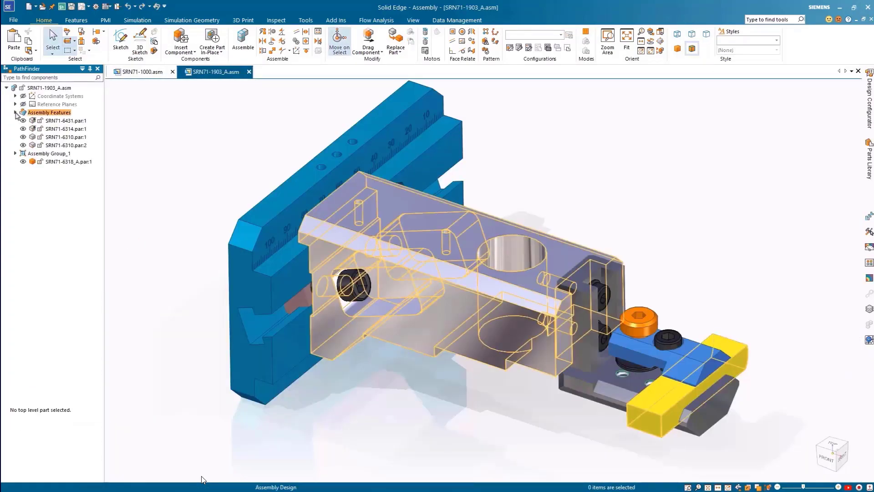
Step: Add an assembly Round feature with radius 1 to the upper edge of the block's large bore
{"action": "left_click", "coordinate": [15, 112]}
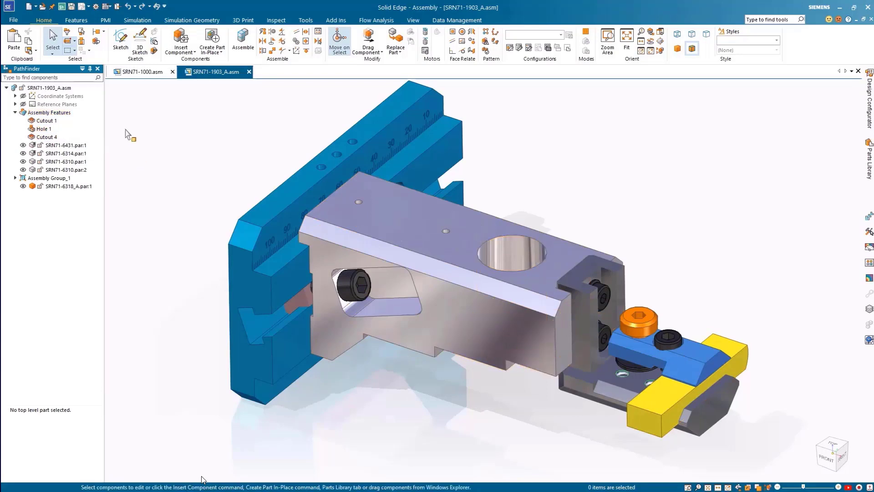
{"action": "left_click", "coordinate": [76, 20]}
{"action": "left_click", "coordinate": [320, 39]}
{"action": "left_click", "coordinate": [524, 237]}
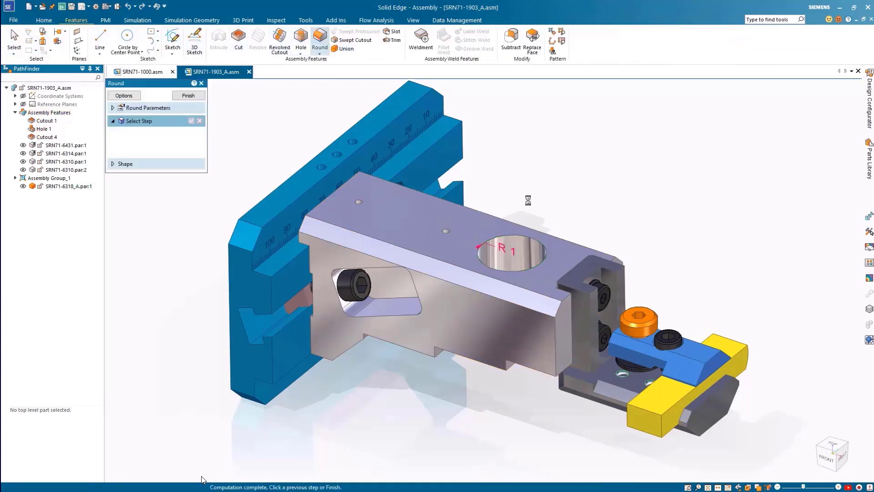
{"action": "key", "text": "Return"}
Step: Add an assembly Chamfer feature to the edges of the stepped cutout on the block's underside
{"action": "left_click", "coordinate": [320, 54]}
{"action": "left_click", "coordinate": [338, 74]}
{"action": "middle_click_drag", "start_coordinate": [546, 237], "coordinate": [624, 137]}
{"action": "right_click", "coordinate": [611, 200]}
{"action": "middle_click_drag", "start_coordinate": [623, 187], "coordinate": [699, 144]}
{"action": "key", "text": "Escape"}
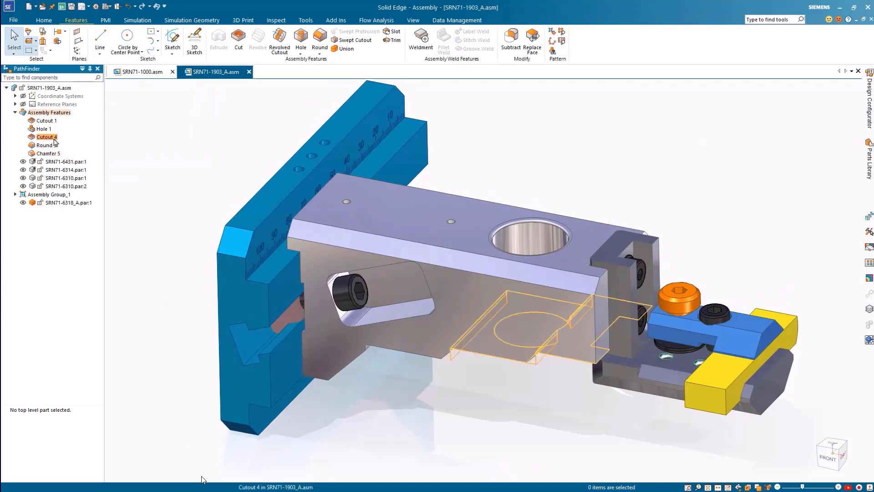
Step: Reorder the assembly features so that Chamfer 5 directly follows Cutout 4 and Round 3 directly follows Hole 1
{"action": "left_click", "coordinate": [44, 154]}
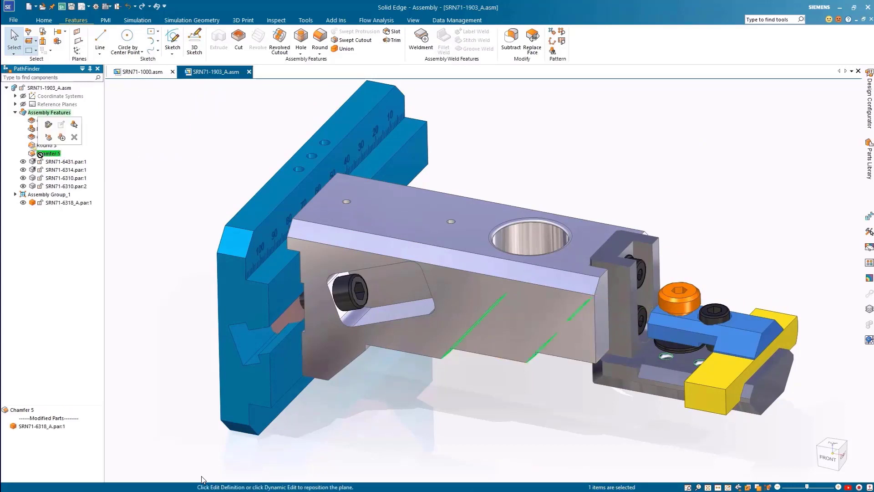
{"action": "left_click_drag", "start_coordinate": [30, 135], "coordinate": [31, 140]}
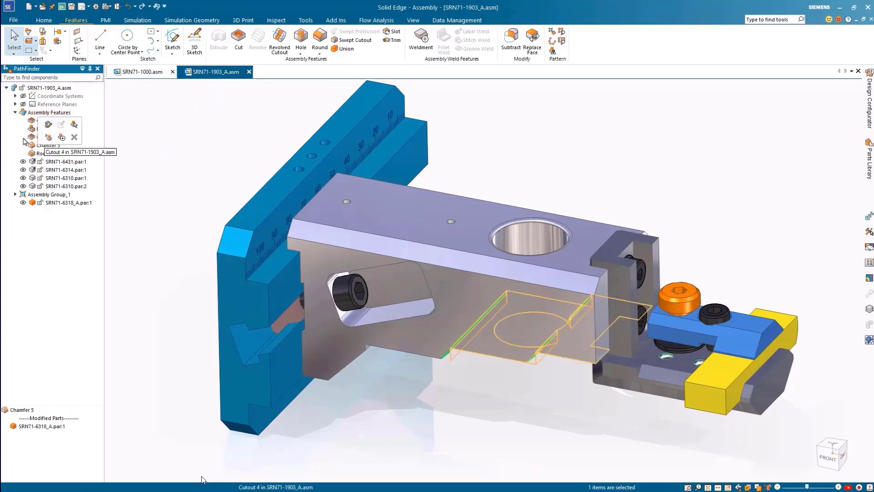
{"action": "left_click", "coordinate": [46, 154]}
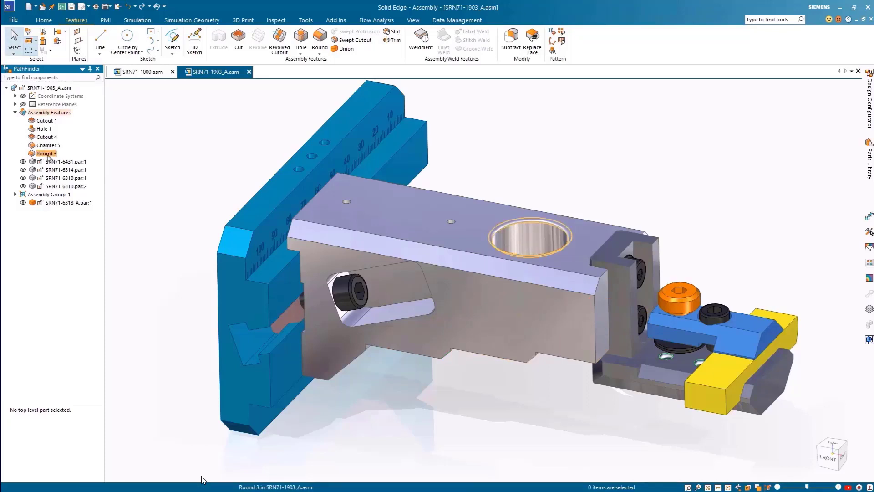
{"action": "left_click_drag", "start_coordinate": [48, 157], "coordinate": [30, 134]}
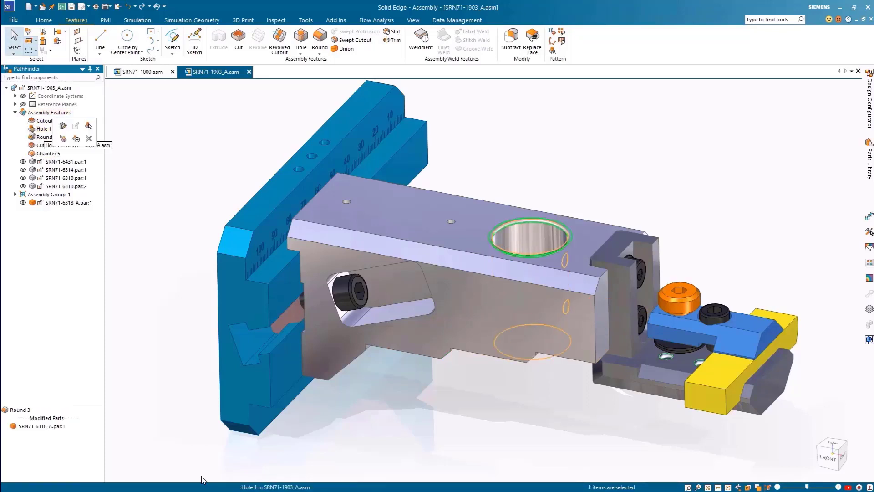
{"action": "left_click", "coordinate": [18, 144]}
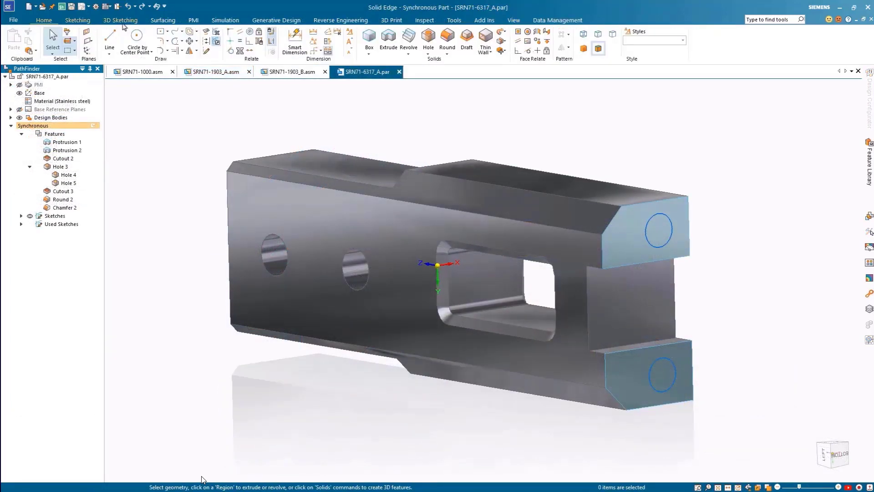
Step: Configure a threaded ISO Metric M5 hole with standard thread, 10 mm depth and thread extent set to the hole extent
{"action": "left_click", "coordinate": [429, 39]}
{"action": "left_click", "coordinate": [117, 102]}
{"action": "left_click", "coordinate": [434, 144]}
{"action": "scroll", "coordinate": [427, 177], "scroll_direction": "up", "scroll_amount": 3}
{"action": "left_click", "coordinate": [412, 172]}
{"action": "double_click", "coordinate": [347, 217]}
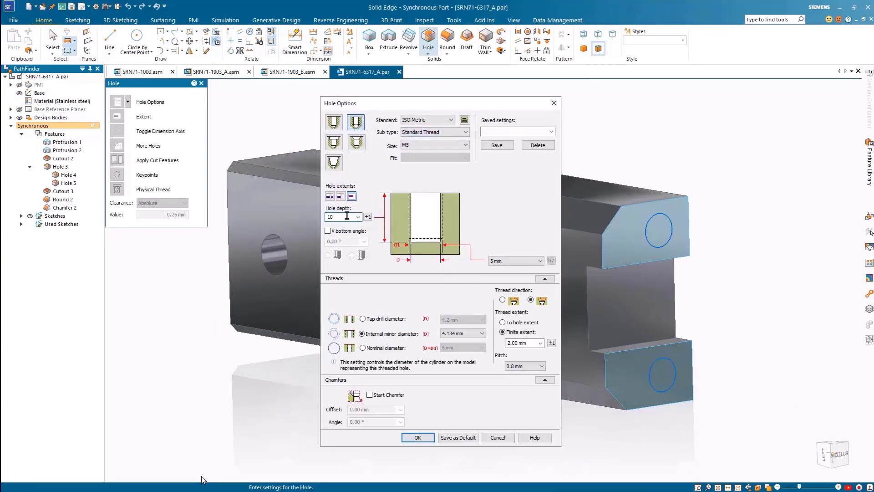
{"action": "left_click", "coordinate": [502, 322]}
{"action": "left_click", "coordinate": [417, 437]}
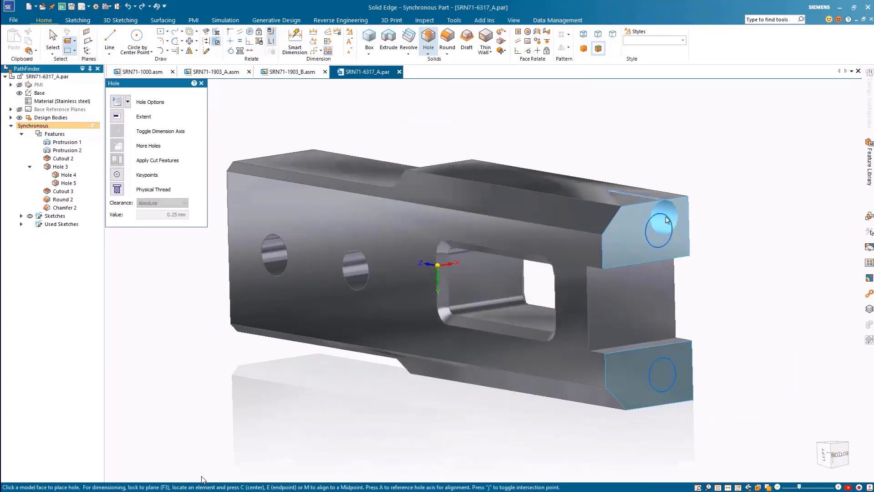
Step: Place the M5 threaded holes on the two sketched circles at the part's forked end faces
{"action": "left_click", "coordinate": [659, 230]}
{"action": "left_click", "coordinate": [662, 374]}
{"action": "key", "text": "Escape"}
{"action": "key", "text": "Escape"}
Step: Hide the sketches and open the two new M5 holes to inspect their physical threads
{"action": "left_click", "coordinate": [30, 240]}
{"action": "middle_click_drag", "start_coordinate": [190, 405], "coordinate": [206, 404]}
{"action": "left_click", "coordinate": [524, 237]}
{"action": "left_click", "coordinate": [471, 264]}
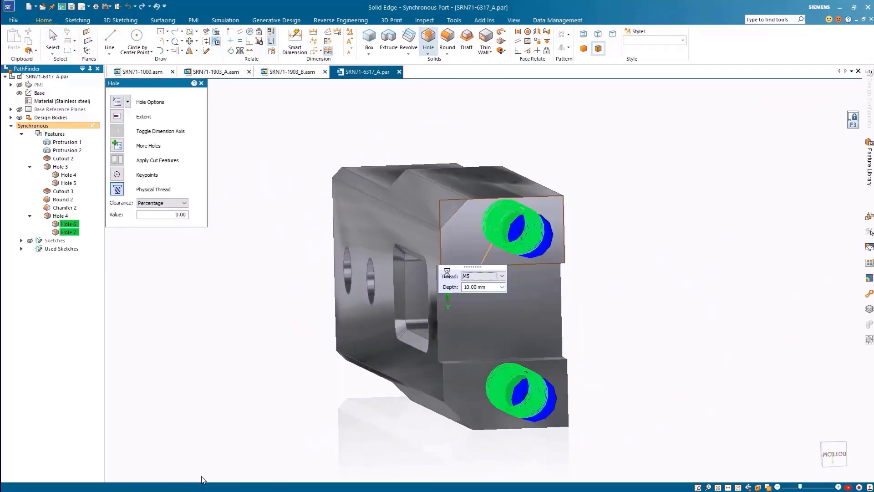
{"action": "key", "text": "Escape"}
{"action": "key", "text": "Escape"}
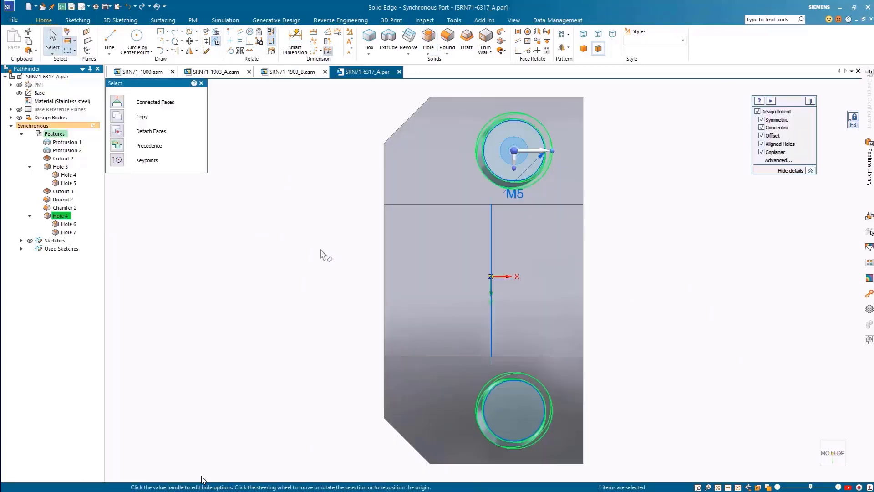
Step: Edit the two M5 holes and set their physical thread clearance to Percentage with a value of 10
{"action": "left_click", "coordinate": [514, 193]}
{"action": "left_click", "coordinate": [184, 202]}
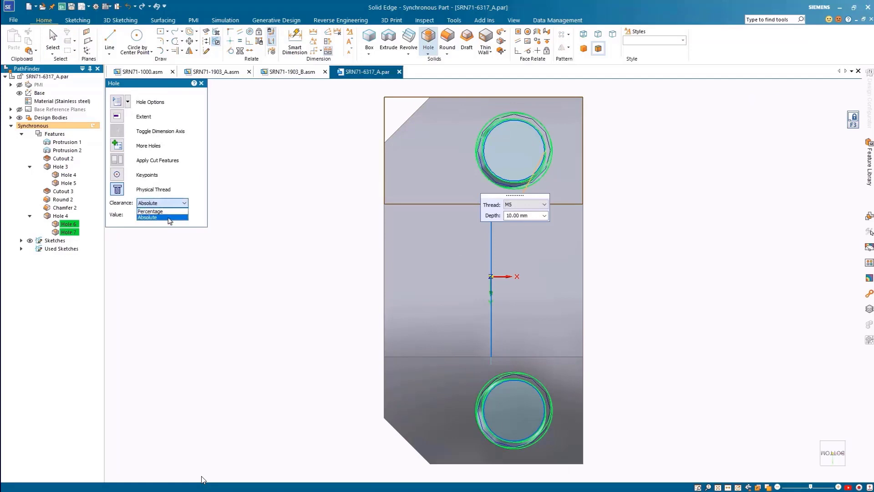
{"action": "left_click", "coordinate": [152, 212]}
{"action": "left_click", "coordinate": [182, 215]}
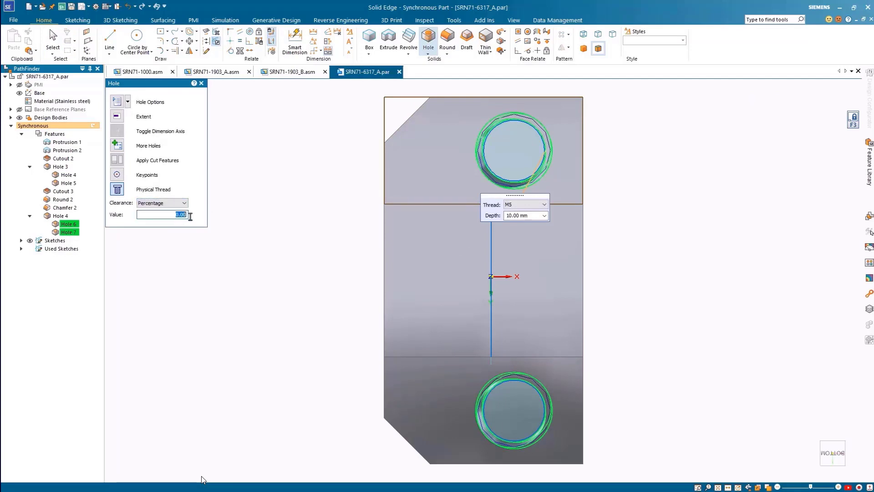
{"action": "type", "text": "10"}
{"action": "key", "text": "Tab"}
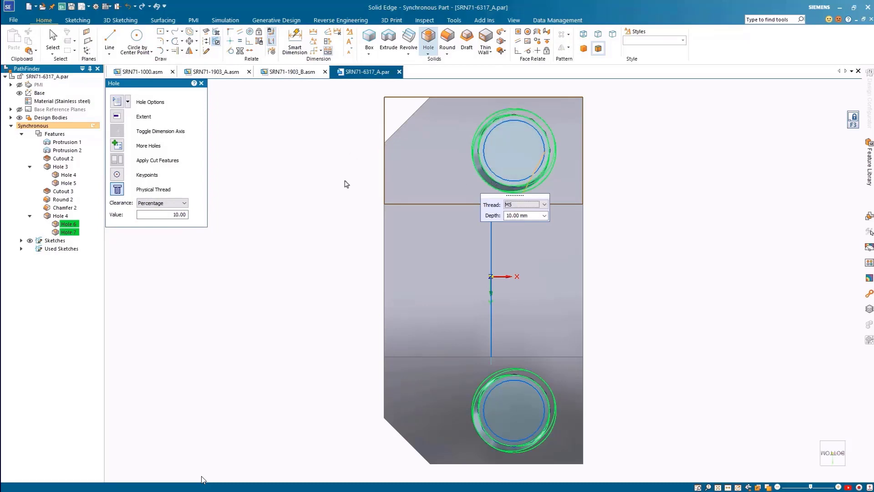
Step: Switch the physical thread clearance to Absolute with a value of 0.25 mm
{"action": "left_click", "coordinate": [162, 203]}
{"action": "left_click", "coordinate": [150, 218]}
{"action": "left_click", "coordinate": [172, 215]}
{"action": "type", "text": ".25"}
{"action": "key", "text": "Tab"}
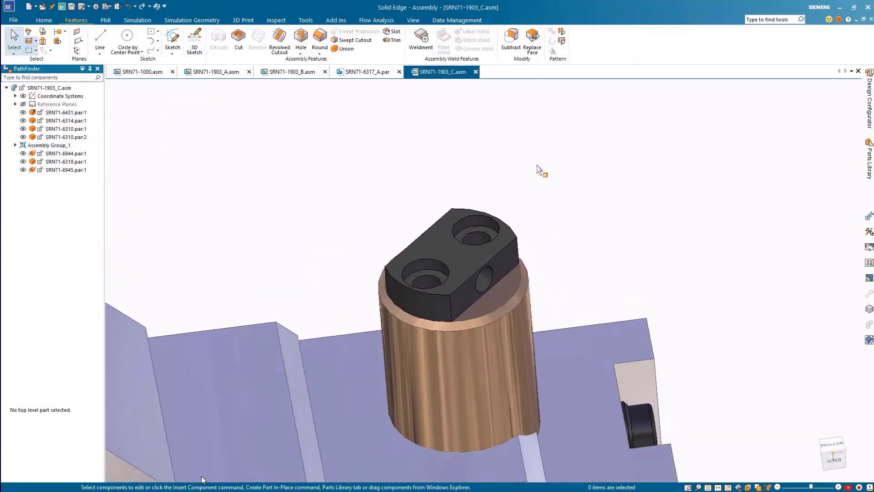
Step: Insert SRN71-6946.par from the parts library into the SRN71-1903_C assembly
{"action": "left_click", "coordinate": [870, 160]}
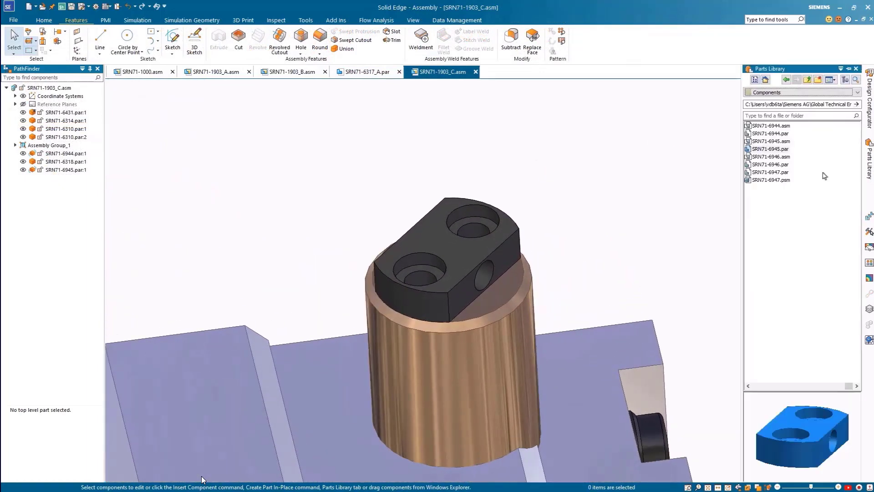
{"action": "left_click", "coordinate": [774, 164]}
{"action": "left_click_drag", "start_coordinate": [783, 167], "coordinate": [620, 171]}
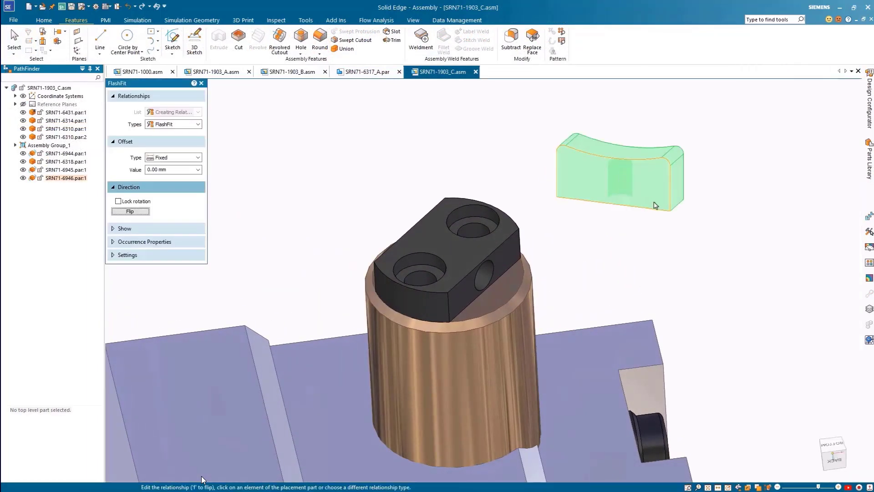
Step: Relate two faces of SRN71-6946.par to the black SRN71-6945.par block using FlashFit with a 0.00 mm offset
{"action": "left_click", "coordinate": [654, 201]}
{"action": "left_click", "coordinate": [501, 256]}
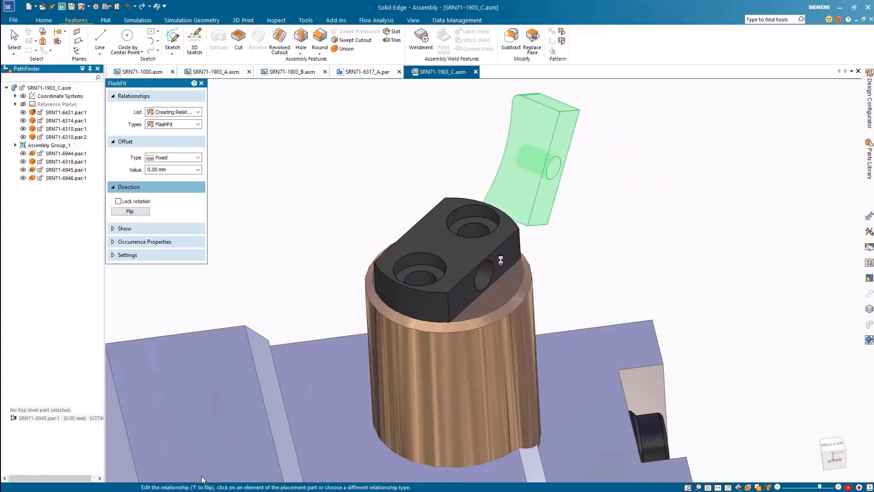
{"action": "middle_click_drag", "start_coordinate": [557, 223], "coordinate": [541, 244]}
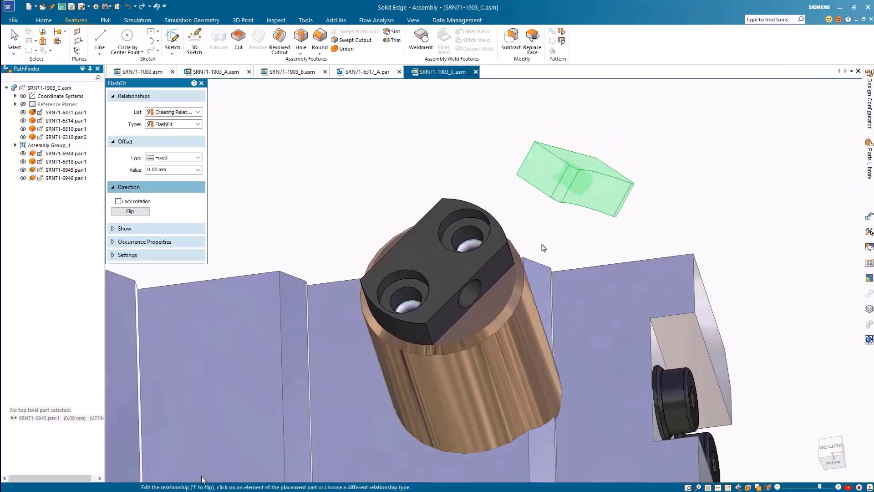
{"action": "left_click", "coordinate": [575, 166]}
{"action": "left_click", "coordinate": [488, 251]}
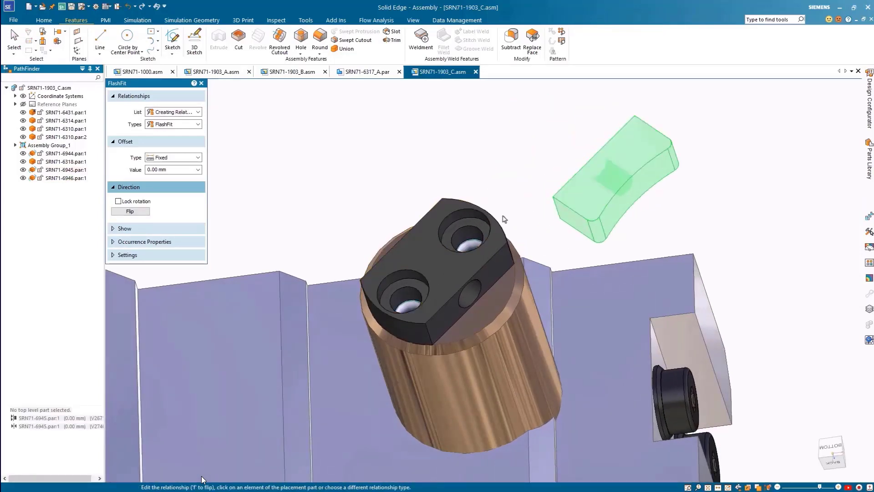
Step: Align the hole through SRN71-6946.par with the side hole of the black block
{"action": "right_click", "coordinate": [610, 176]}
{"action": "left_click", "coordinate": [651, 184]}
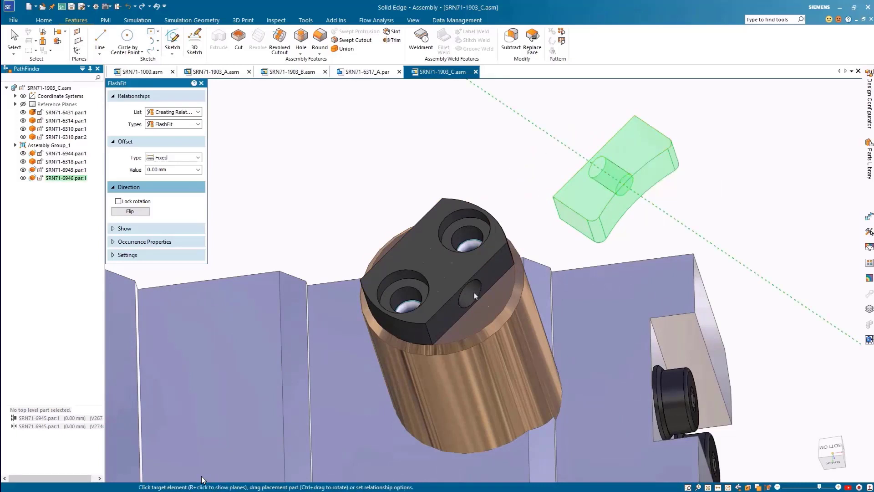
{"action": "left_click", "coordinate": [474, 296]}
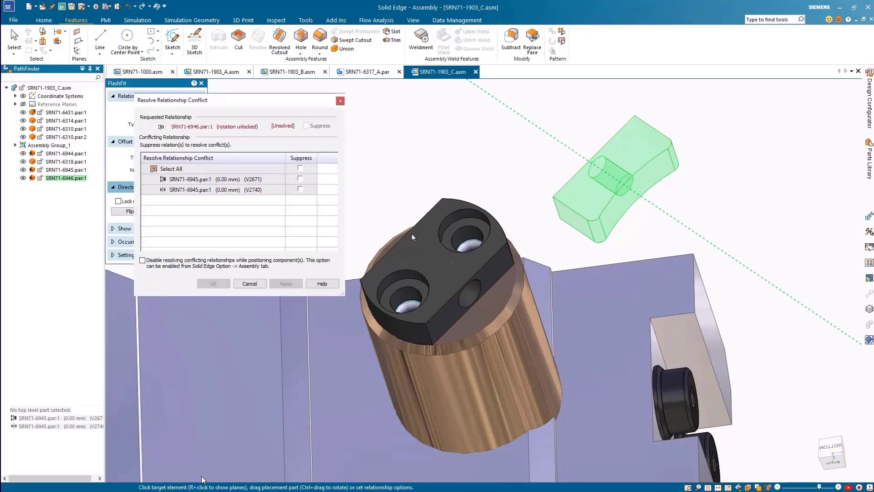
Step: Try to resolve the relationship conflict by suppressing the V2740 relationship
{"action": "left_click_drag", "start_coordinate": [260, 102], "coordinate": [259, 130]}
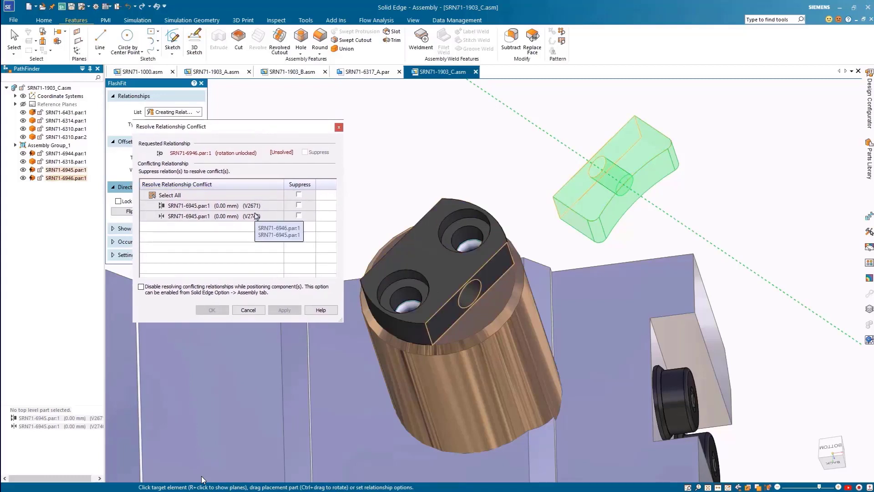
{"action": "left_click", "coordinate": [299, 216]}
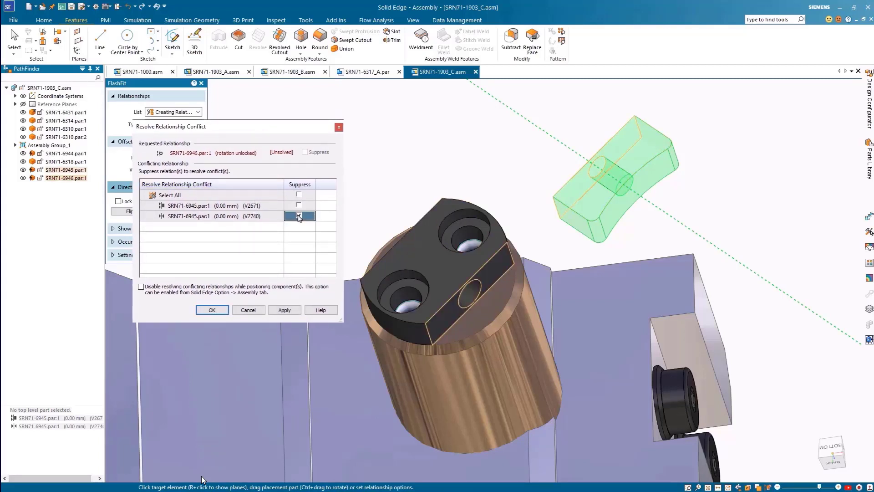
{"action": "left_click", "coordinate": [286, 309]}
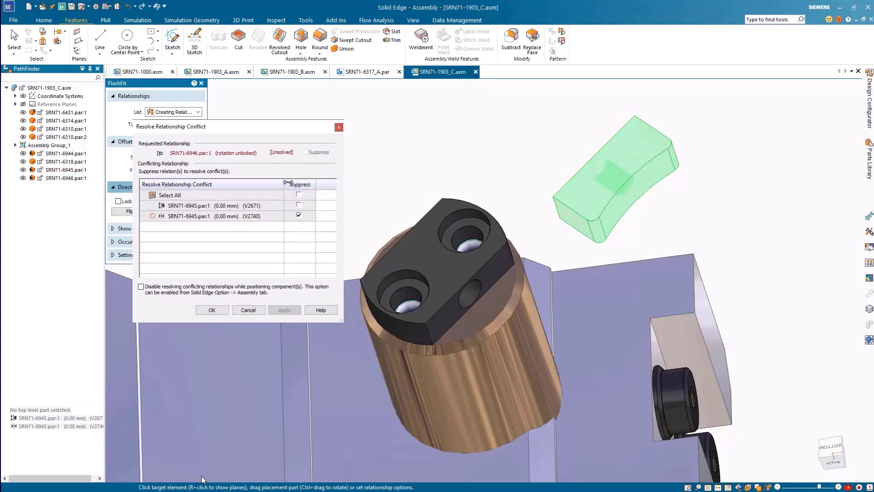
Step: Unsuppress the V2740 relationship, suppress V2671 instead, and accept the conflict resolution
{"action": "left_click", "coordinate": [299, 215]}
{"action": "left_click", "coordinate": [298, 205]}
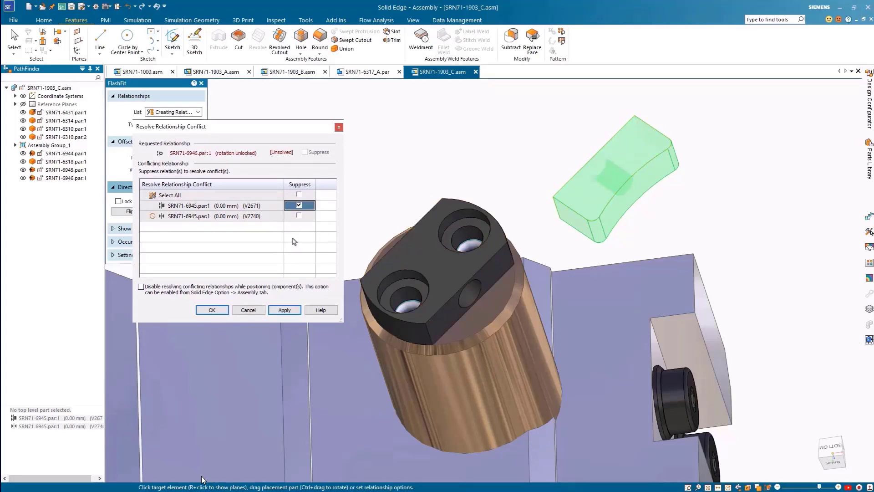
{"action": "left_click", "coordinate": [291, 310]}
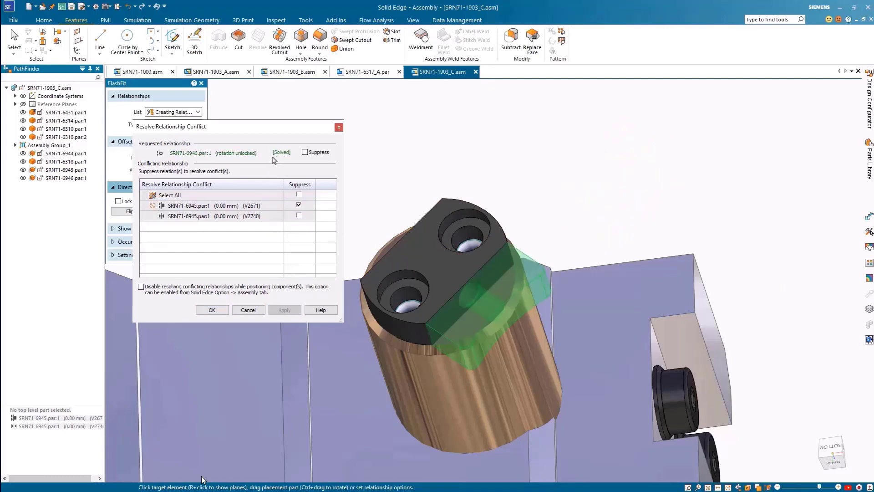
{"action": "left_click", "coordinate": [213, 309]}
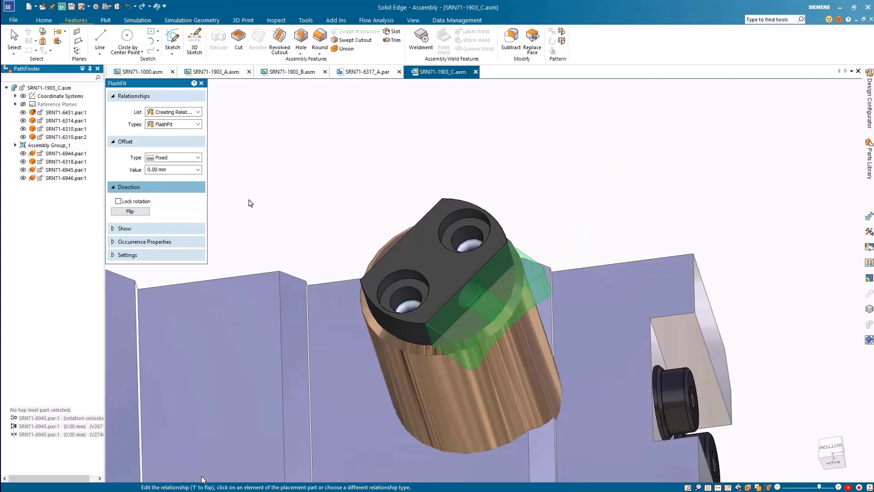
Step: Lock the rotation of the hole alignment and end the placement of SRN71-6946.par
{"action": "left_click", "coordinate": [142, 201]}
{"action": "key", "text": "Escape"}
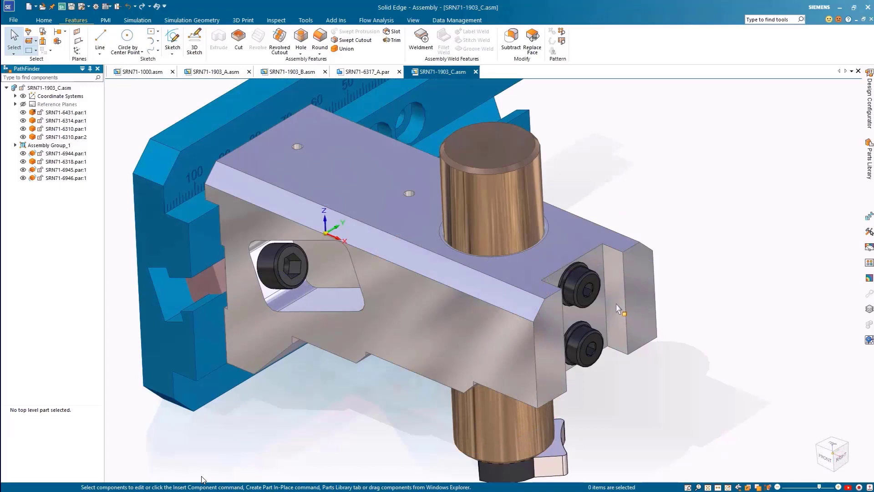
Step: Replace the upper screw at the end of the block with SRN71-6680.par, found by searching the component files for 6680
{"action": "left_click", "coordinate": [586, 276]}
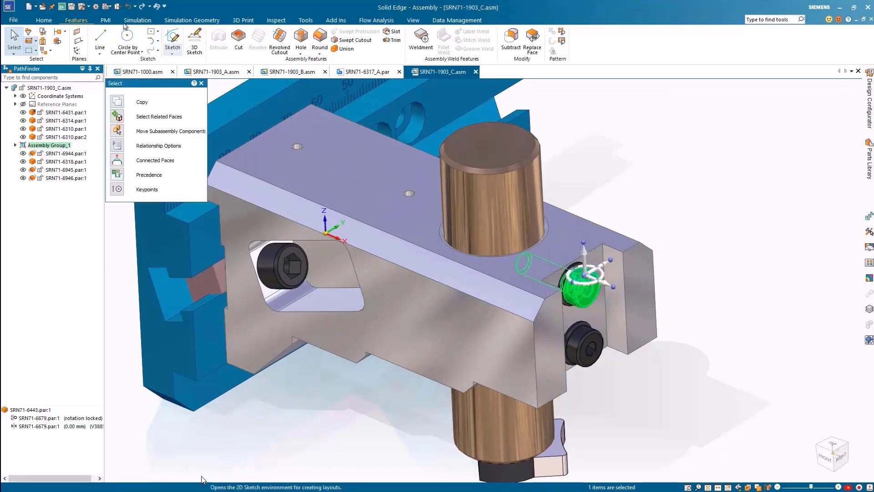
{"action": "left_click", "coordinate": [44, 20]}
{"action": "left_click", "coordinate": [392, 41]}
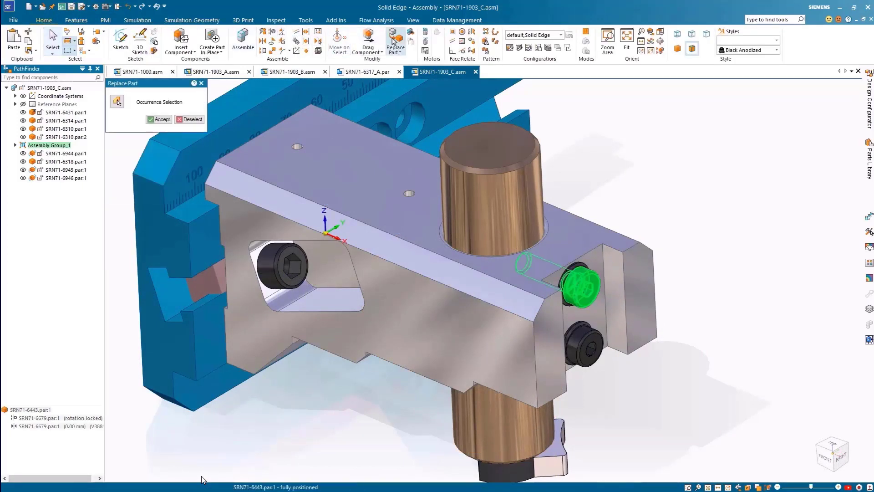
{"action": "right_click", "coordinate": [577, 136]}
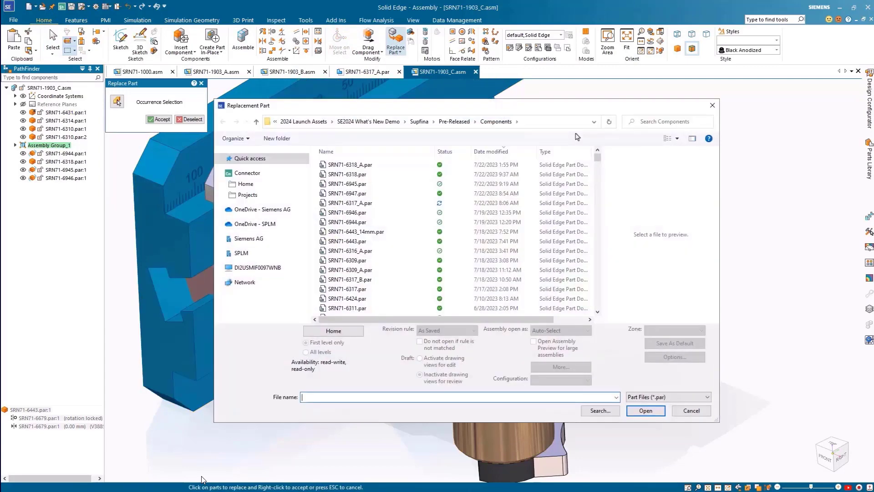
{"action": "left_click", "coordinate": [661, 122]}
{"action": "type", "text": "6680"}
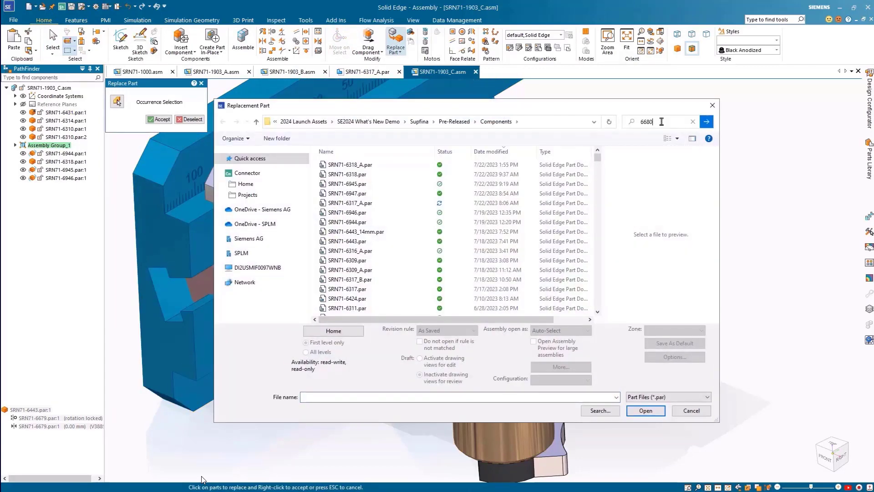
{"action": "left_click", "coordinate": [706, 121]}
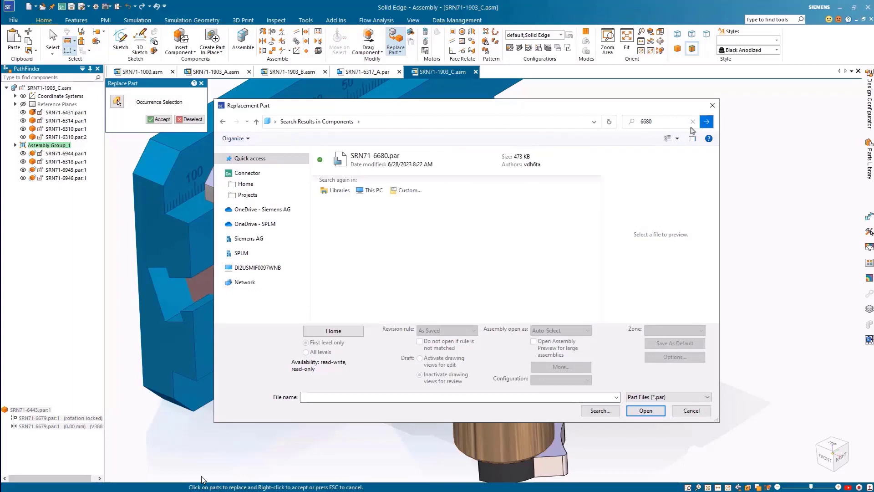
{"action": "left_click", "coordinate": [386, 160]}
{"action": "left_click", "coordinate": [642, 413]}
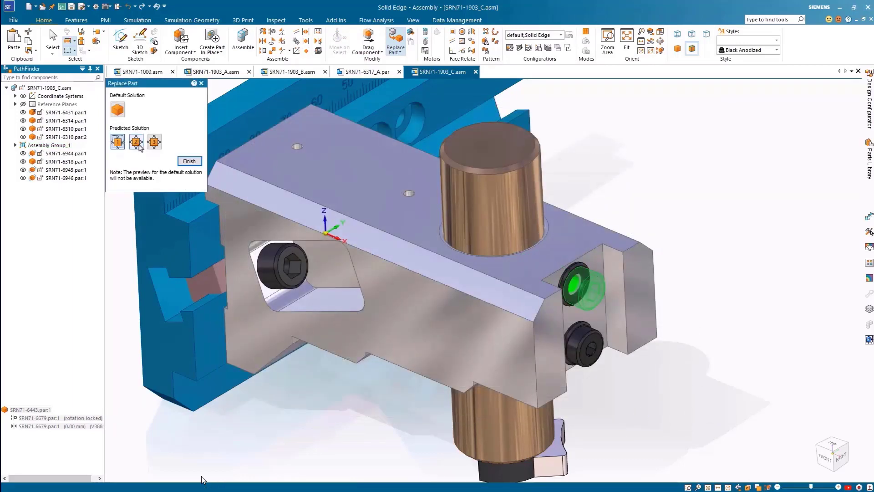
Step: Compare the default and predicted placement solutions for the replacement screw, and finish with predicted solution 1
{"action": "left_click", "coordinate": [137, 142]}
{"action": "left_click", "coordinate": [154, 143]}
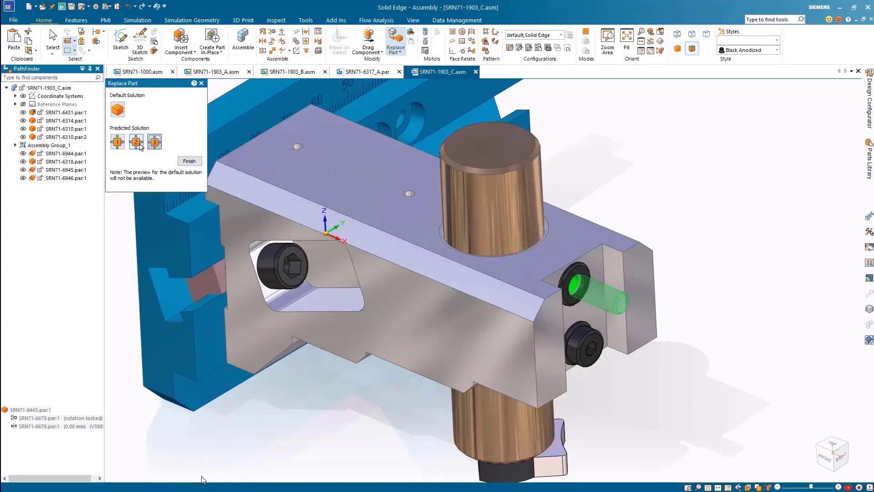
{"action": "left_click", "coordinate": [138, 143]}
{"action": "left_click", "coordinate": [119, 144]}
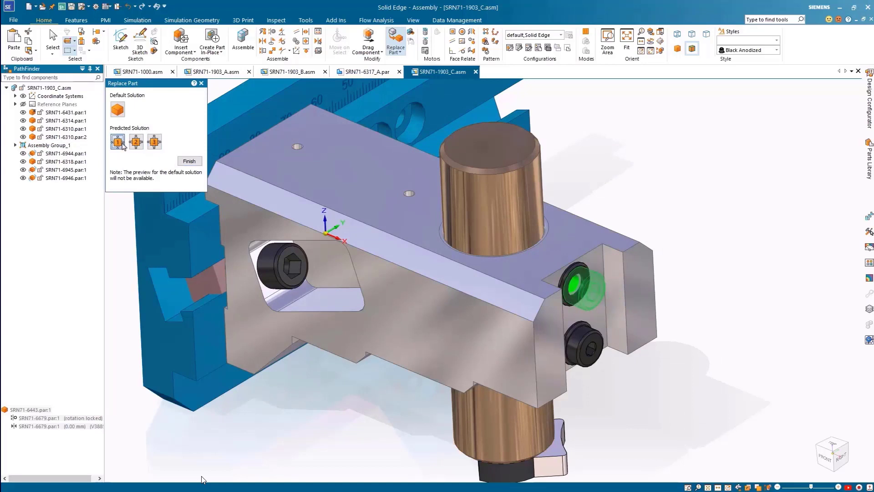
{"action": "left_click", "coordinate": [118, 110]}
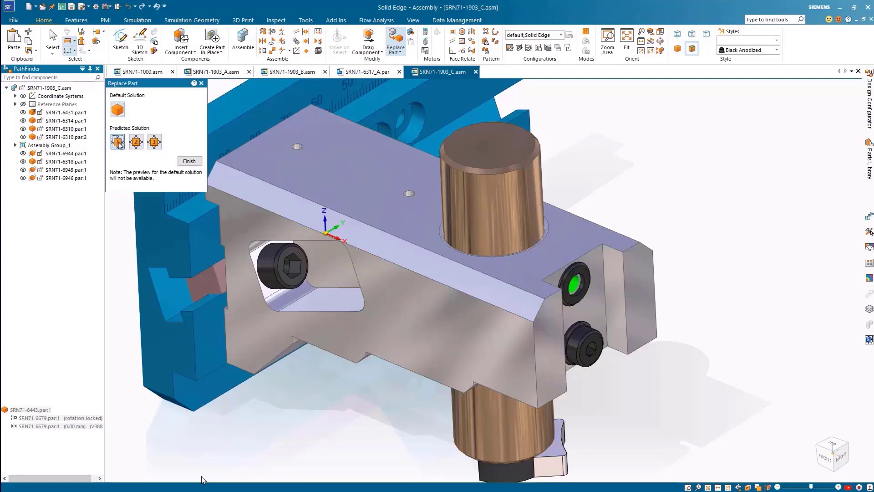
{"action": "left_click", "coordinate": [189, 161]}
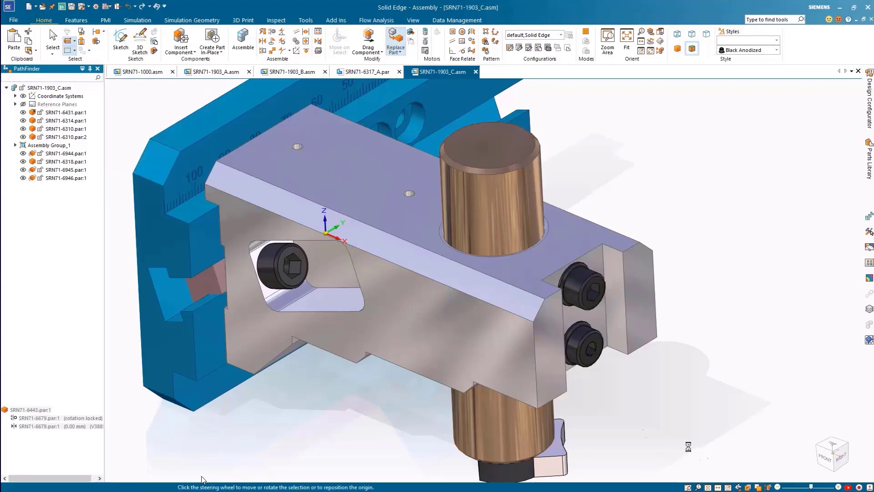
{"action": "left_click", "coordinate": [670, 393]}
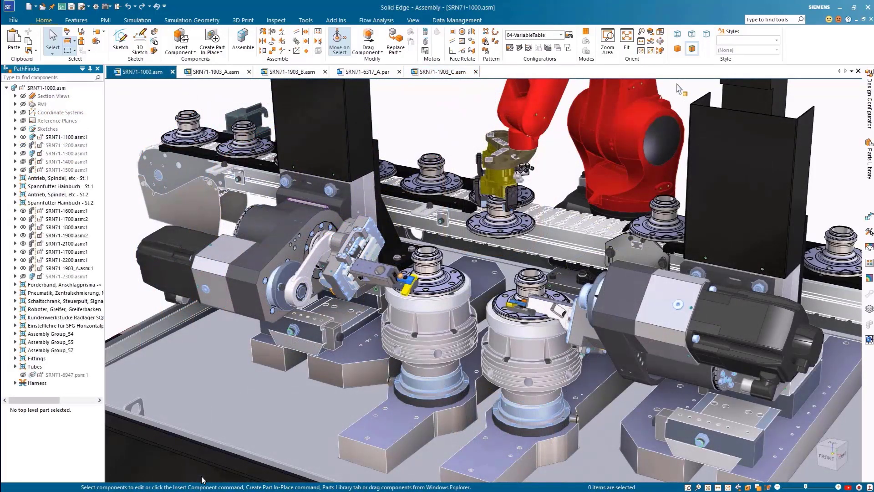
Step: Open the variable table of SRN71-1000.asm and filter it to variables named by users
{"action": "left_click", "coordinate": [306, 20]}
{"action": "left_click", "coordinate": [109, 31]}
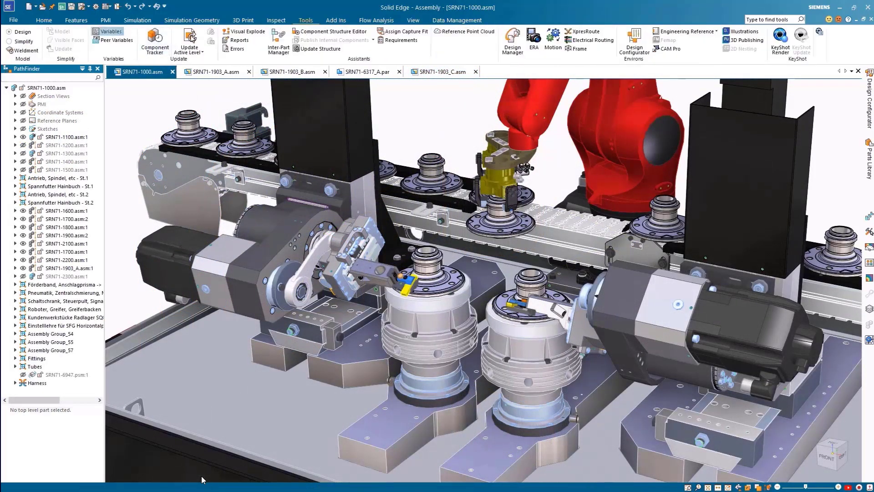
{"action": "mouse_move", "coordinate": [857, 135]}
{"action": "left_mouse_down"}
{"action": "mouse_move", "coordinate": [843, 405]}
{"action": "mouse_move", "coordinate": [838, 106]}
{"action": "left_mouse_up"}
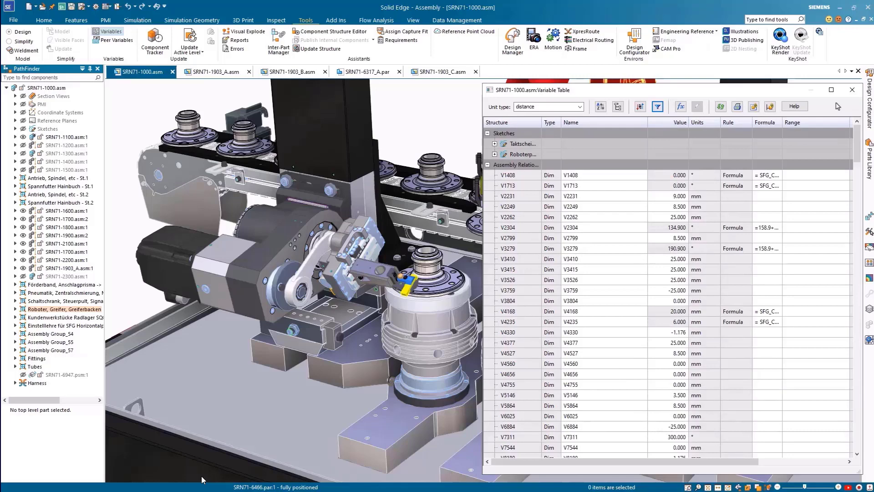
{"action": "left_click", "coordinate": [660, 107]}
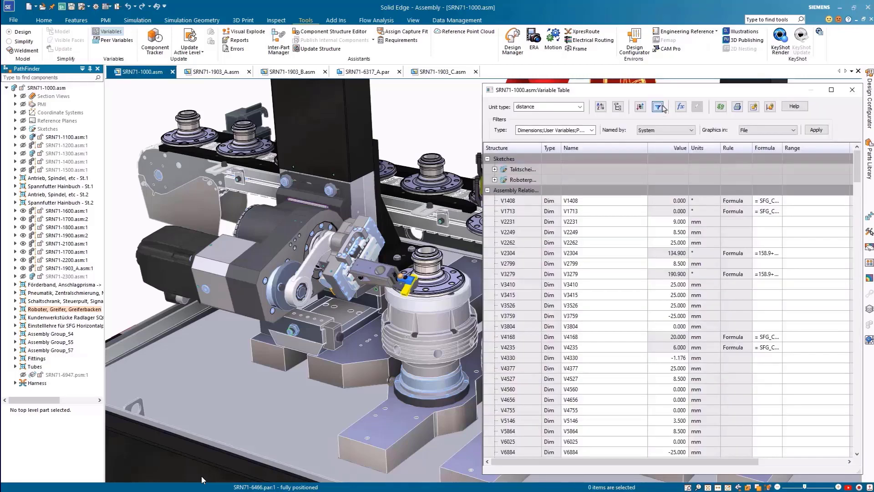
{"action": "left_click", "coordinate": [667, 131]}
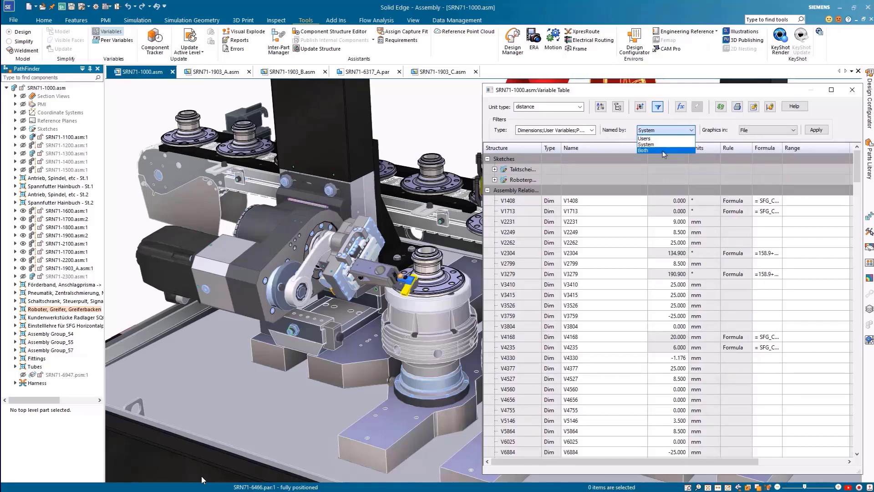
{"action": "left_click", "coordinate": [647, 138]}
{"action": "left_click", "coordinate": [815, 131]}
{"action": "mouse_move", "coordinate": [857, 166]}
{"action": "left_mouse_down"}
{"action": "mouse_move", "coordinate": [861, 227]}
{"action": "mouse_move", "coordinate": [860, 170]}
{"action": "left_mouse_up"}
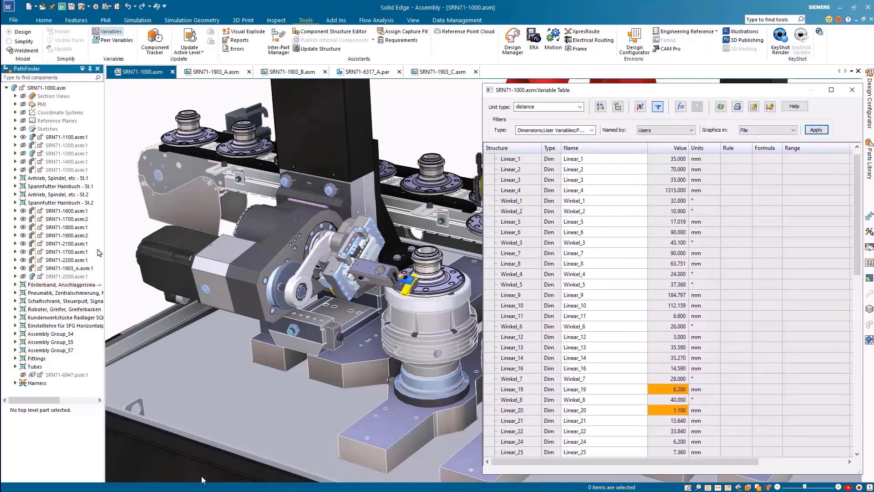
Step: Filter the variable table to the select set containing the subassembly SRN71-1900.asm:2
{"action": "left_click", "coordinate": [68, 236]}
{"action": "left_click", "coordinate": [756, 130]}
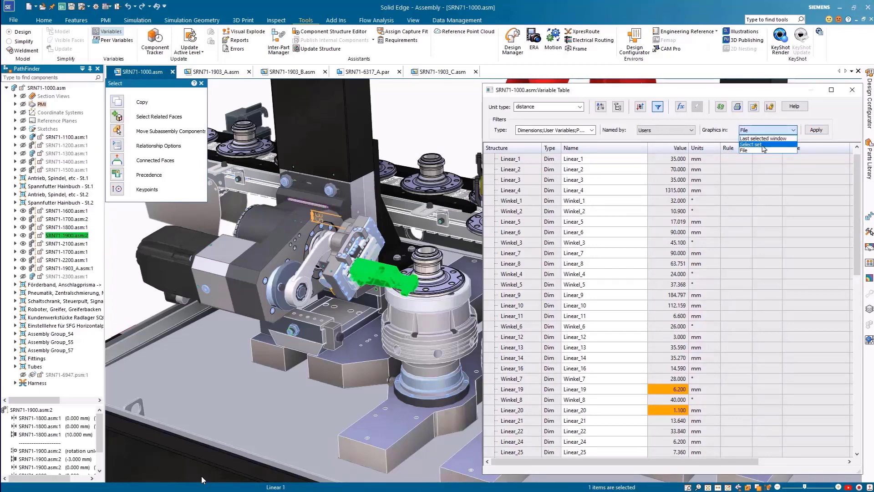
{"action": "left_click", "coordinate": [761, 144]}
{"action": "left_click", "coordinate": [816, 130]}
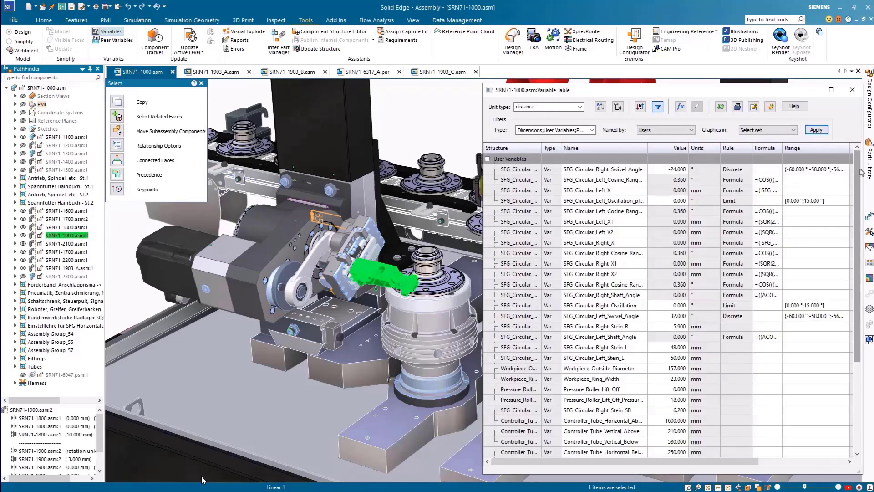
Step: Set the variable SFG_Circular_Left_Swivel_Angle to 10°
{"action": "left_click", "coordinate": [682, 322]}
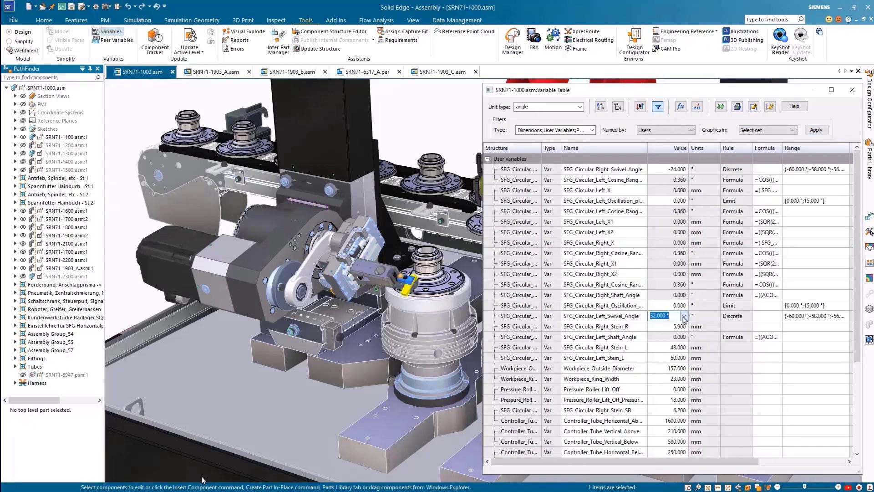
{"action": "left_click", "coordinate": [683, 315]}
{"action": "left_click", "coordinate": [663, 136]}
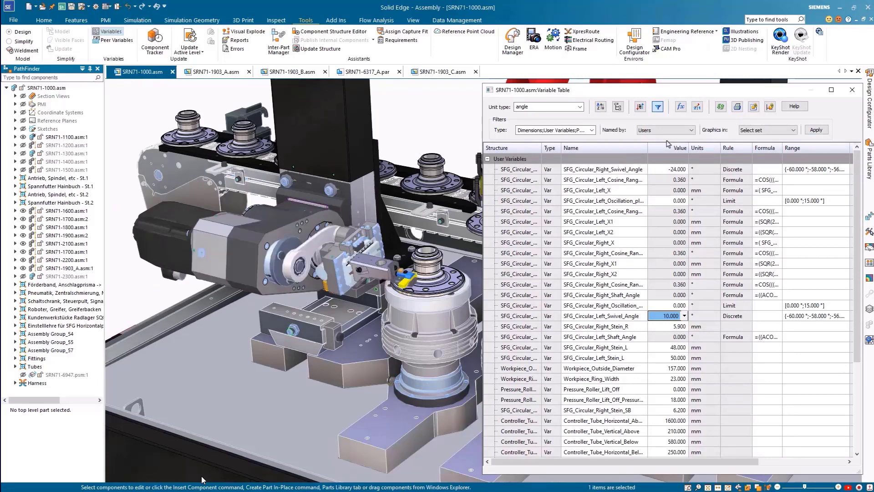
Step: Set the variable SFG_Left_NC_Axis_Y to 100 mm and close the variable table
{"action": "scroll", "coordinate": [674, 228], "scroll_direction": "down", "scroll_amount": 4}
{"action": "left_click", "coordinate": [680, 336]}
{"action": "type", "text": "100"}
{"action": "key", "text": "Return"}
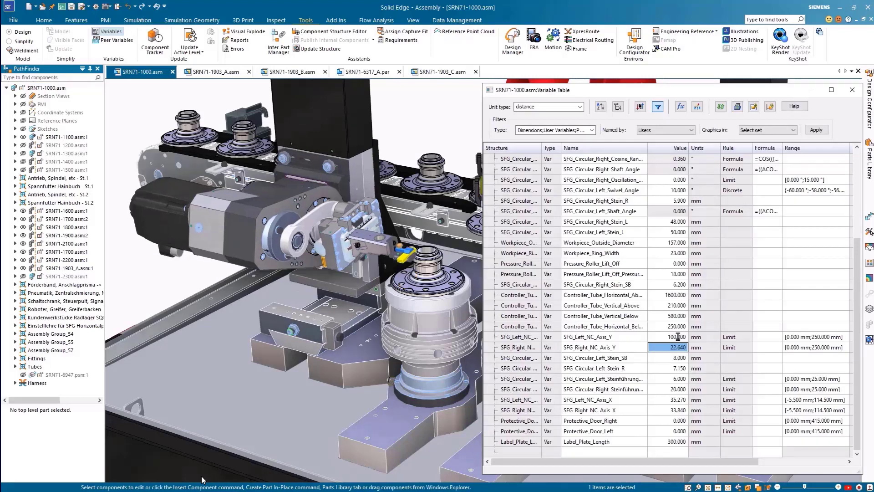
{"action": "left_click", "coordinate": [852, 90]}
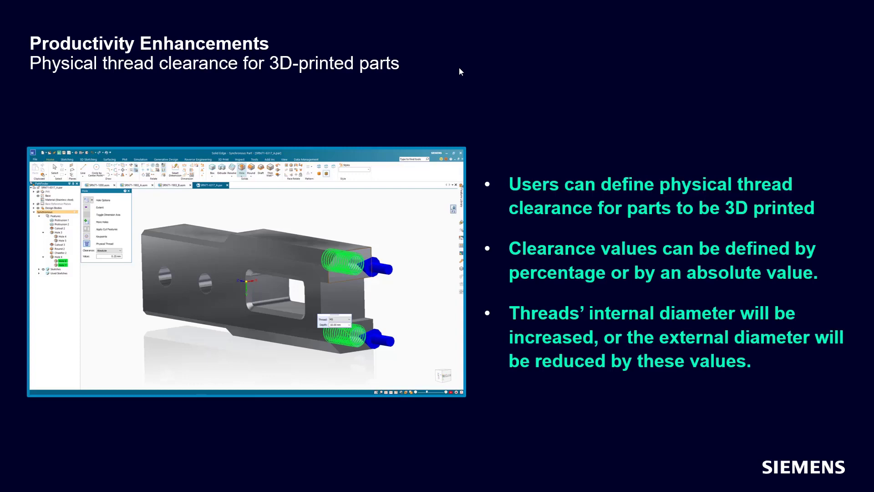
{"action": "left_click", "coordinate": [460, 71]}
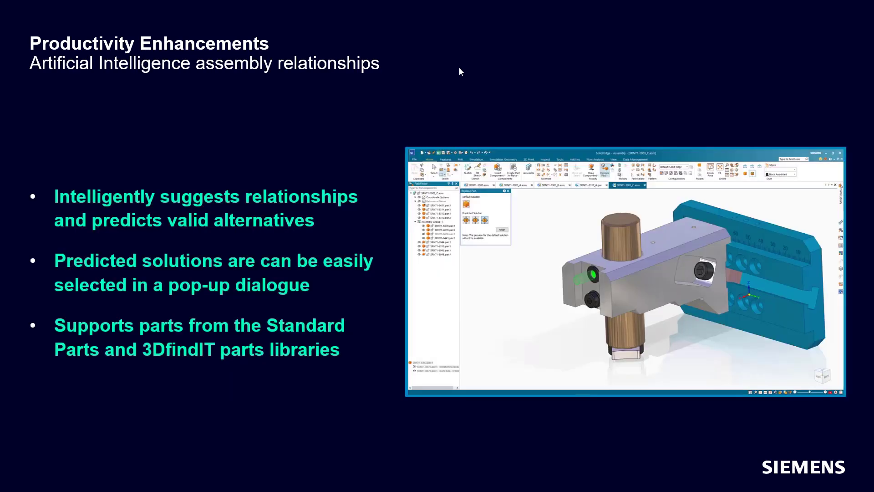
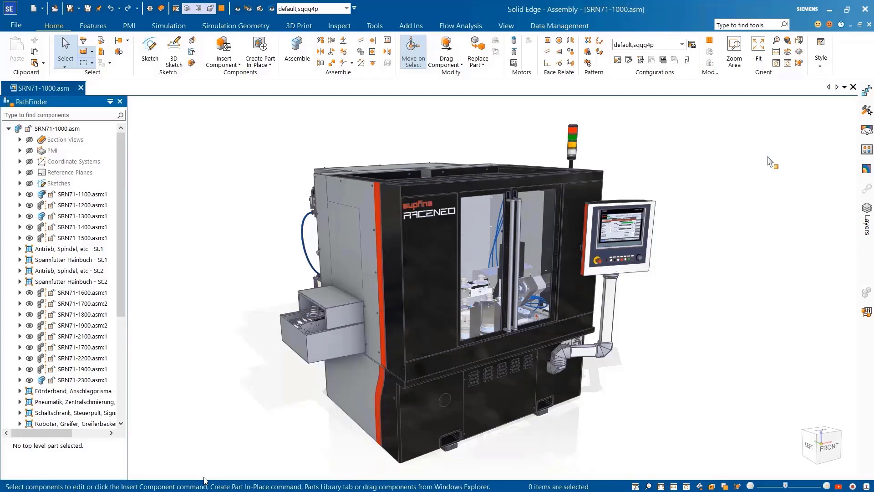
Step: Apply the 02-No Door display configuration to the machine assembly
{"action": "left_click", "coordinate": [682, 45]}
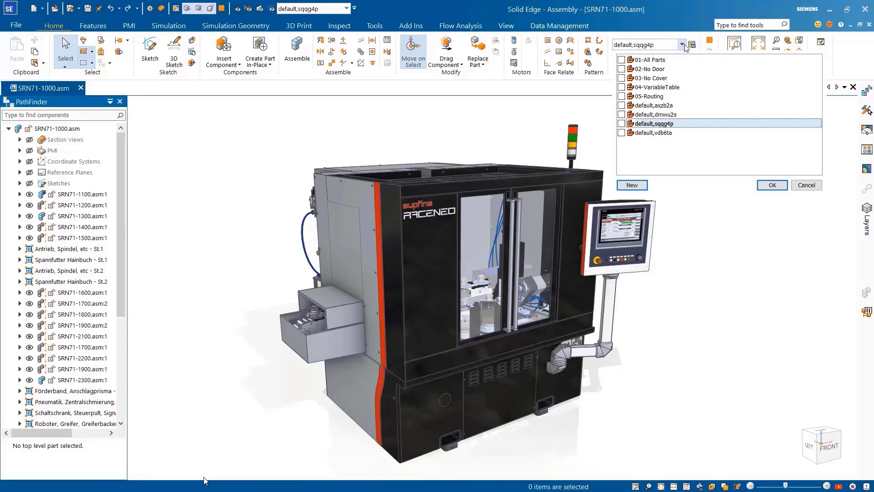
{"action": "left_click", "coordinate": [660, 70]}
{"action": "left_click", "coordinate": [775, 187]}
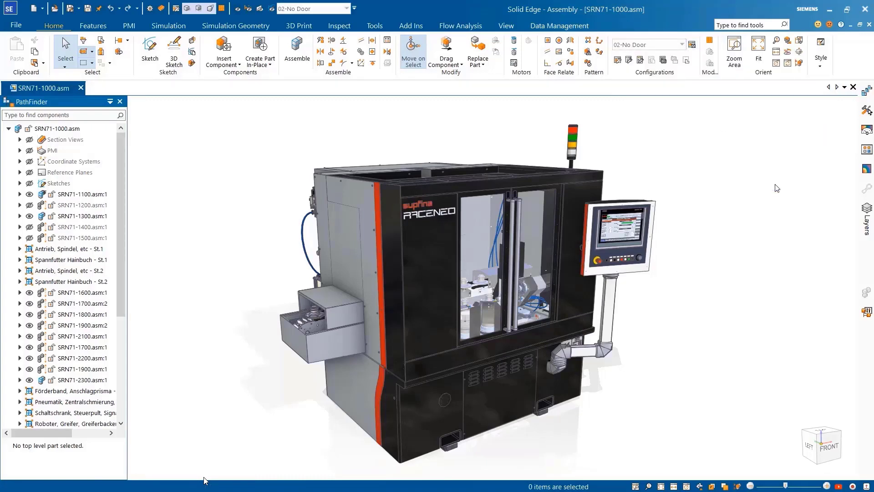
Step: Search the assembly components for 69*psm* and open the sheet metal guard SRN71-6947.psm in its own window
{"action": "left_click", "coordinate": [72, 117]}
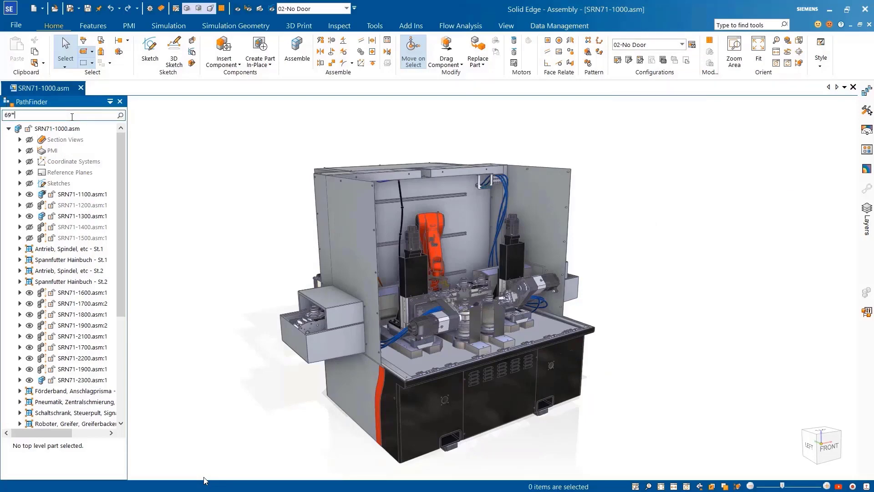
{"action": "type", "text": "69*psm*"}
{"action": "key", "text": "Return"}
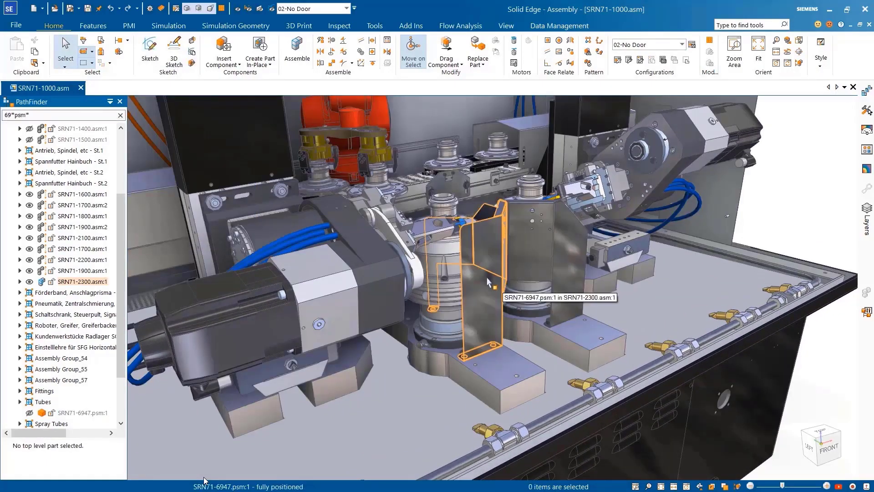
{"action": "left_click", "coordinate": [489, 281]}
{"action": "left_click", "coordinate": [585, 240]}
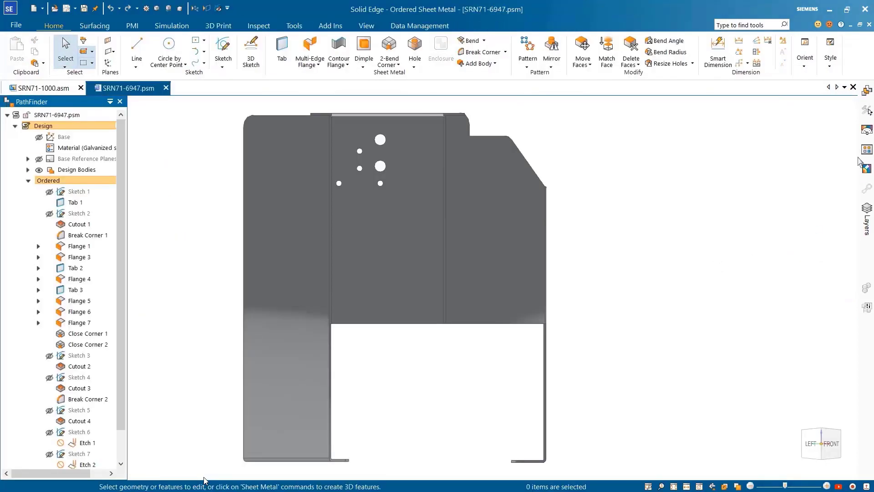
Step: Open the Family of Parts settings and accept the member options with Flat Pattern and Sketches included
{"action": "left_click", "coordinate": [869, 96]}
{"action": "left_click", "coordinate": [842, 86]}
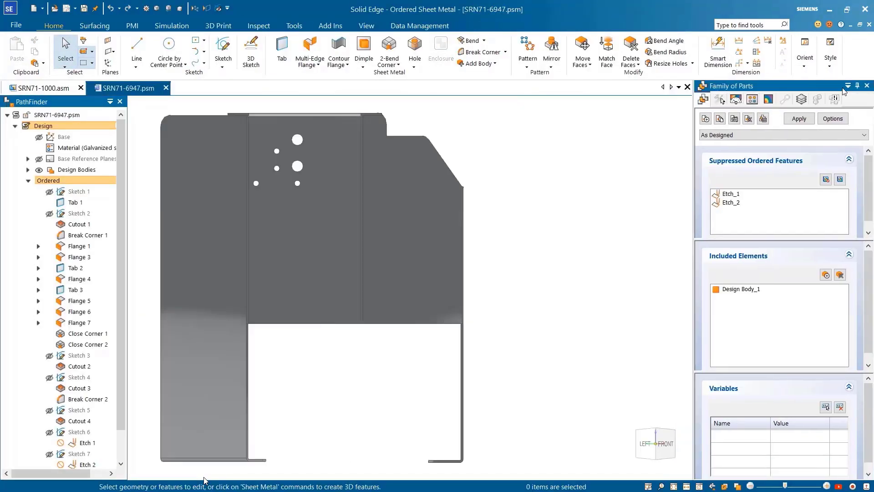
{"action": "left_click", "coordinate": [832, 118]}
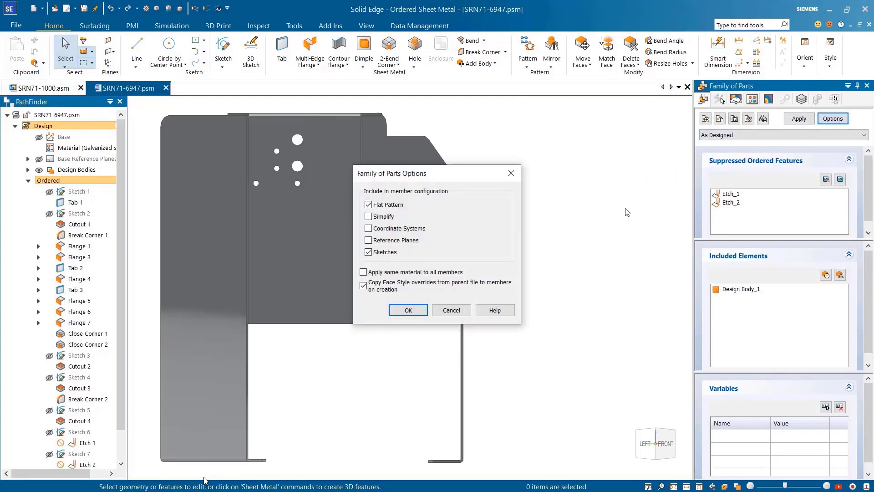
{"action": "left_click", "coordinate": [408, 310]}
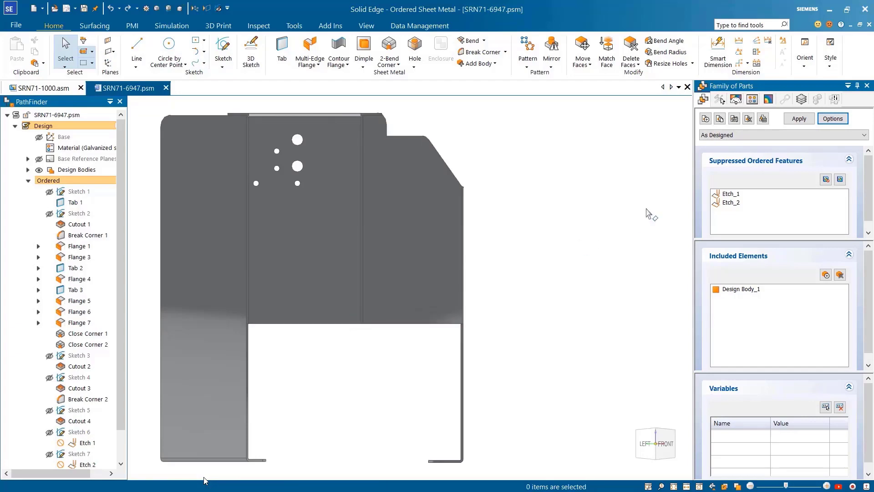
Step: Open the Family of Parts table and add two members named Left and Right
{"action": "left_click", "coordinate": [764, 118]}
{"action": "left_click", "coordinate": [159, 40]}
{"action": "type", "text": "Left"}
{"action": "left_click", "coordinate": [283, 120]}
{"action": "double_click", "coordinate": [295, 58]}
{"action": "type", "text": "Right"}
{"action": "left_click", "coordinate": [284, 119]}
Step: Set the material of both the Left and Right members to Stainless steel
{"action": "mouse_move", "coordinate": [594, 80]}
{"action": "left_mouse_down"}
{"action": "mouse_move", "coordinate": [599, 121]}
{"action": "mouse_move", "coordinate": [593, 69]}
{"action": "left_mouse_up"}
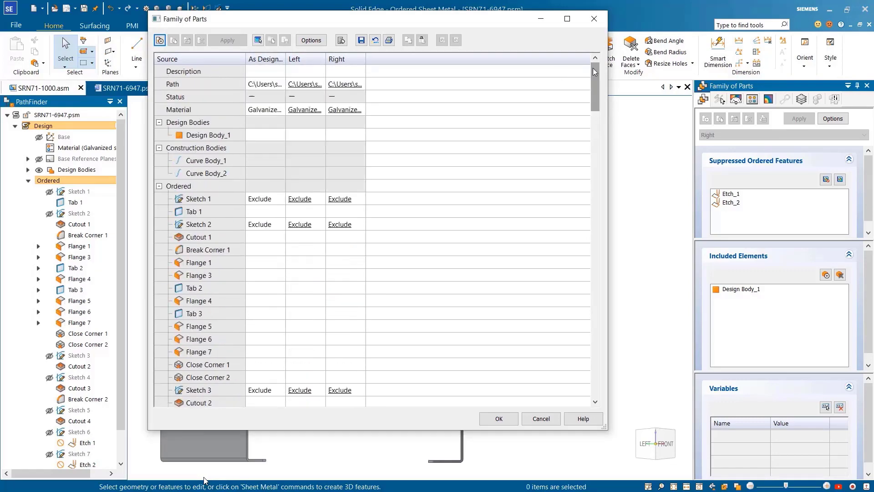
{"action": "left_click", "coordinate": [305, 110]}
{"action": "left_click", "coordinate": [321, 109]}
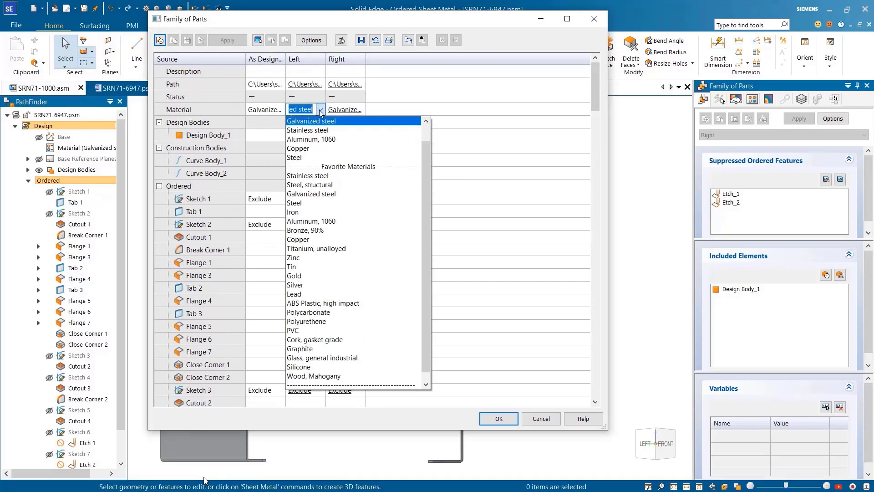
{"action": "left_click", "coordinate": [323, 131]}
{"action": "left_click", "coordinate": [352, 110]}
{"action": "left_click", "coordinate": [360, 110]}
{"action": "left_click", "coordinate": [361, 130]}
Step: Unsuppress the Etch 1 feature for the Left member
{"action": "left_click_drag", "start_coordinate": [593, 84], "coordinate": [594, 110]}
{"action": "left_click", "coordinate": [303, 300]}
{"action": "left_click", "coordinate": [321, 301]}
{"action": "left_click", "coordinate": [304, 321]}
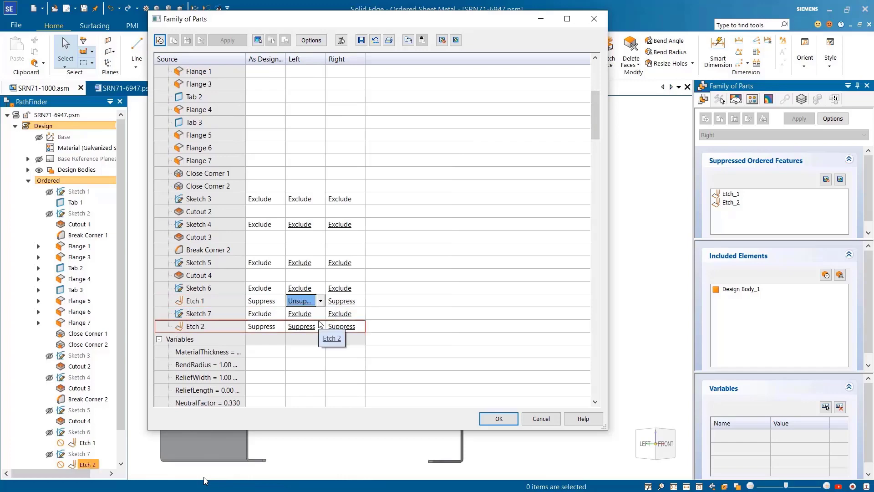
Step: Unsuppress the Etch 2 feature for the Right member and accept the Family of Parts table
{"action": "left_click", "coordinate": [341, 327]}
{"action": "left_click", "coordinate": [360, 326]}
{"action": "left_click", "coordinate": [360, 348]}
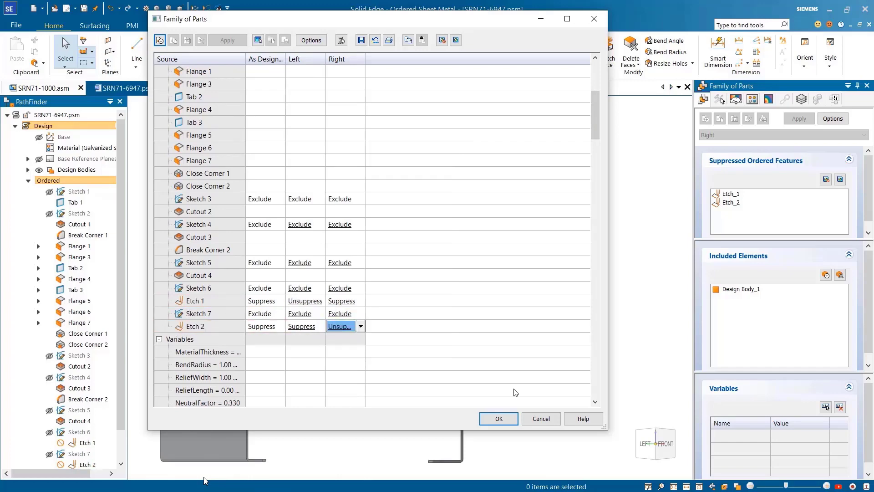
{"action": "left_click", "coordinate": [501, 418]}
Step: Apply the Left member to the model, followed by the Right member, to compare their materials and etched text
{"action": "left_click", "coordinate": [863, 135]}
{"action": "left_click", "coordinate": [710, 153]}
{"action": "left_click", "coordinate": [799, 118]}
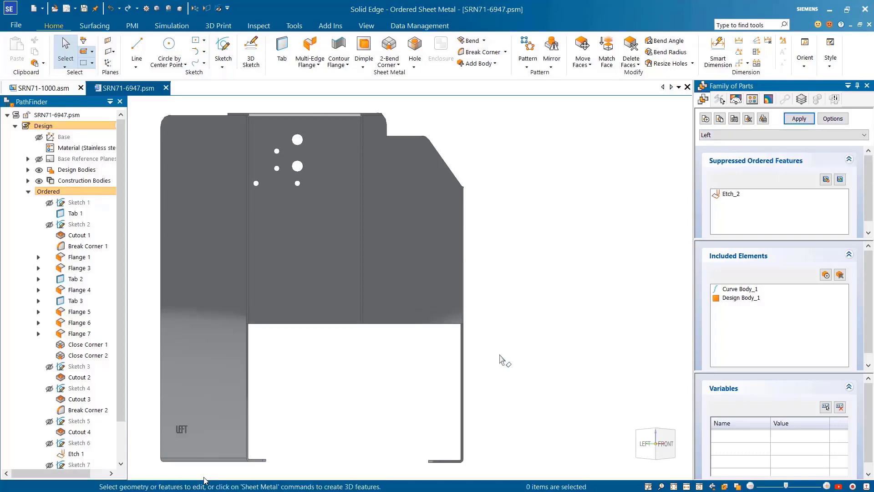
{"action": "left_click", "coordinate": [746, 135]}
{"action": "left_click", "coordinate": [760, 145]}
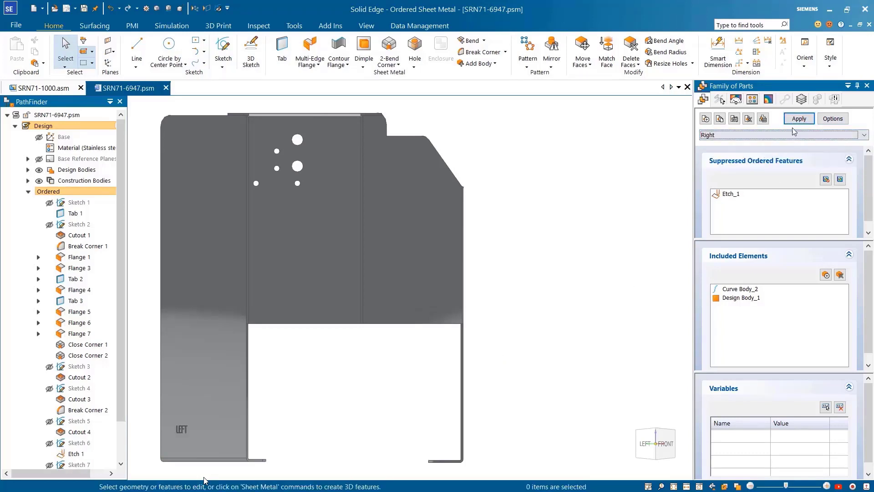
Step: Apply the As Designed member to the model and collapse the Family of Parts pane
{"action": "left_click", "coordinate": [727, 135]}
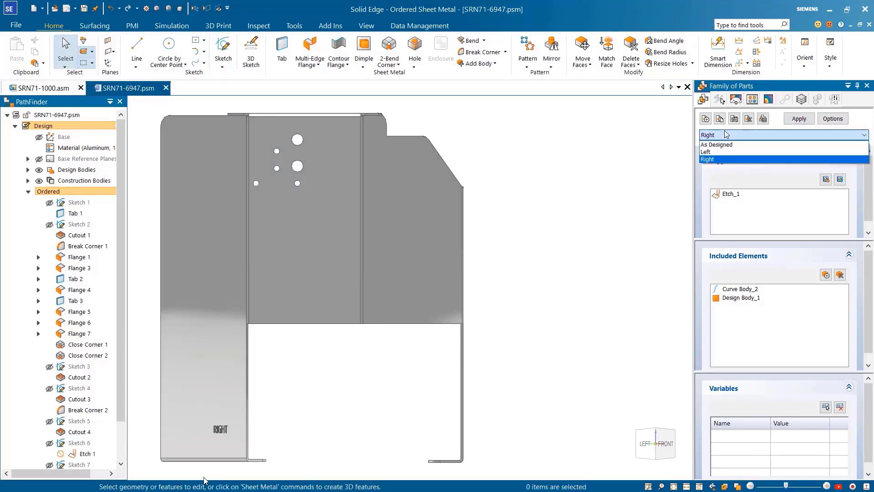
{"action": "left_click", "coordinate": [727, 145]}
{"action": "left_click", "coordinate": [799, 118]}
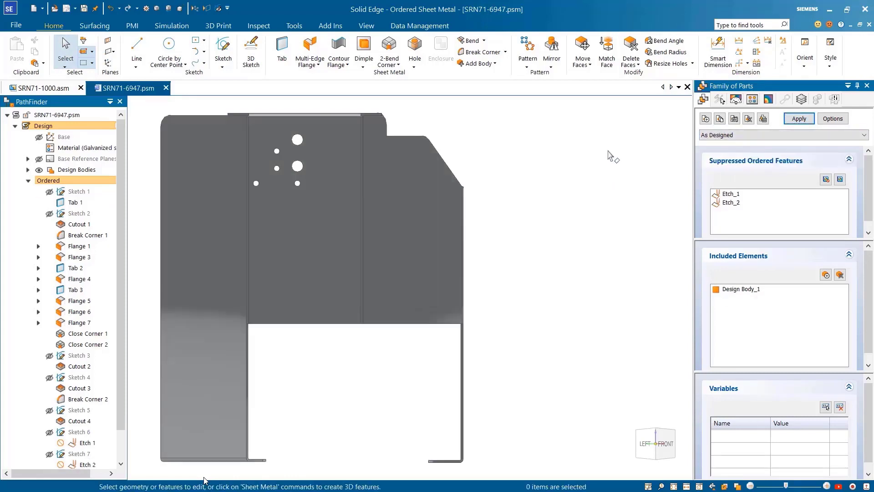
{"action": "left_click", "coordinate": [857, 86]}
Step: Start Resize Holes with Face selection and select the four small holes using a polygon/lasso fence
{"action": "left_click", "coordinate": [692, 64]}
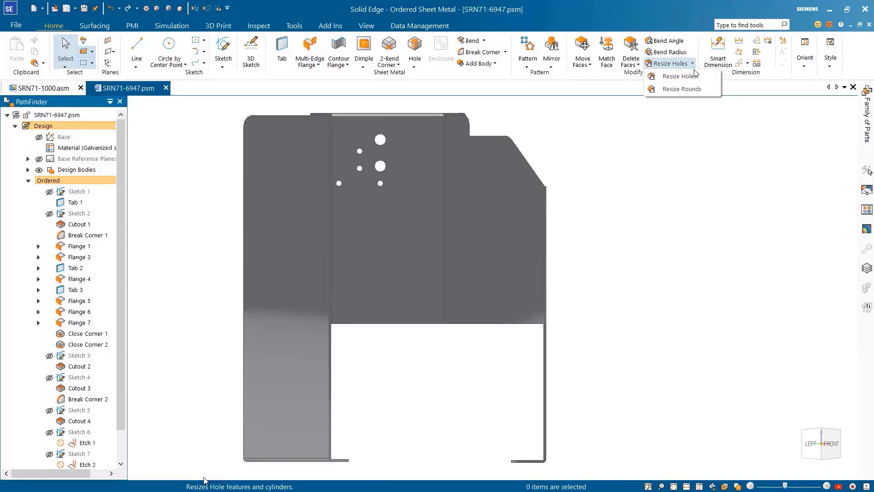
{"action": "left_click", "coordinate": [676, 75]}
{"action": "left_click", "coordinate": [201, 150]}
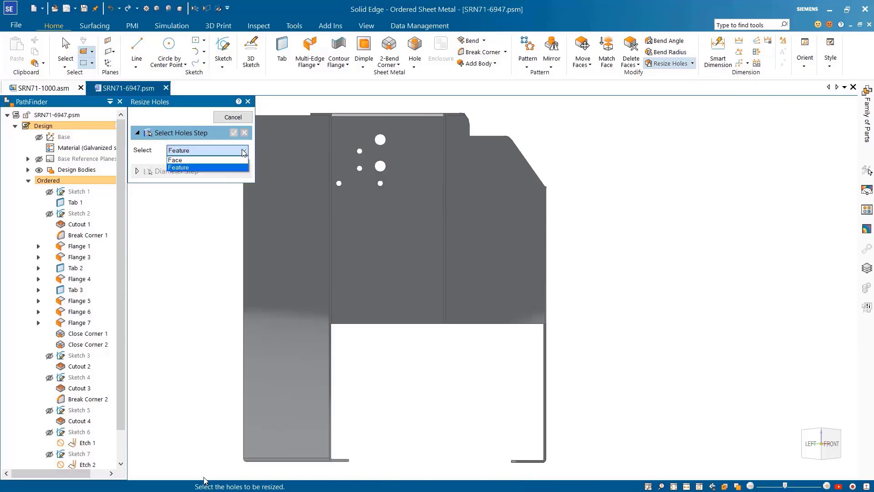
{"action": "left_click", "coordinate": [201, 158]}
{"action": "left_click", "coordinate": [91, 62]}
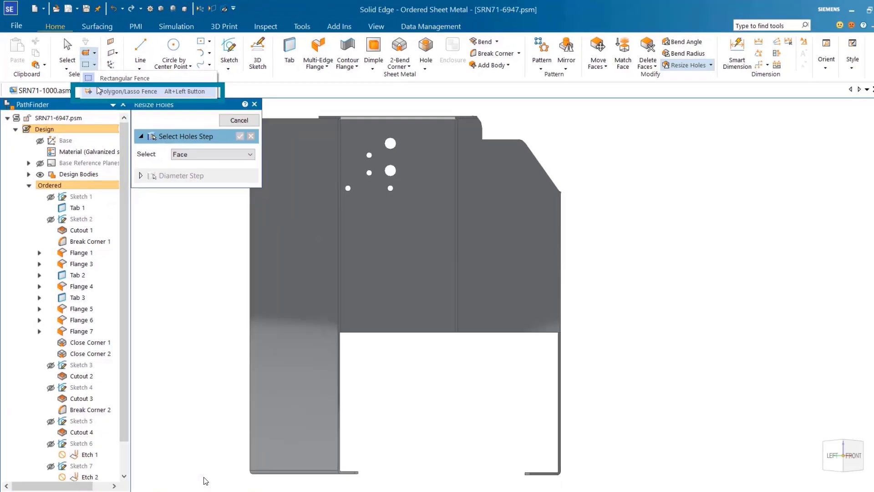
{"action": "left_click", "coordinate": [169, 155]}
{"action": "mouse_move", "coordinate": [355, 148]}
{"action": "left_mouse_down"}
{"action": "mouse_move", "coordinate": [359, 143]}
{"action": "mouse_move", "coordinate": [388, 187]}
{"action": "mouse_move", "coordinate": [339, 195]}
{"action": "mouse_move", "coordinate": [354, 143]}
{"action": "left_mouse_up"}
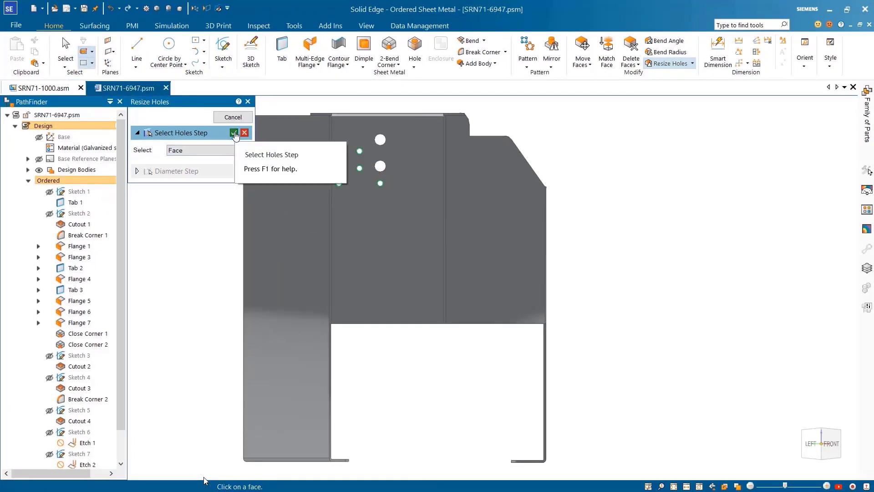
Step: Accept the selected holes, set their new diameter to 0.30 in and finish the resize
{"action": "left_click", "coordinate": [234, 132]}
{"action": "left_click", "coordinate": [210, 181]}
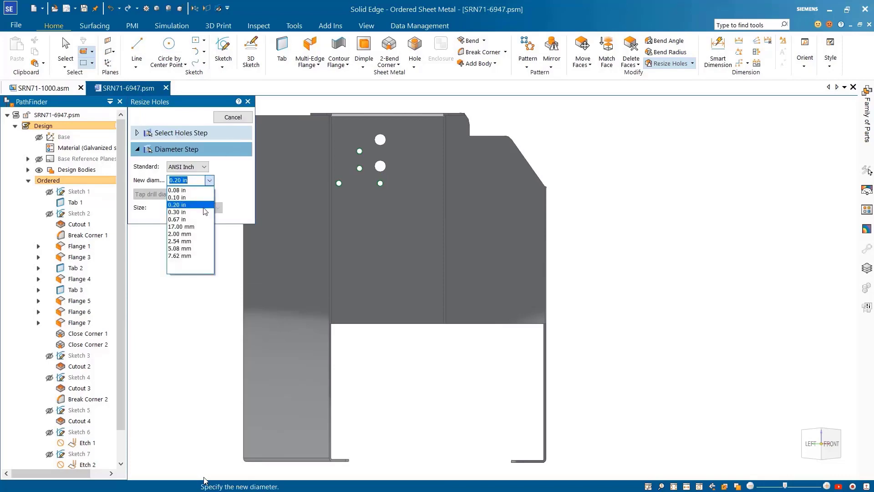
{"action": "left_click", "coordinate": [206, 210]}
{"action": "left_click", "coordinate": [230, 117]}
{"action": "left_click", "coordinate": [232, 117]}
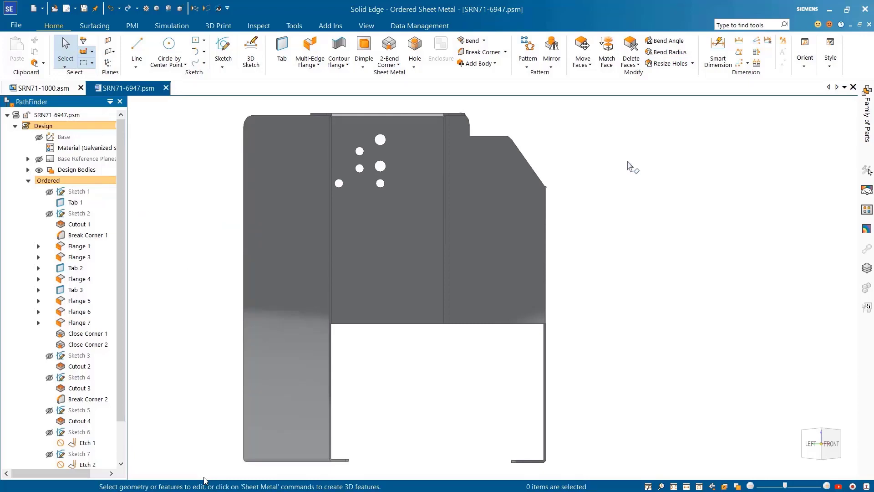
Step: Save the bracket as a mirrored part without a link to the original, naming the file Mirrored Part
{"action": "left_click", "coordinate": [551, 67]}
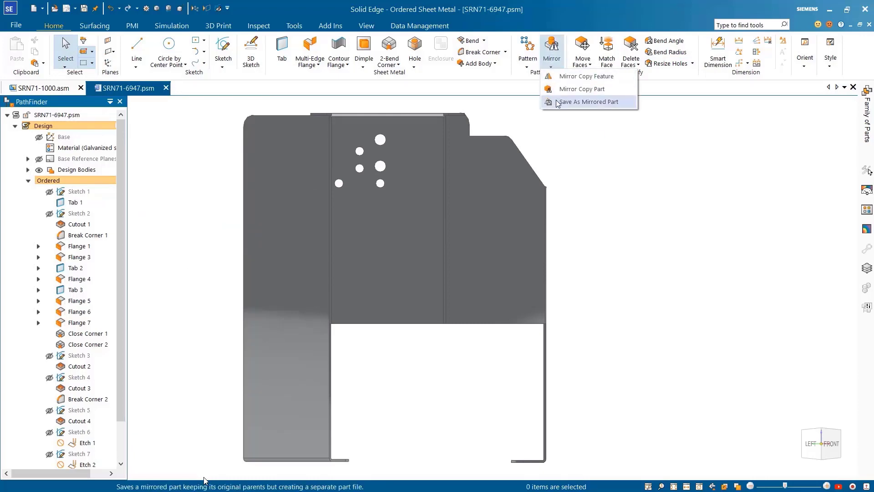
{"action": "left_click", "coordinate": [558, 103]}
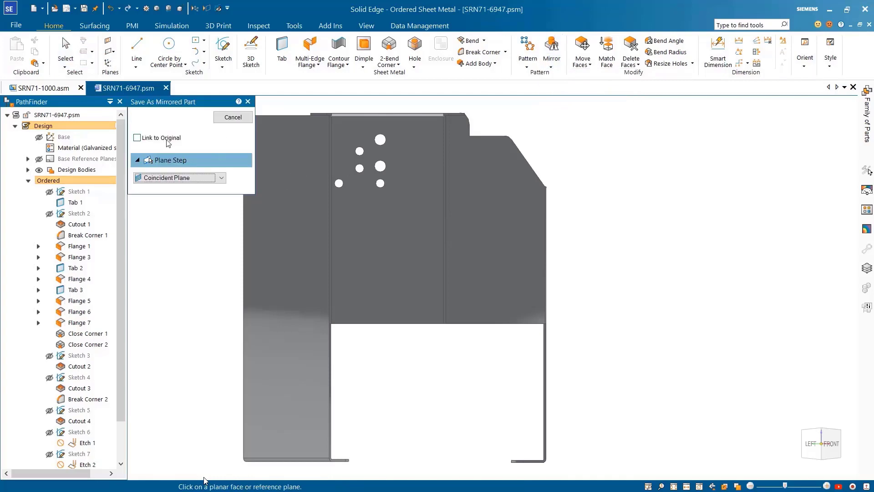
{"action": "left_click", "coordinate": [401, 227]}
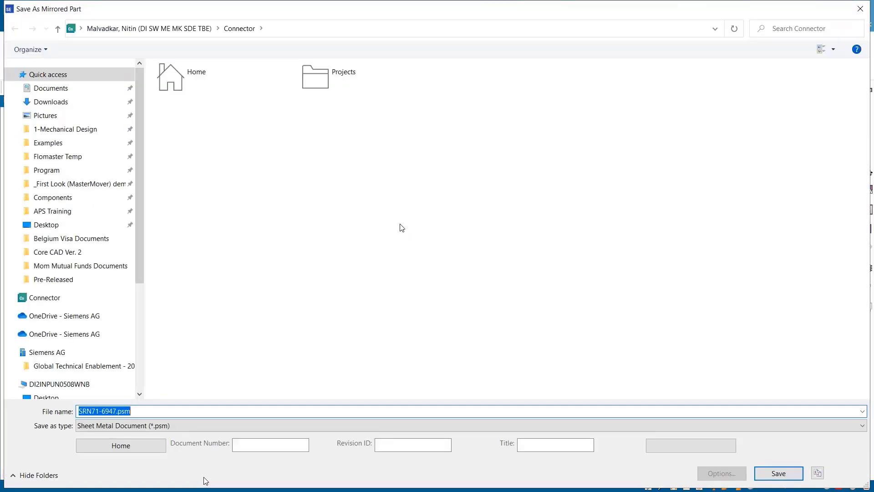
{"action": "type", "text": "Mirrored Part"}
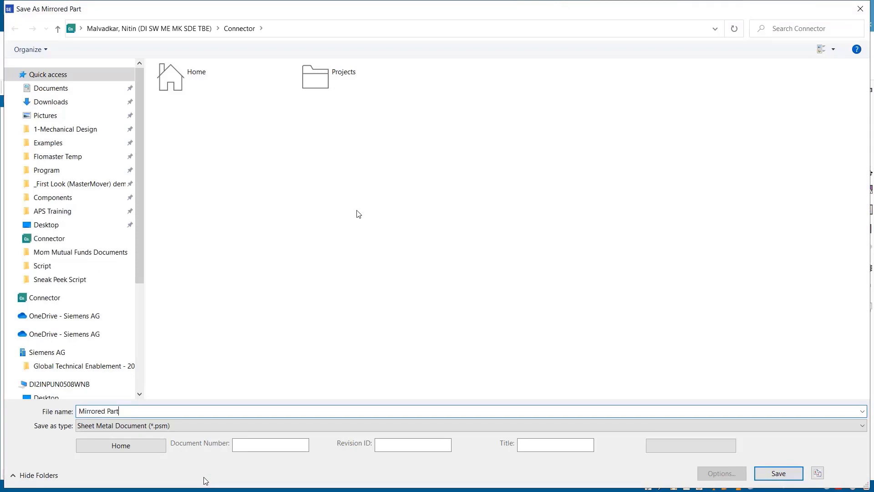
{"action": "key", "text": "Return"}
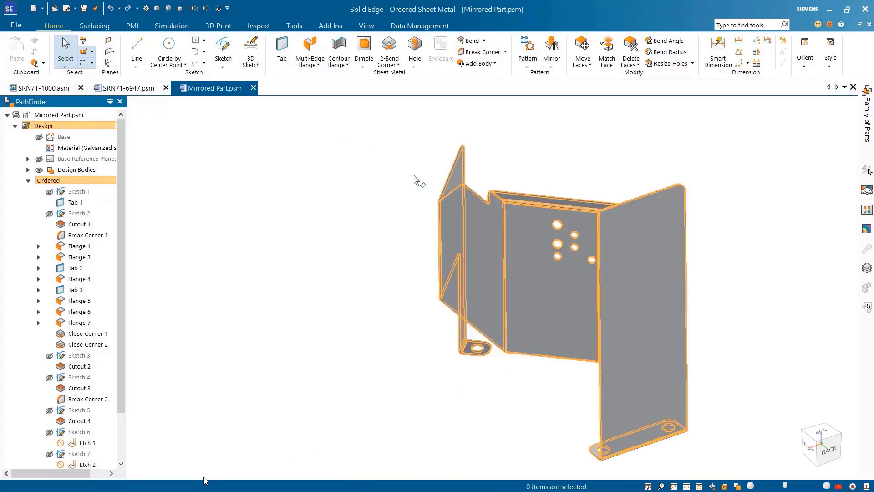
{"action": "mouse_move", "coordinate": [122, 204]}
{"action": "left_mouse_down"}
{"action": "mouse_move", "coordinate": [121, 259]}
{"action": "mouse_move", "coordinate": [129, 201]}
{"action": "left_mouse_up"}
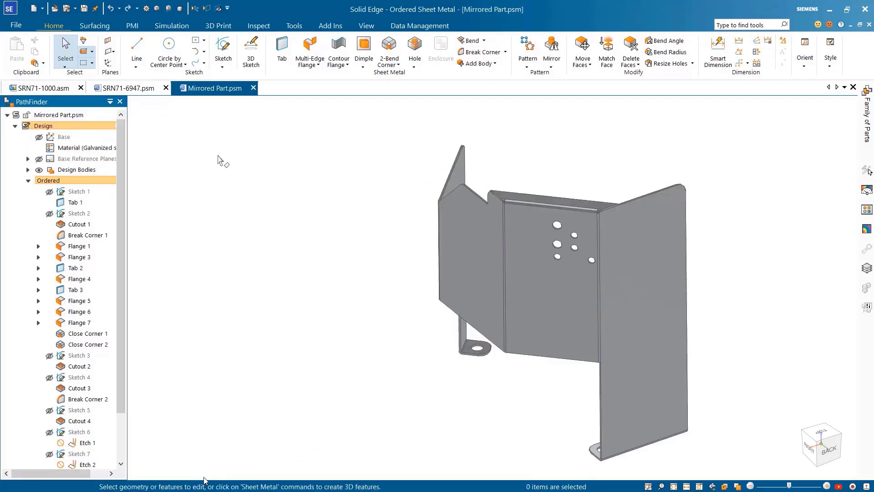
Step: Switch the mirrored part to the Flatten model and view its flat pattern up close
{"action": "left_click", "coordinate": [294, 25]}
{"action": "left_click", "coordinate": [59, 40]}
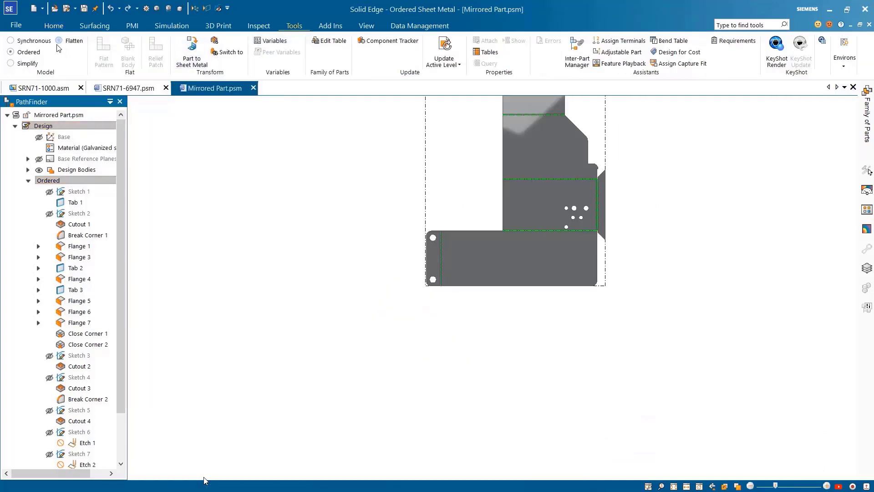
{"action": "scroll", "coordinate": [692, 241], "scroll_direction": "up", "scroll_amount": 5}
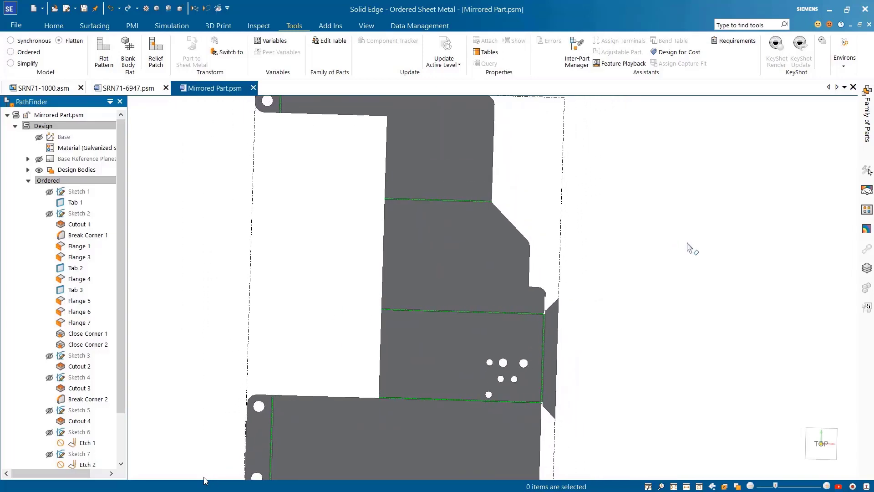
{"action": "left_click", "coordinate": [822, 451]}
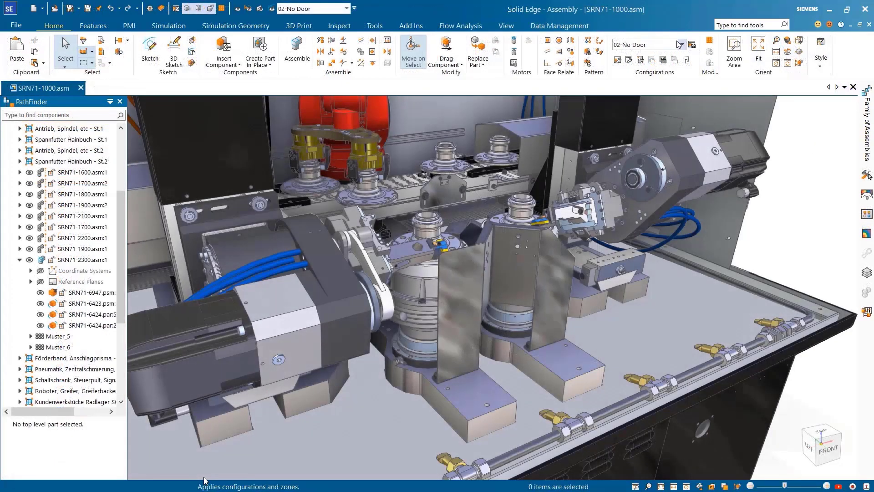
Step: Apply the 05-Routing configuration to the SRN71-1000 assembly and enter the XpresRoute environment
{"action": "left_click", "coordinate": [682, 45]}
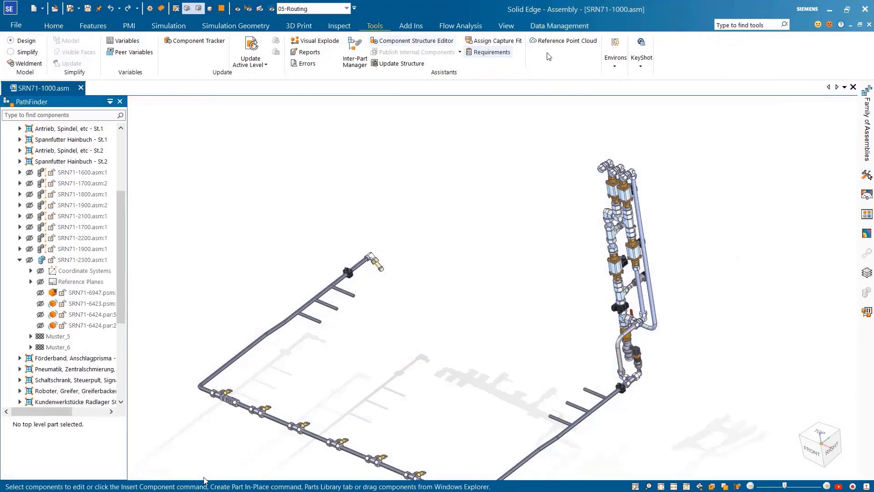
{"action": "left_click", "coordinate": [616, 66]}
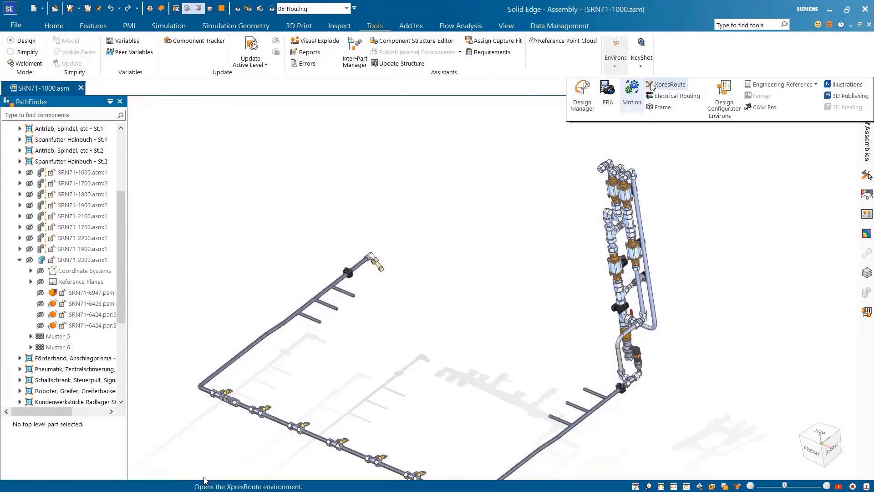
{"action": "left_click", "coordinate": [668, 84]}
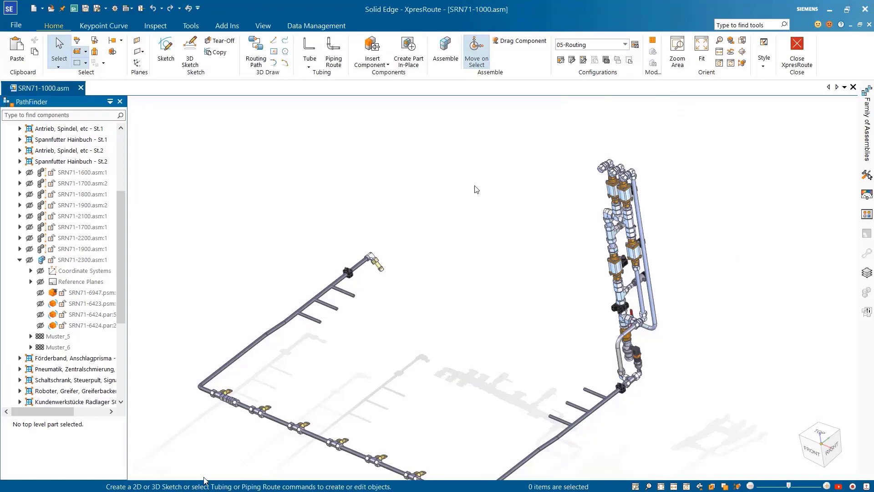
Step: Turn on clipping to section the tubes where the three branches join the main tube
{"action": "scroll", "coordinate": [474, 190], "scroll_direction": "up", "scroll_amount": 5}
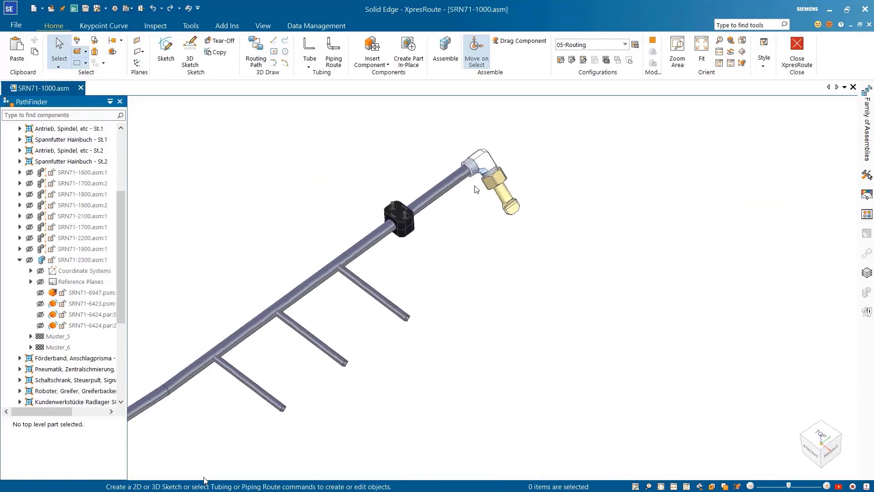
{"action": "left_click", "coordinate": [263, 25]}
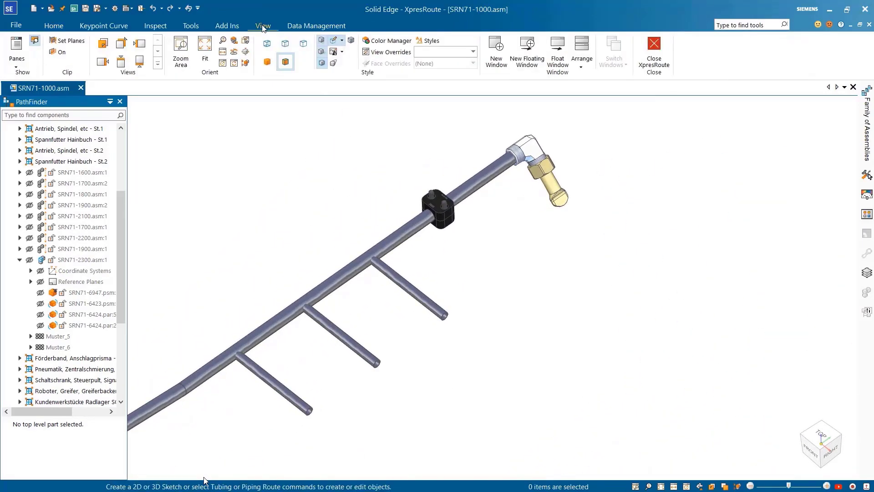
{"action": "left_click", "coordinate": [62, 54]}
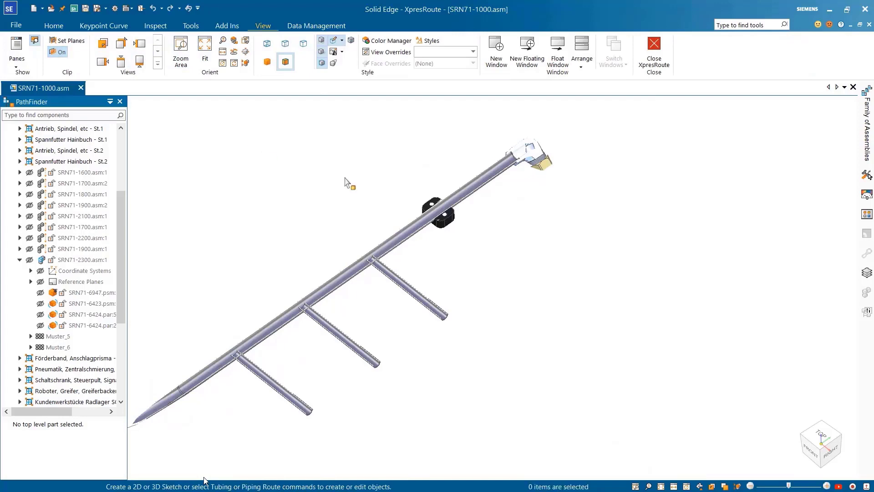
{"action": "scroll", "coordinate": [451, 347], "scroll_direction": "up", "scroll_amount": 5}
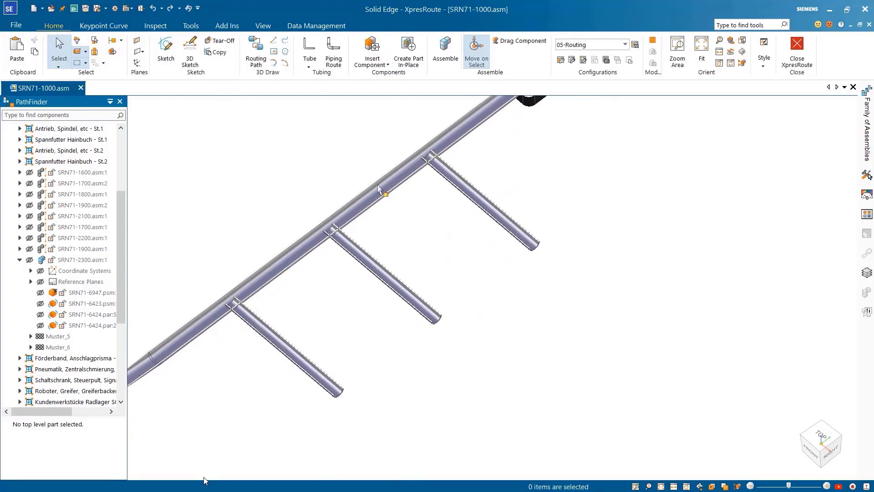
Step: Trim the three branch tubes against the main tube, using the main tube as primary and the branches as secondary tubes
{"action": "left_click", "coordinate": [309, 67]}
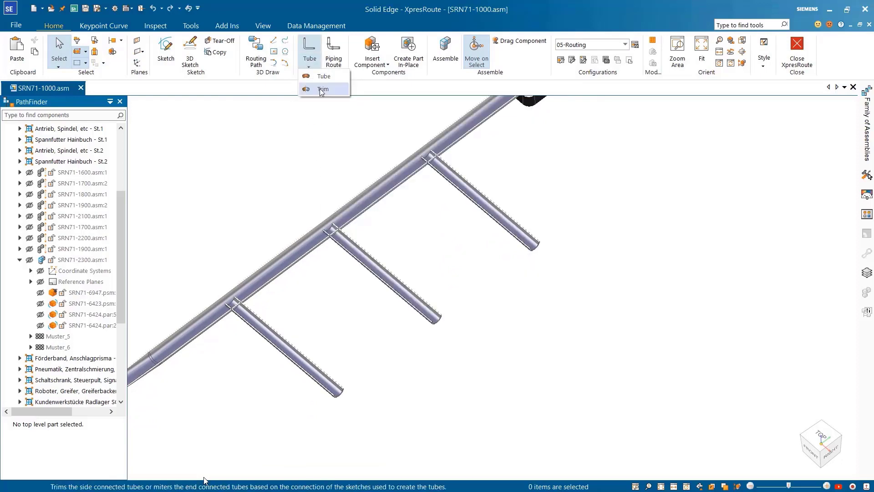
{"action": "left_click", "coordinate": [322, 89]}
{"action": "left_click", "coordinate": [388, 193]}
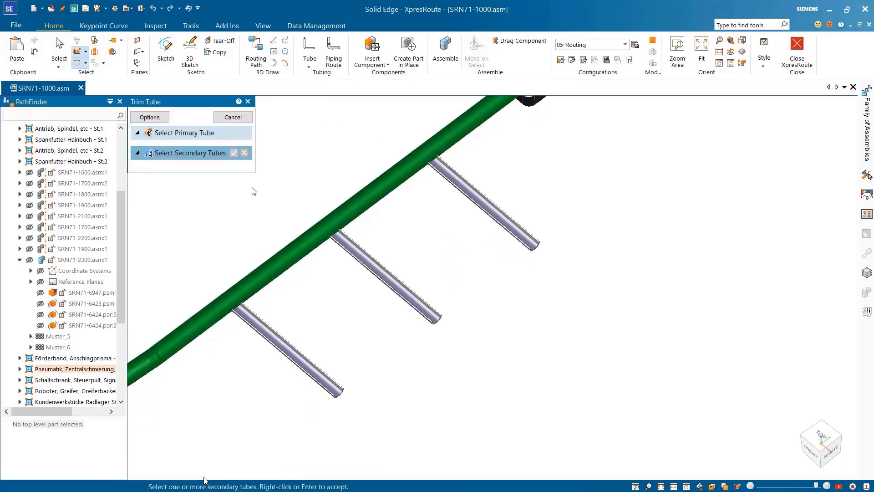
{"action": "mouse_move", "coordinate": [542, 180]}
{"action": "left_mouse_down"}
{"action": "mouse_move", "coordinate": [383, 255]}
{"action": "mouse_move", "coordinate": [607, 329]}
{"action": "left_mouse_up"}
{"action": "left_click", "coordinate": [233, 153]}
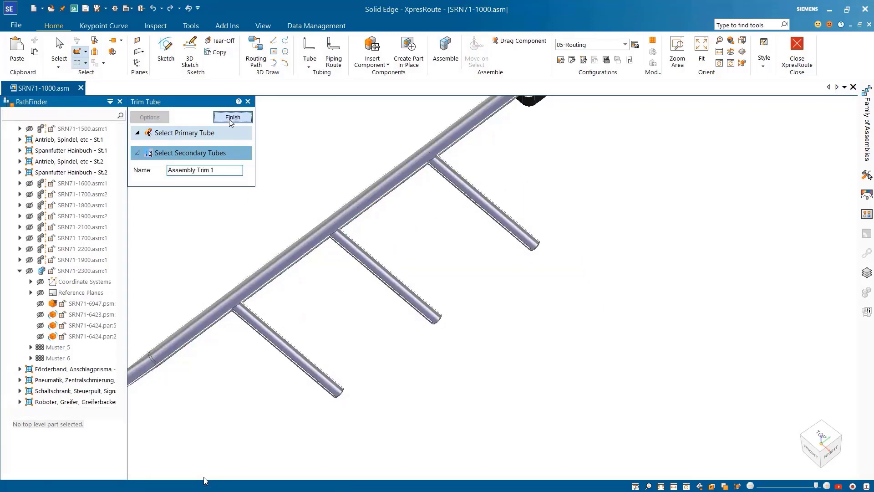
{"action": "left_click", "coordinate": [235, 122]}
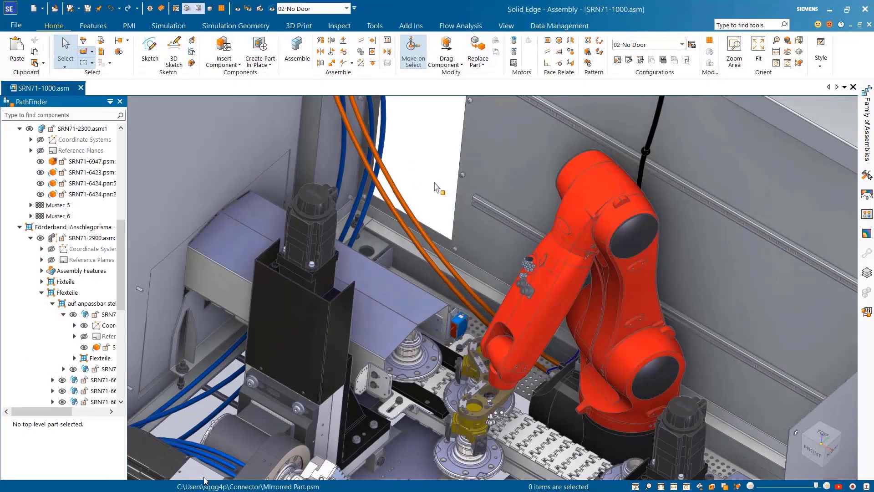
Step: Open the recent document SRN71-6487.psm, then show its construction bodies and expand the list of solid bodies
{"action": "left_click", "coordinate": [100, 9]}
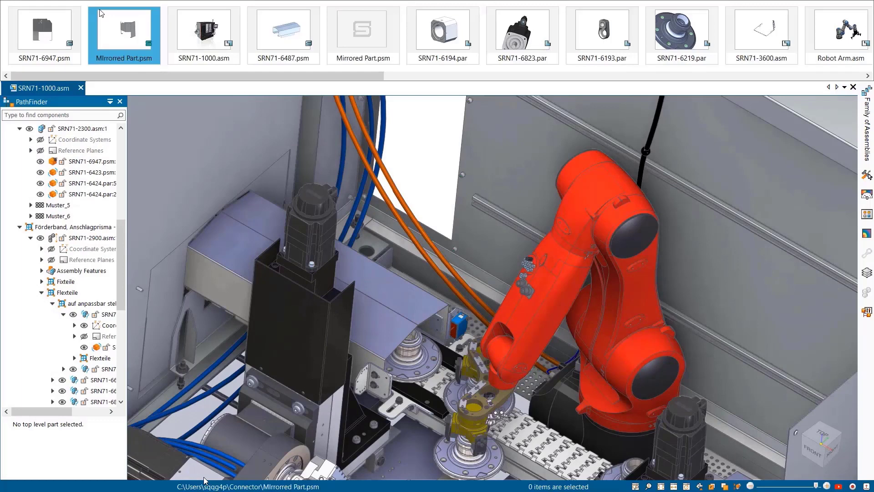
{"action": "left_click", "coordinate": [295, 37]}
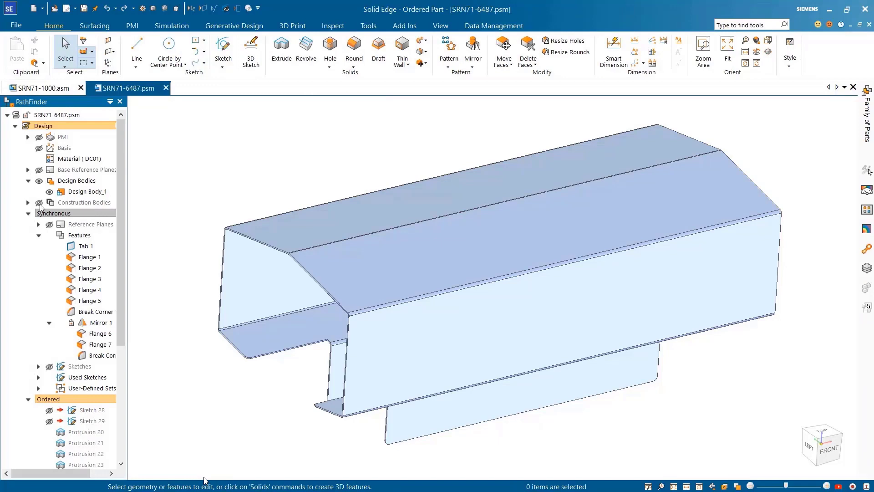
{"action": "left_click", "coordinate": [39, 203]}
{"action": "left_click", "coordinate": [30, 202]}
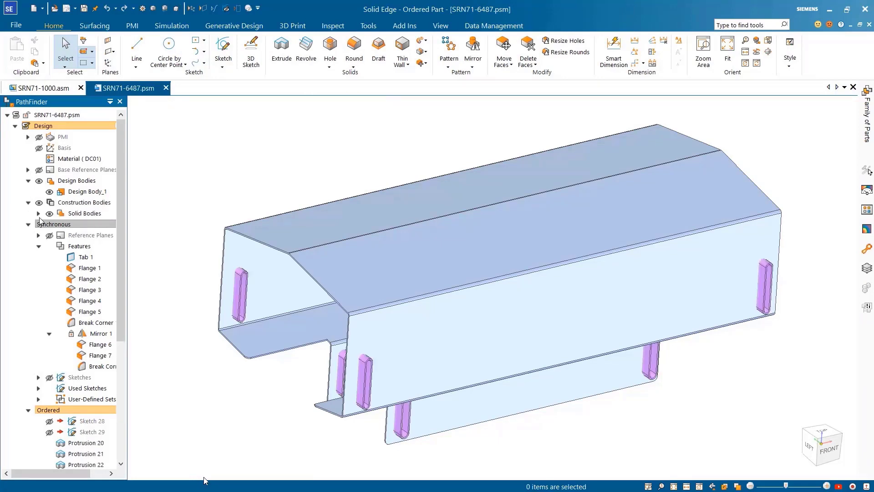
{"action": "left_click", "coordinate": [38, 213]}
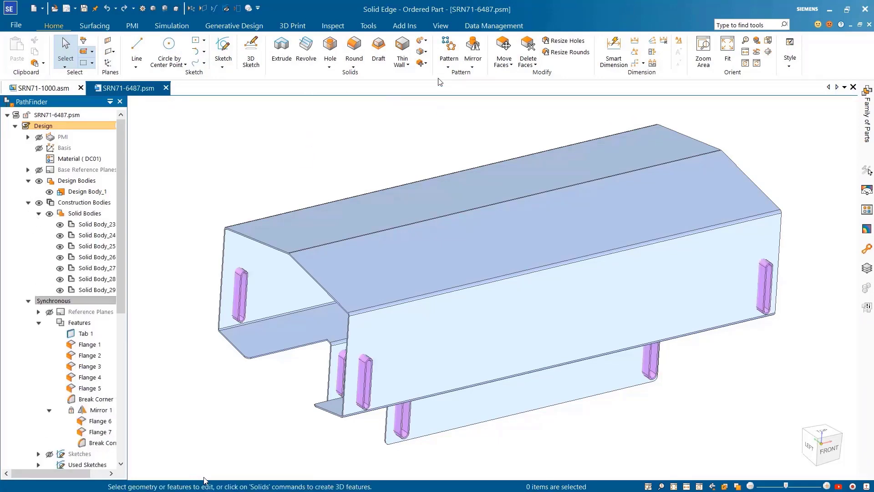
Step: Subtract the construction bodies Solid Body_23 through Solid Body_29 from Design Body_1
{"action": "left_click", "coordinate": [427, 64]}
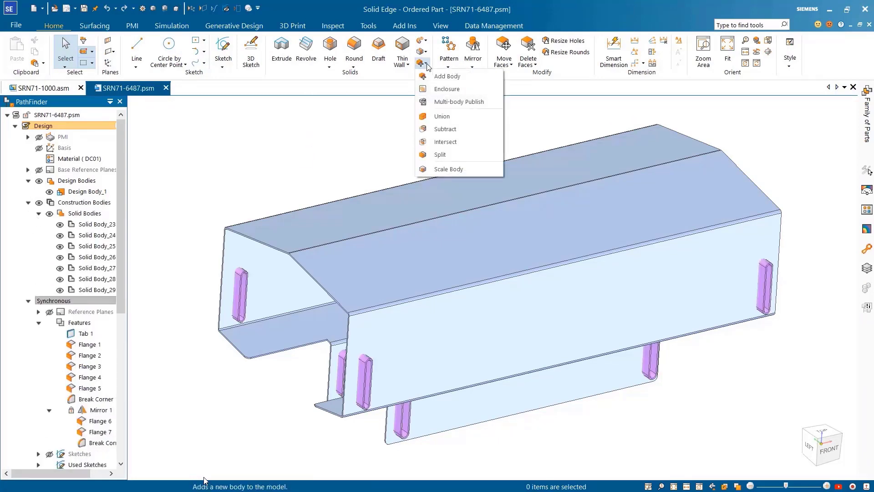
{"action": "left_click", "coordinate": [437, 129]}
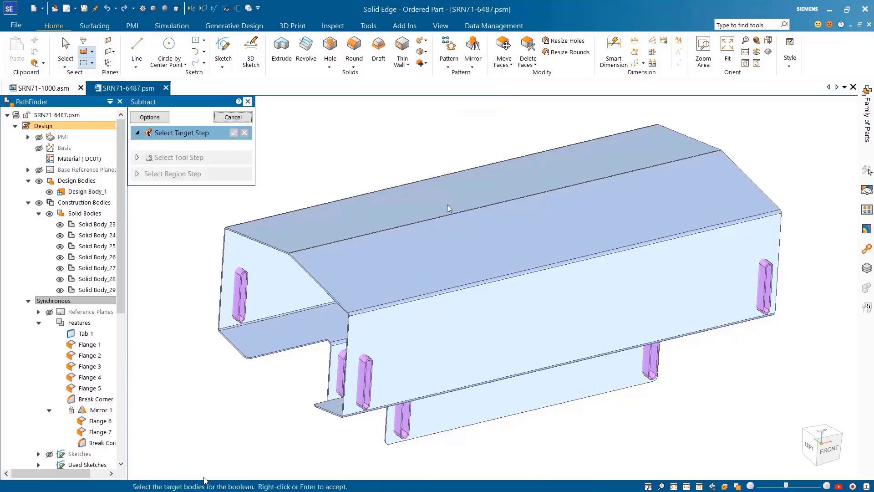
{"action": "left_click", "coordinate": [448, 211]}
{"action": "left_click", "coordinate": [234, 132]}
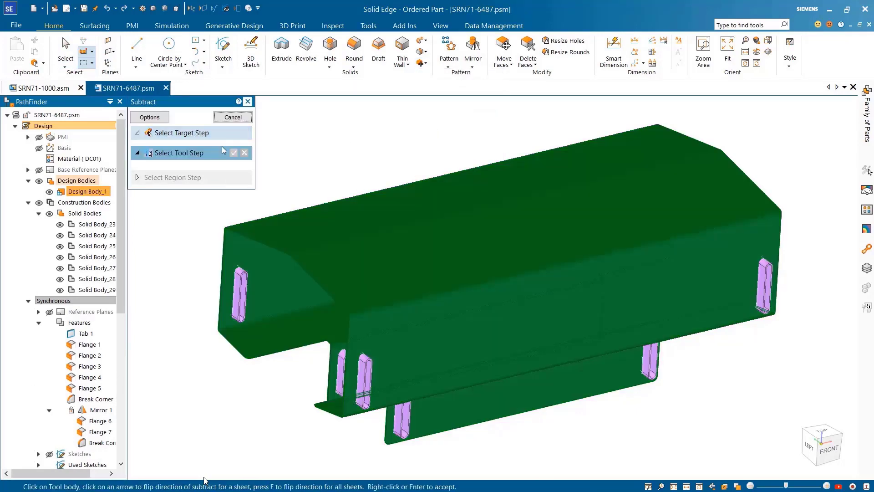
{"action": "left_click", "coordinate": [99, 224]}
{"action": "left_click", "coordinate": [96, 290], "text": "shift"}
{"action": "left_click", "coordinate": [233, 153]}
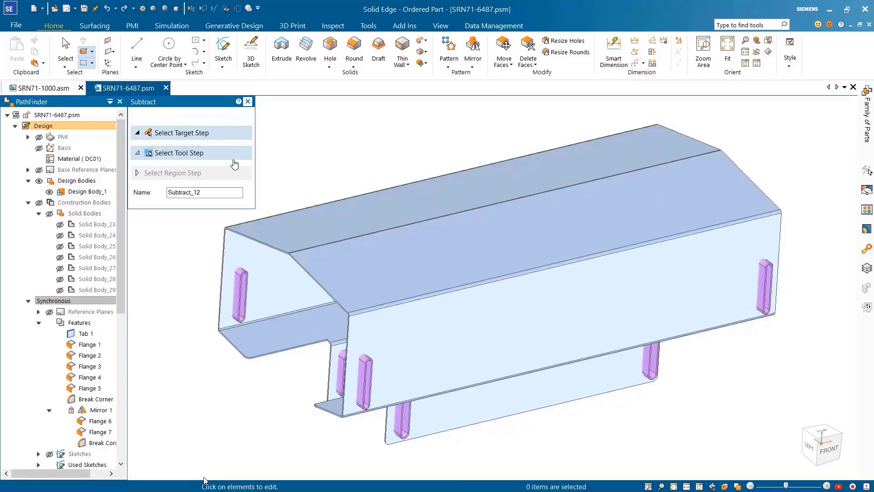
Step: Remove the disjoint slot regions left by the subtract, selecting all internal regions, and finish the feature
{"action": "left_click", "coordinate": [231, 174]}
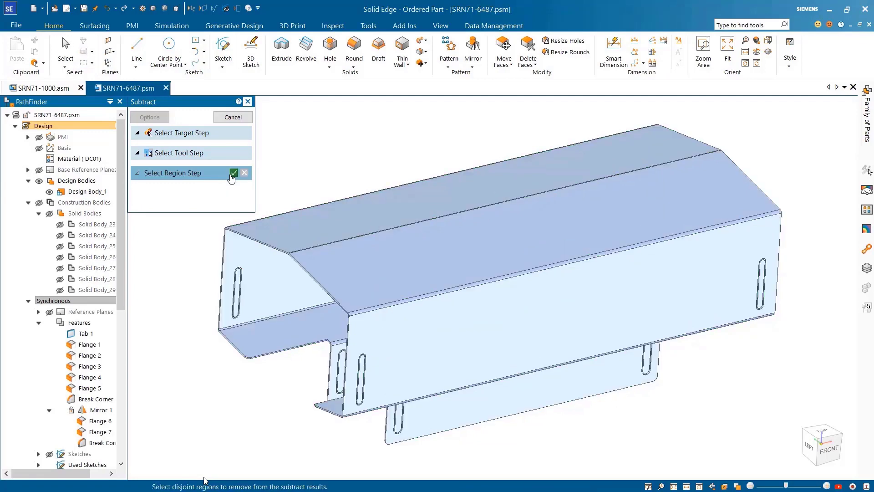
{"action": "left_click", "coordinate": [237, 291]}
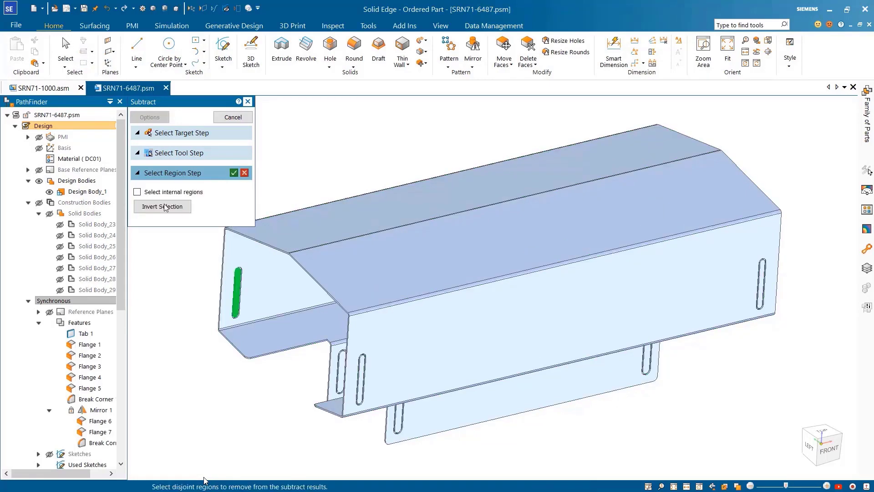
{"action": "left_click", "coordinate": [137, 192]}
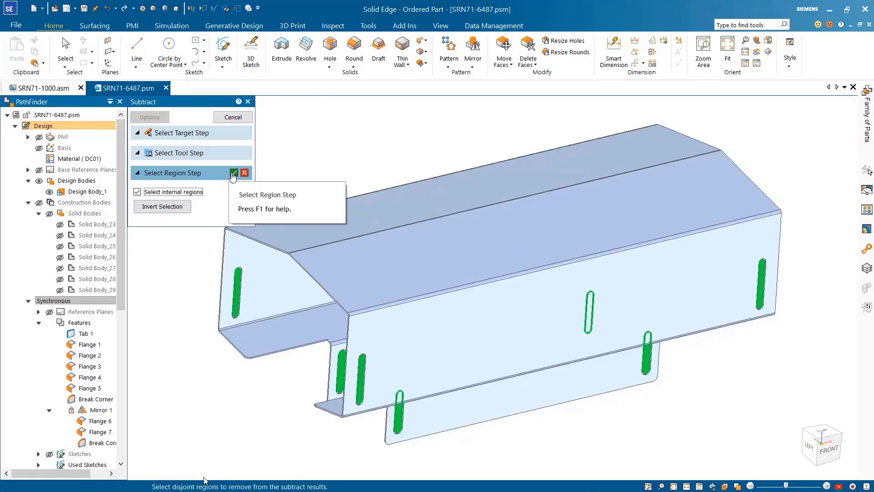
{"action": "left_click", "coordinate": [234, 173]}
{"action": "left_click", "coordinate": [232, 117]}
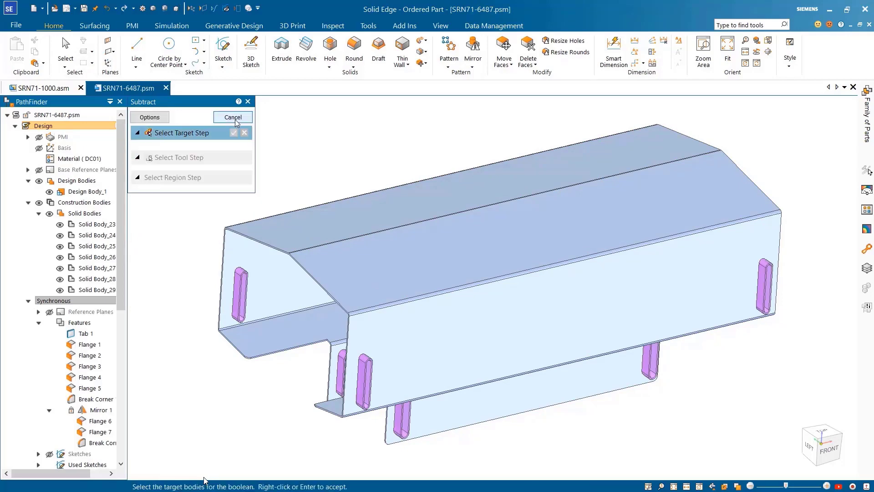
{"action": "left_click", "coordinate": [235, 120]}
Step: Hide the cover's construction bodies and return to the SRN71-1000 assembly
{"action": "middle_click_drag", "start_coordinate": [469, 274], "coordinate": [457, 293]}
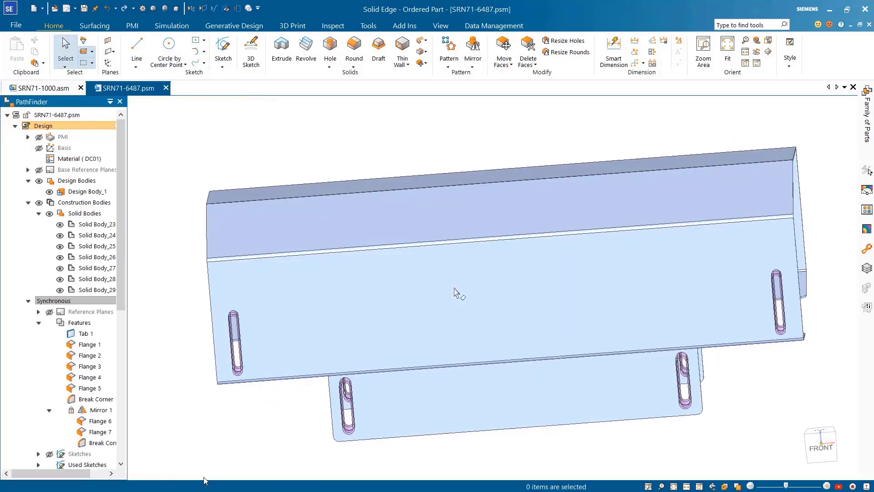
{"action": "left_click", "coordinate": [38, 203]}
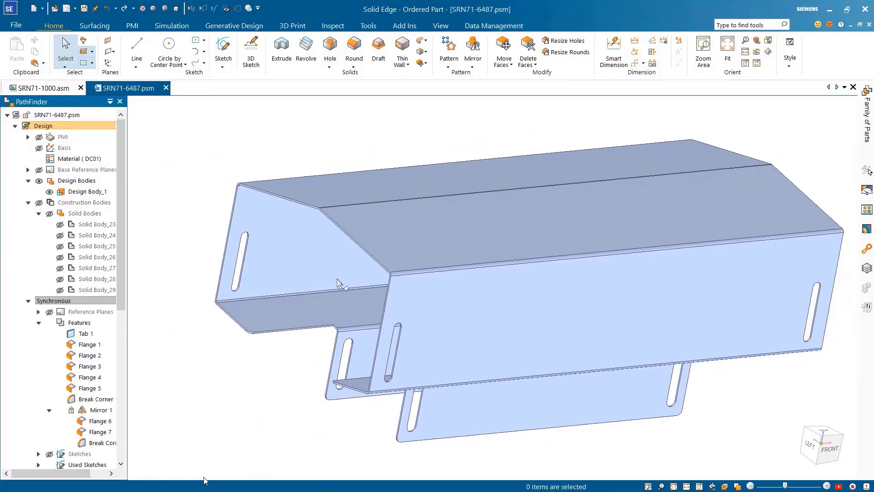
{"action": "left_click", "coordinate": [57, 93]}
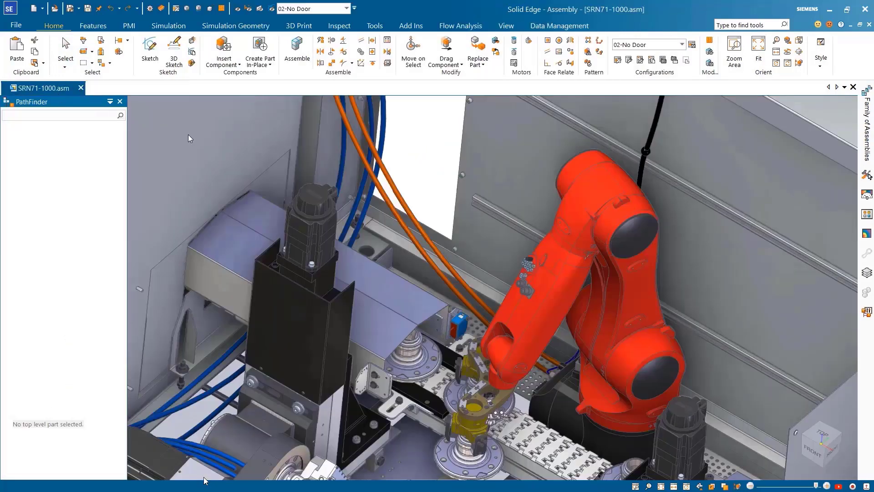
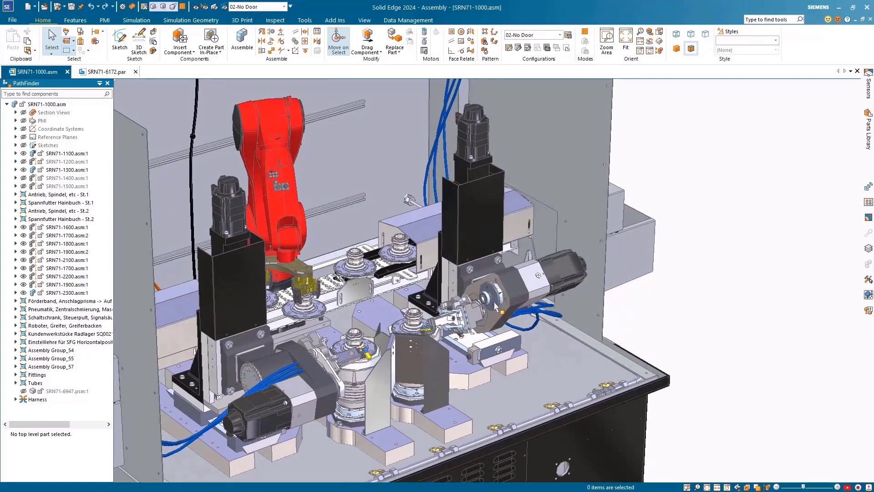
Step: Switch to SRN71-6172.par and auto-dimension the part in ISO (mm) style, using the disc's upper face as datum
{"action": "left_click", "coordinate": [492, 302]}
{"action": "key", "text": "ctrl+Tab"}
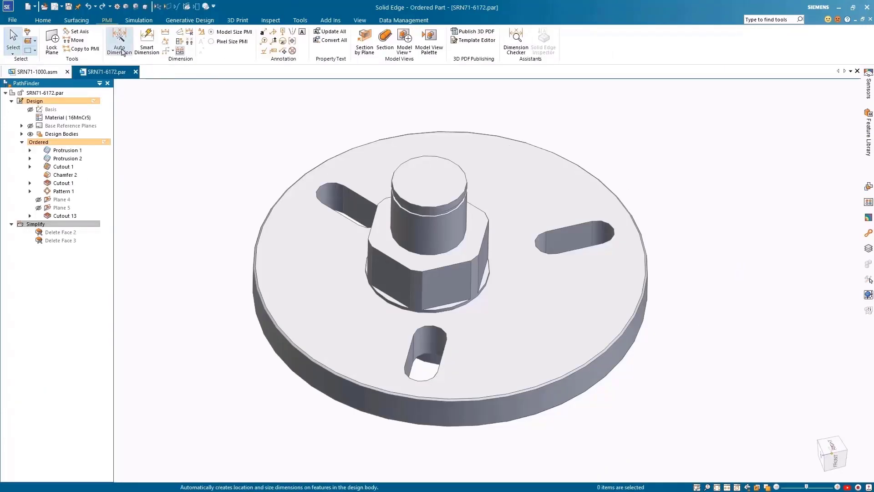
{"action": "left_click", "coordinate": [119, 43]}
{"action": "left_click", "coordinate": [556, 315]}
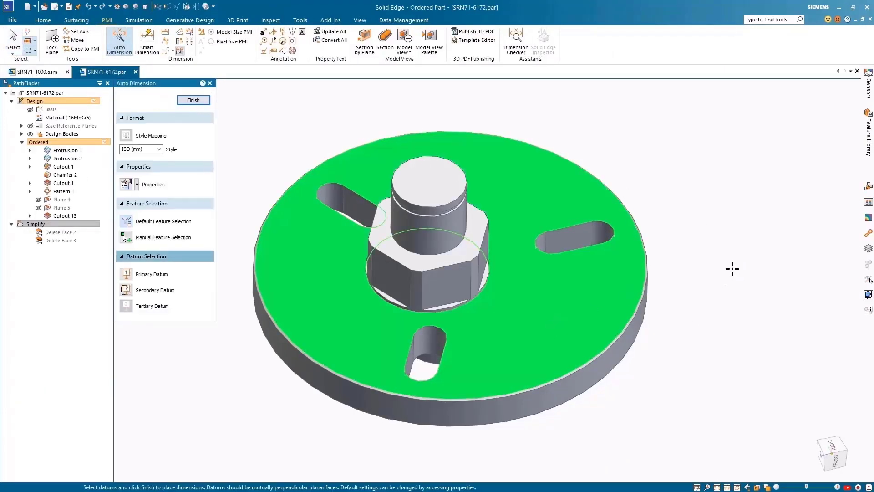
{"action": "right_click", "coordinate": [746, 245]}
Step: Move the overlapping diameter dimension at the pin's upper end clear of its neighbour and show the part from the front
{"action": "left_click", "coordinate": [528, 209]}
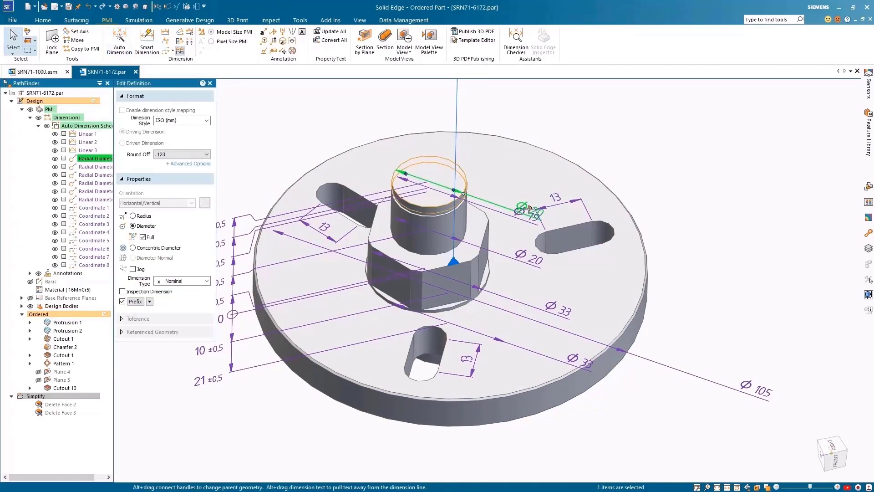
{"action": "left_click_drag", "start_coordinate": [528, 209], "coordinate": [542, 173]}
{"action": "key", "text": "Escape"}
{"action": "left_click", "coordinate": [839, 460]}
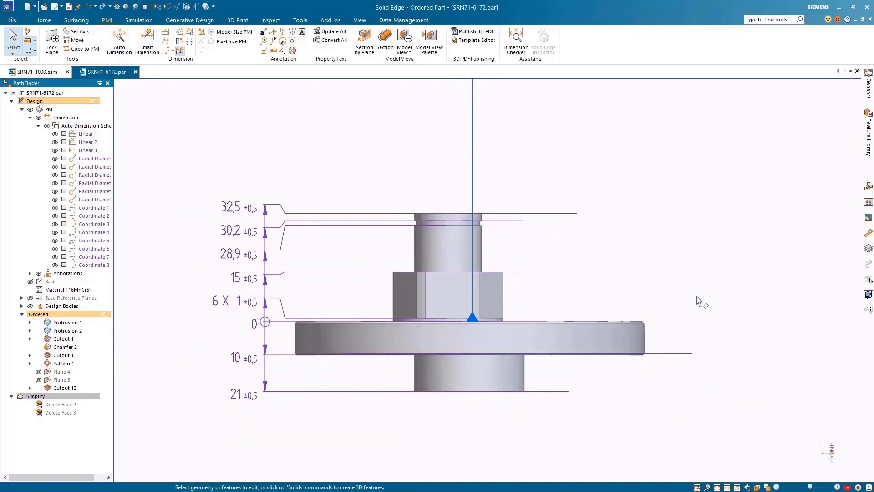
Step: Switch to SRN71-6681.par and check the plate's dimensioning with the Dimension Checker
{"action": "left_click", "coordinate": [78, 10]}
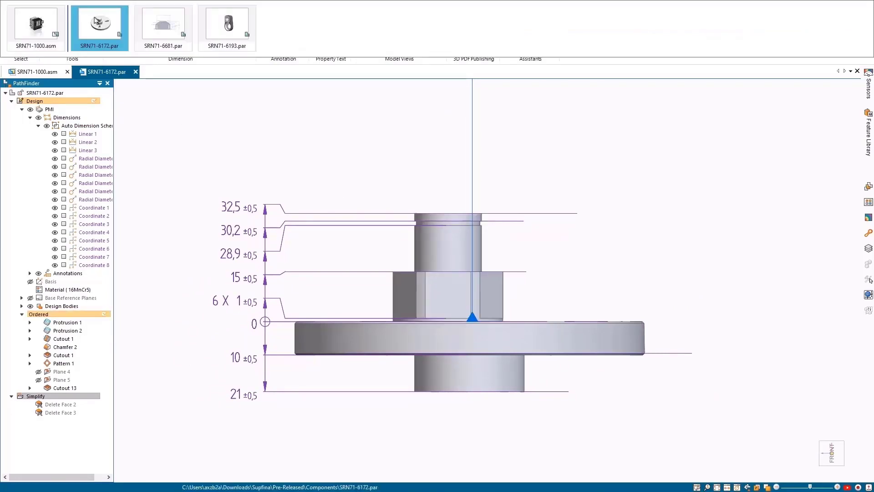
{"action": "left_click", "coordinate": [150, 41]}
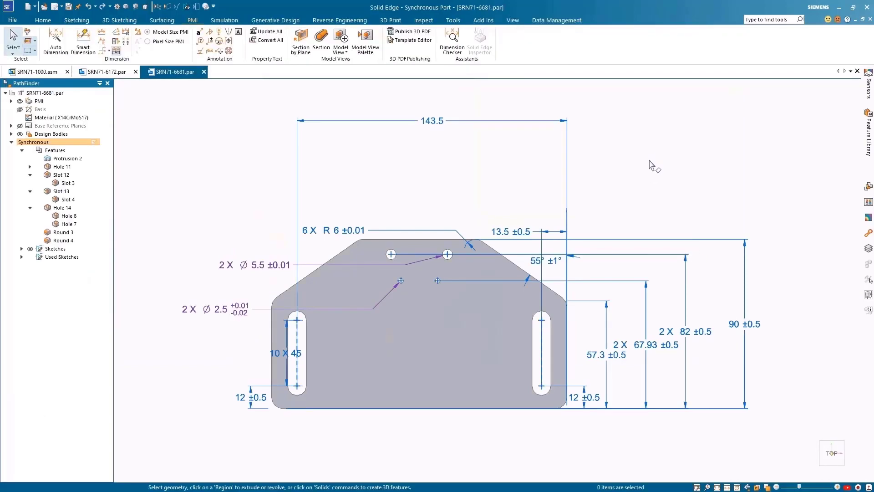
{"action": "left_click", "coordinate": [452, 44]}
{"action": "left_click", "coordinate": [482, 325]}
{"action": "left_click", "coordinate": [513, 362]}
{"action": "left_click", "coordinate": [437, 386]}
{"action": "left_click", "coordinate": [193, 160]}
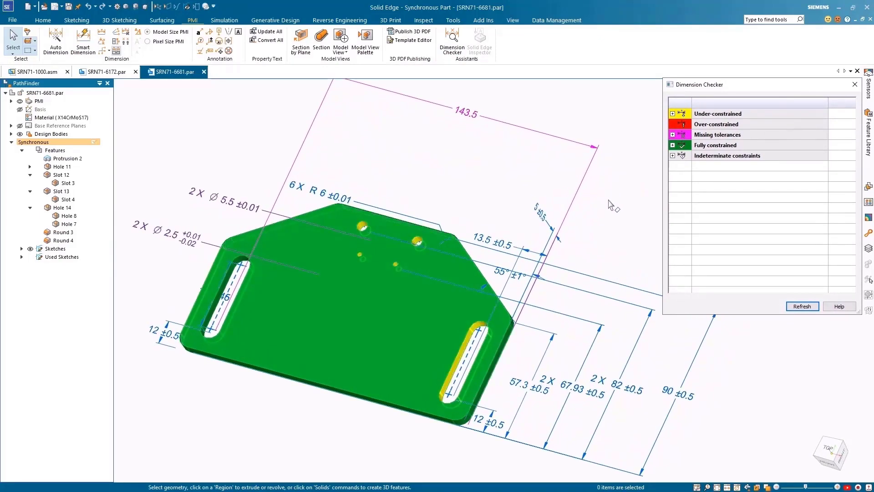
Step: Give the plate's 143.5 mm dimension a Unit Tolerance of ±0.5 and refresh the Dimension Checker
{"action": "left_click", "coordinate": [577, 188]}
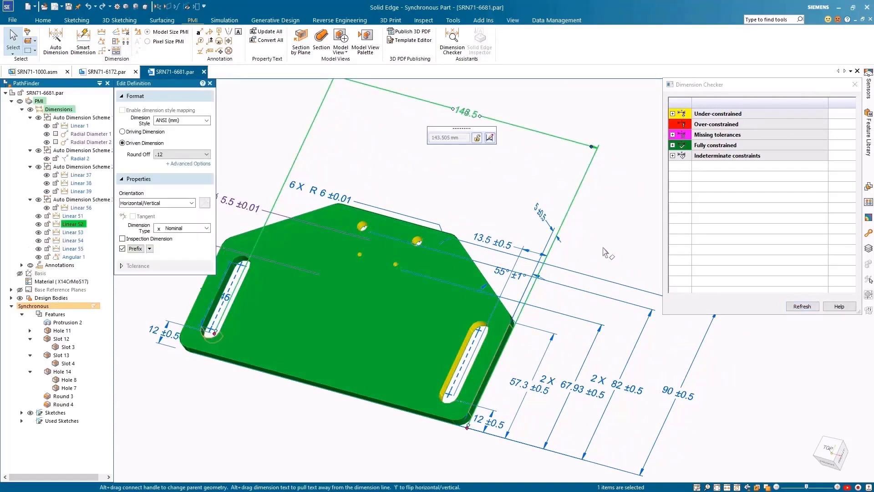
{"action": "left_click", "coordinate": [184, 228]}
{"action": "left_click", "coordinate": [180, 237]}
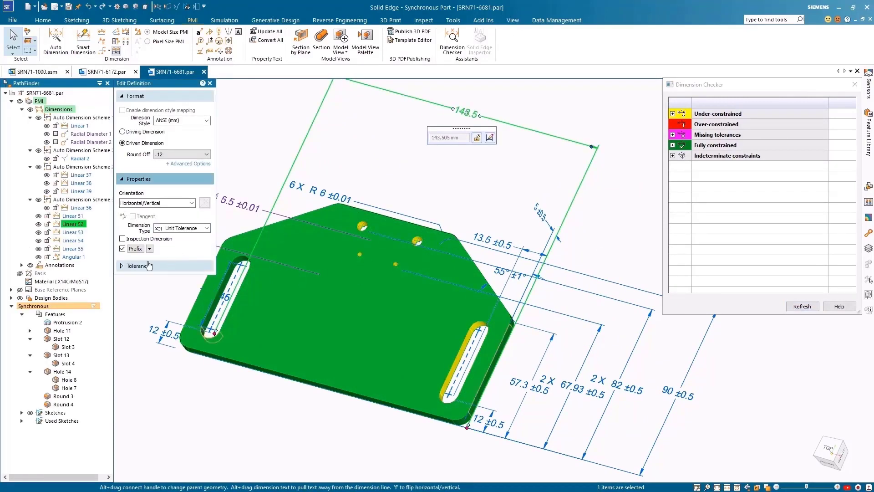
{"action": "left_click", "coordinate": [133, 266]}
{"action": "left_click", "coordinate": [182, 293]}
{"action": "left_click", "coordinate": [177, 303]}
{"action": "left_click", "coordinate": [182, 306]}
{"action": "left_click", "coordinate": [183, 314]}
{"action": "left_click", "coordinate": [254, 160]}
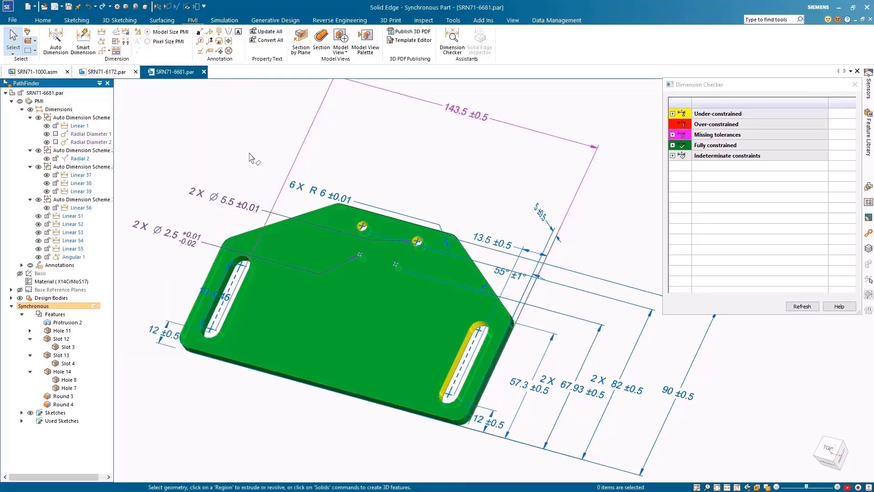
{"action": "left_click", "coordinate": [803, 308]}
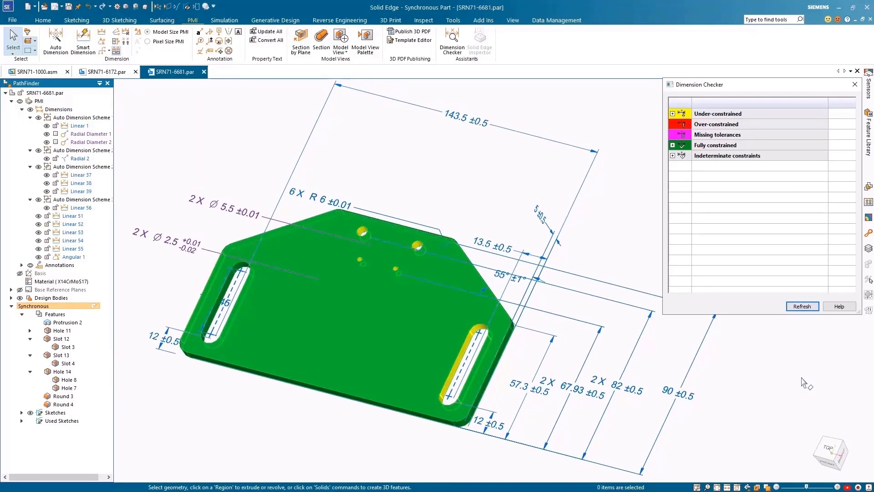
Step: Auto-dimension the plate in ANSI (mm) style with its large flat face as primary datum to add the missing linear dimensions
{"action": "left_click", "coordinate": [56, 41]}
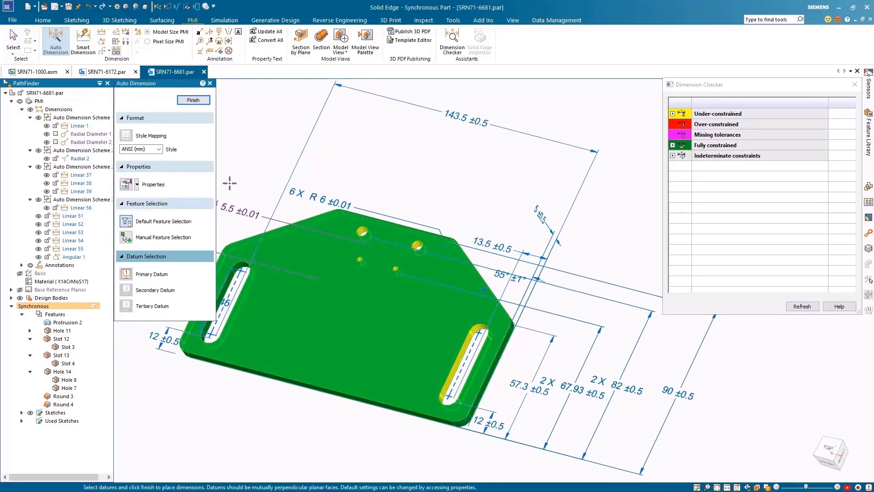
{"action": "left_click", "coordinate": [137, 186]}
{"action": "left_click", "coordinate": [140, 194]}
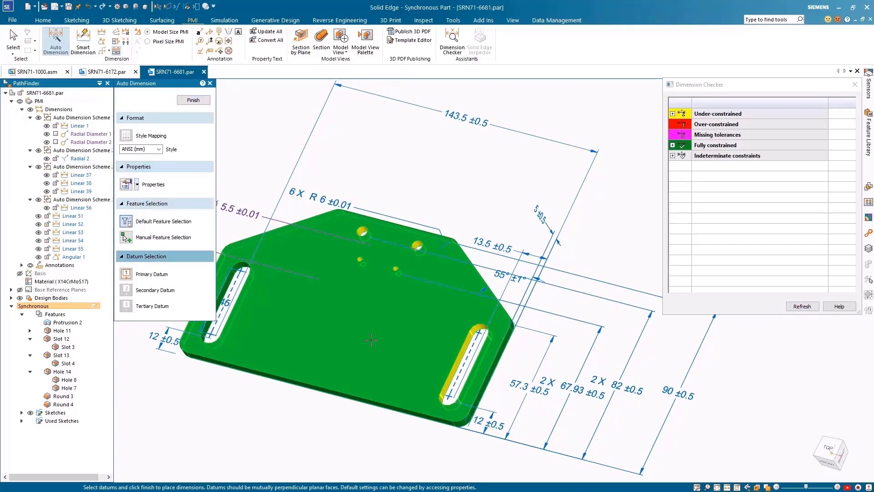
{"action": "left_click", "coordinate": [376, 344]}
{"action": "middle_click_drag", "start_coordinate": [377, 345], "coordinate": [505, 205]}
{"action": "left_click", "coordinate": [471, 378]}
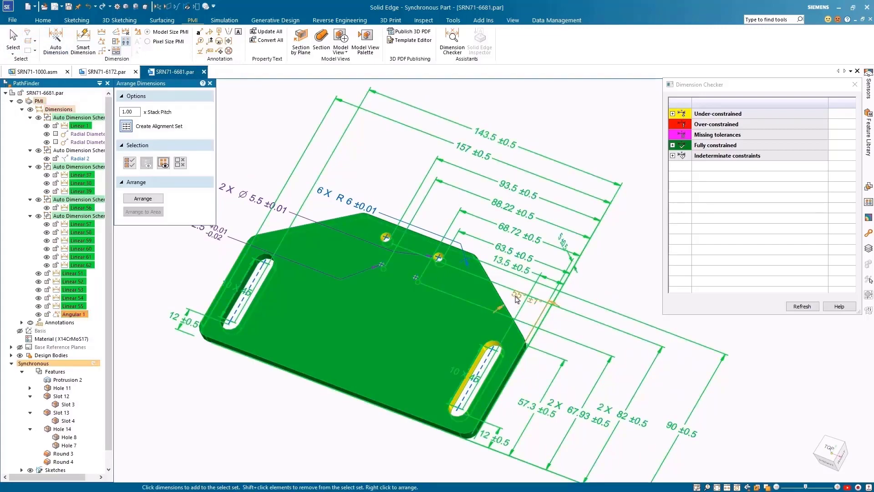
Step: Arrange the plate's linear and angular dimensions with a stack pitch of 1.00 and refresh the Dimension Checker
{"action": "right_click", "coordinate": [616, 271]}
{"action": "key", "text": "Escape"}
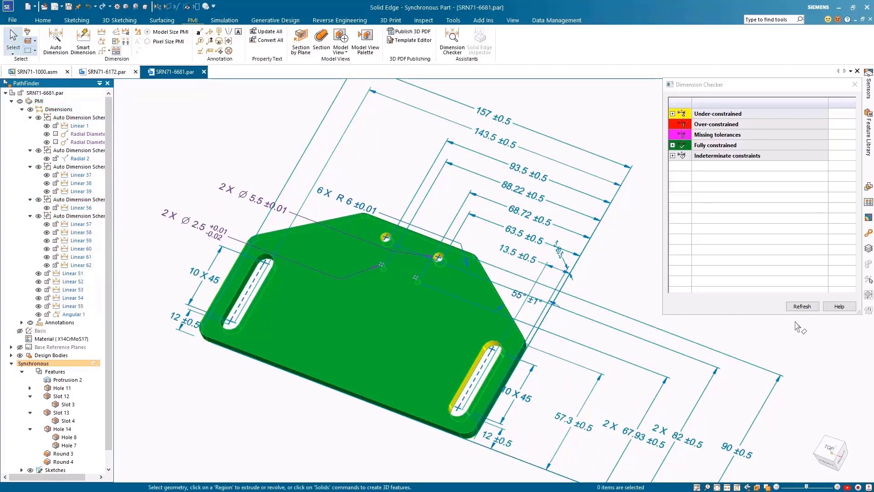
{"action": "left_click", "coordinate": [798, 308]}
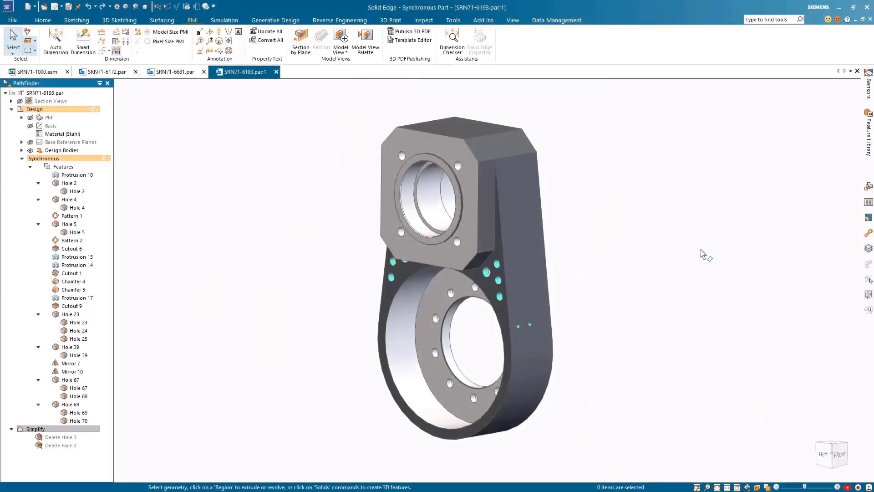
Step: Create only the Front, Left and Top common model views for SRN71-6193.par
{"action": "left_click", "coordinate": [341, 50]}
{"action": "left_click", "coordinate": [369, 71]}
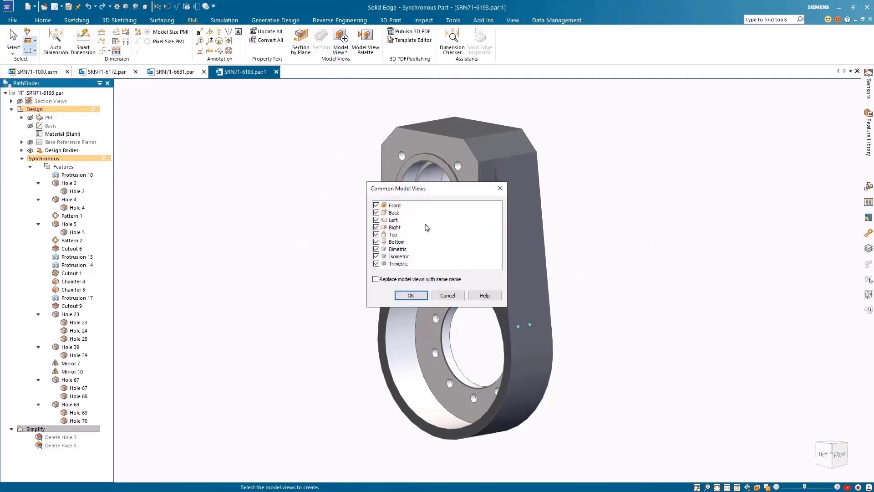
{"action": "left_click", "coordinate": [376, 213]}
{"action": "left_click", "coordinate": [376, 227]}
{"action": "left_click", "coordinate": [376, 242]}
{"action": "left_click", "coordinate": [376, 249]}
{"action": "left_click", "coordinate": [376, 256]}
{"action": "left_click", "coordinate": [376, 264]}
{"action": "left_click", "coordinate": [411, 295]}
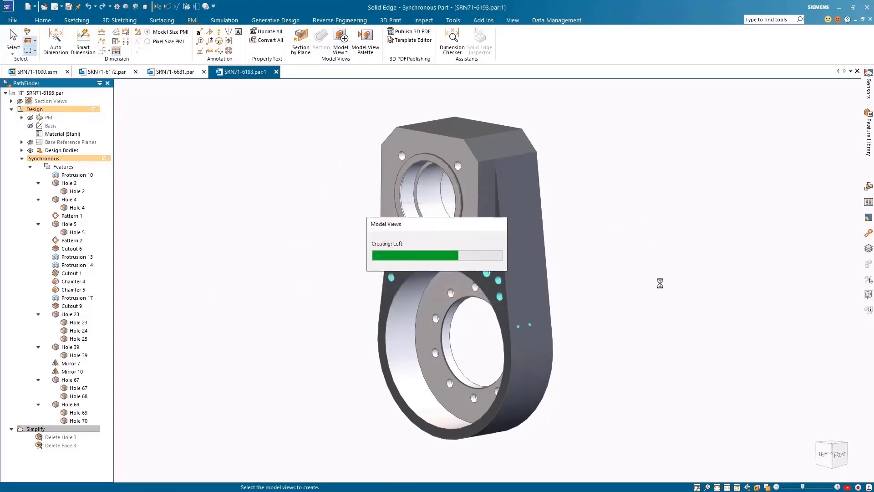
Step: Show the Model View Palette and edit the Front model view to include Section 1 A
{"action": "left_click", "coordinate": [365, 41]}
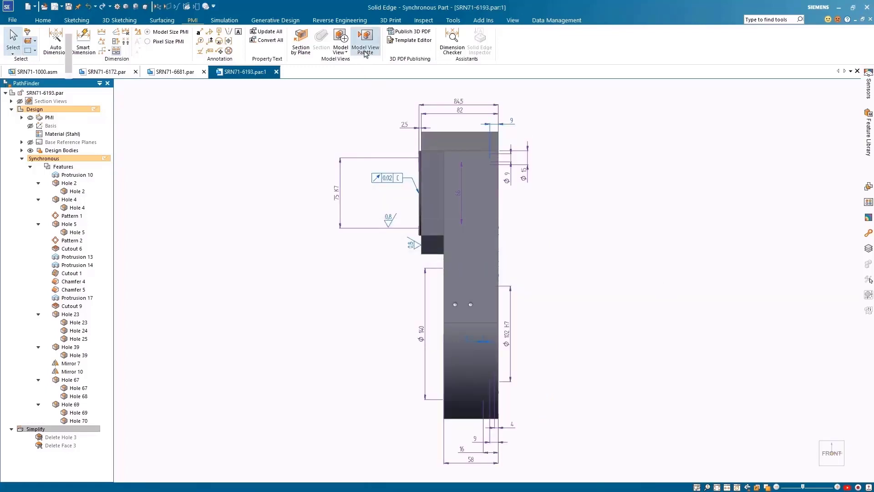
{"action": "right_click", "coordinate": [766, 165]}
{"action": "left_click", "coordinate": [779, 202]}
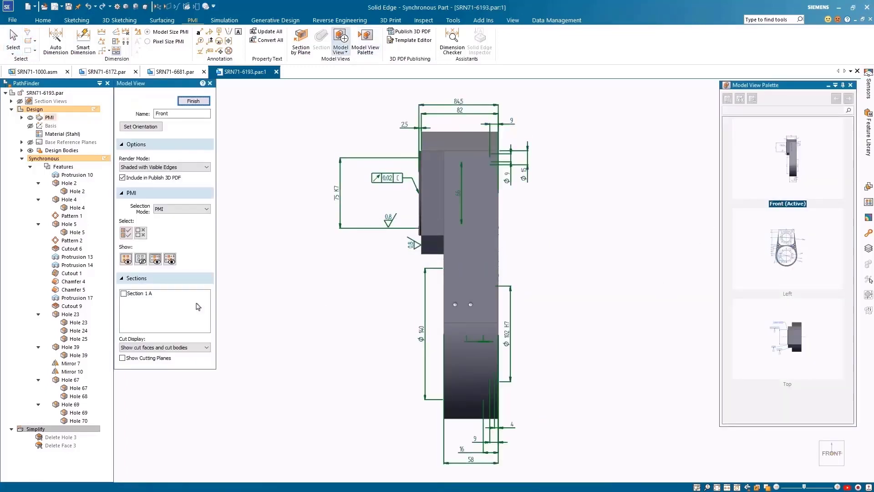
{"action": "left_click", "coordinate": [124, 293]}
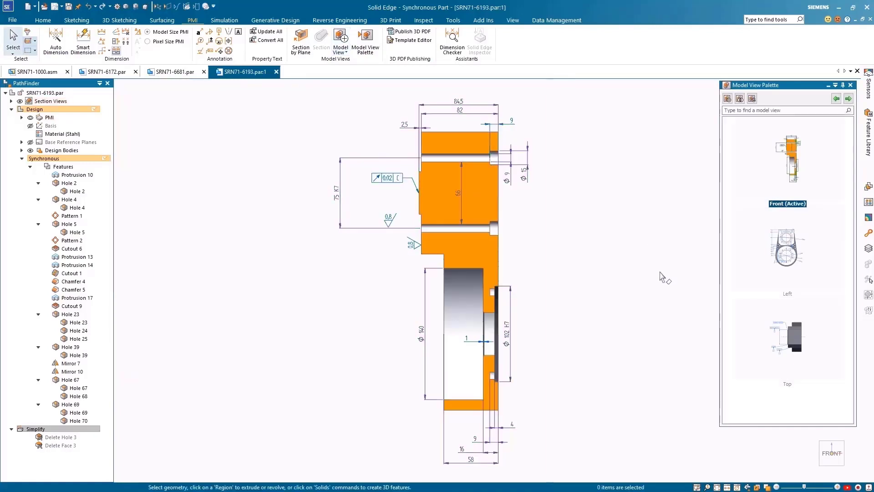
Step: Edit the Left model view to use the Visible and Hidden Edges render mode
{"action": "double_click", "coordinate": [787, 261]}
{"action": "right_click", "coordinate": [788, 261]}
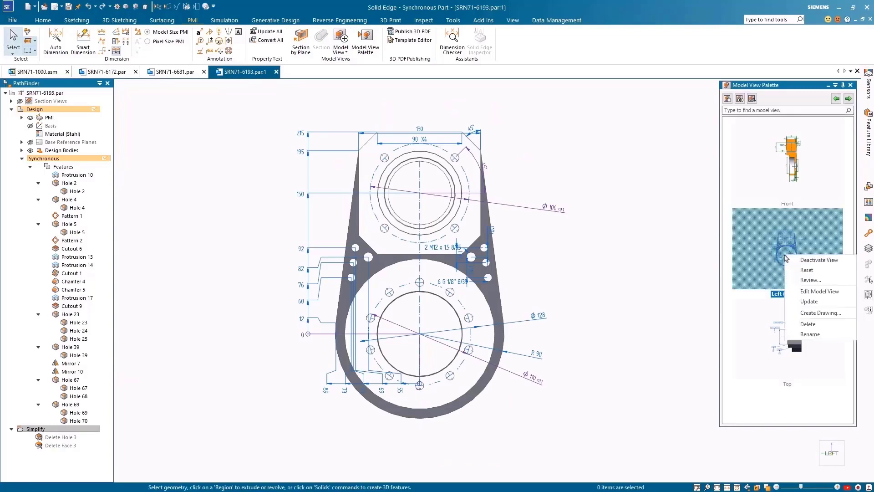
{"action": "left_click", "coordinate": [805, 280]}
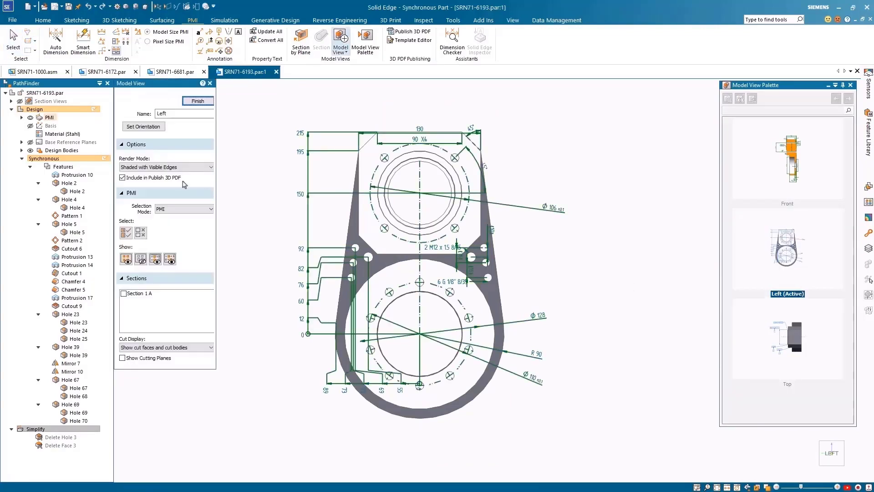
{"action": "left_click", "coordinate": [197, 167]}
{"action": "left_click", "coordinate": [153, 188]}
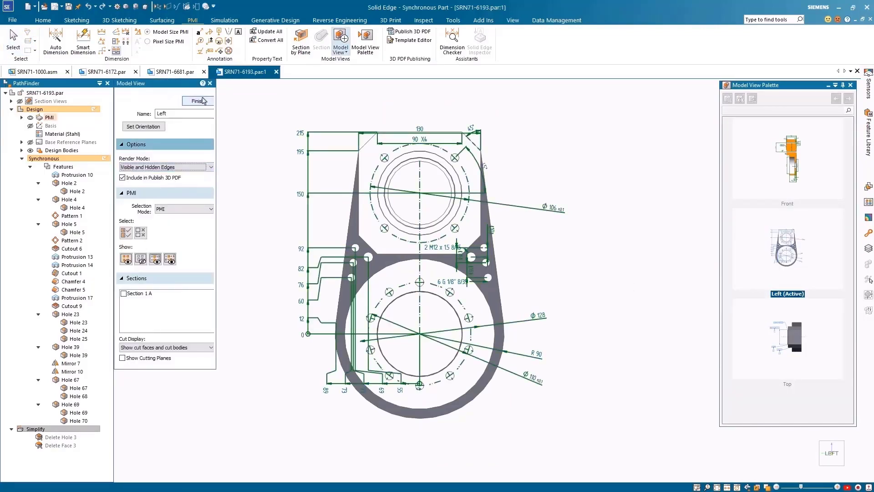
{"action": "left_click", "coordinate": [198, 101]}
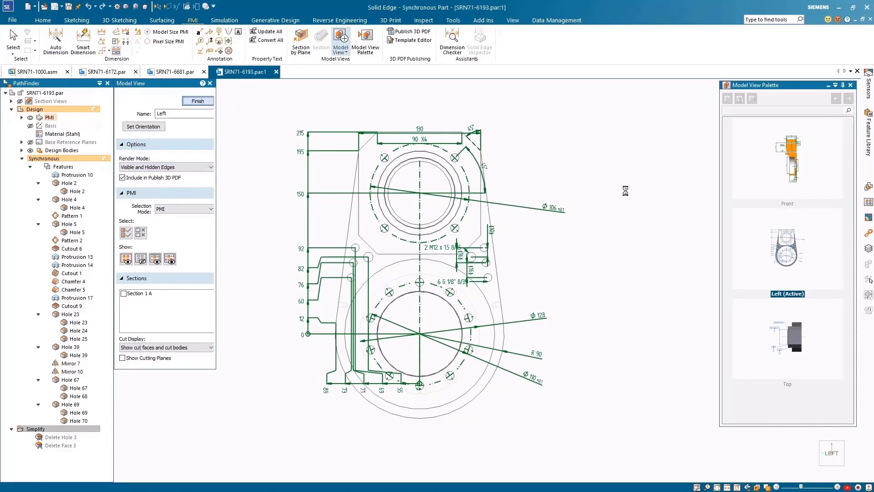
Step: Arrange the Left view's dimensions with a stack pitch of 1.00, excluding the 45° chamfer angle dimension
{"action": "left_click", "coordinate": [126, 45]}
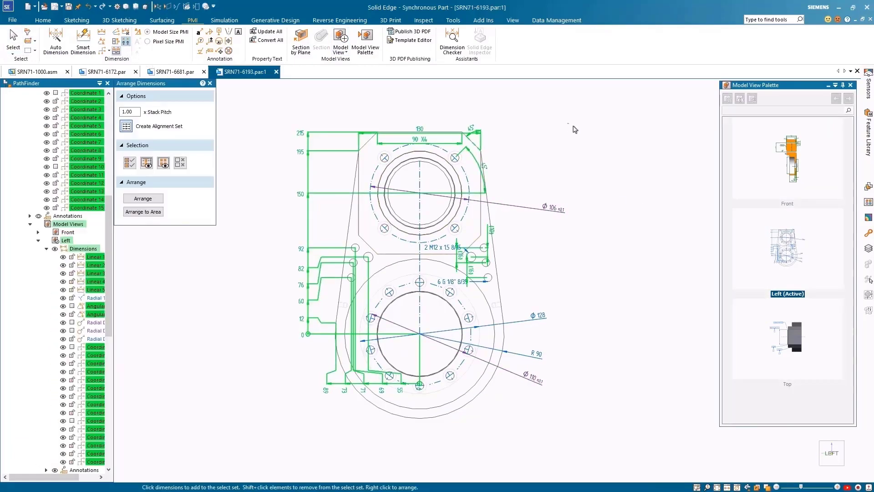
{"action": "left_click", "coordinate": [472, 131], "text": "shift"}
{"action": "right_click", "coordinate": [622, 178]}
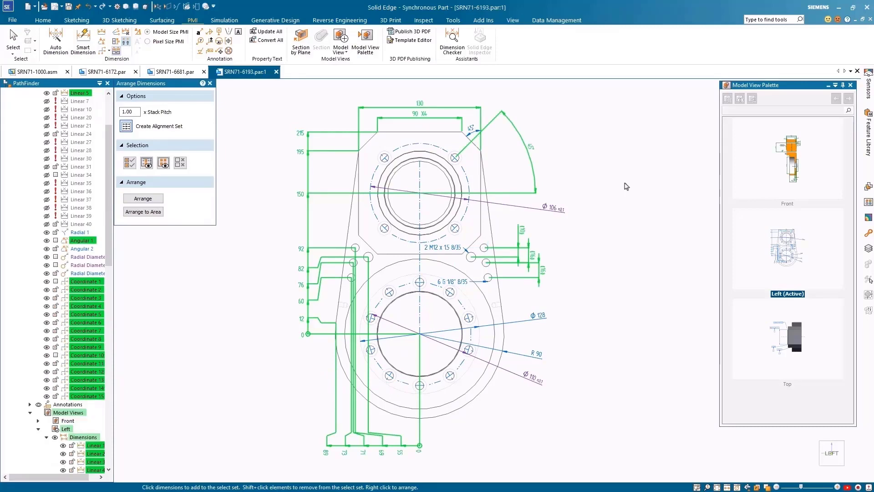
{"action": "key", "text": "Escape"}
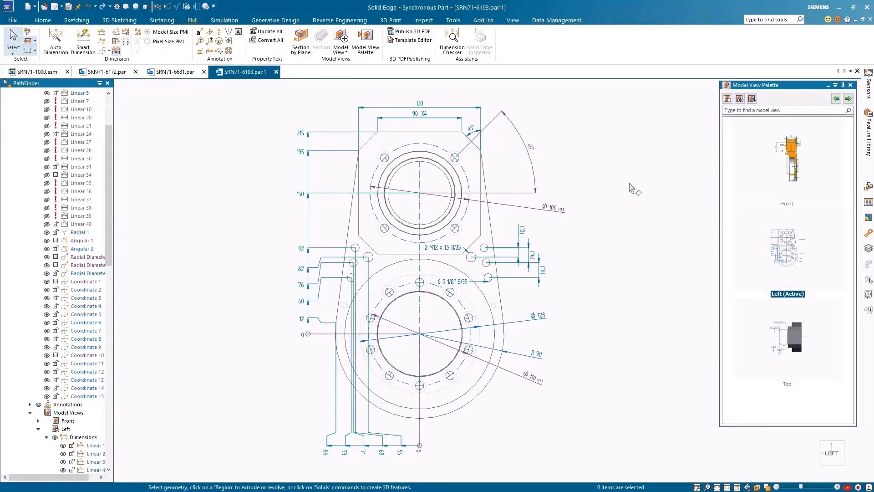
Step: Update the Front, Left and Top model views
{"action": "left_click", "coordinate": [341, 49]}
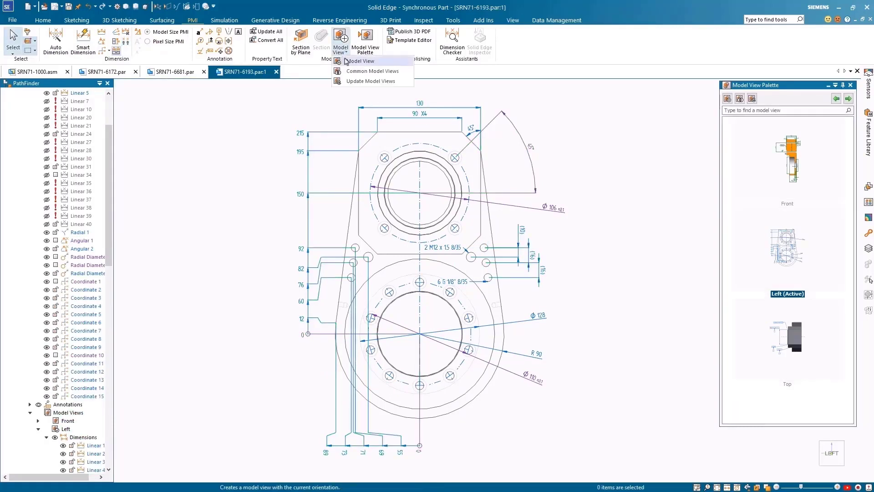
{"action": "left_click", "coordinate": [367, 82]}
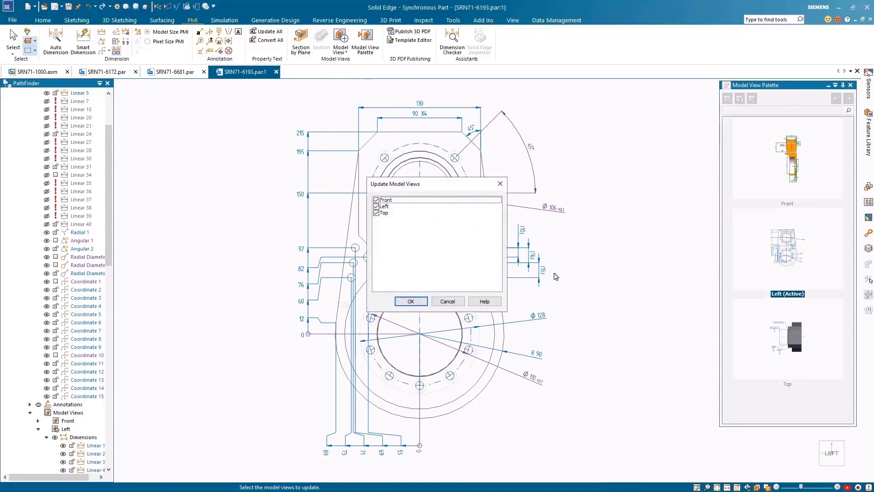
{"action": "left_click", "coordinate": [422, 300]}
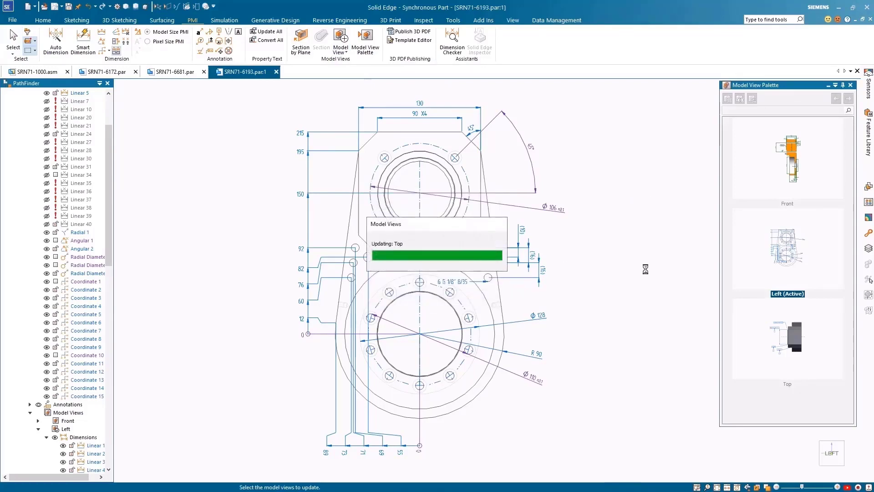
Step: Activate the Top model view and inspect the geometry referenced by the upper perpendicularity feature control frame from an angle
{"action": "double_click", "coordinate": [769, 332]}
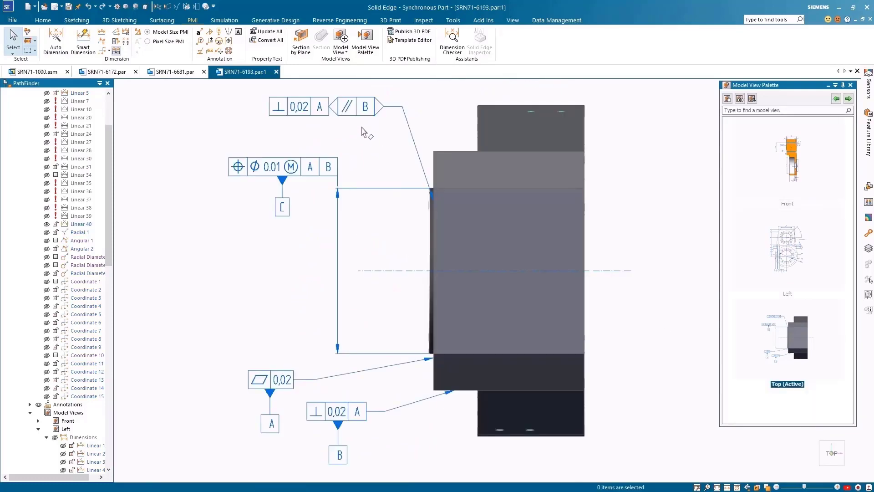
{"action": "left_click", "coordinate": [361, 117]}
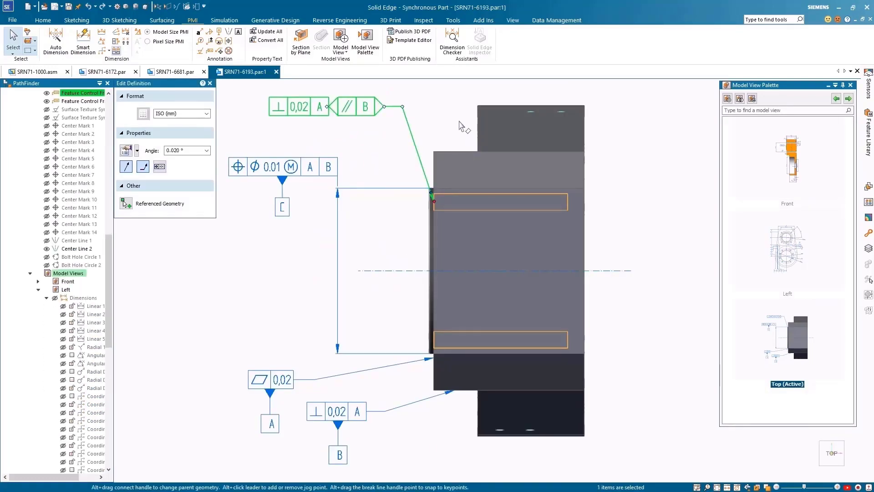
{"action": "middle_click_drag", "start_coordinate": [459, 121], "coordinate": [443, 106]}
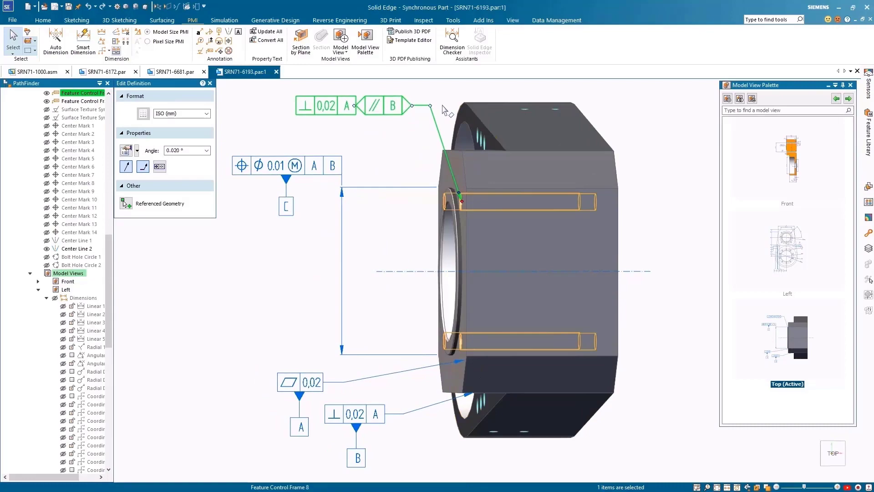
{"action": "left_click", "coordinate": [442, 102]}
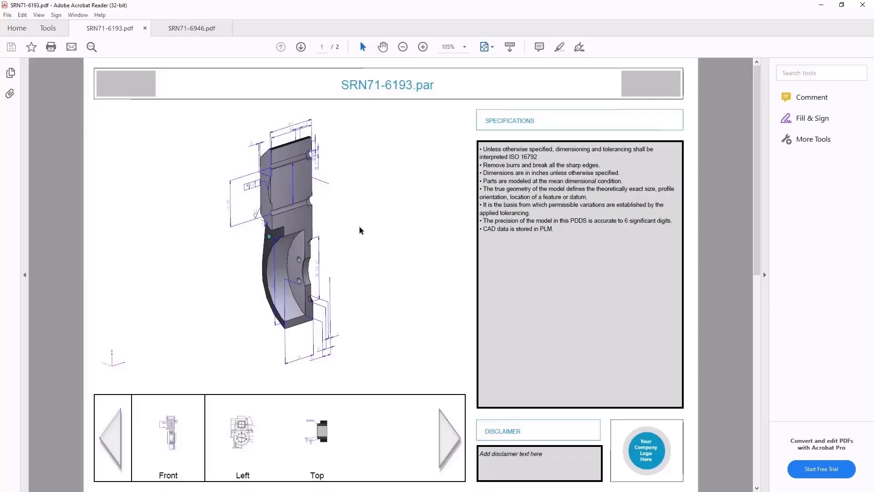
Step: In Acrobat Reader, review the Left and Top views of SRN71-6193.pdf and orbit the model to inspect the flatness tolerance's face
{"action": "left_click_drag", "start_coordinate": [359, 226], "coordinate": [362, 226]}
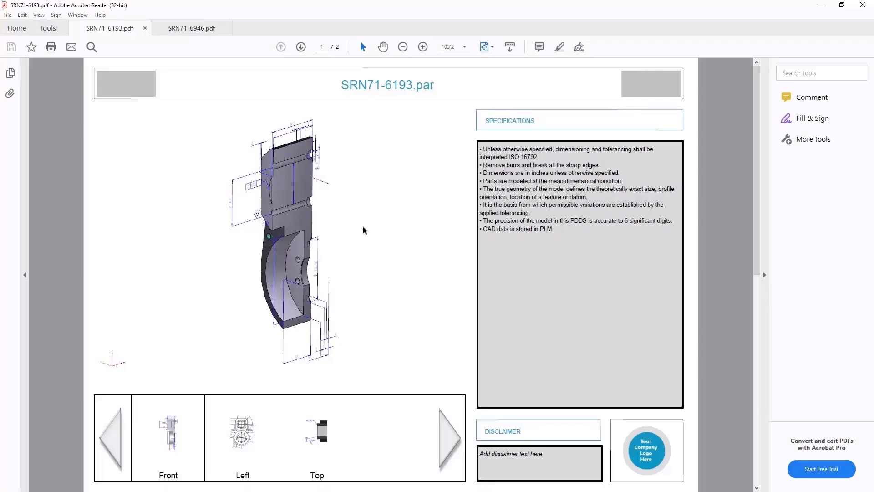
{"action": "left_click", "coordinate": [247, 445]}
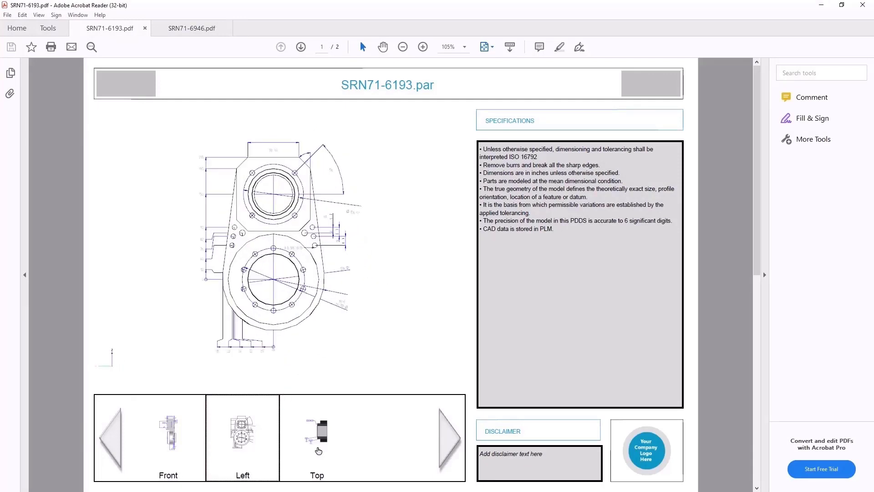
{"action": "left_click", "coordinate": [319, 451]}
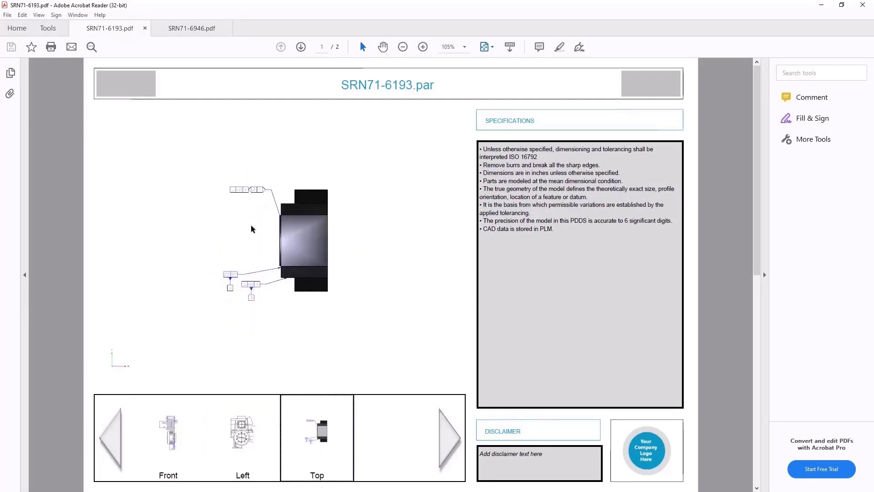
{"action": "left_click", "coordinate": [242, 311]}
{"action": "mouse_move", "coordinate": [222, 252]}
{"action": "left_mouse_down"}
{"action": "mouse_move", "coordinate": [221, 225]}
{"action": "mouse_move", "coordinate": [245, 246]}
{"action": "mouse_move", "coordinate": [207, 252]}
{"action": "left_mouse_up"}
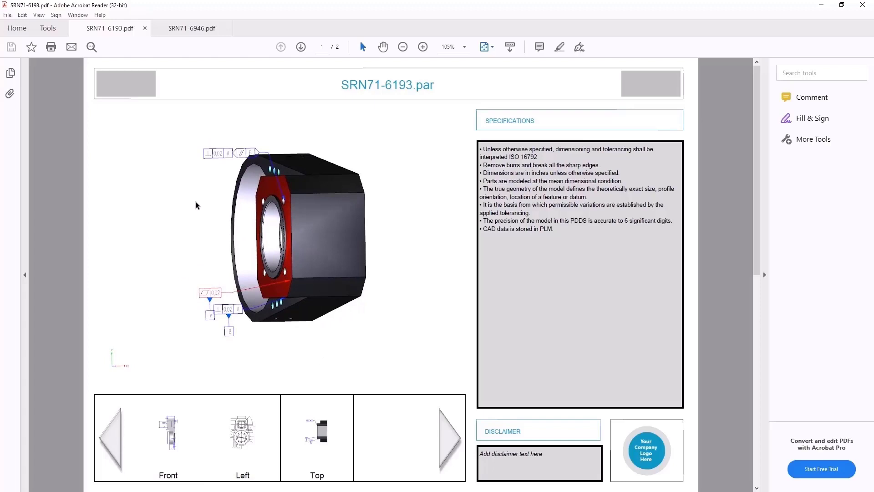
Step: In SRN71-6946.pdf, highlight parts list items 4 and 6, identify the green button's list entry, and show the file attachments
{"action": "left_click", "coordinate": [187, 29]}
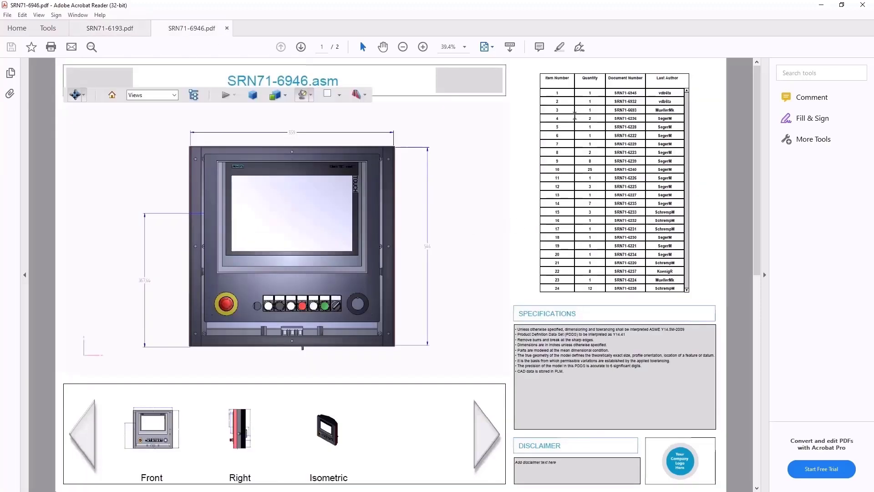
{"action": "left_click", "coordinate": [563, 117]}
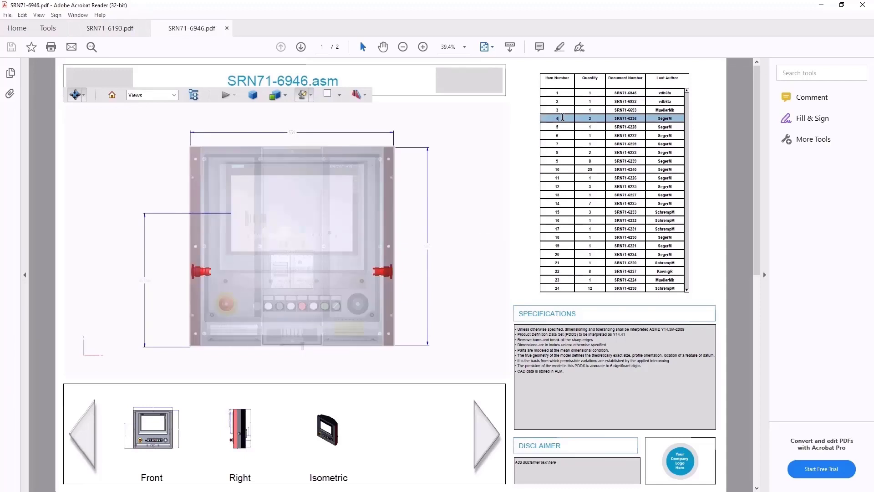
{"action": "left_click", "coordinate": [558, 136]}
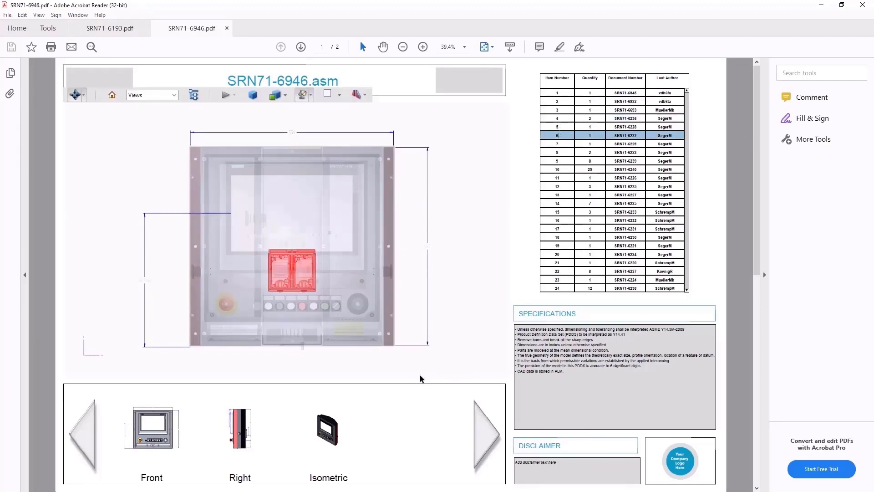
{"action": "left_click", "coordinate": [330, 307]}
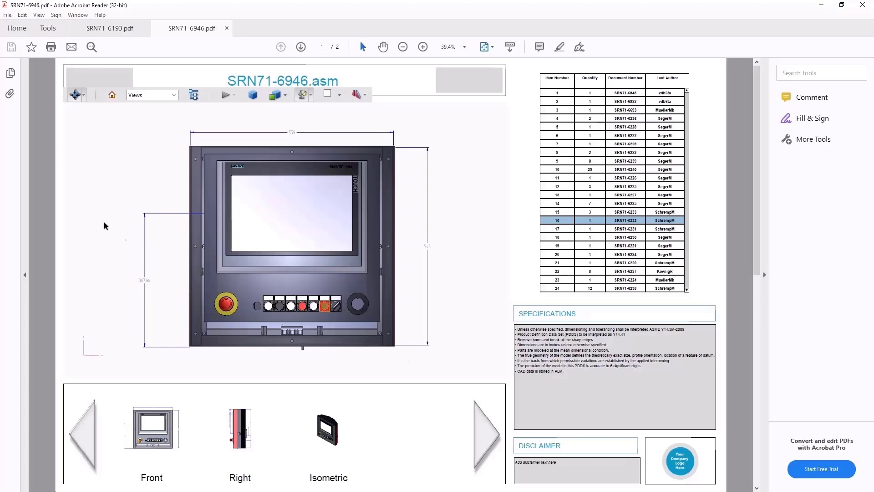
{"action": "left_click", "coordinate": [8, 93]}
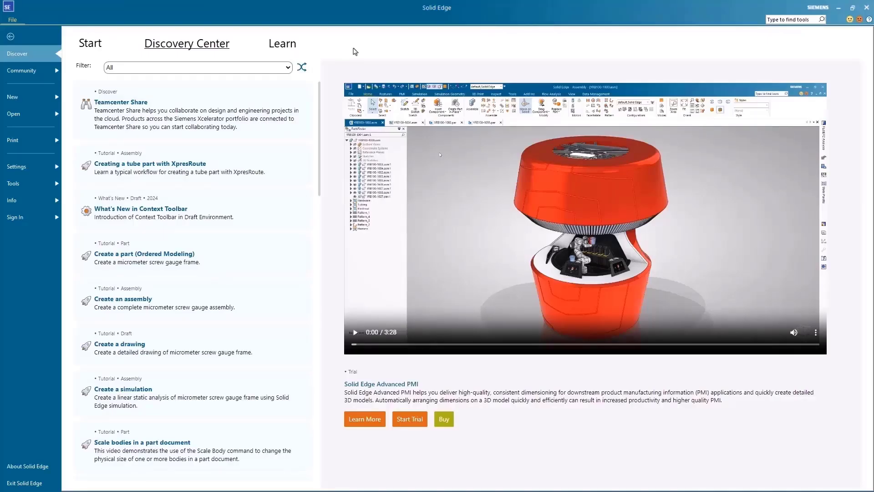
Step: In Solid Edge, filter the Discovery Center content to Trial
{"action": "left_click", "coordinate": [260, 71]}
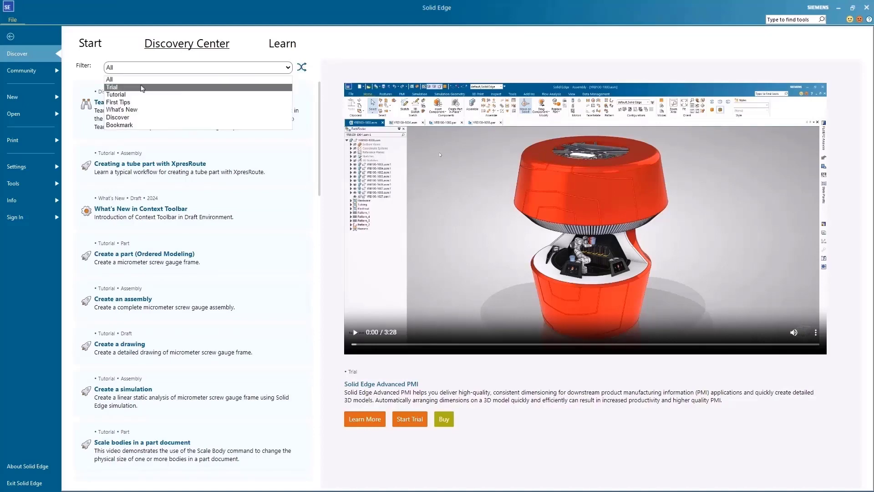
{"action": "left_click", "coordinate": [135, 88]}
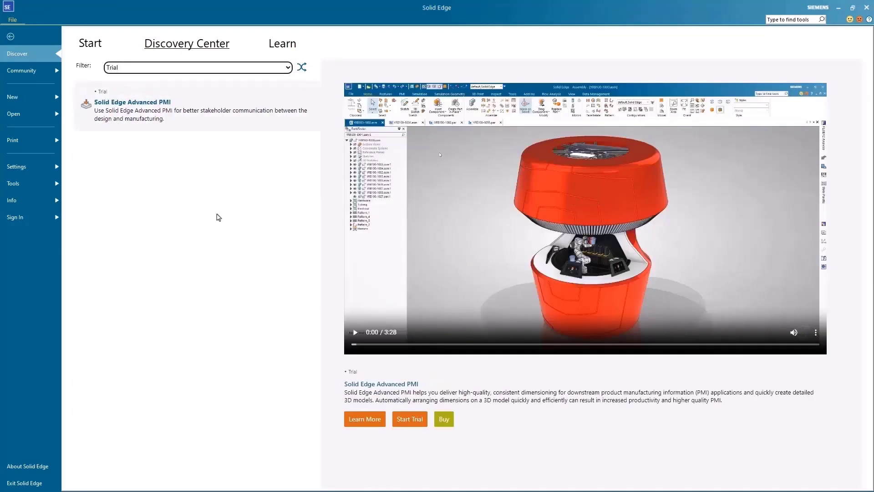
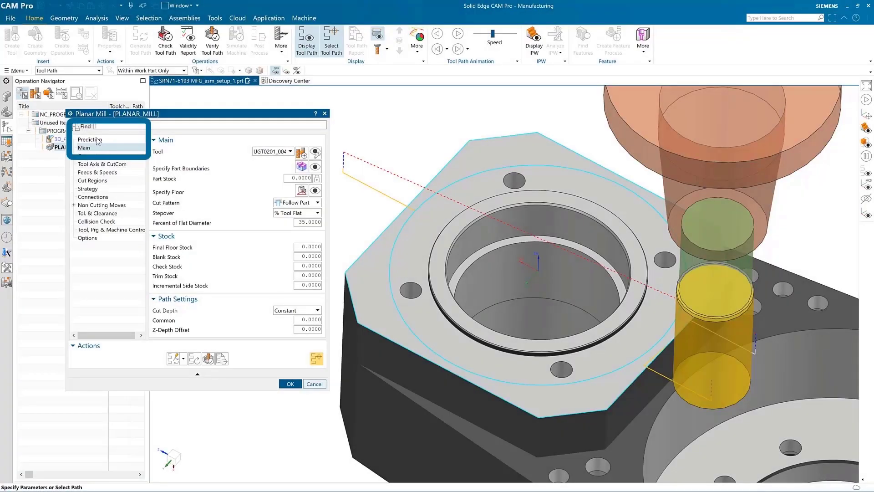
Step: In Solid Edge CAM Pro, review the Planar Mill operation's Prediction settings, display its specified floor, and accept the operation
{"action": "left_click", "coordinate": [96, 139]}
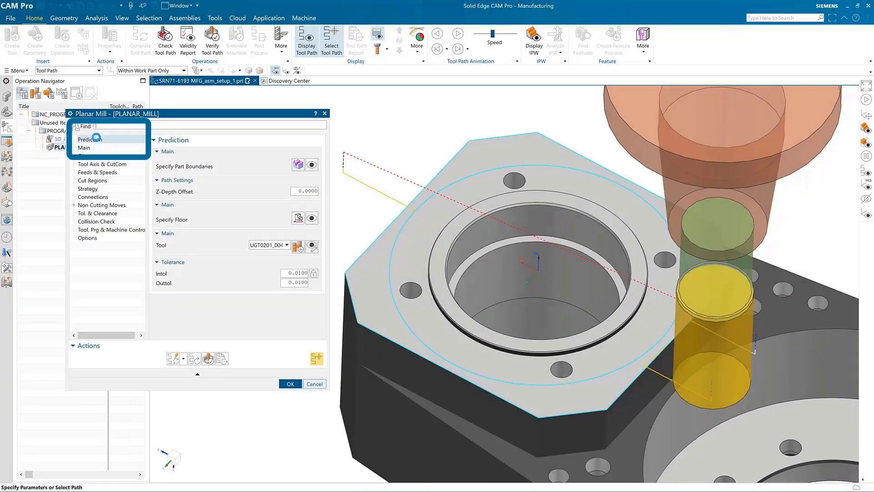
{"action": "left_click", "coordinate": [313, 220]}
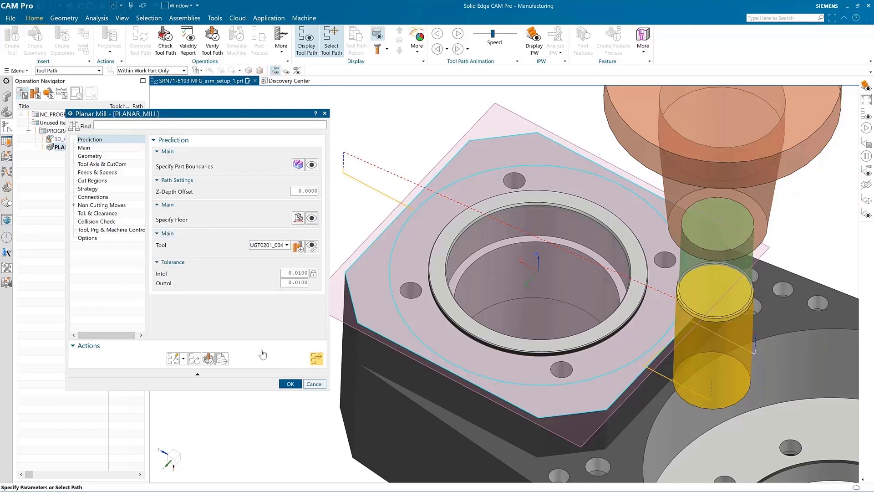
{"action": "left_click", "coordinate": [291, 385]}
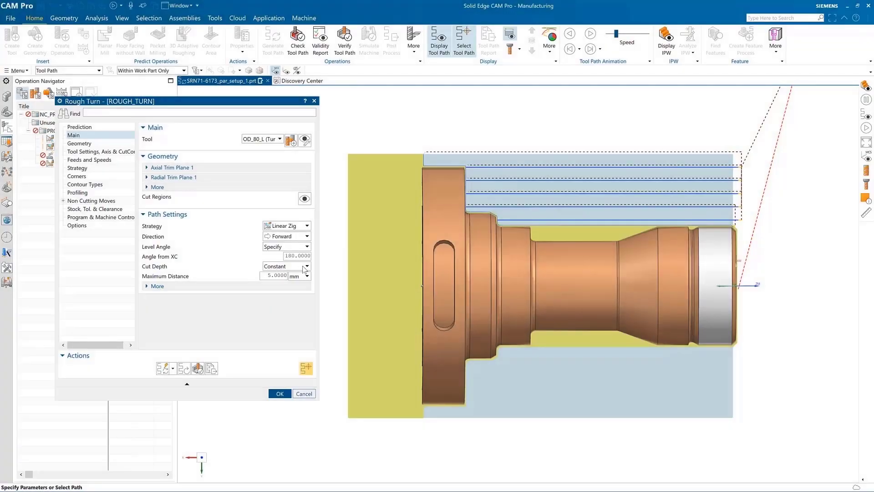
Step: Try the Variable Average cut depth on the Rough Turn operation and restore it to Constant
{"action": "left_click", "coordinate": [306, 267]}
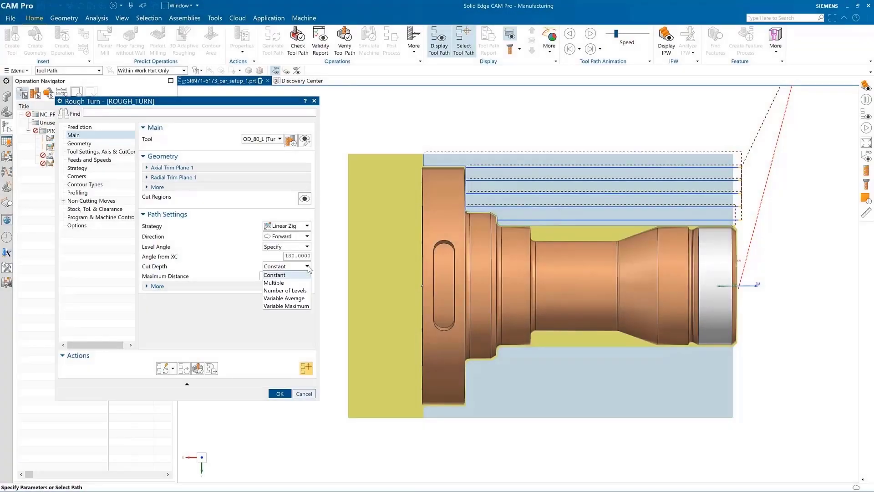
{"action": "left_click", "coordinate": [285, 298]}
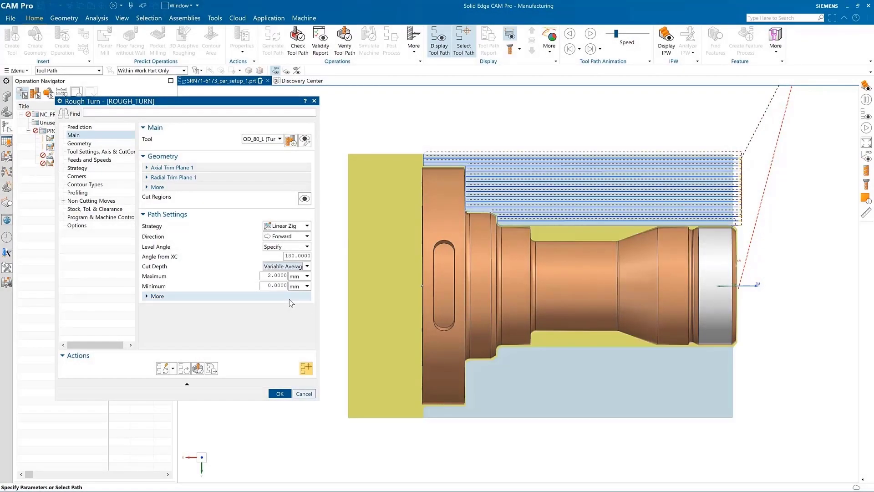
{"action": "left_click", "coordinate": [307, 267]}
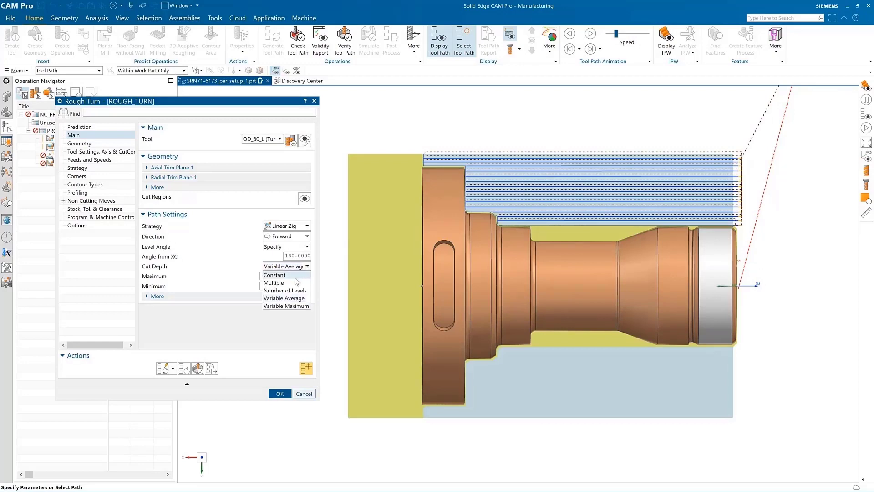
{"action": "left_click", "coordinate": [295, 277]}
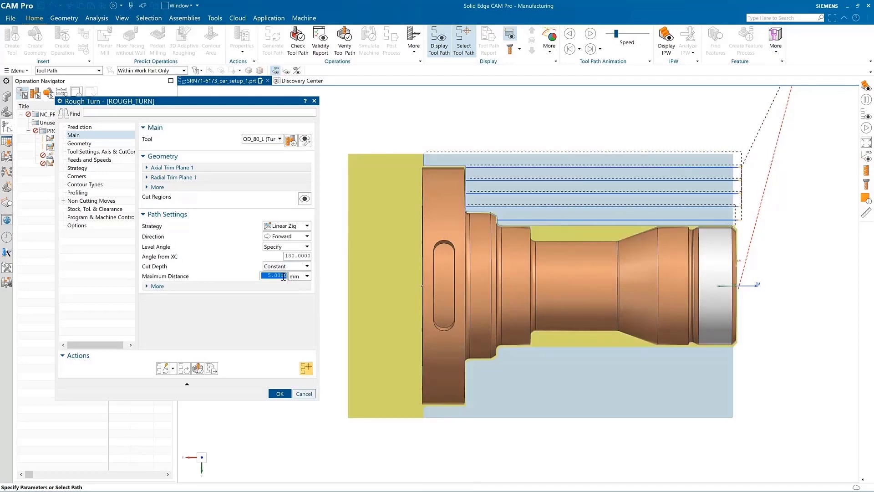
Step: Set the Rough Turn operation's maximum cut distance to 3 mm
{"action": "left_click", "coordinate": [283, 276]}
{"action": "type", "text": "3"}
{"action": "key", "text": "Return"}
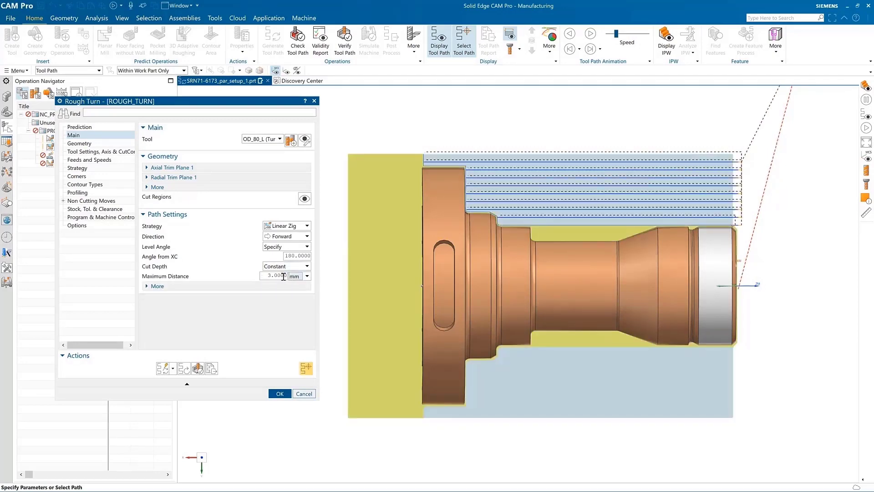
Step: Compare the Rough Turn tool path animation with Variable Average and with Constant cut depth, leaving Constant set
{"action": "left_click", "coordinate": [308, 267]}
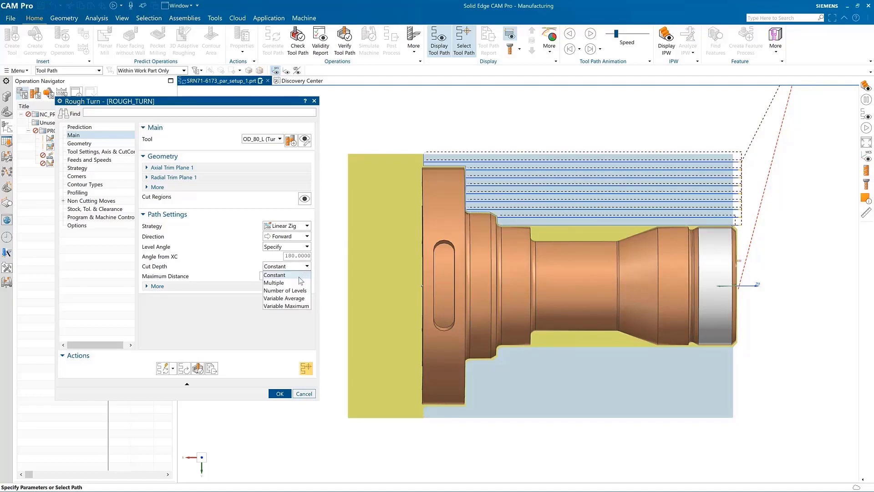
{"action": "left_click", "coordinate": [293, 298]}
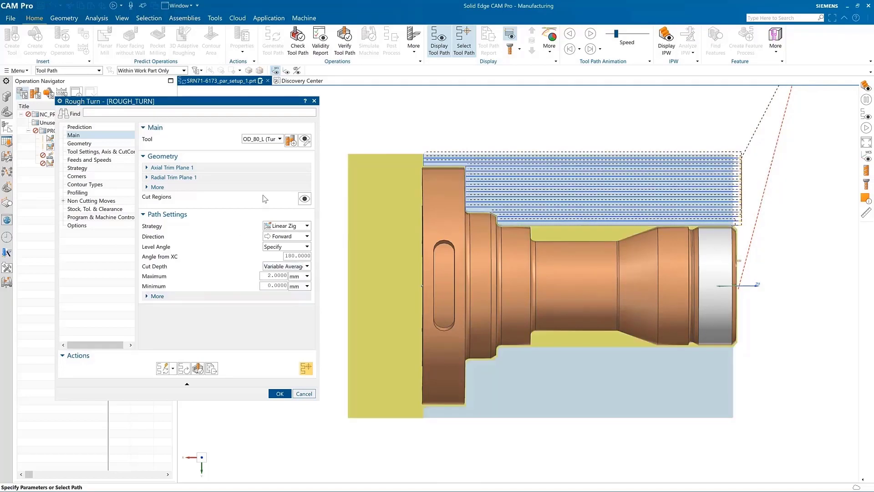
{"action": "left_click", "coordinate": [590, 34]}
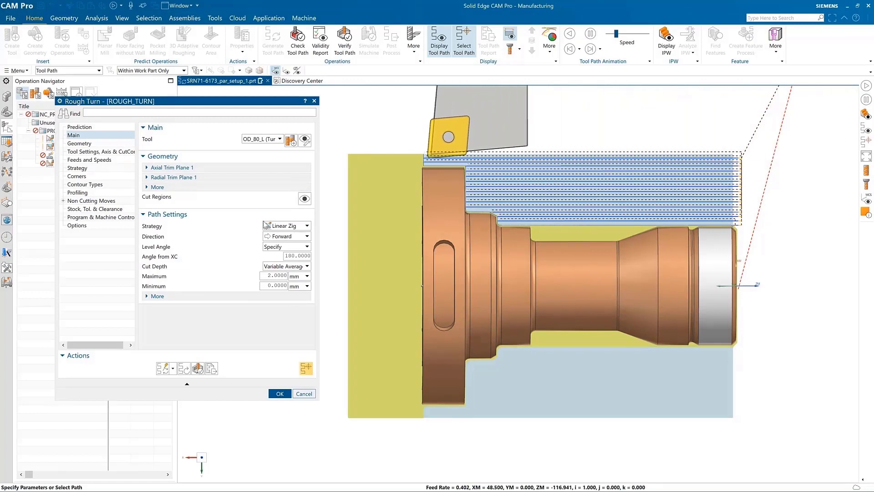
{"action": "left_click", "coordinate": [307, 267]}
{"action": "left_click", "coordinate": [287, 275]}
{"action": "left_click", "coordinate": [592, 34]}
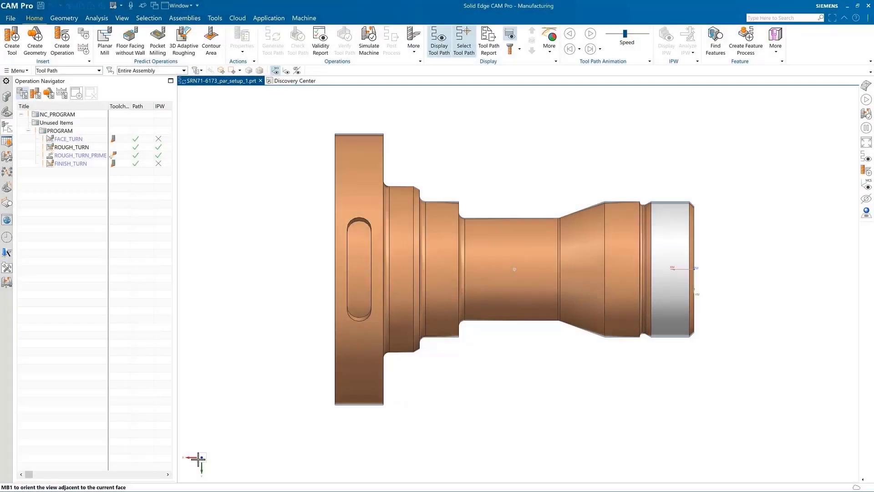
Step: Play the tool path animation of the ROUGH_TURN_PRIME operation
{"action": "left_click", "coordinate": [71, 156]}
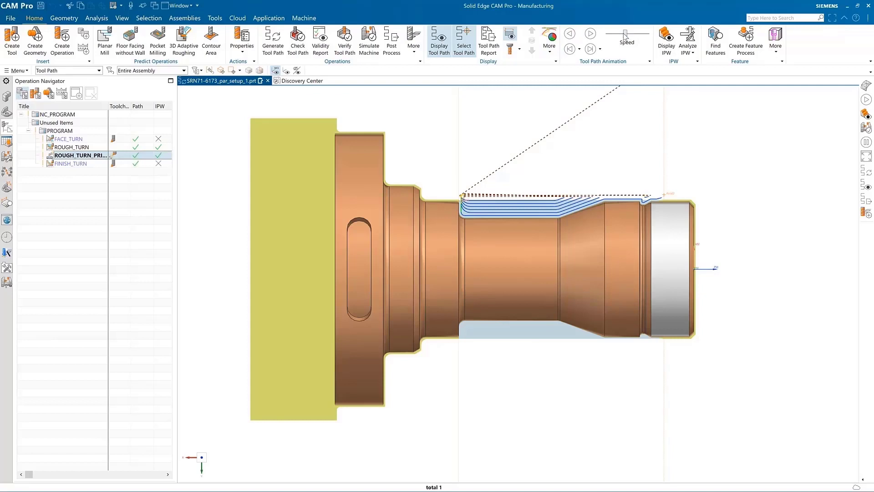
{"action": "left_click", "coordinate": [591, 33]}
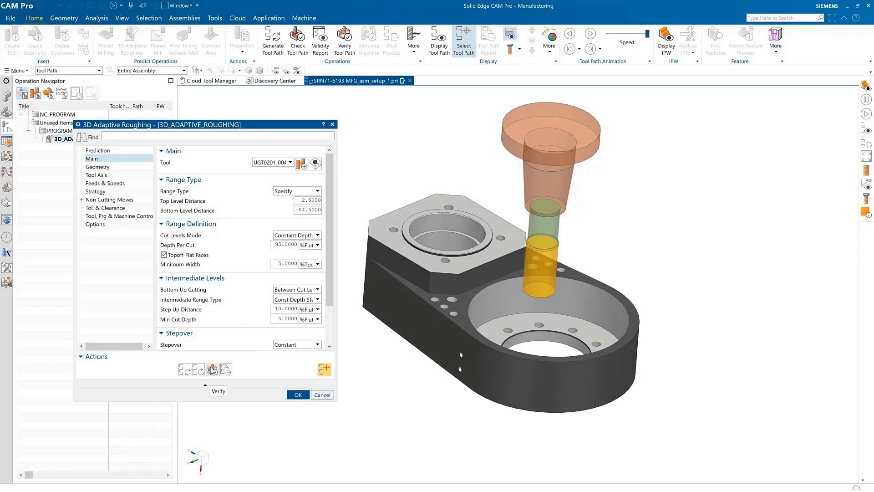
Step: Verify the 3D Adaptive Roughing operation by playing its 3D Dynamic material removal simulation
{"action": "left_click", "coordinate": [212, 369]}
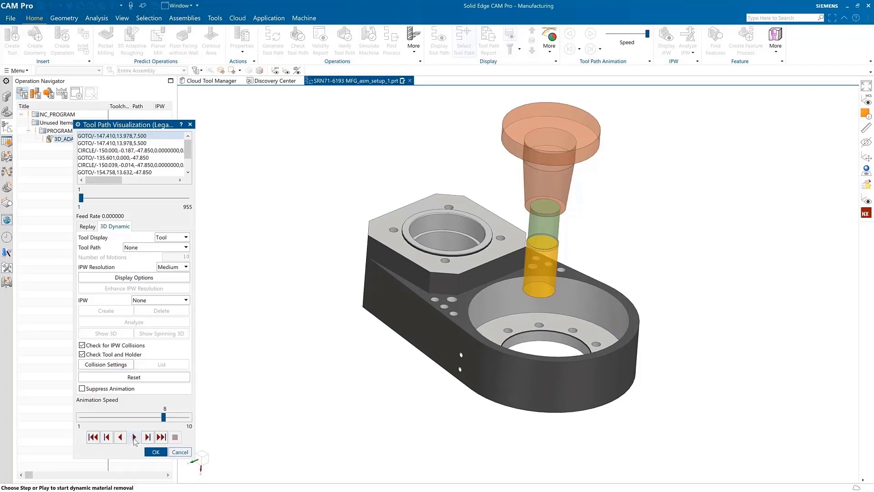
{"action": "left_click", "coordinate": [134, 437]}
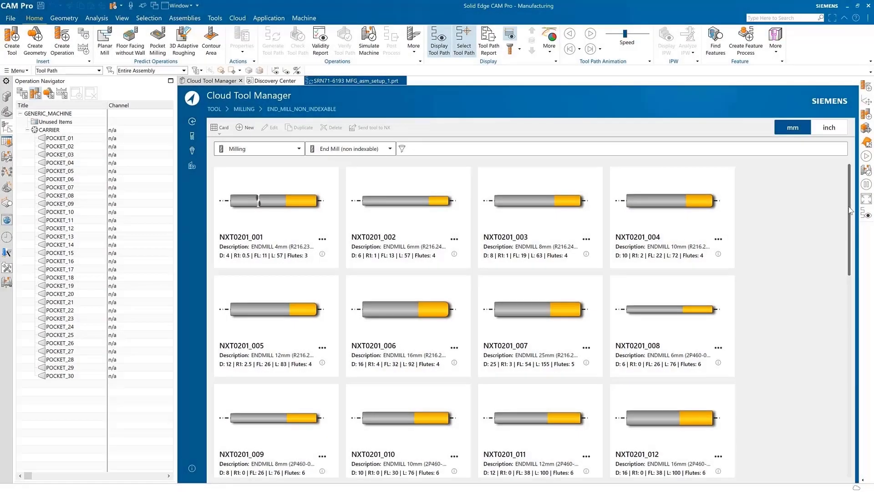
Step: Browse the Cloud Tool Manager's non-indexable end mills and milling and drilling holders, and open the SECO vendor page
{"action": "scroll", "coordinate": [861, 365], "scroll_direction": "down", "scroll_amount": 10}
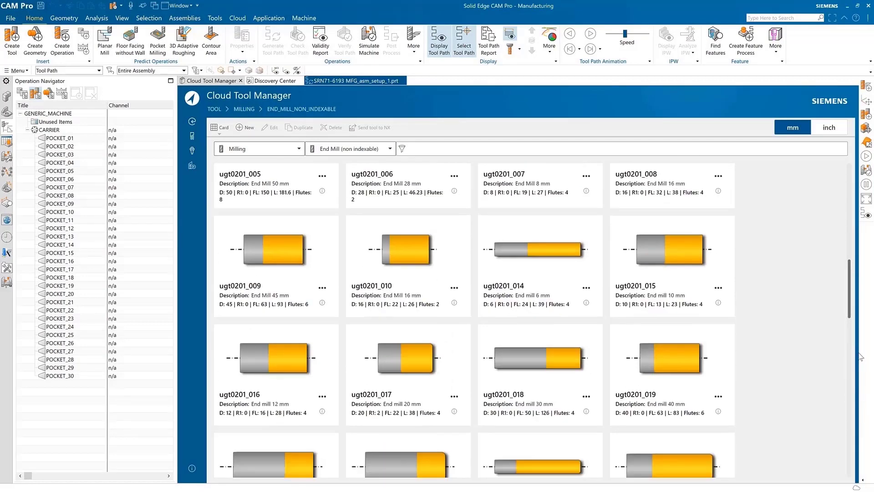
{"action": "scroll", "coordinate": [862, 366], "scroll_direction": "up", "scroll_amount": 10}
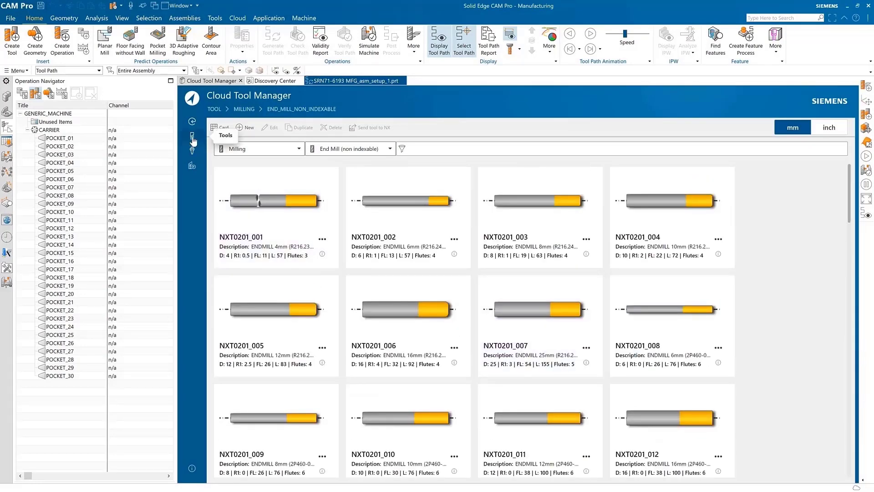
{"action": "left_click", "coordinate": [191, 154]}
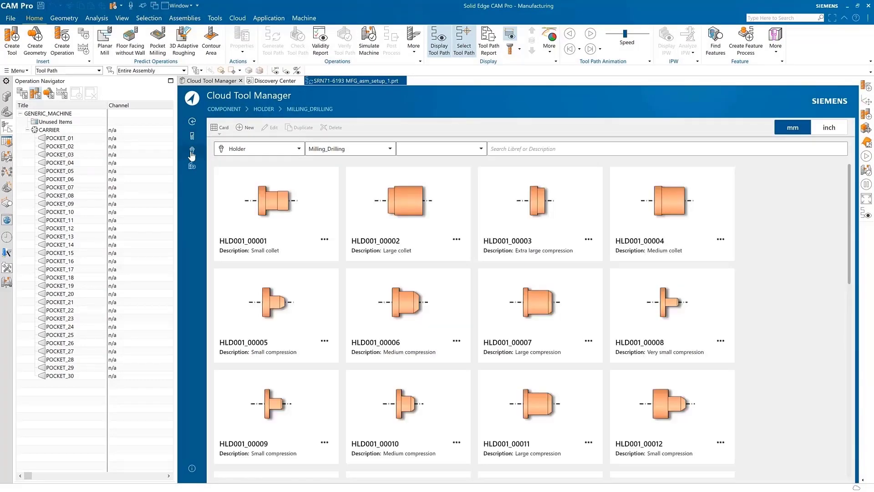
{"action": "left_click", "coordinate": [192, 166]}
{"action": "left_click", "coordinate": [239, 146]}
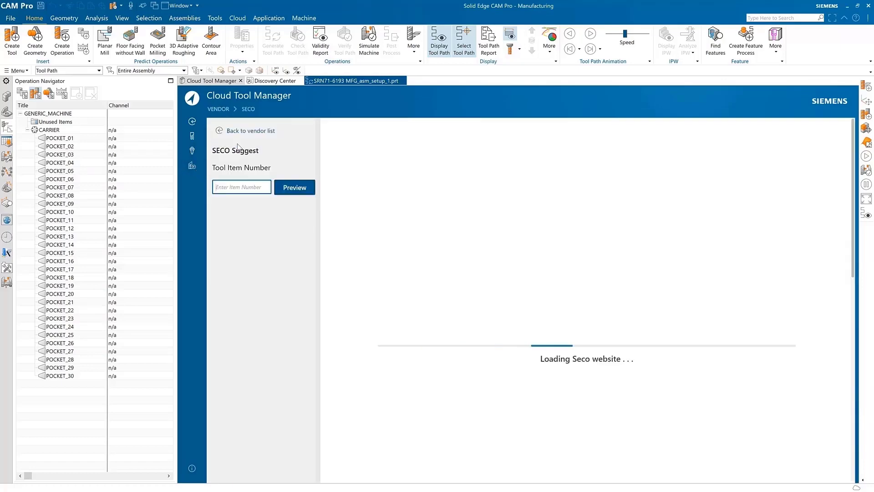
Step: Return to the Cloud Tool Manager's end mills and send tool NXT0201_001 to the active part
{"action": "left_click", "coordinate": [192, 137]}
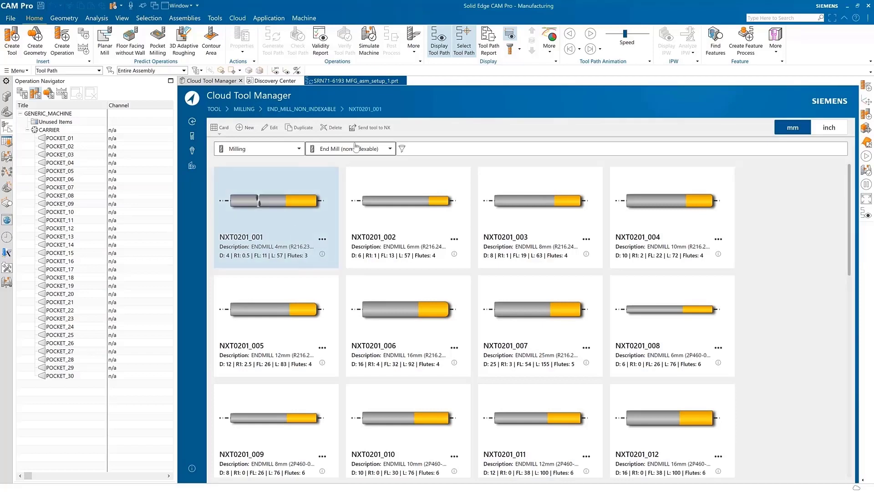
{"action": "double_click", "coordinate": [309, 211]}
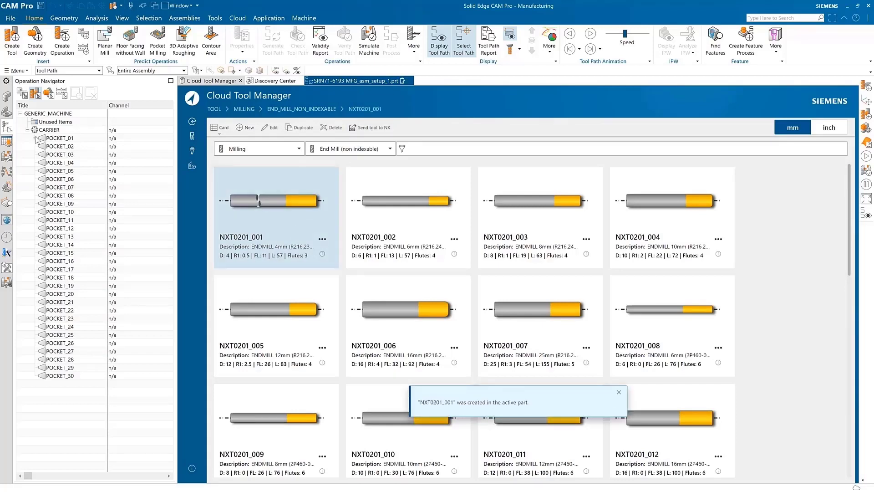
{"action": "scroll", "coordinate": [148, 166], "scroll_direction": "down", "scroll_amount": 1}
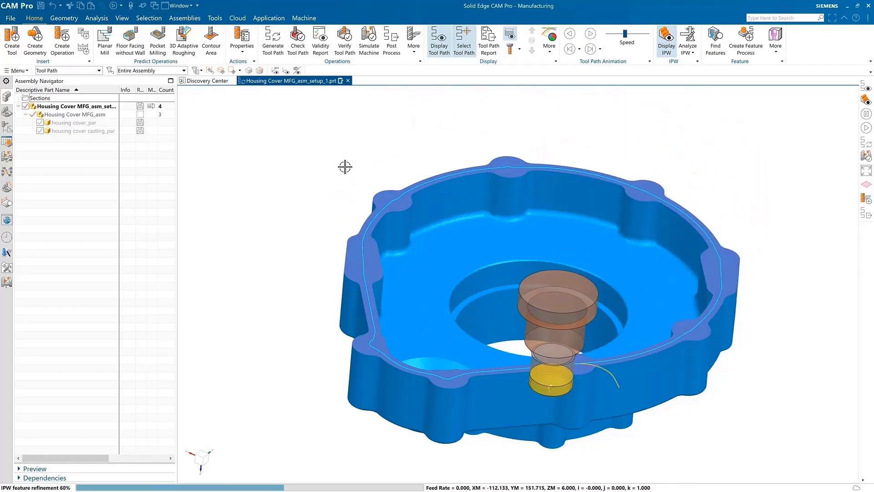
Step: Show the housing cover and casting components in the assembly and return to the operation list
{"action": "left_click", "coordinate": [40, 123]}
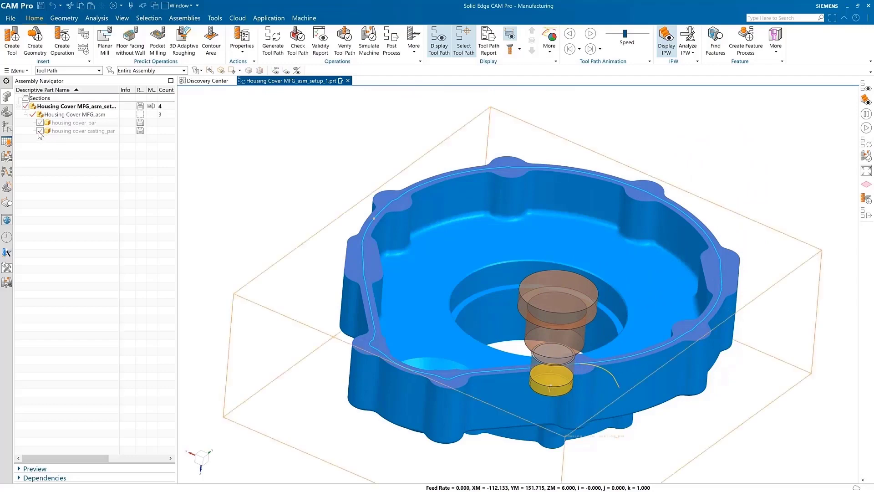
{"action": "left_click", "coordinate": [6, 128]}
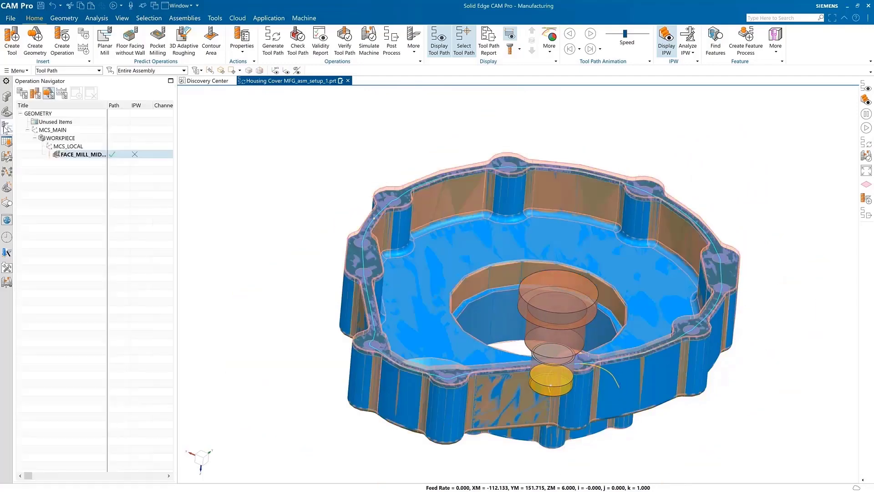
Step: Set the FACE_MILL_MIDPASS operation to the Convex Hull pattern with tool UGT0212_004, generate its tool path and accept it
{"action": "double_click", "coordinate": [71, 157]}
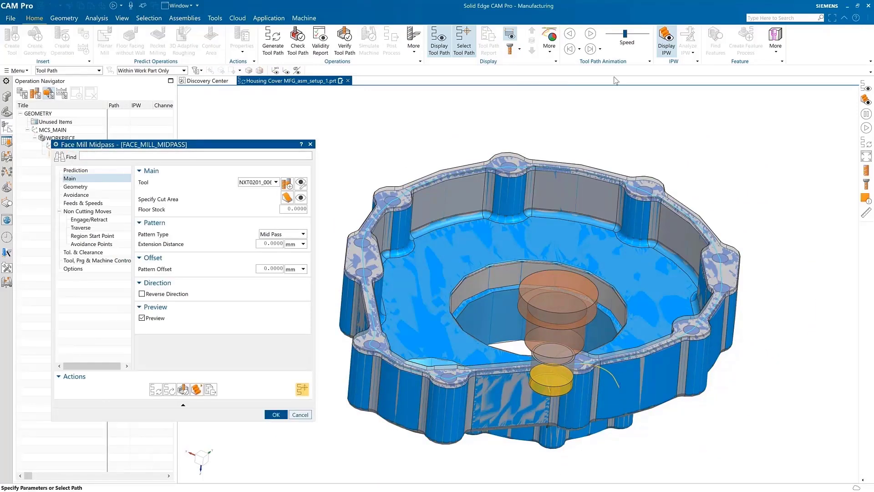
{"action": "left_click", "coordinate": [296, 234]}
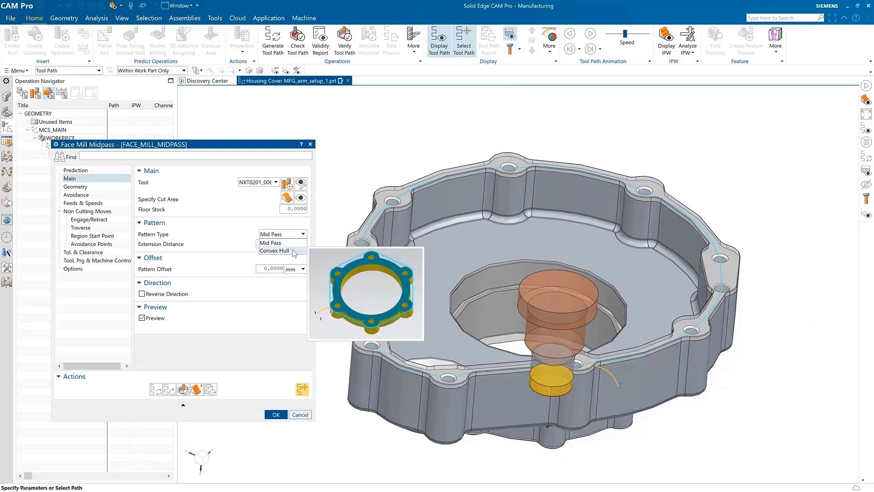
{"action": "left_click", "coordinate": [294, 251]}
{"action": "left_click", "coordinate": [276, 182]}
{"action": "left_click", "coordinate": [275, 211]}
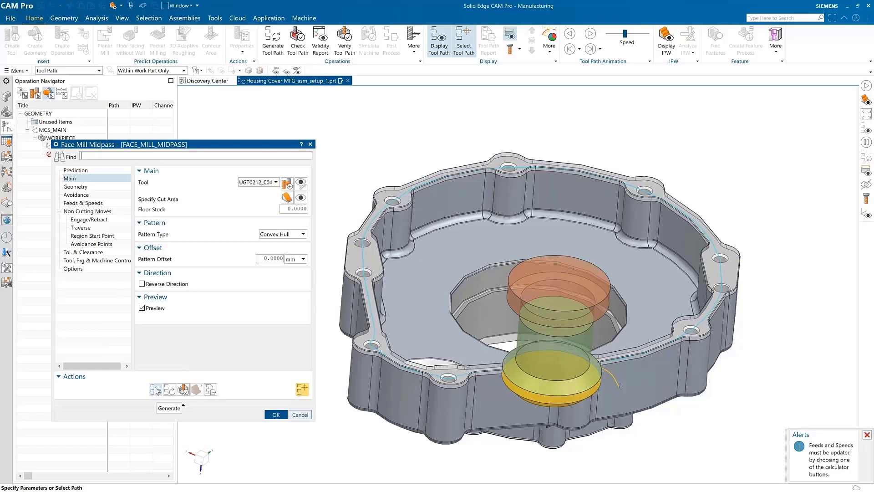
{"action": "left_click", "coordinate": [156, 390]}
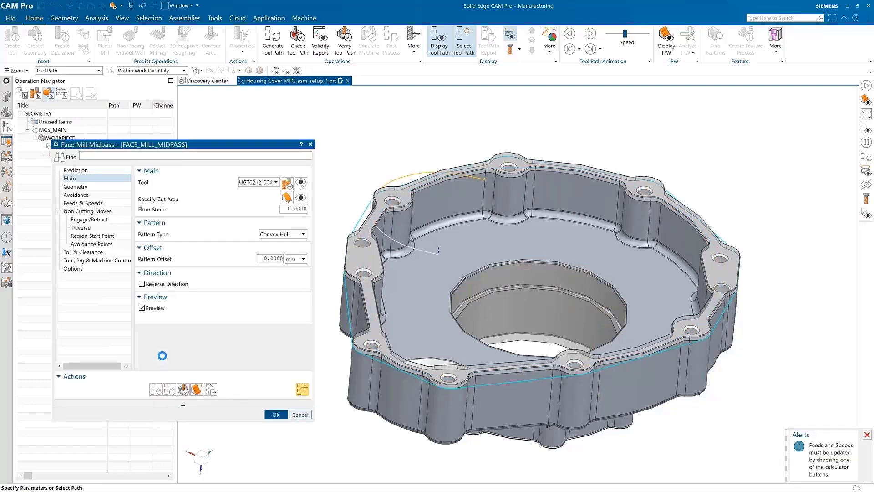
{"action": "left_click", "coordinate": [275, 414]}
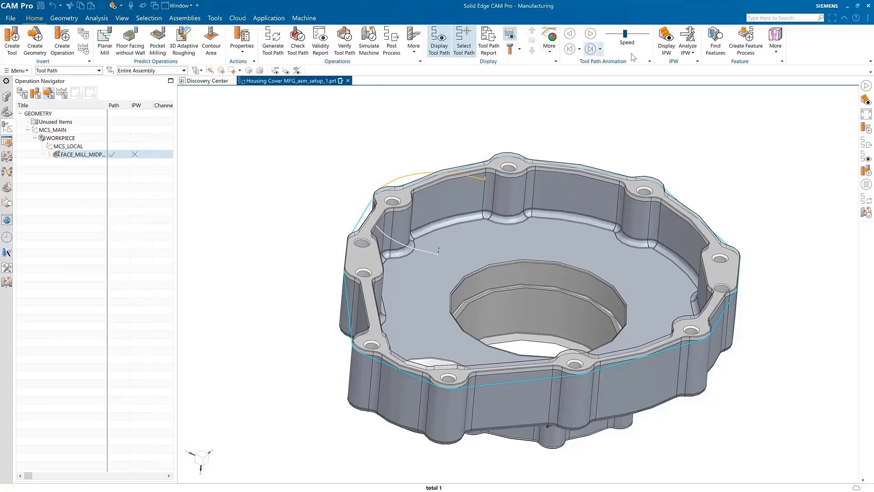
Step: Display the in-process workpiece on the housing cover and play the Convex Hull face milling tool path animation
{"action": "left_click", "coordinate": [666, 40]}
{"action": "left_click", "coordinate": [7, 96]}
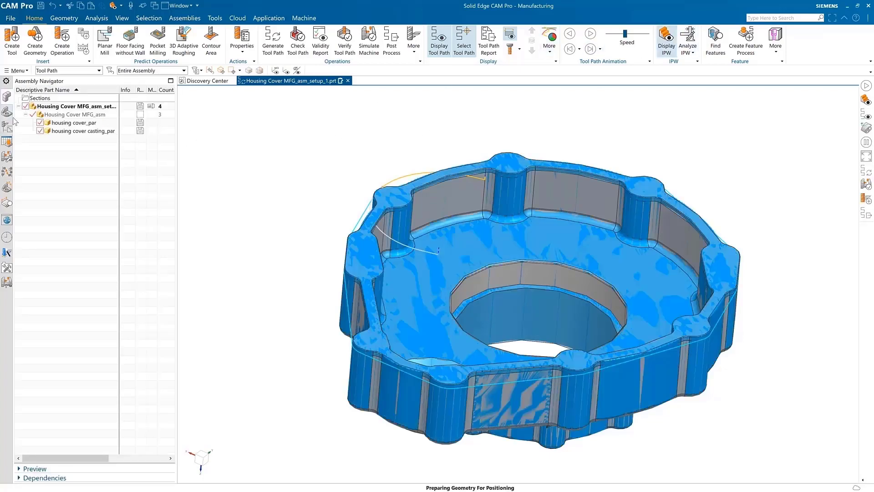
{"action": "left_click", "coordinate": [590, 33]}
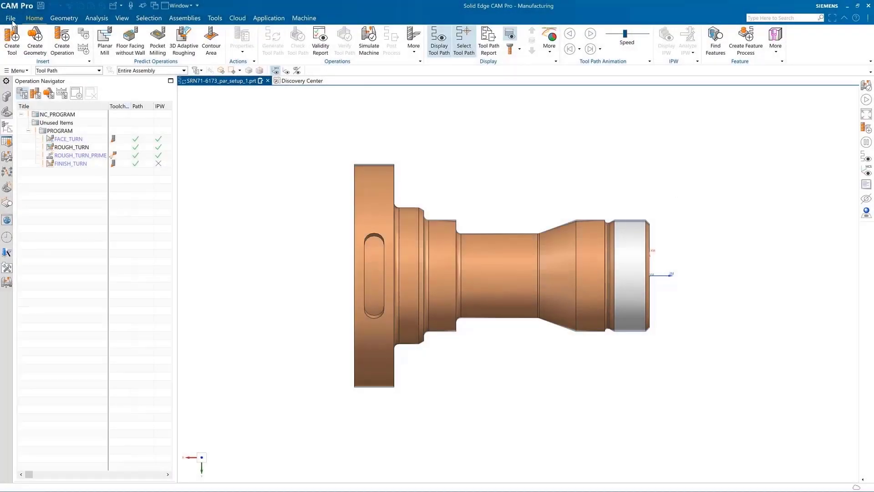
Step: Open the part file IPW After Prime Turning.prt from the Prime Turning folder
{"action": "left_click", "coordinate": [11, 18]}
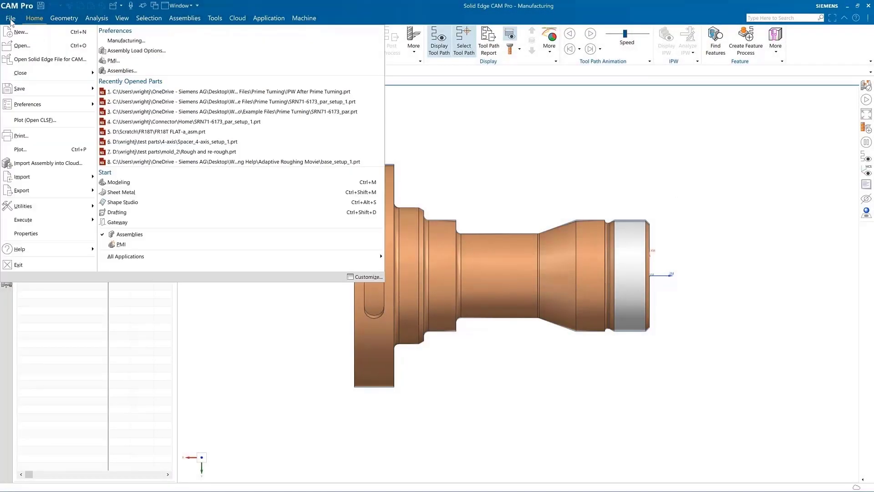
{"action": "left_click", "coordinate": [27, 45]}
{"action": "left_click", "coordinate": [221, 66]}
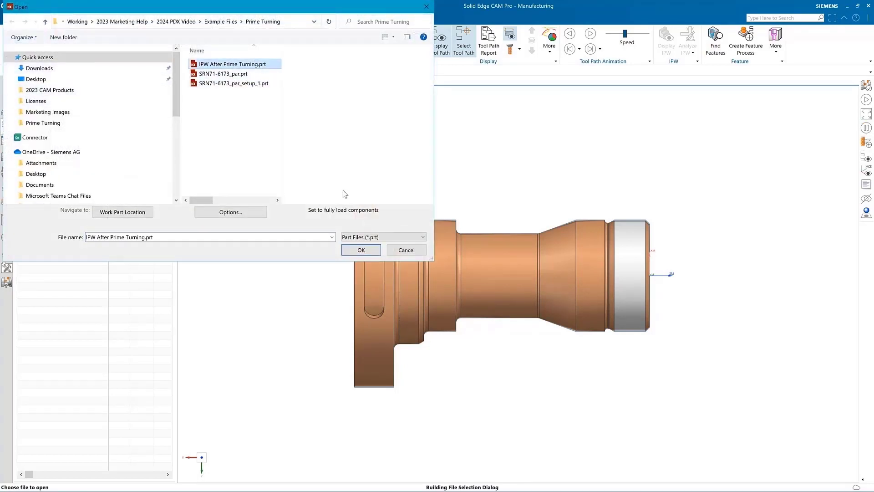
{"action": "left_click", "coordinate": [371, 249]}
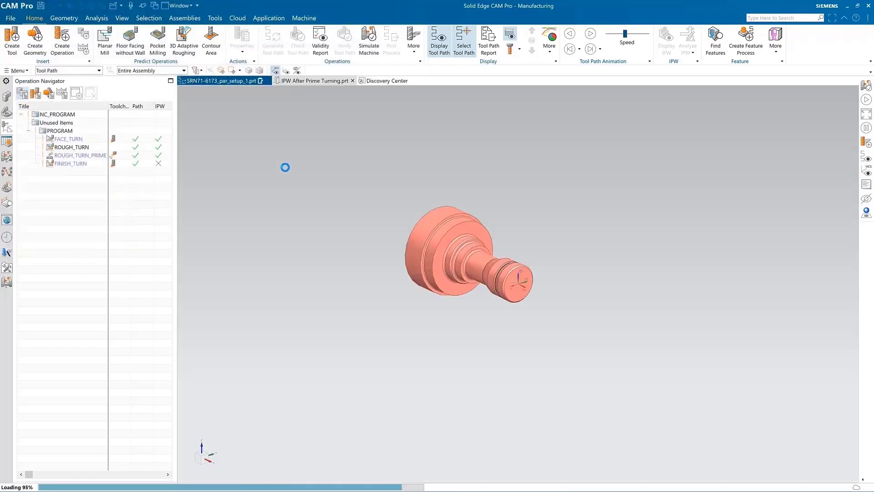
Step: Change the graphics background to white and fit and rotate the turned in-process workpiece for inspection
{"action": "right_click", "coordinate": [316, 205]}
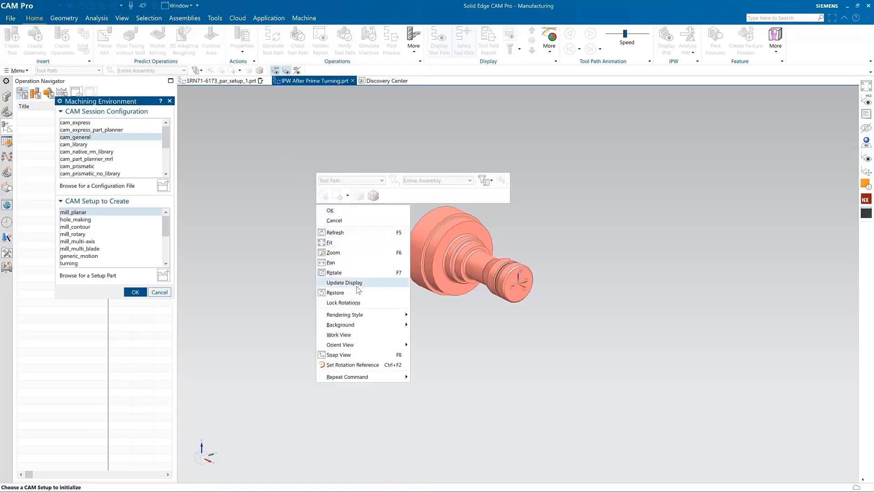
{"action": "mouse_move", "coordinate": [395, 324]}
{"action": "left_click", "coordinate": [426, 328]}
{"action": "key", "text": "ctrl+f"}
{"action": "middle_click_drag", "start_coordinate": [272, 263], "coordinate": [260, 255]}
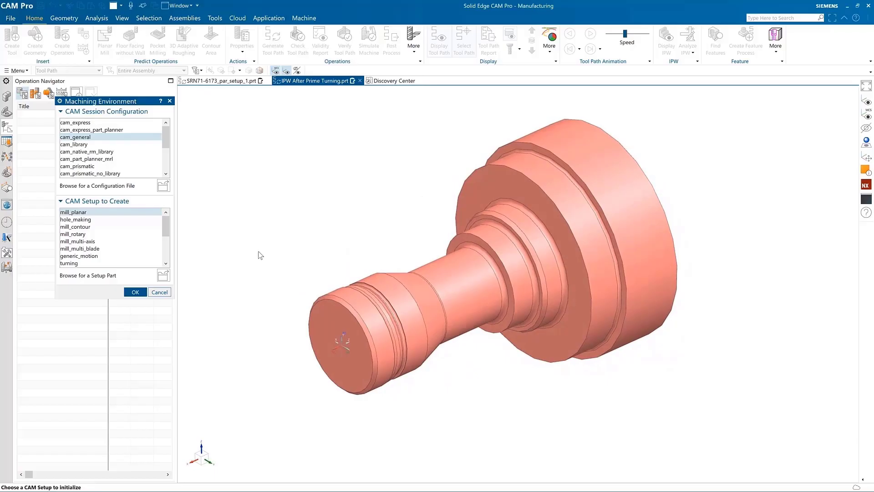
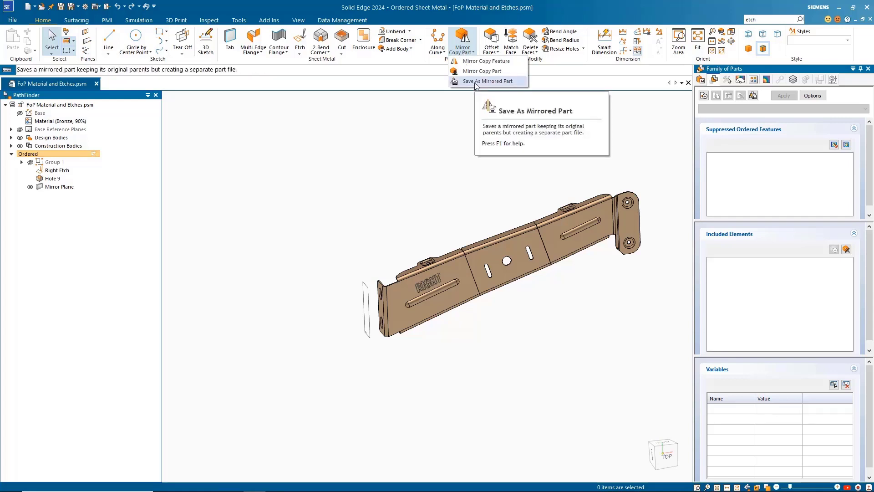
Step: In Solid Edge, create a mirror copy of the bracket body about the Mirror Plane with Remove Original enabled
{"action": "left_click", "coordinate": [473, 71]}
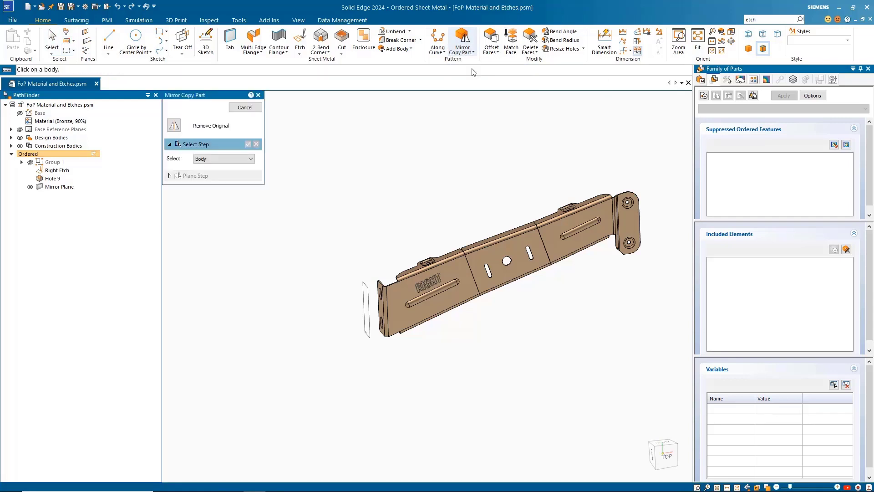
{"action": "left_click", "coordinate": [486, 252]}
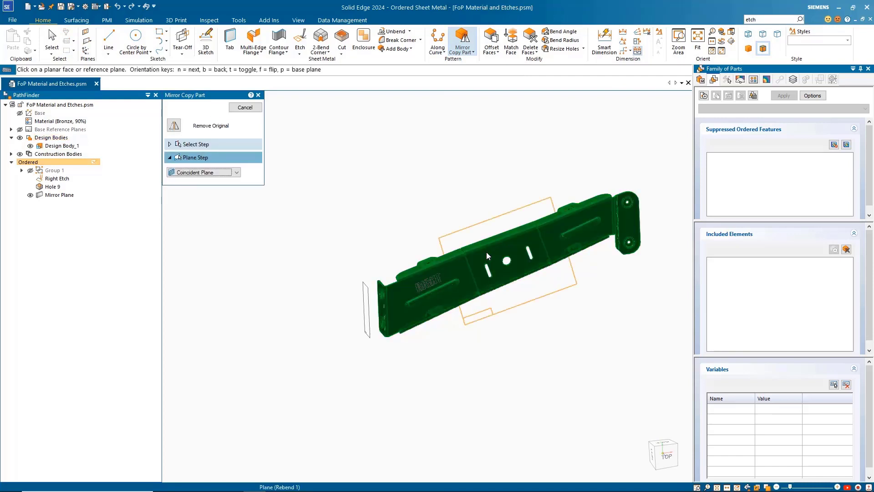
{"action": "left_click", "coordinate": [370, 335]}
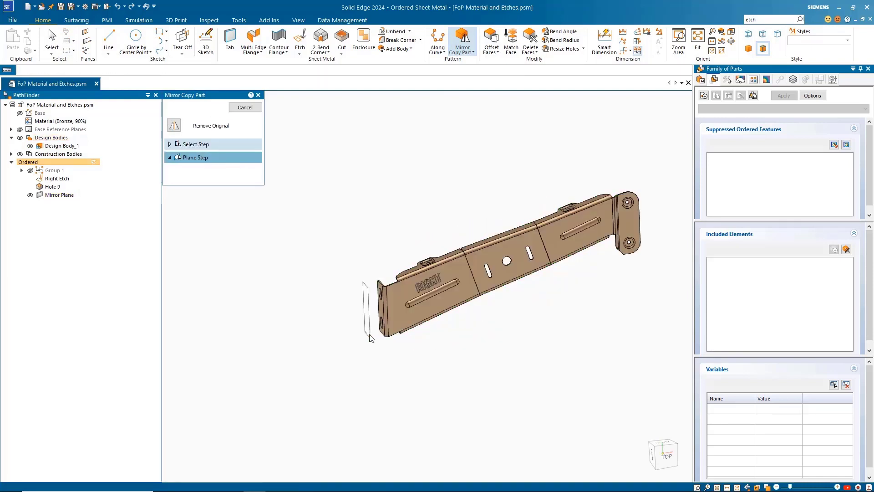
{"action": "left_click", "coordinate": [178, 127]}
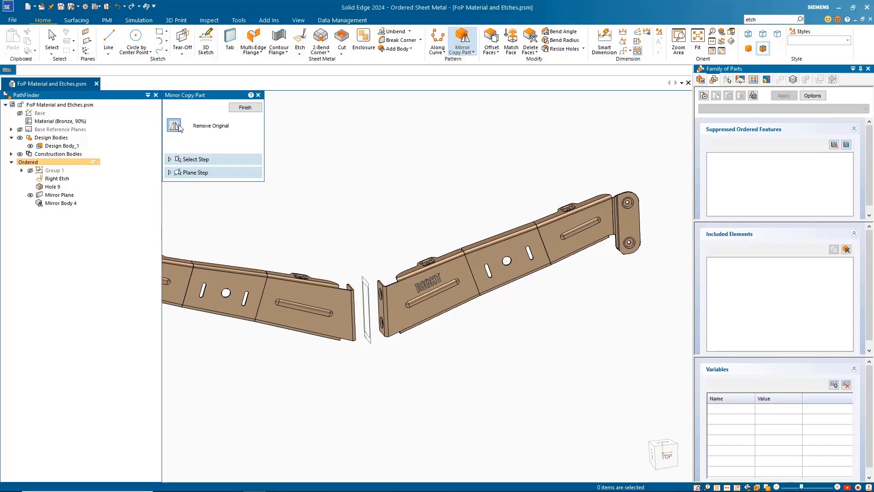
{"action": "left_click", "coordinate": [242, 107]}
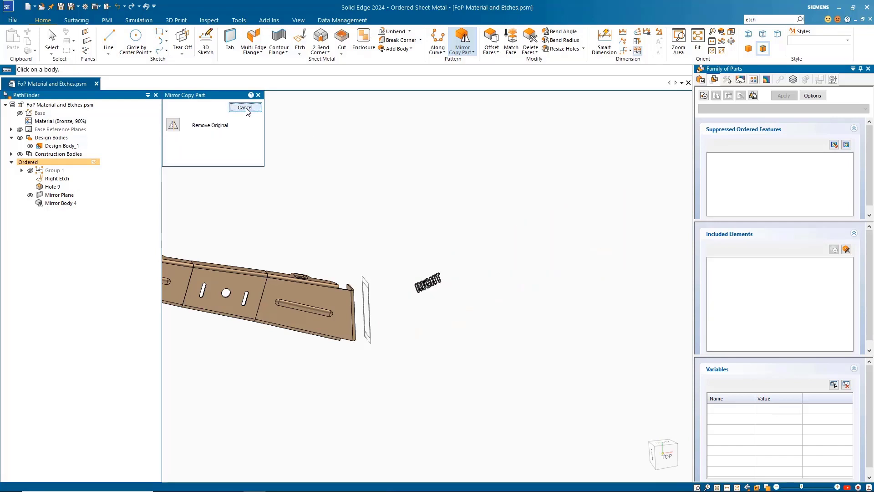
Step: Exit the mirror copy command, hide the Right Etch sketch, and fit the mirrored bracket in view
{"action": "left_click", "coordinate": [245, 108]}
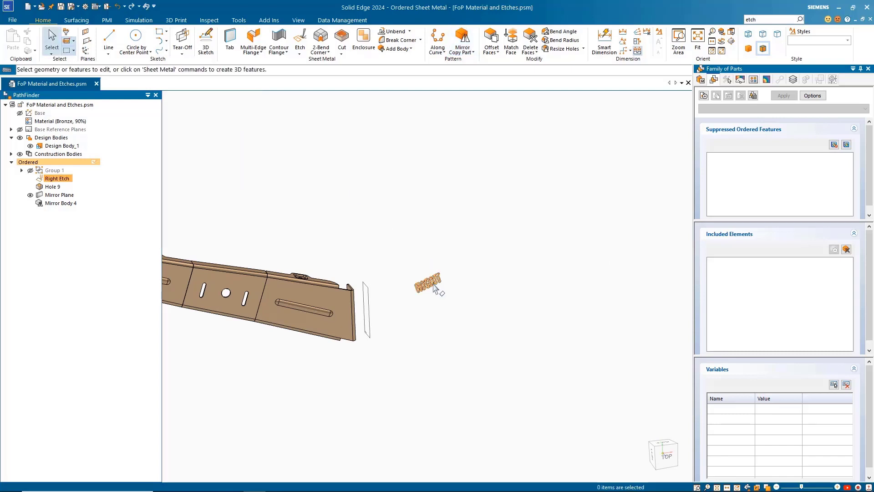
{"action": "left_click", "coordinate": [432, 285]}
{"action": "left_click", "coordinate": [453, 267]}
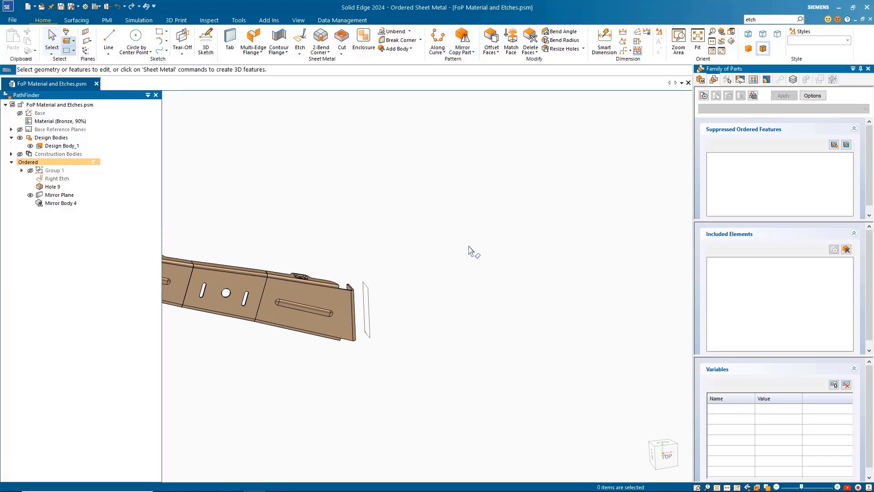
{"action": "key", "text": "ctrl+f"}
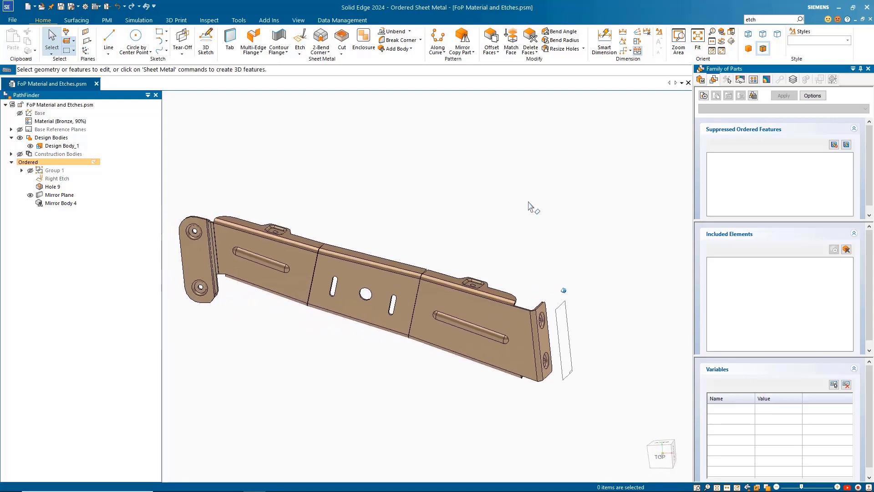
Step: Sketch the text profile LEFT in 6.35 mm Solid Edge ISO on the bracket's front face, above the bead nearest the Mirror Plane
{"action": "right_click", "coordinate": [528, 206]}
{"action": "left_click", "coordinate": [566, 201]}
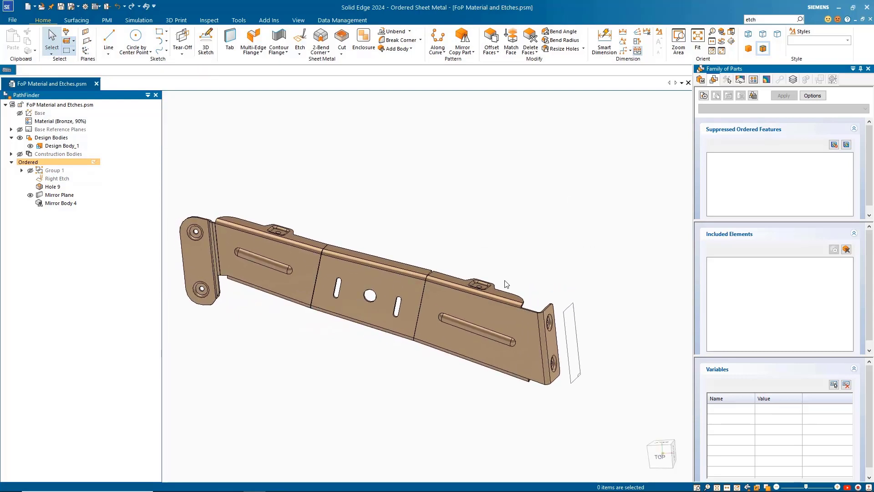
{"action": "left_click", "coordinate": [468, 341]}
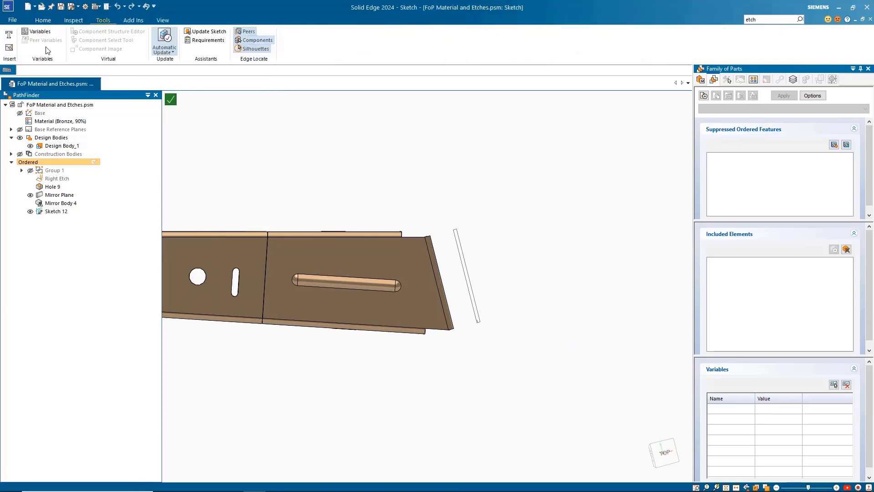
{"action": "left_click", "coordinate": [9, 34]}
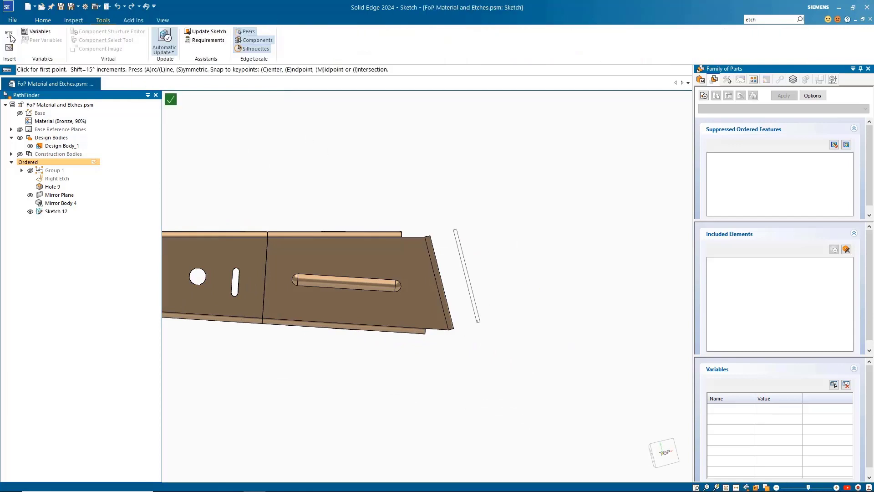
{"action": "left_click", "coordinate": [318, 254]}
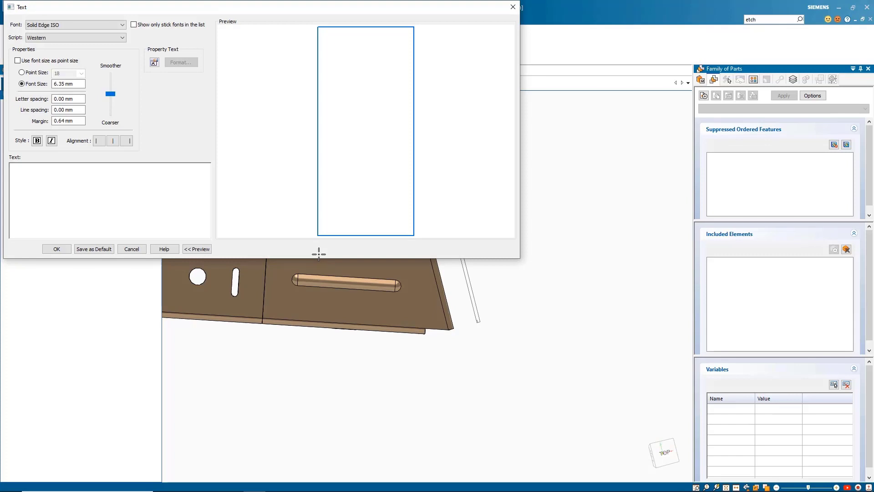
{"action": "type", "text": "LEFT"}
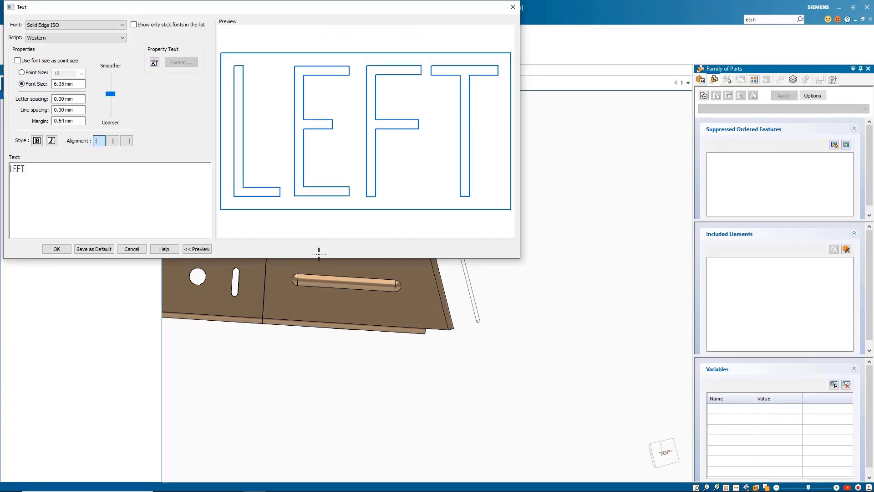
{"action": "left_click", "coordinate": [57, 251]}
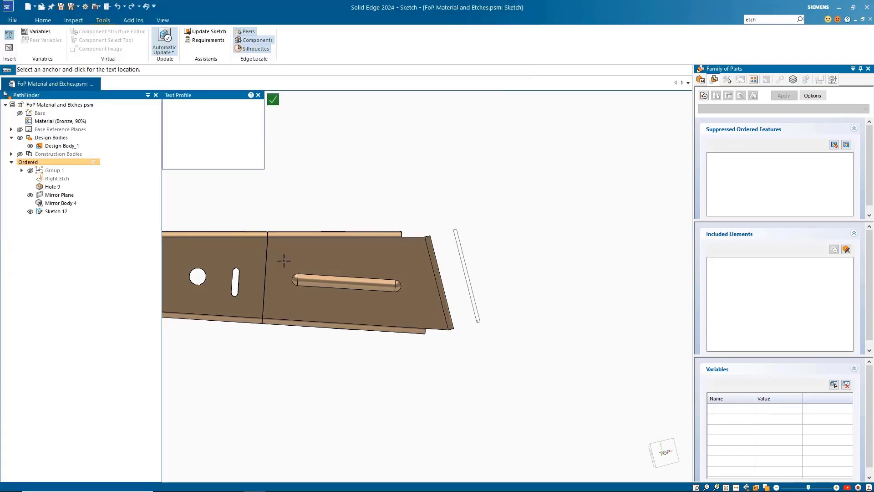
{"action": "left_click", "coordinate": [367, 250]}
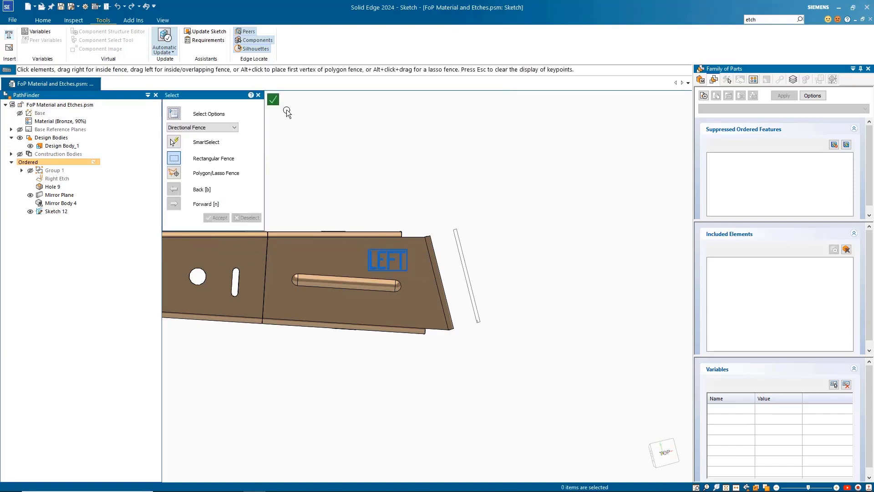
{"action": "left_click", "coordinate": [272, 99]}
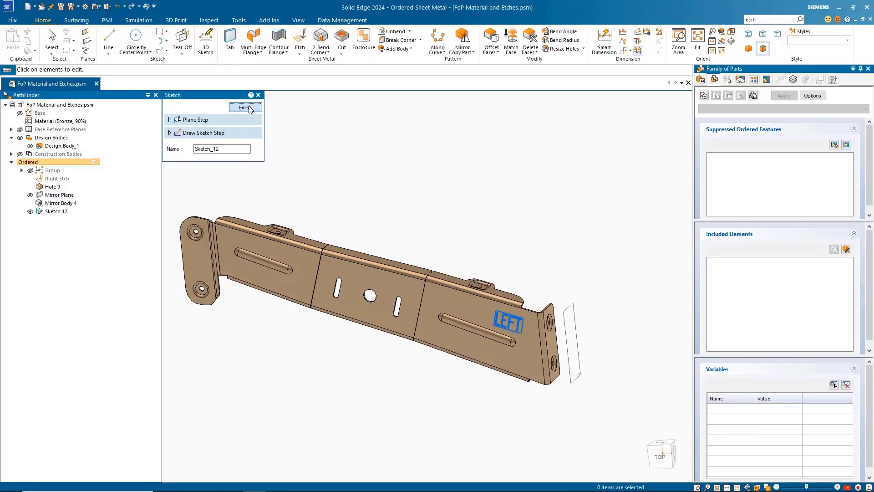
{"action": "left_click", "coordinate": [246, 108]}
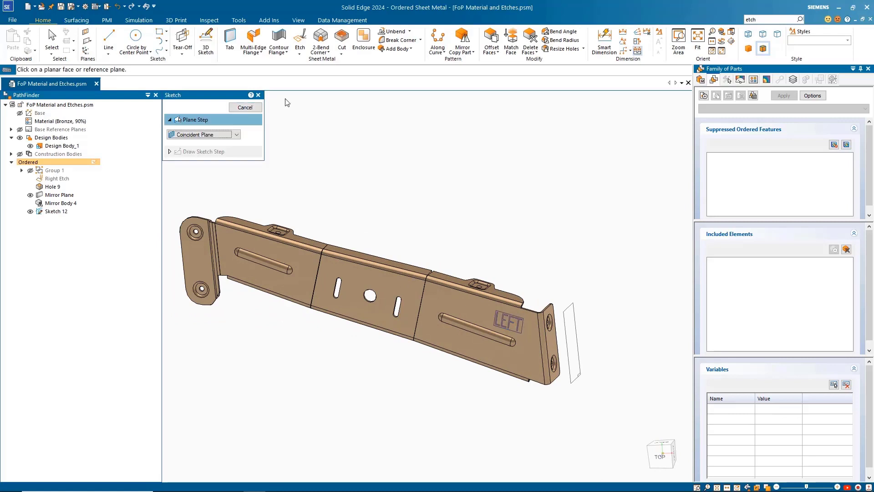
Step: Etch the LEFT text profile into the bracket face and hide its sketch
{"action": "left_click", "coordinate": [305, 43]}
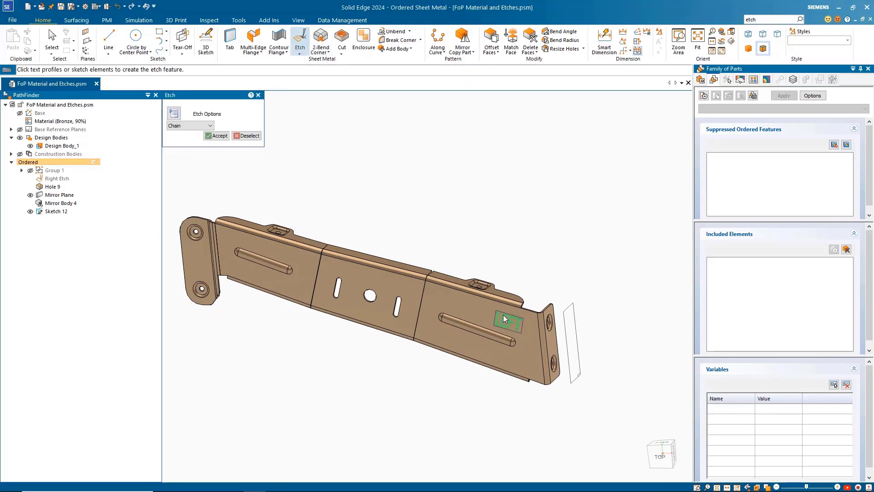
{"action": "right_click", "coordinate": [534, 217]}
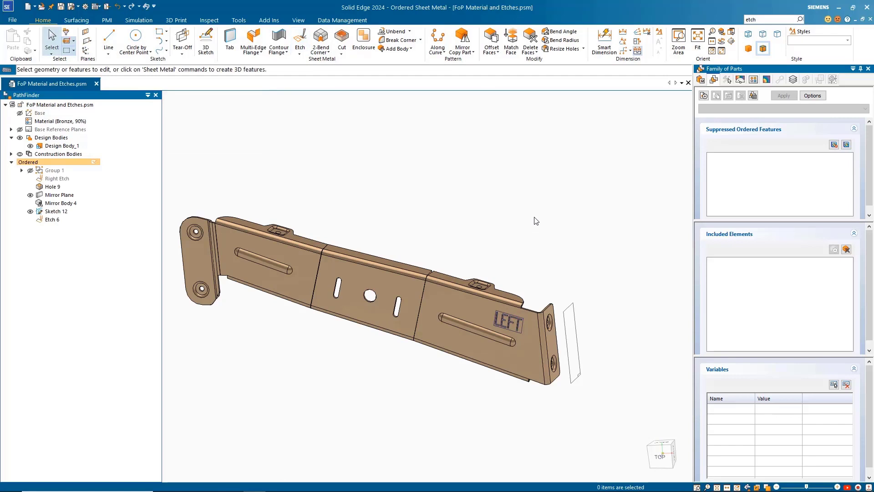
{"action": "left_click", "coordinate": [30, 212]}
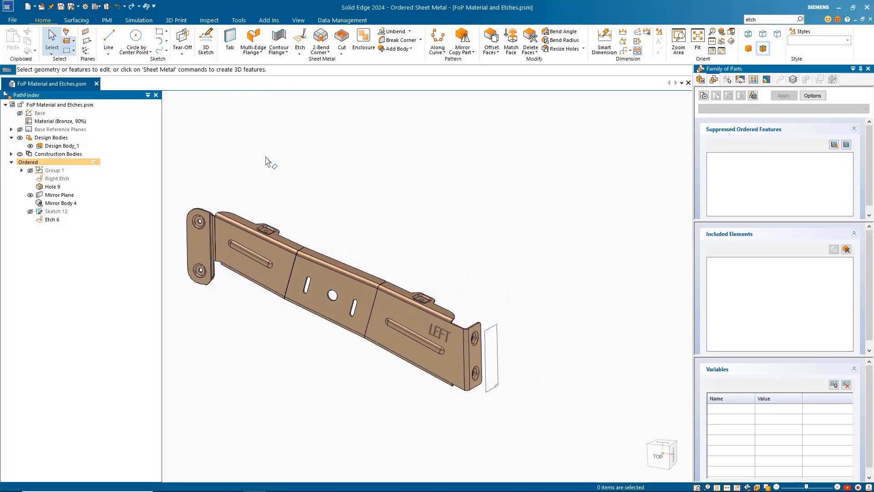
Step: Start creating a new family of parts member for the bracket
{"action": "left_click", "coordinate": [704, 96]}
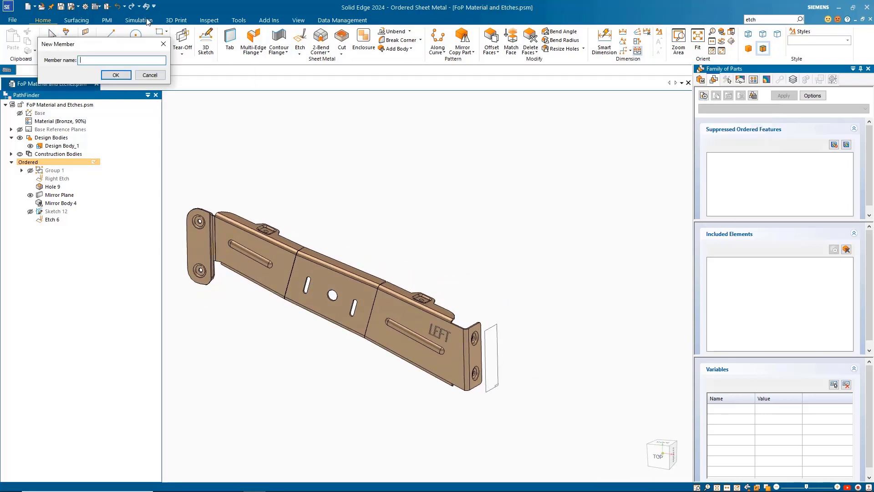
Step: Create two family of parts members named Left and Right
{"action": "left_click_drag", "start_coordinate": [130, 46], "coordinate": [409, 150]}
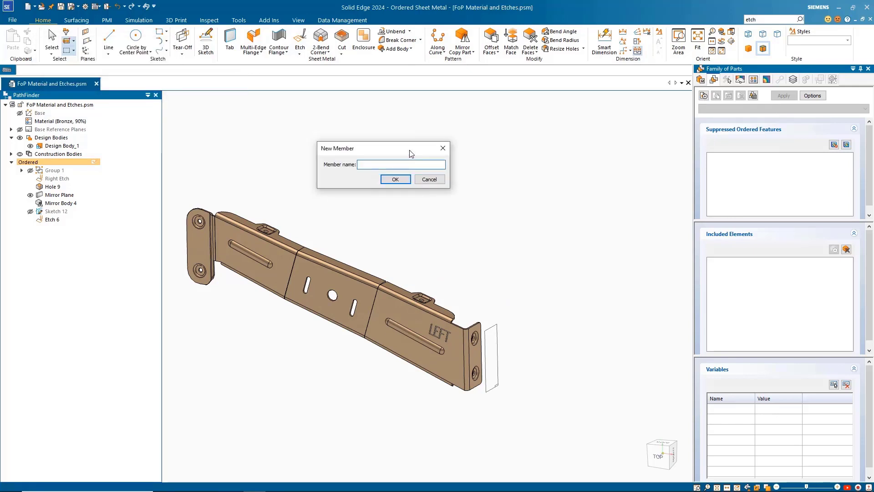
{"action": "key", "text": "Return"}
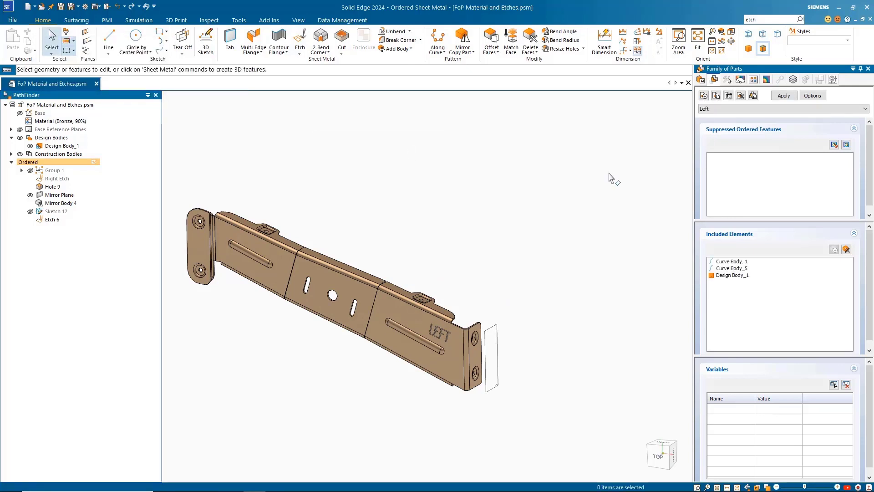
{"action": "left_click", "coordinate": [704, 97]}
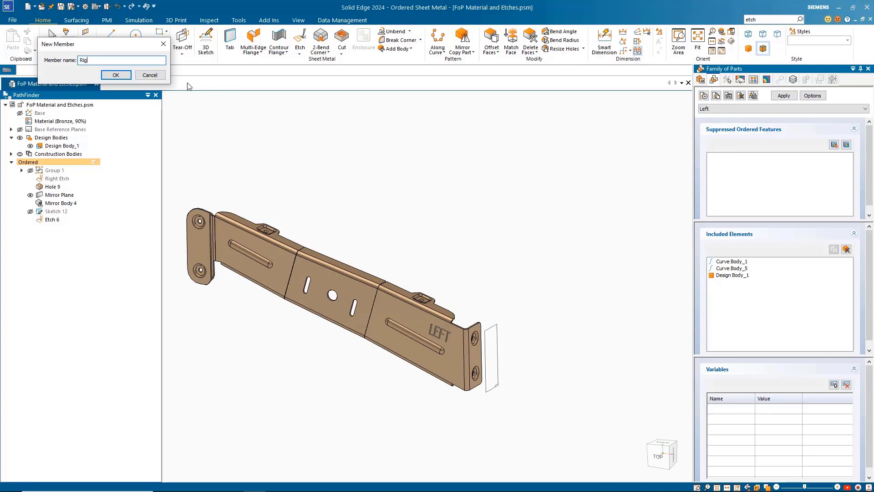
{"action": "key", "text": "Return"}
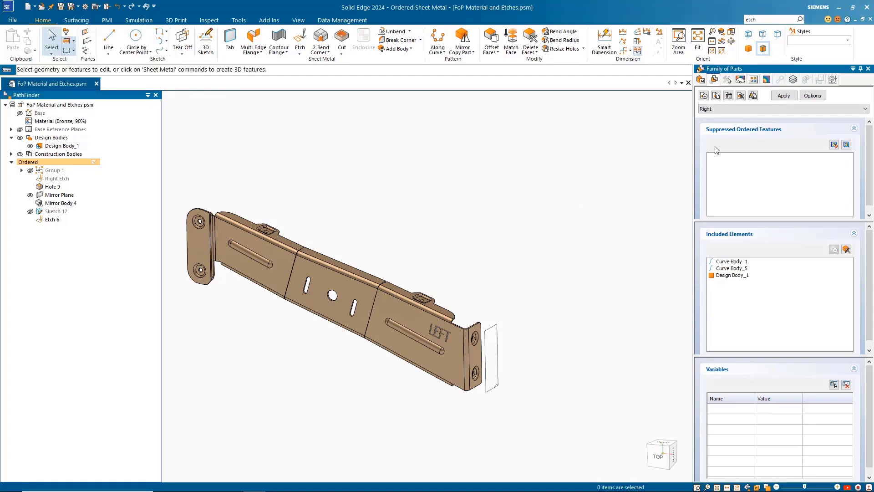
Step: Open the family of parts table and check which elements its options include in the member configuration
{"action": "left_click", "coordinate": [753, 96]}
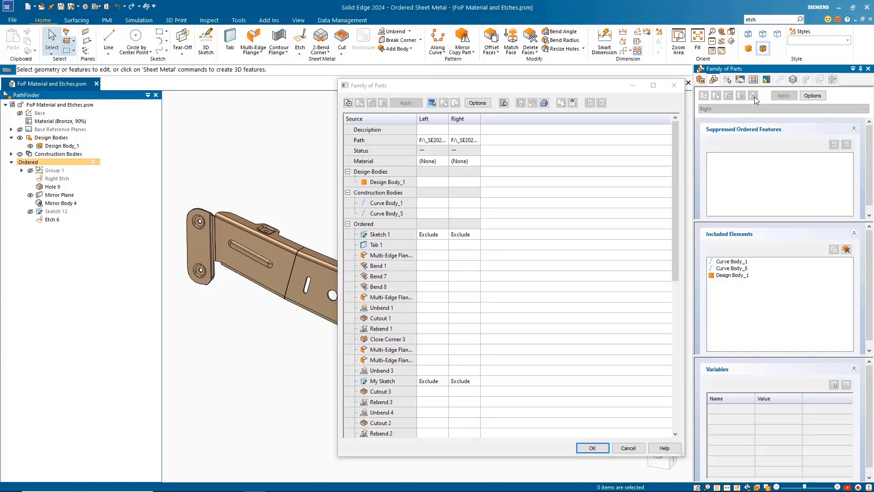
{"action": "left_click", "coordinate": [477, 104]}
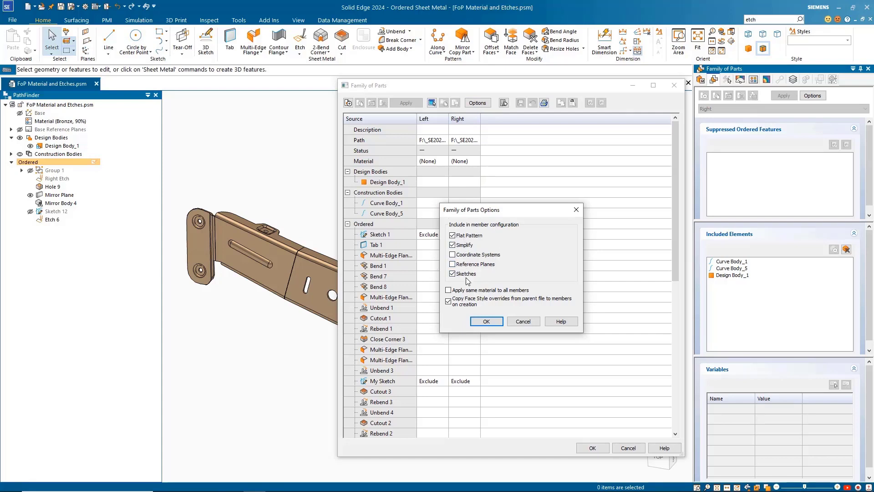
{"action": "left_click", "coordinate": [486, 321]}
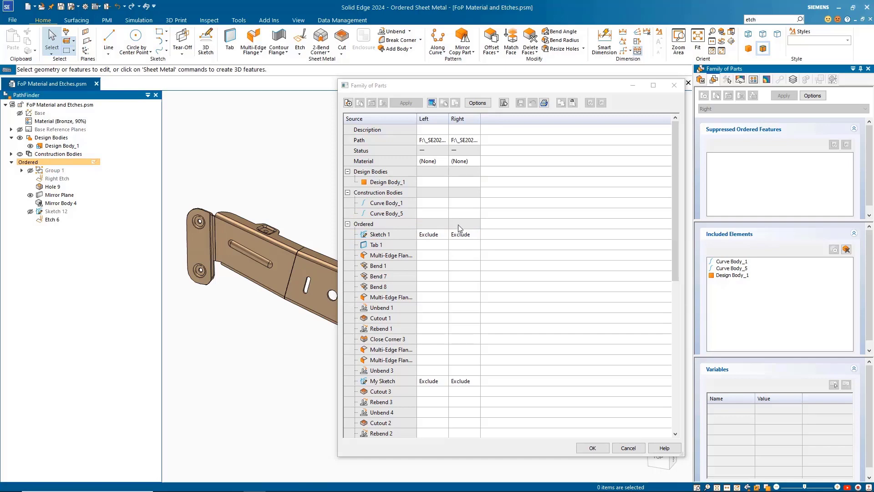
Step: Widen the member columns and set Etch 6 to Unsuppress for the Left member and Suppress for the Right member
{"action": "left_click_drag", "start_coordinate": [448, 118], "coordinate": [585, 117]}
{"action": "scroll", "coordinate": [458, 237], "scroll_direction": "down", "scroll_amount": 8}
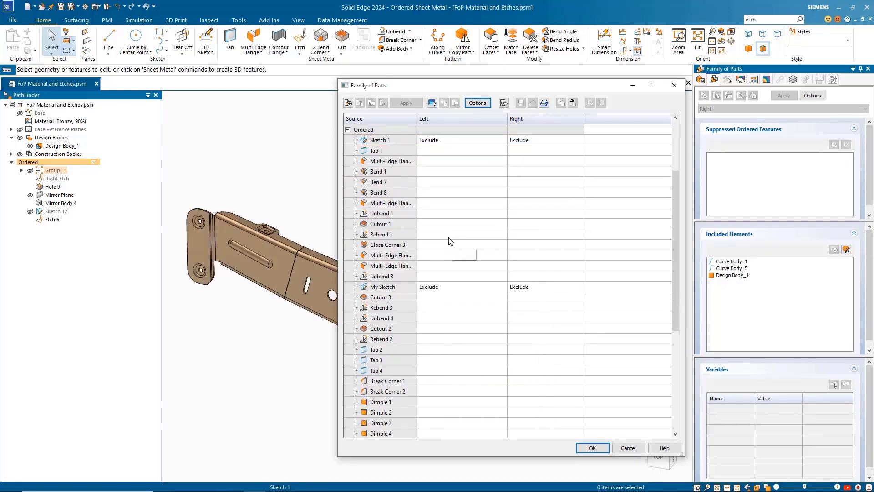
{"action": "scroll", "coordinate": [450, 241], "scroll_direction": "down", "scroll_amount": 1}
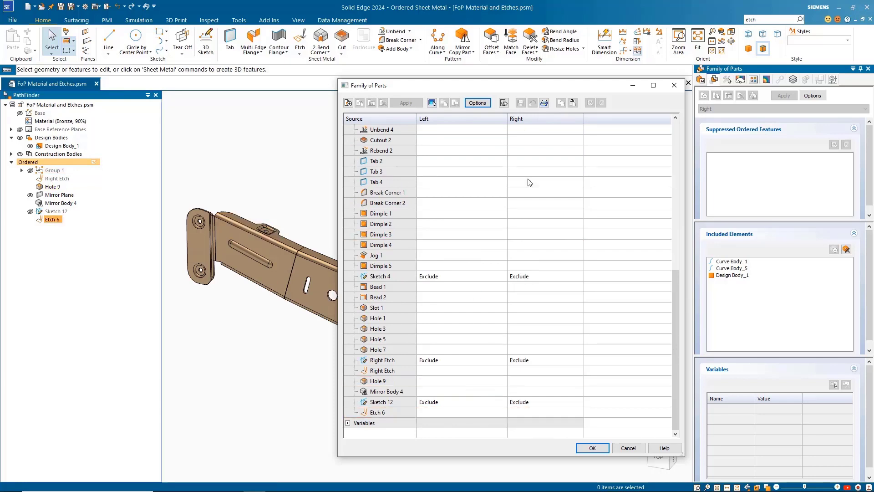
{"action": "left_click", "coordinate": [455, 412]}
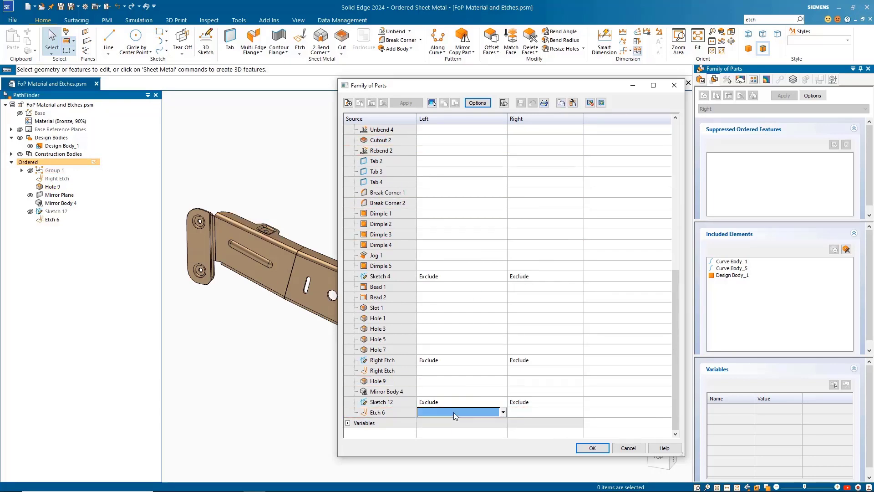
{"action": "left_click", "coordinate": [504, 413]}
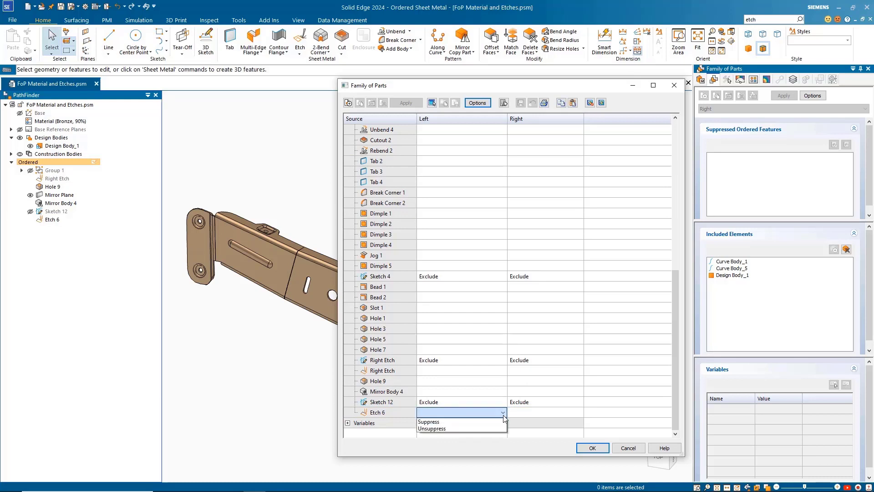
{"action": "left_click", "coordinate": [479, 428]}
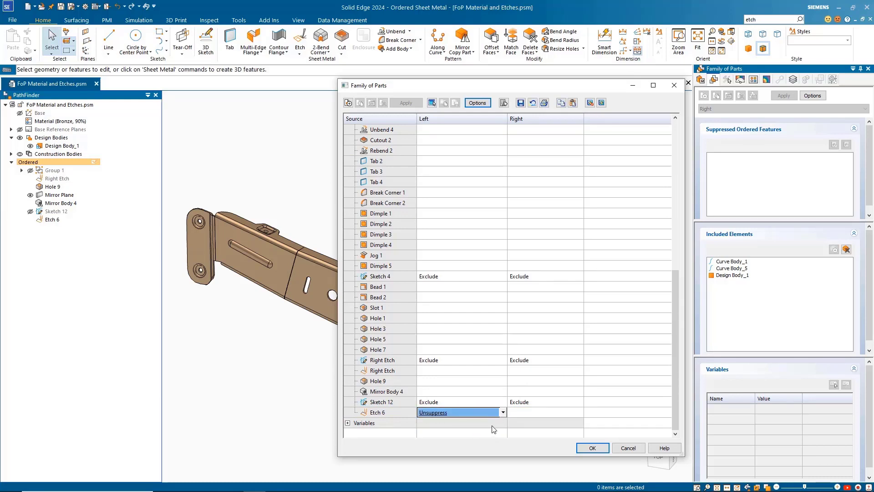
{"action": "left_click", "coordinate": [582, 415]}
{"action": "left_click", "coordinate": [580, 413]}
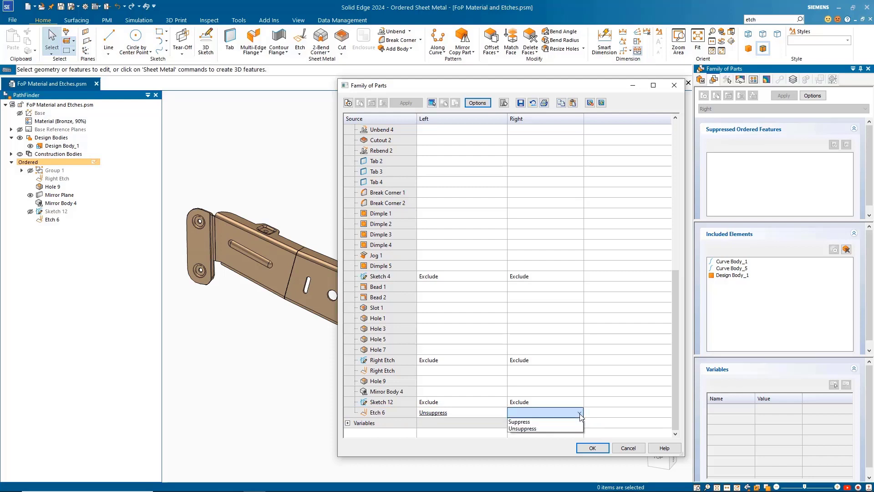
{"action": "left_click", "coordinate": [560, 424]}
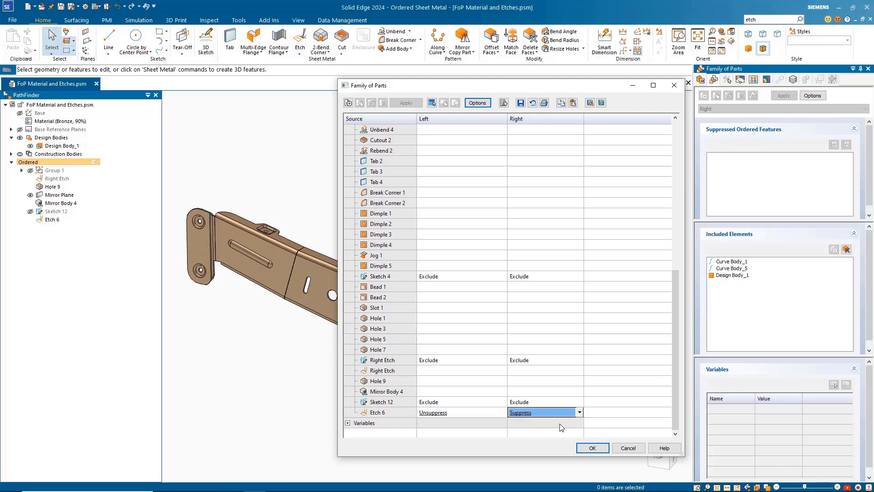
Step: Set Mirror Body 4 to Unsuppress for the Left member and Suppress for the Right member
{"action": "left_click", "coordinate": [476, 392]}
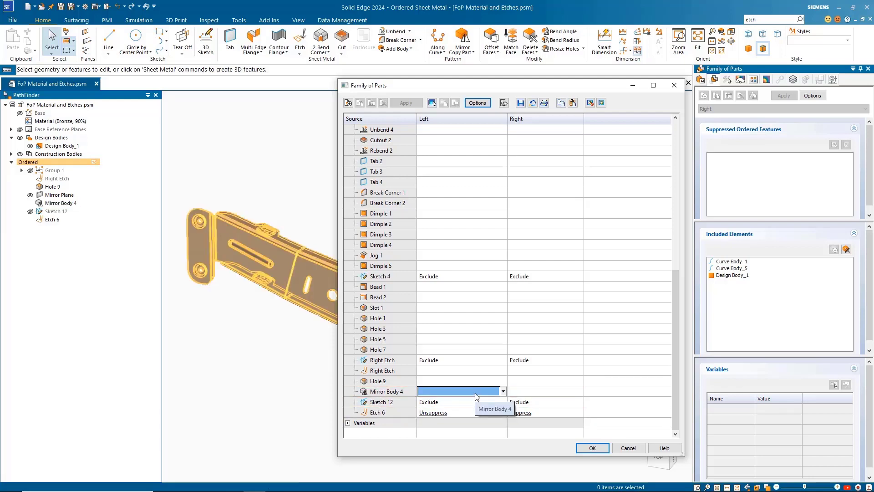
{"action": "left_click", "coordinate": [498, 392]}
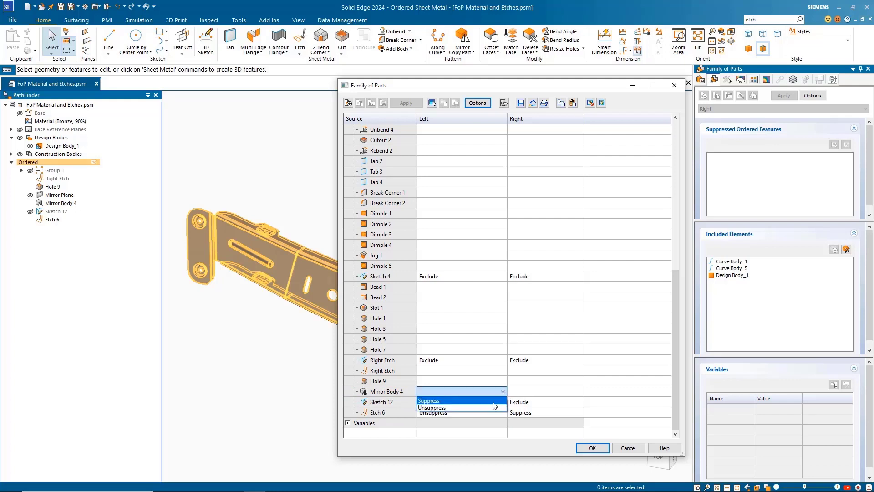
{"action": "left_click", "coordinate": [490, 409]}
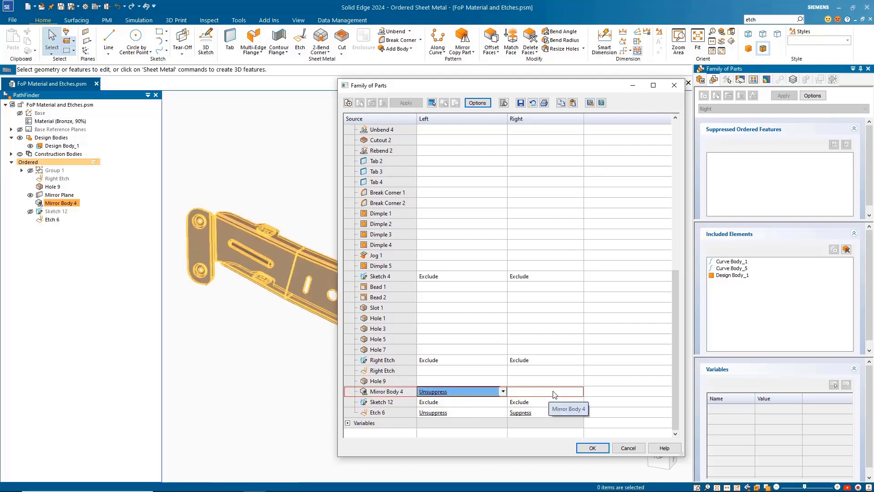
{"action": "left_click", "coordinate": [580, 395]}
{"action": "left_click", "coordinate": [580, 394]}
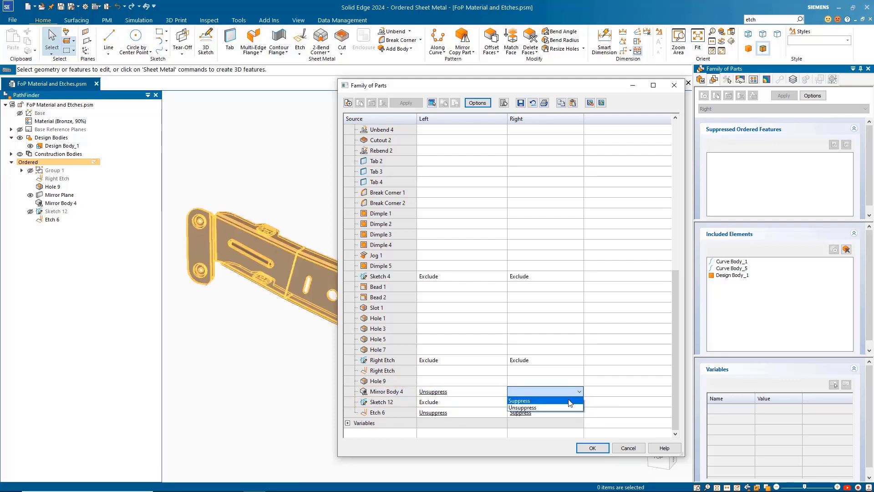
{"action": "left_click", "coordinate": [546, 401]}
Step: Set the Right Etch feature to Suppress for the Left member and Unsuppress for the Right member
{"action": "left_click", "coordinate": [479, 371]}
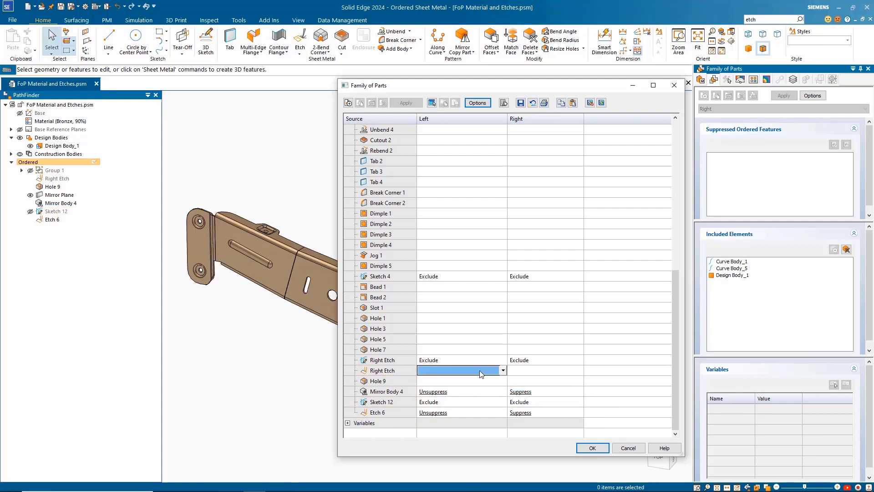
{"action": "left_click", "coordinate": [504, 371]}
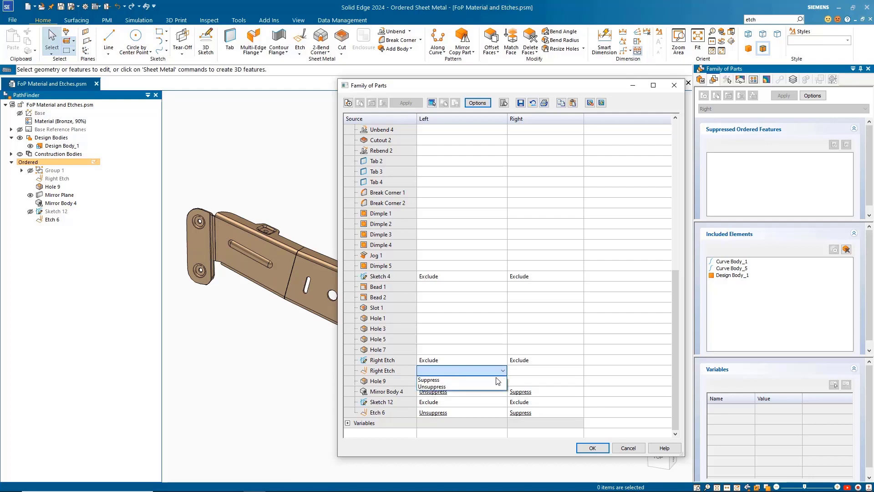
{"action": "left_click", "coordinate": [497, 383]}
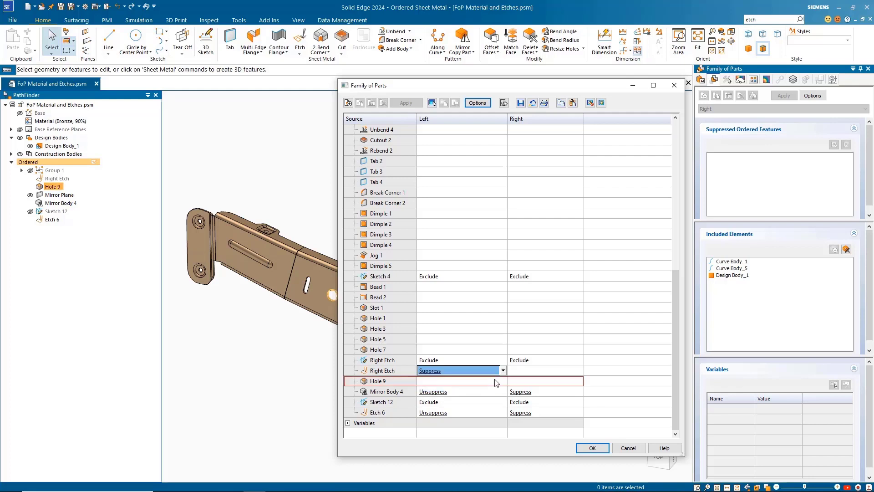
{"action": "left_click", "coordinate": [527, 372]}
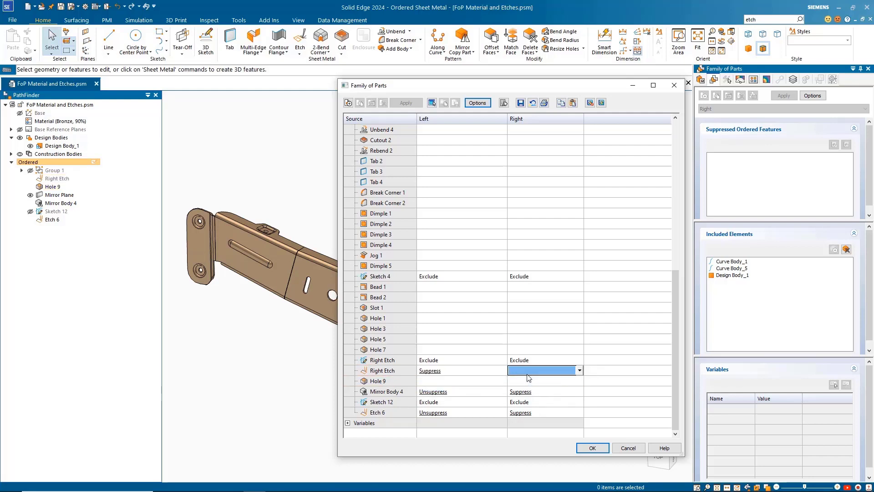
{"action": "left_click", "coordinate": [580, 370]}
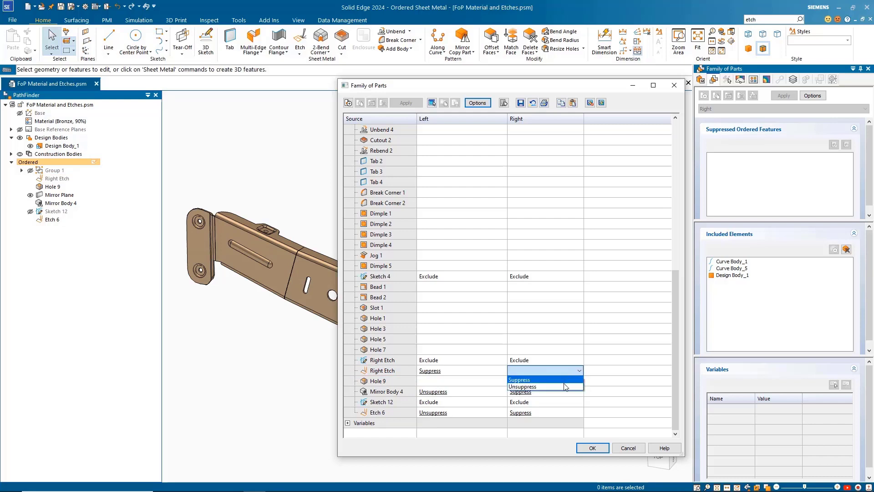
{"action": "left_click", "coordinate": [564, 387]}
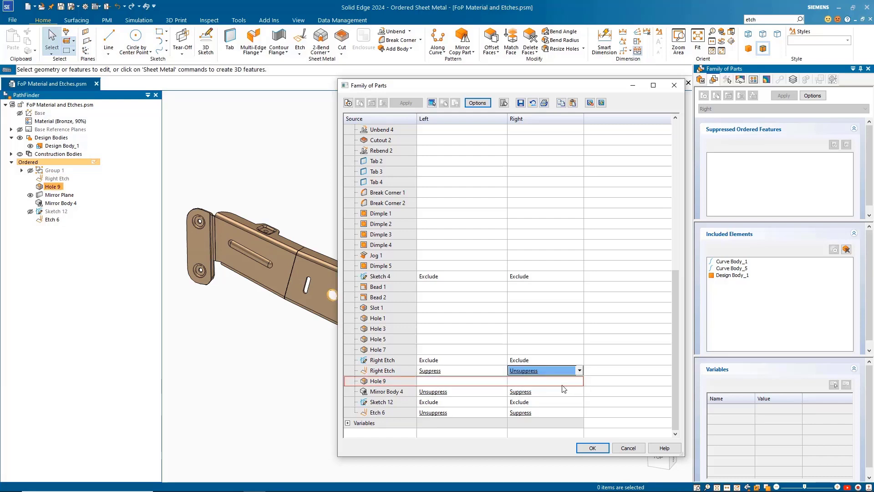
Step: Assign Steel as the material of the Left member and Copper to the Right member, and accept the table
{"action": "left_click_drag", "start_coordinate": [674, 291], "coordinate": [672, 130]}
{"action": "left_click", "coordinate": [461, 163]}
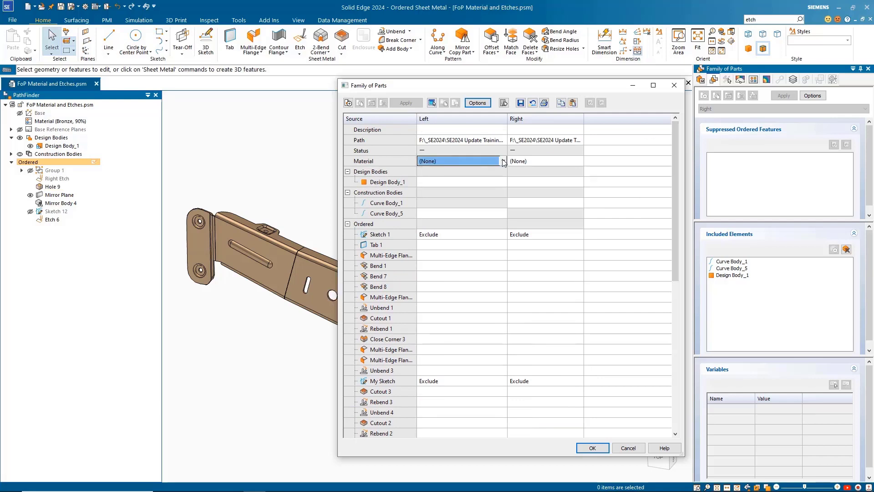
{"action": "left_click", "coordinate": [503, 161]}
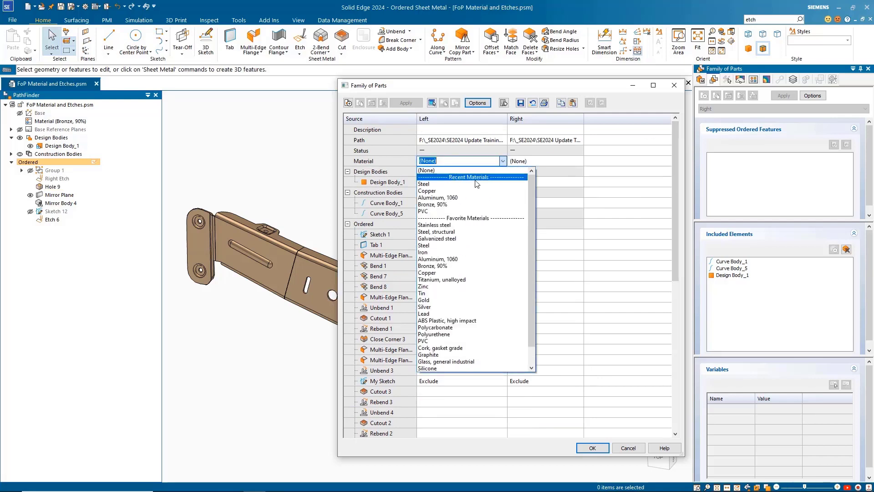
{"action": "left_click", "coordinate": [473, 184]}
{"action": "left_click", "coordinate": [577, 163]}
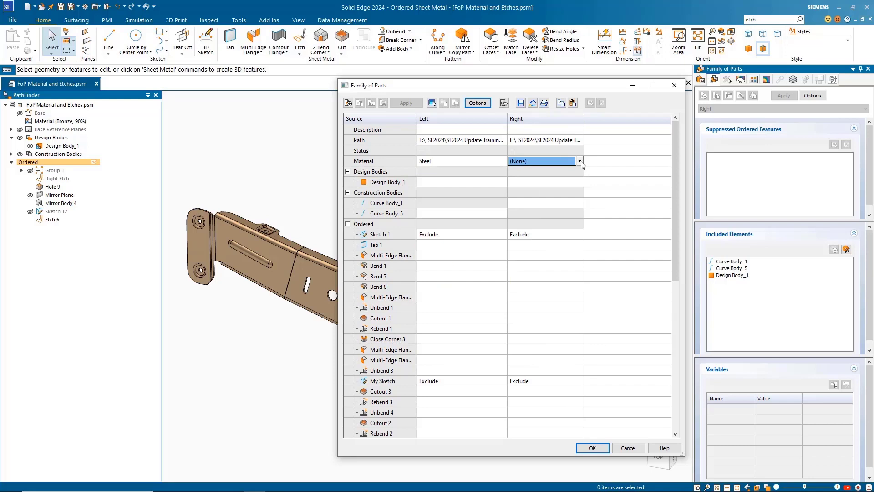
{"action": "left_click", "coordinate": [579, 162]}
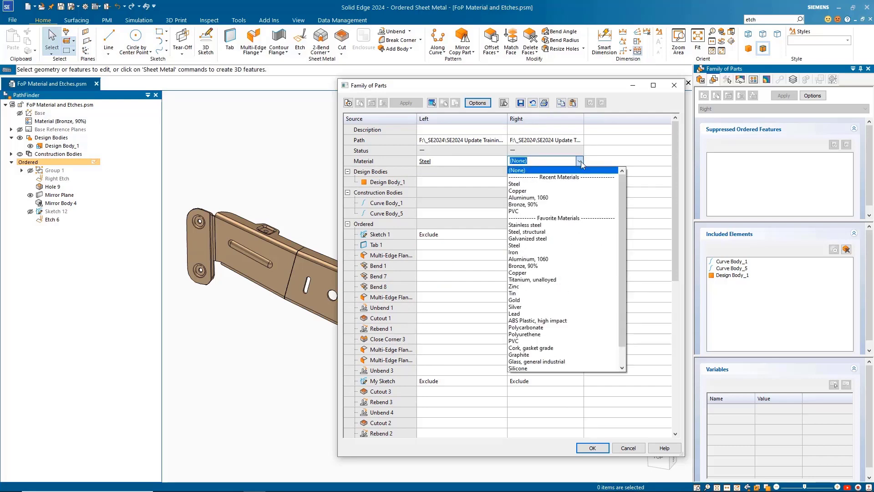
{"action": "left_click", "coordinate": [541, 191]}
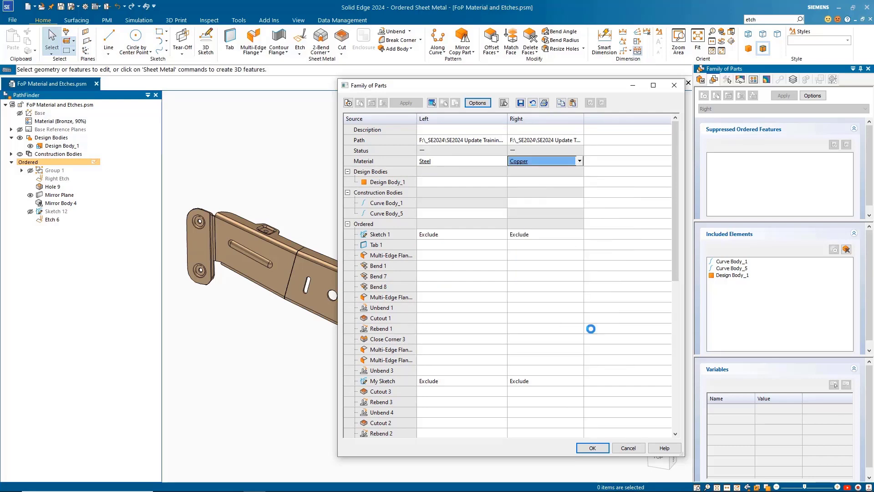
{"action": "left_click", "coordinate": [593, 448]}
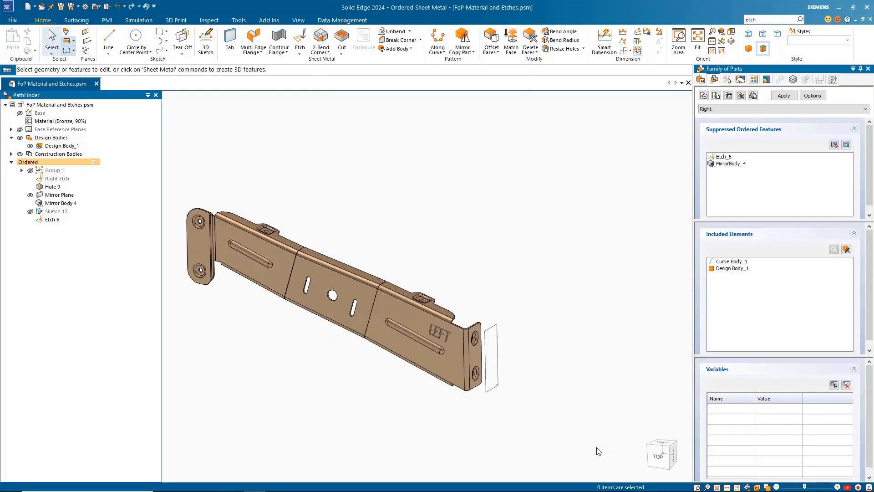
Step: Apply the Right member configuration to the model, followed by the Left member configuration
{"action": "left_click", "coordinate": [754, 111]}
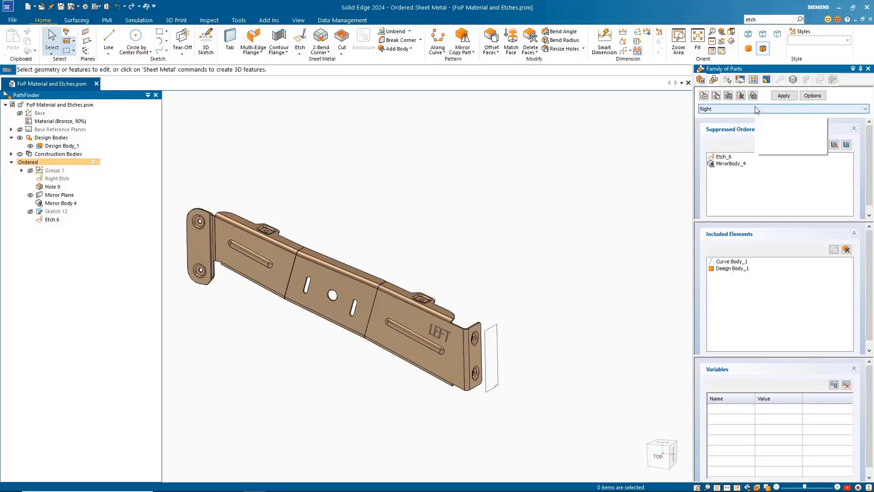
{"action": "left_click", "coordinate": [751, 123]}
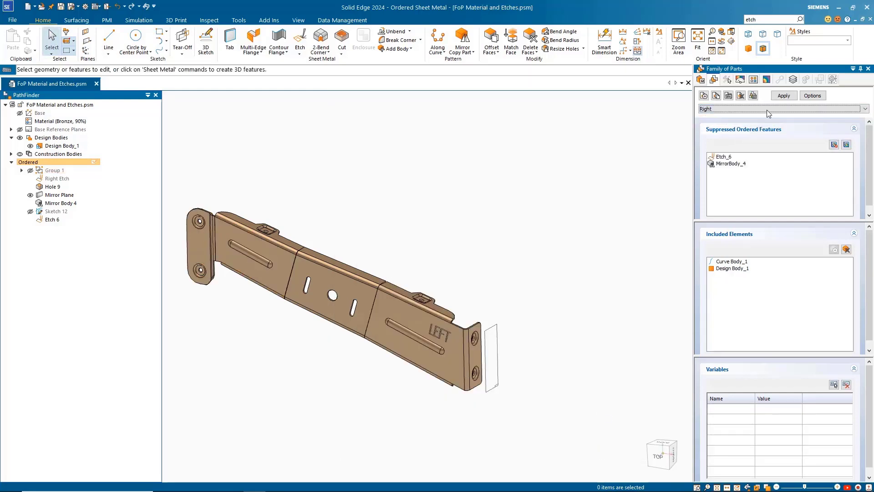
{"action": "left_click", "coordinate": [783, 96]}
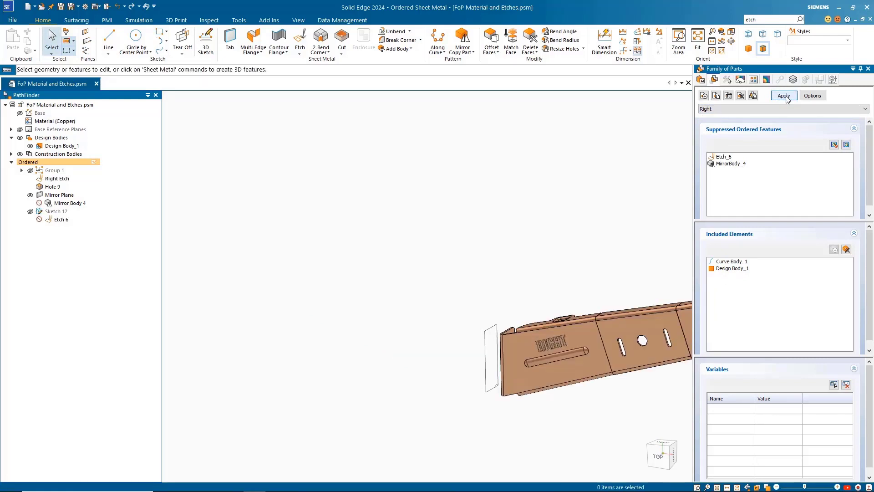
{"action": "left_click", "coordinate": [741, 109]}
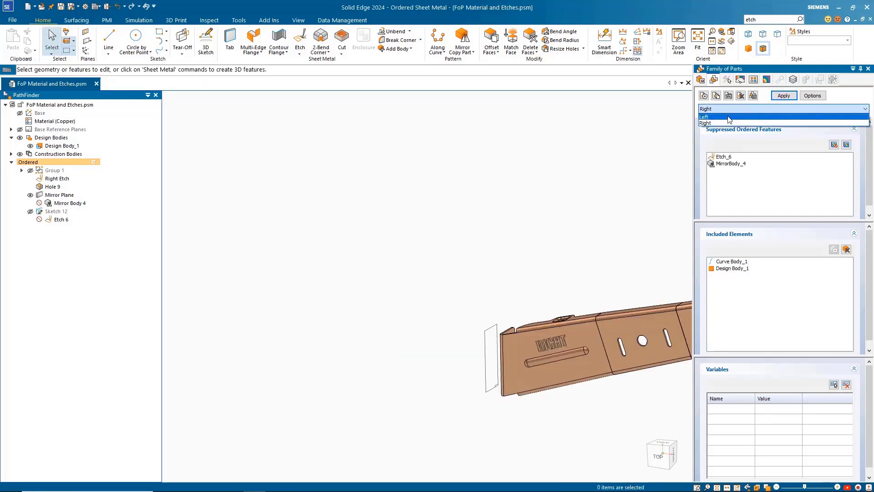
{"action": "left_click", "coordinate": [727, 116]}
{"action": "left_click", "coordinate": [784, 96]}
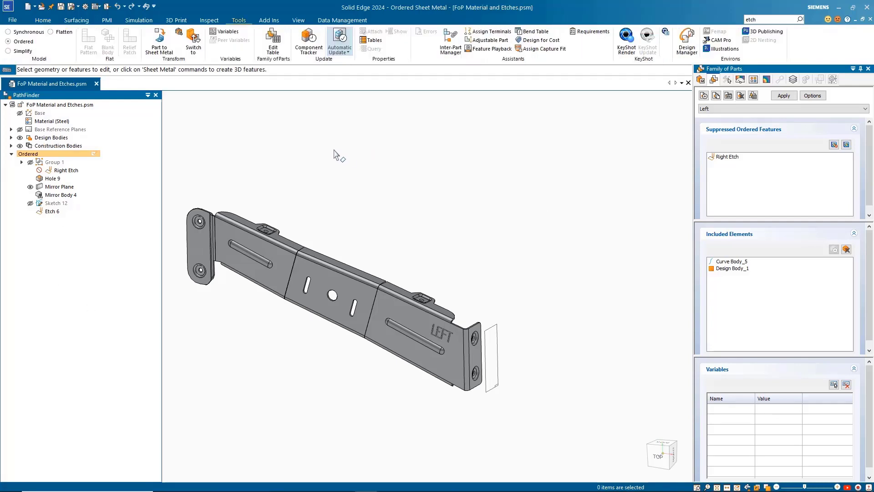
Step: Open the recent document Sheet Metal1.psm and expand its design bodies in the model tree
{"action": "left_click", "coordinate": [51, 7]}
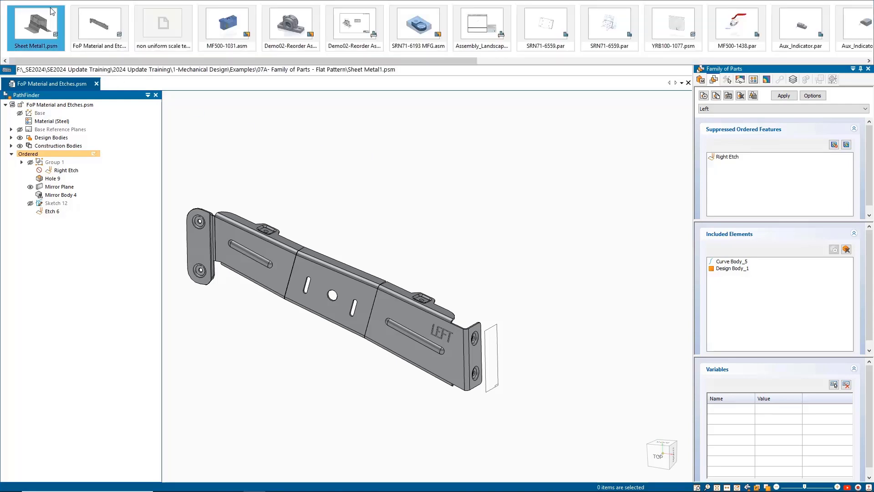
{"action": "left_click", "coordinate": [41, 34]}
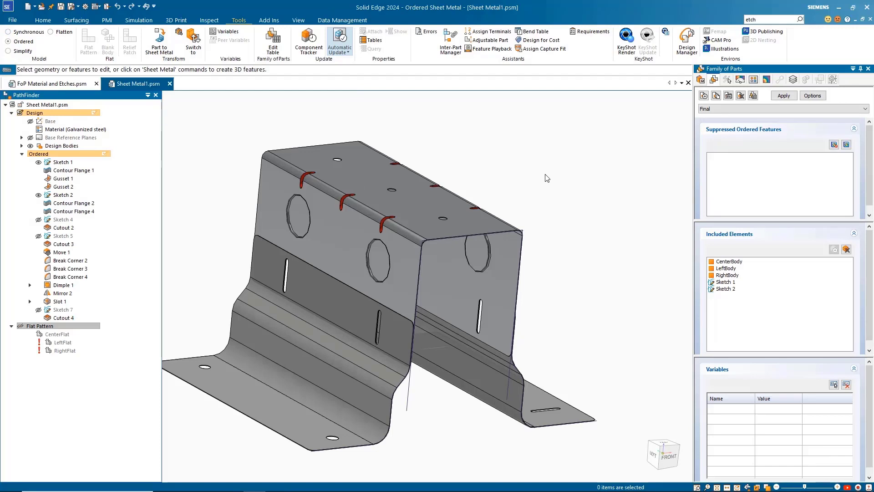
{"action": "left_click", "coordinate": [22, 146]}
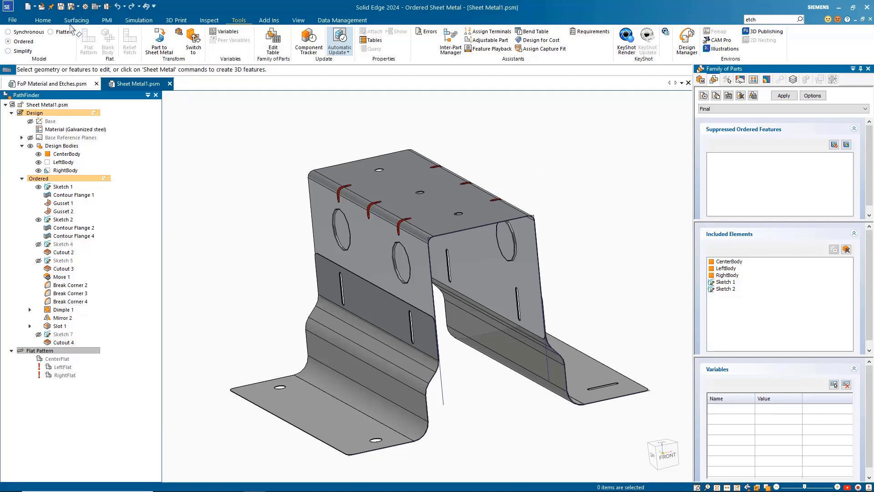
{"action": "left_click", "coordinate": [58, 33]}
Step: Examine the excluded bodies and sketches and the suppressed flat patterns of each member in the Family of Parts table
{"action": "left_click", "coordinate": [753, 96]}
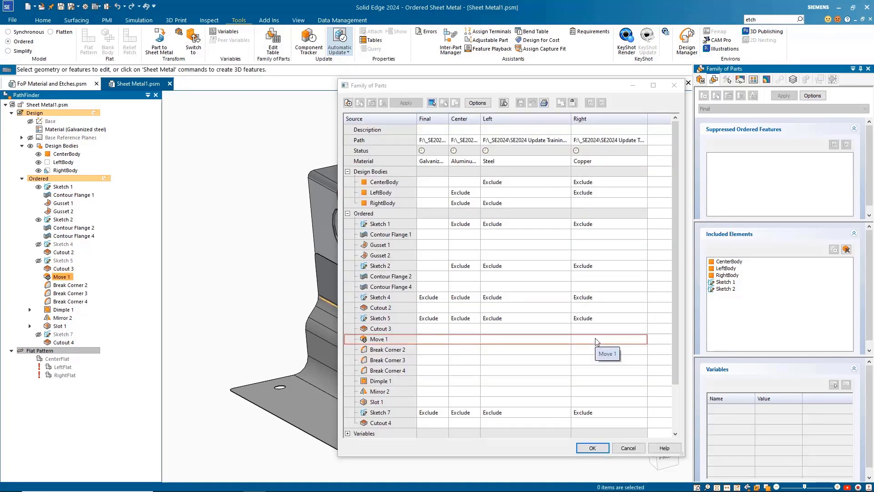
{"action": "scroll", "coordinate": [596, 342], "scroll_direction": "down", "scroll_amount": 3}
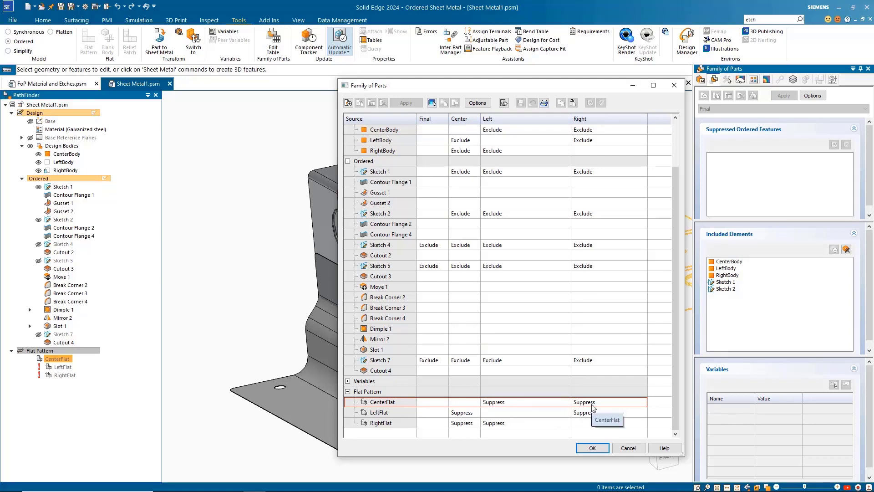
{"action": "scroll", "coordinate": [593, 407], "scroll_direction": "up", "scroll_amount": 2}
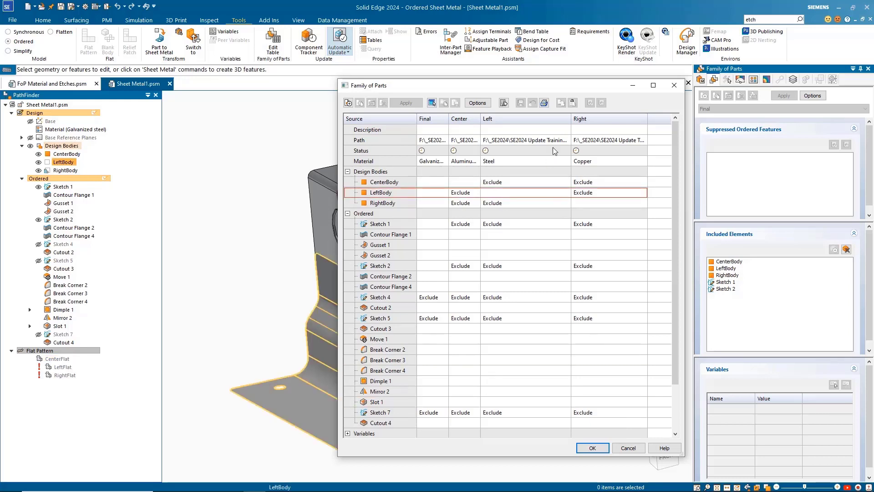
Step: Check which items the Family of Parts options include in member configurations, and accept the options and the table
{"action": "left_click", "coordinate": [488, 106]}
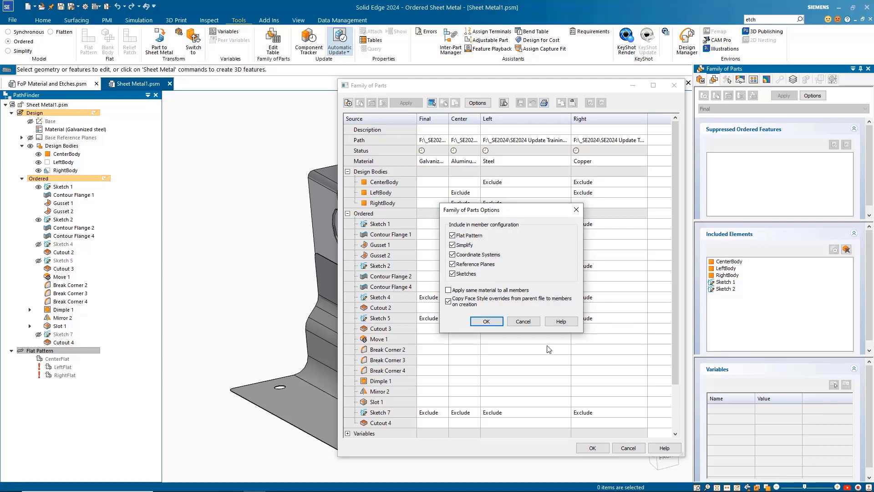
{"action": "left_click", "coordinate": [486, 322]}
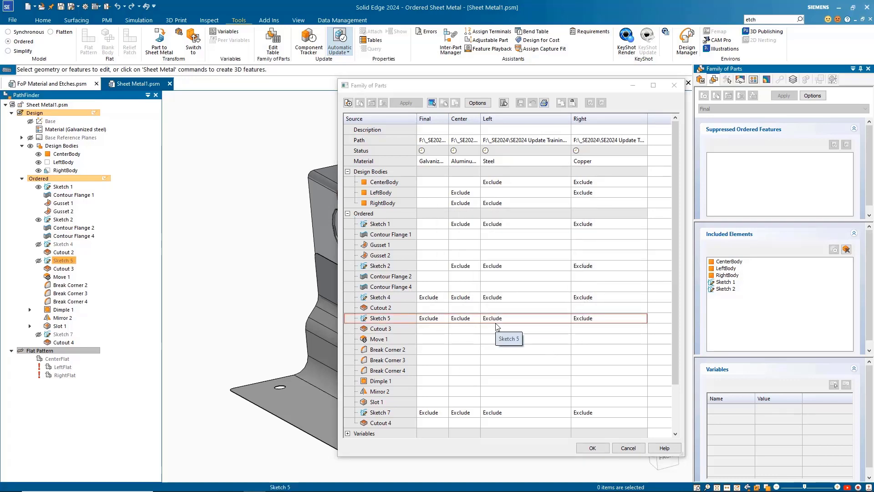
{"action": "left_click", "coordinate": [592, 449]}
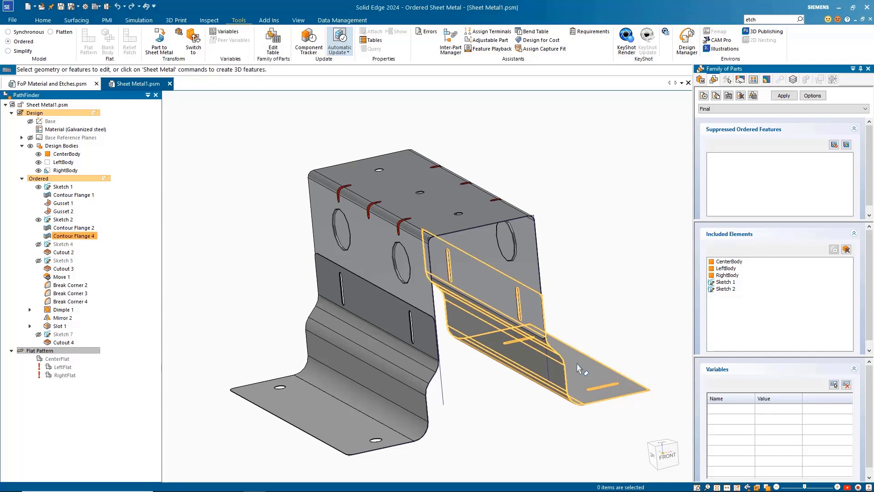
Step: View the member files' properties in the Property Manager from the Family of Parts table, and close it without changes
{"action": "left_click", "coordinate": [753, 96]}
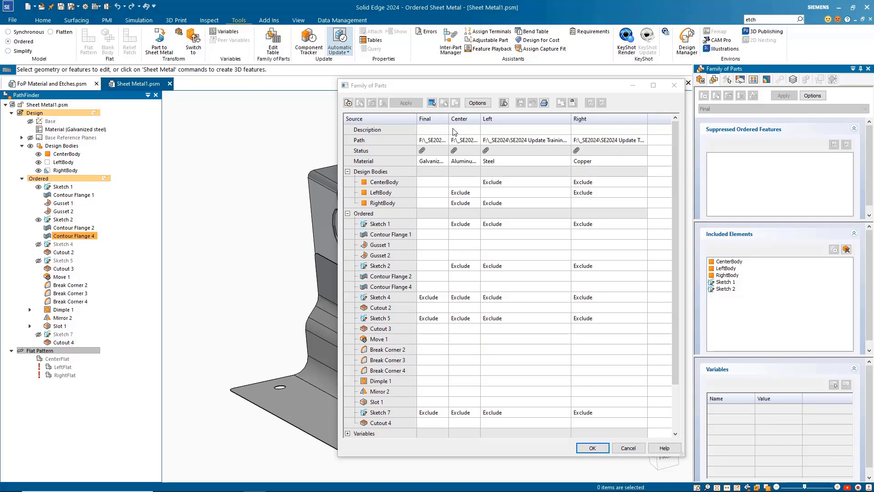
{"action": "left_click", "coordinate": [503, 103]}
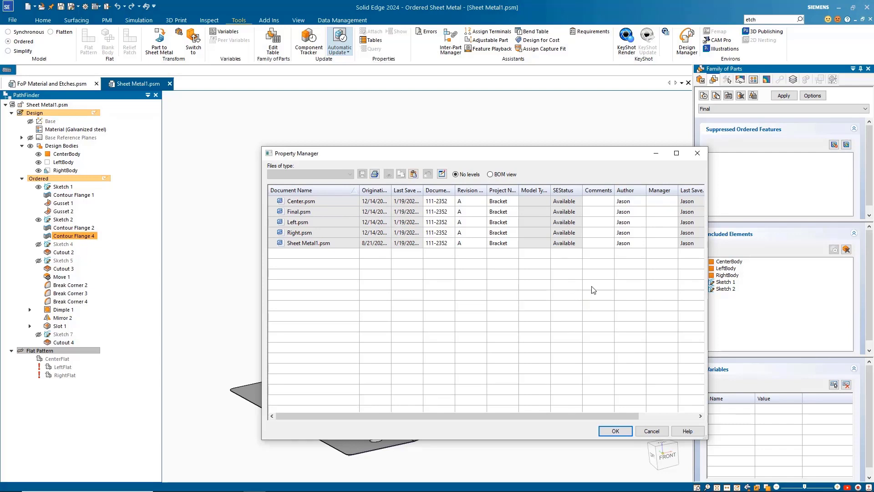
{"action": "left_click", "coordinate": [652, 431]}
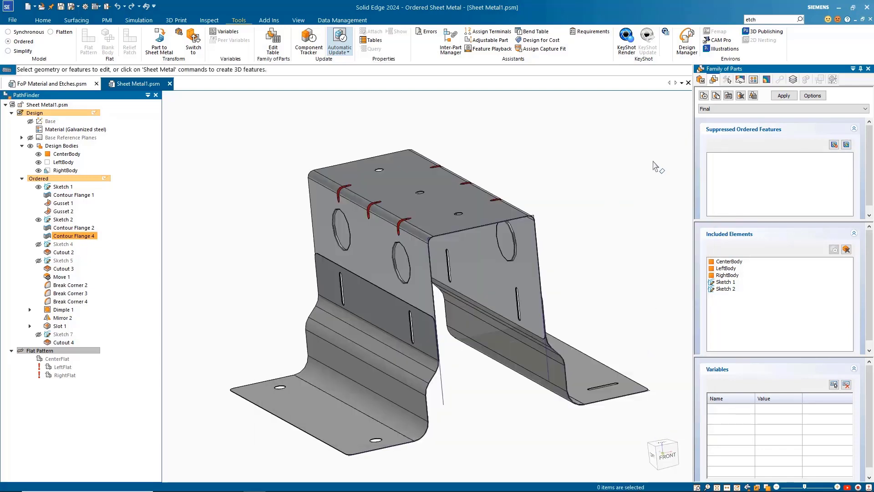
Step: Open the Center member's part file from the Family of Parts table
{"action": "left_click", "coordinate": [753, 96]}
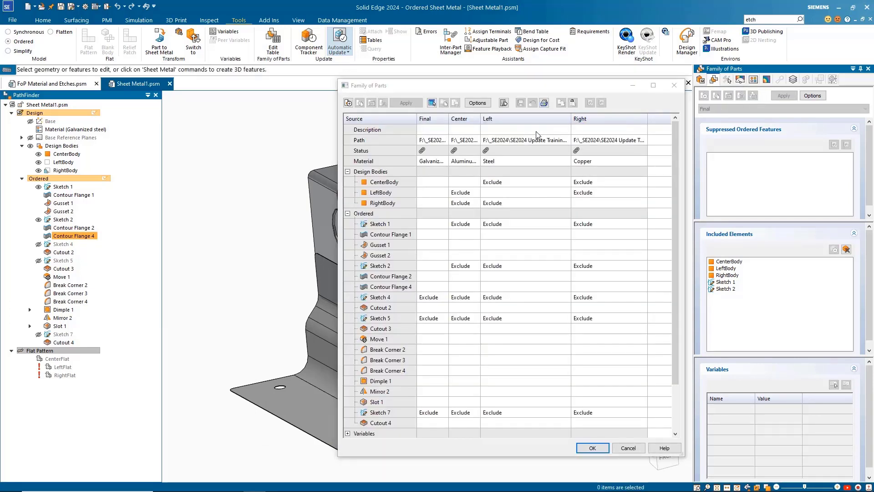
{"action": "left_click", "coordinate": [460, 119]}
{"action": "right_click", "coordinate": [461, 119]}
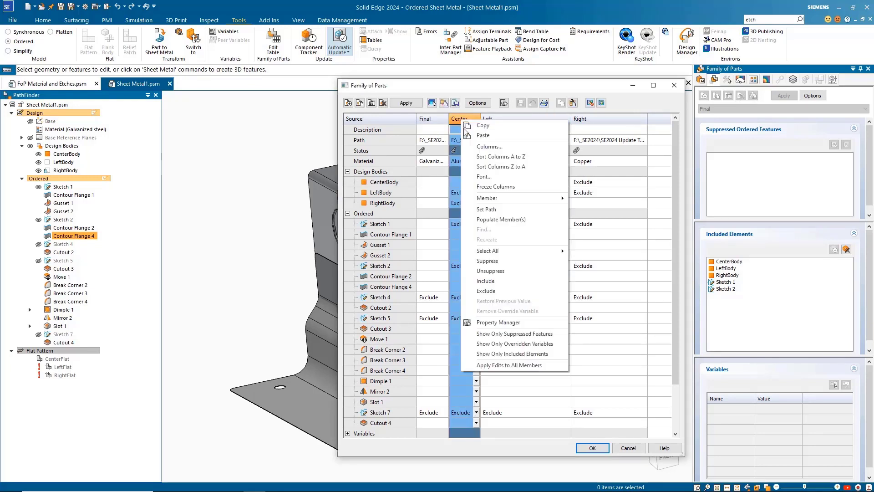
{"action": "mouse_move", "coordinate": [489, 199]}
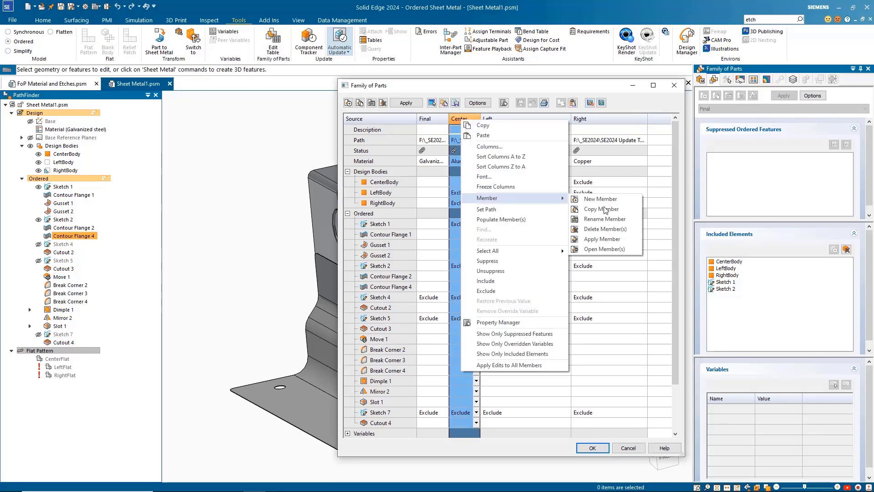
{"action": "left_click", "coordinate": [607, 253]}
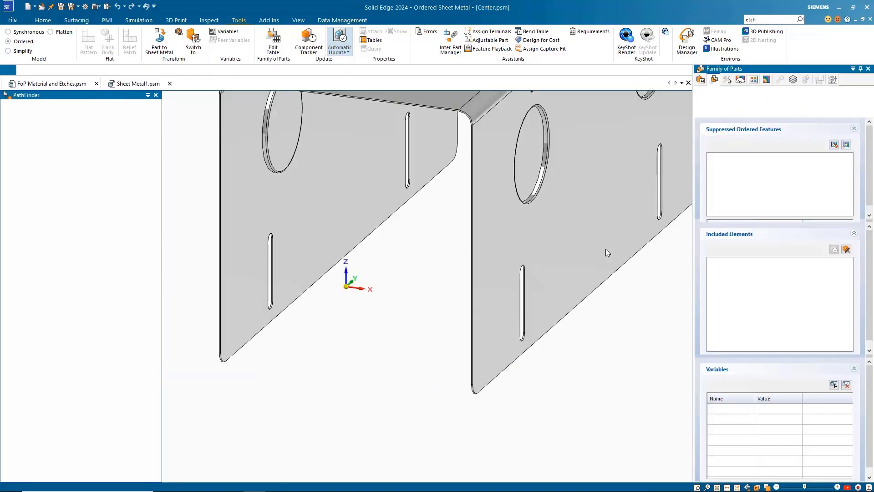
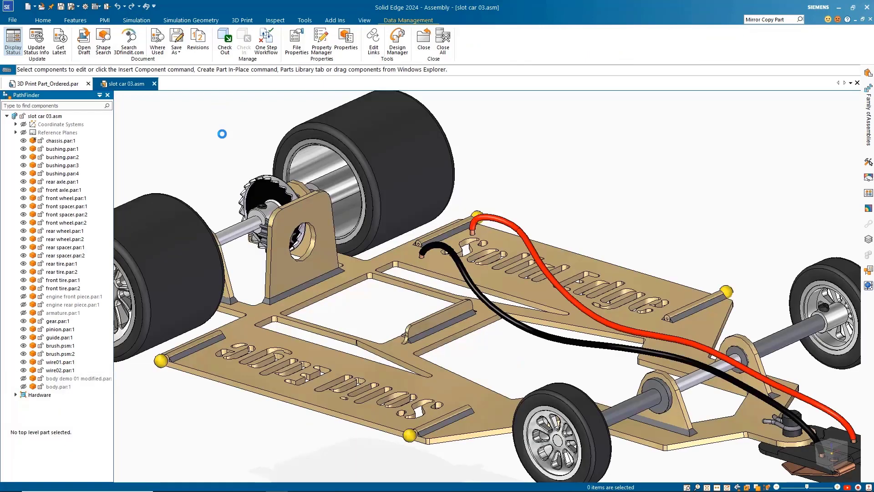
Step: Edit the chassis part in place within the slot car 03 assembly
{"action": "left_click", "coordinate": [501, 276]}
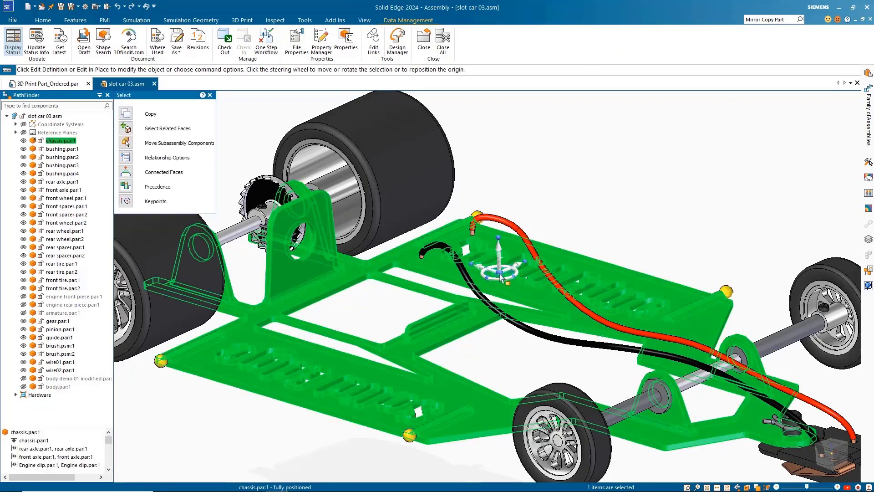
{"action": "left_click", "coordinate": [565, 244]}
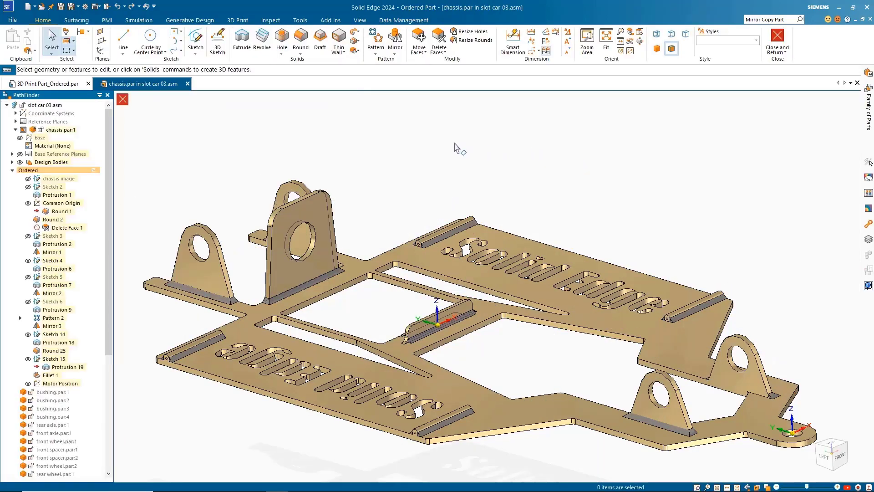
{"action": "scroll", "coordinate": [456, 148], "scroll_direction": "down", "scroll_amount": 2}
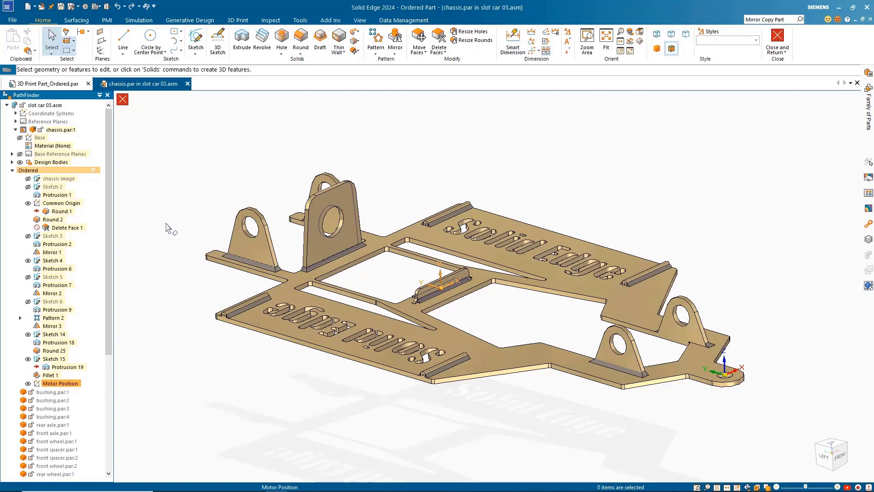
Step: Start a Part Copy in the chassis using motor 01.par from the slot car 03 folder
{"action": "left_click", "coordinate": [35, 51]}
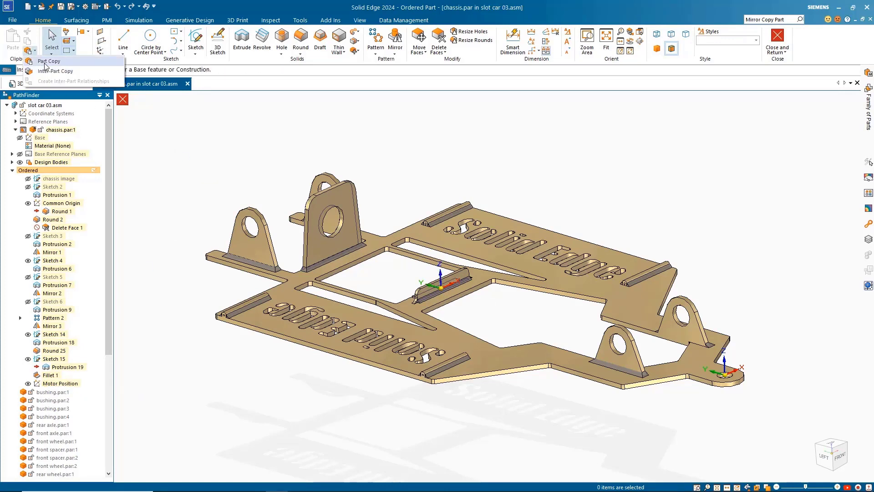
{"action": "left_click", "coordinate": [46, 63]}
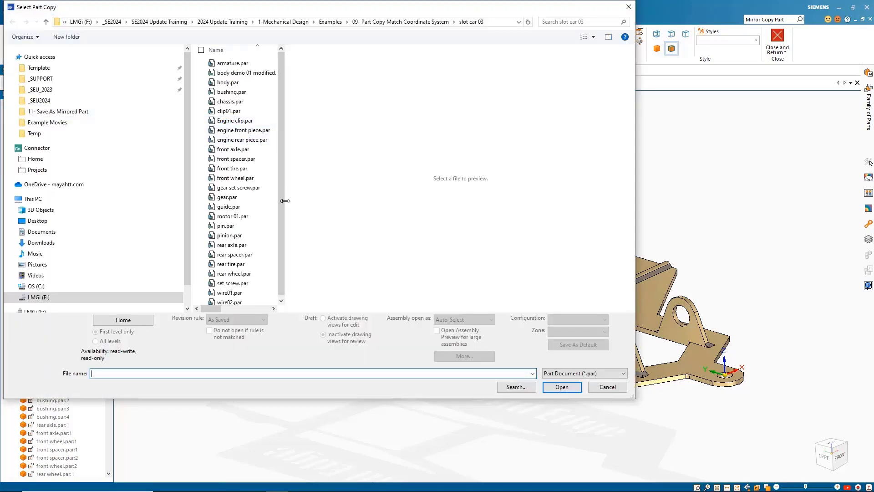
{"action": "left_click_drag", "start_coordinate": [287, 199], "coordinate": [499, 197]}
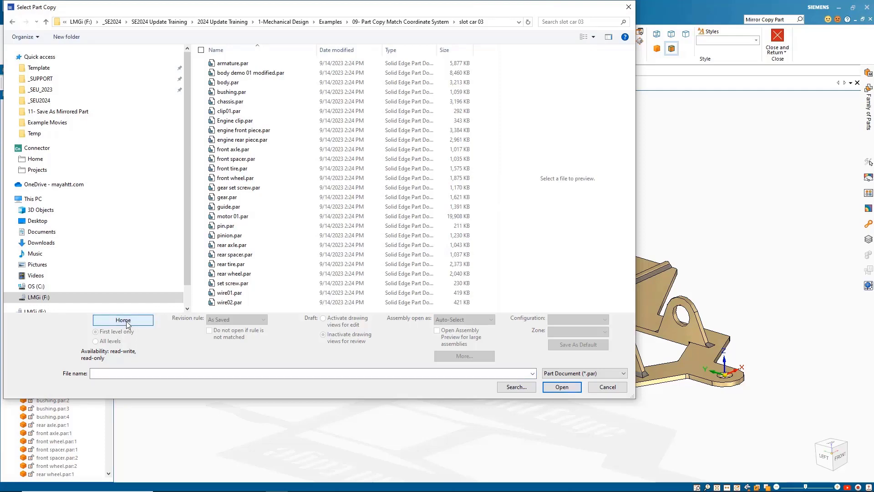
{"action": "left_click", "coordinate": [235, 217]}
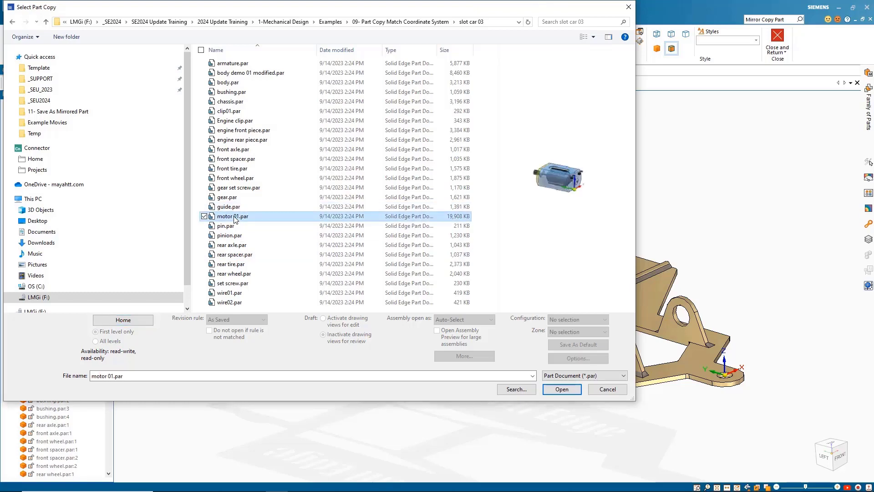
{"action": "left_click", "coordinate": [562, 390]}
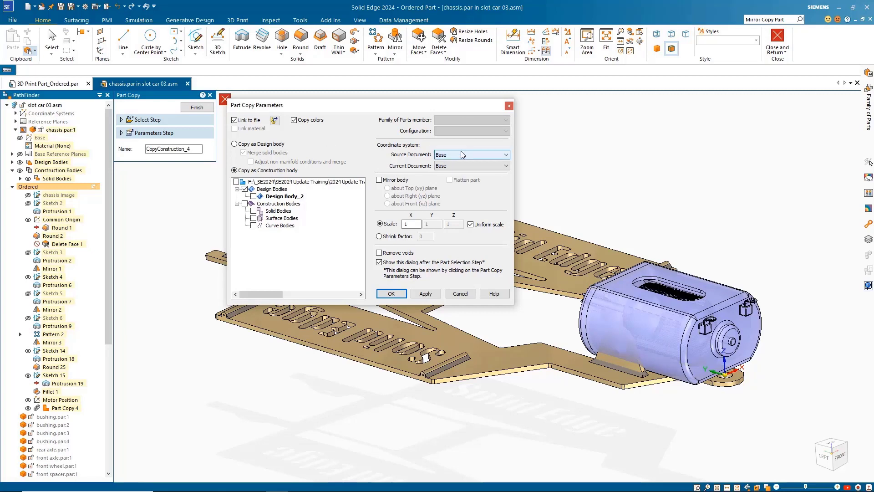
Step: Set the part copy's source coordinate system to Common Origin and its current document coordinate system to Motor Position
{"action": "left_click", "coordinate": [454, 157]}
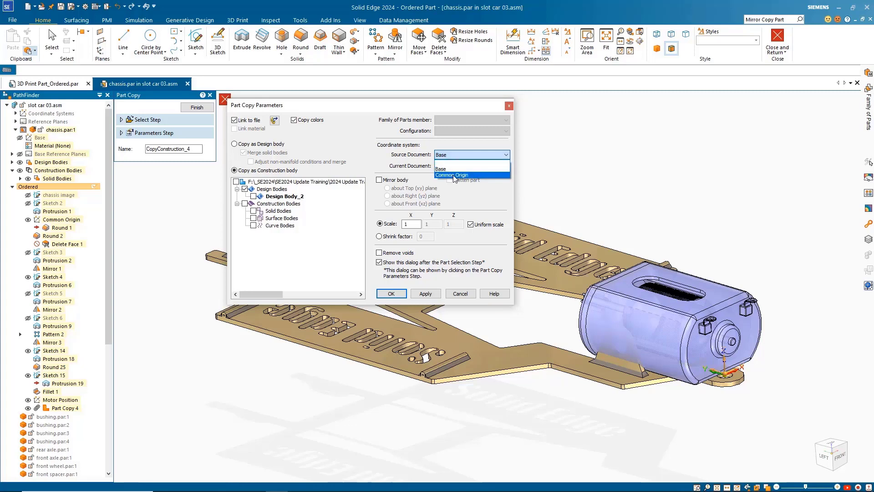
{"action": "left_click", "coordinate": [454, 176]}
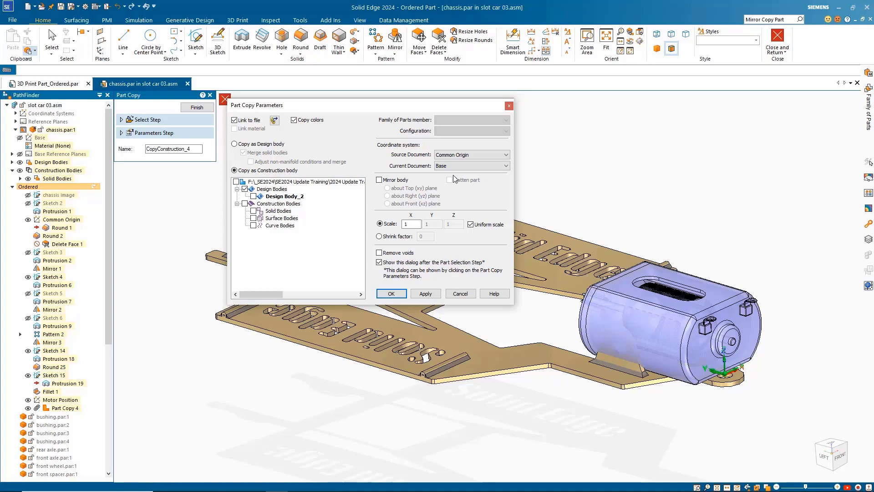
{"action": "left_click", "coordinate": [453, 168]}
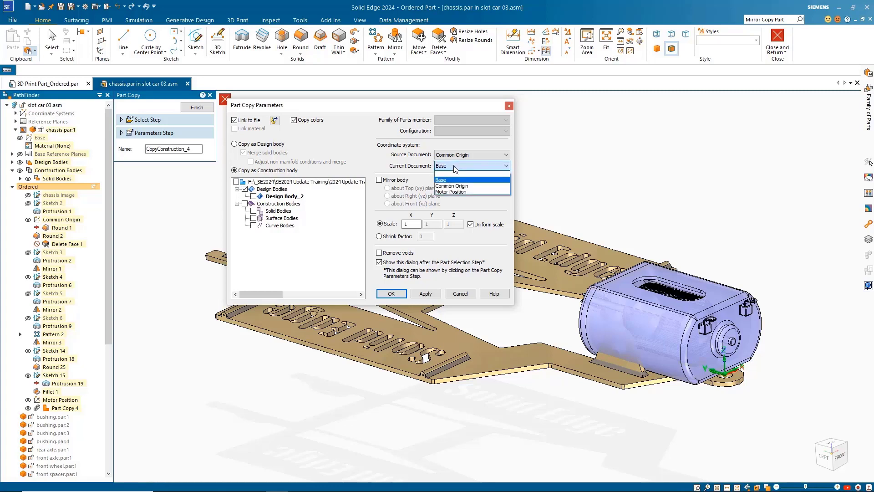
{"action": "left_click", "coordinate": [452, 192]}
{"action": "left_click_drag", "start_coordinate": [385, 110], "coordinate": [637, 128]}
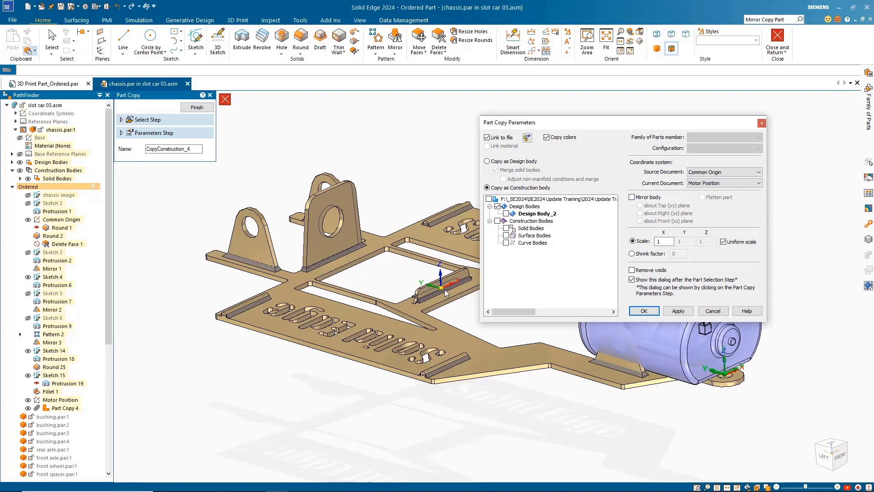
Step: Apply the part copy parameters, finish the motor copy, and leave in-place editing of the chassis
{"action": "left_click", "coordinate": [644, 311]}
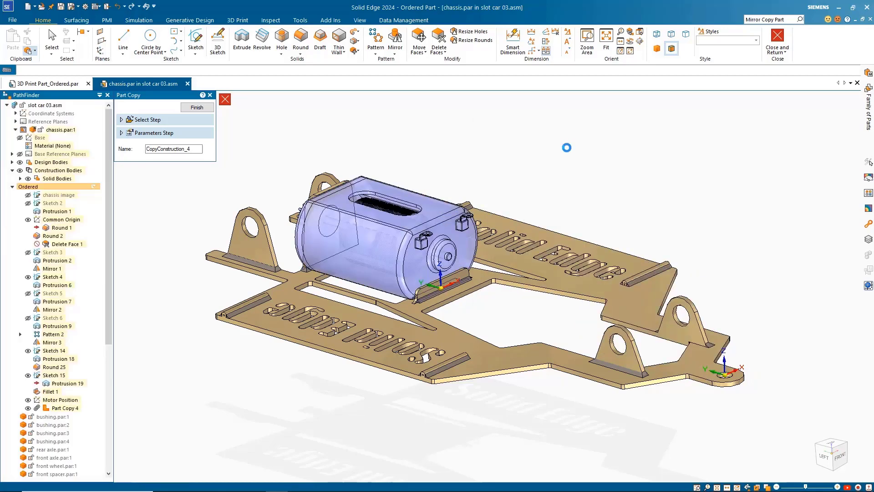
{"action": "left_click", "coordinate": [197, 108]}
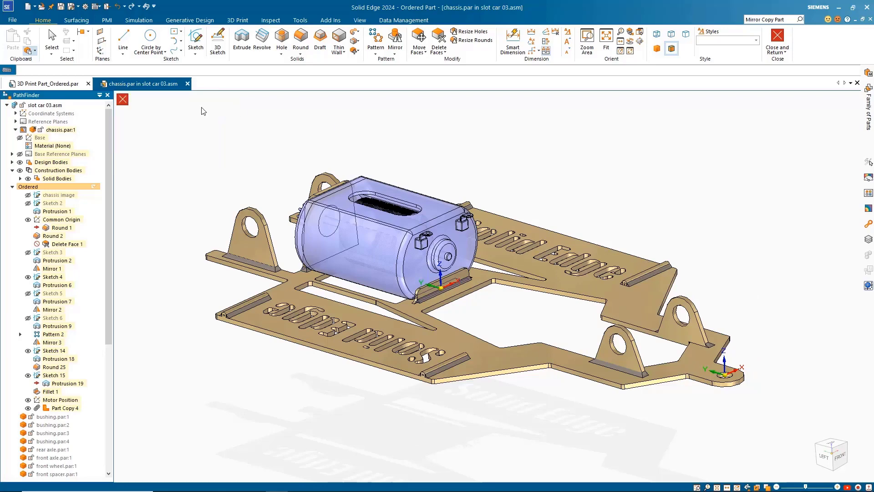
{"action": "left_click", "coordinate": [123, 102]}
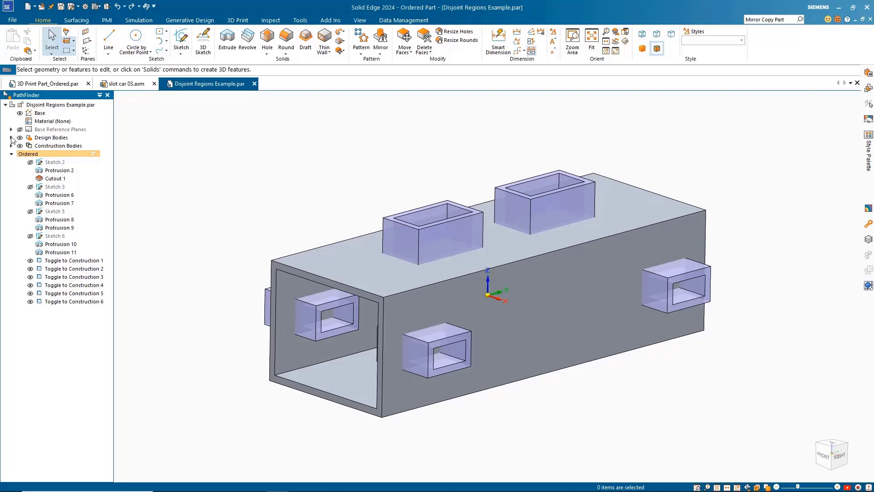
Step: Expand the design bodies and the construction solid bodies of Disjoint Regions Example.par in the model tree
{"action": "left_click", "coordinate": [11, 138]}
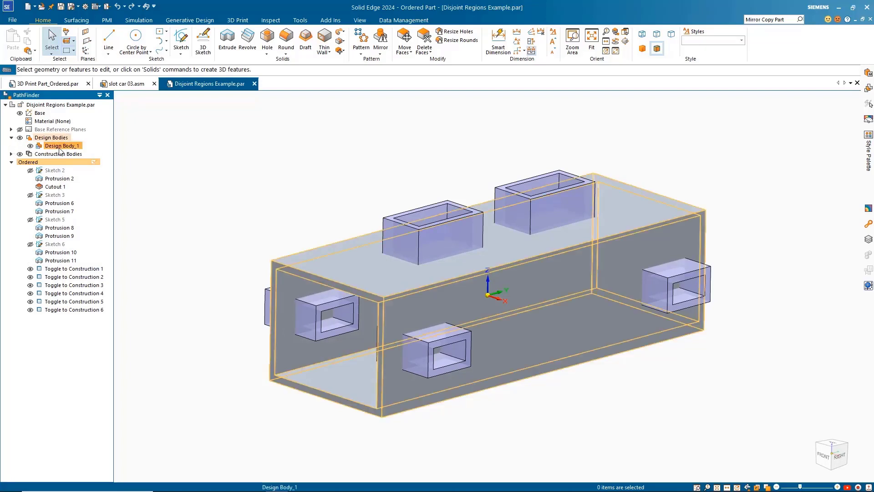
{"action": "left_click", "coordinate": [11, 154]}
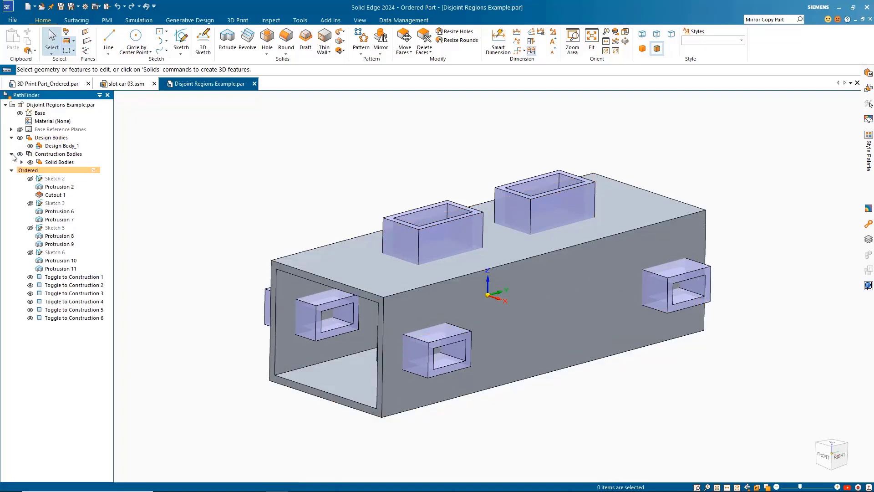
{"action": "left_click", "coordinate": [21, 162]}
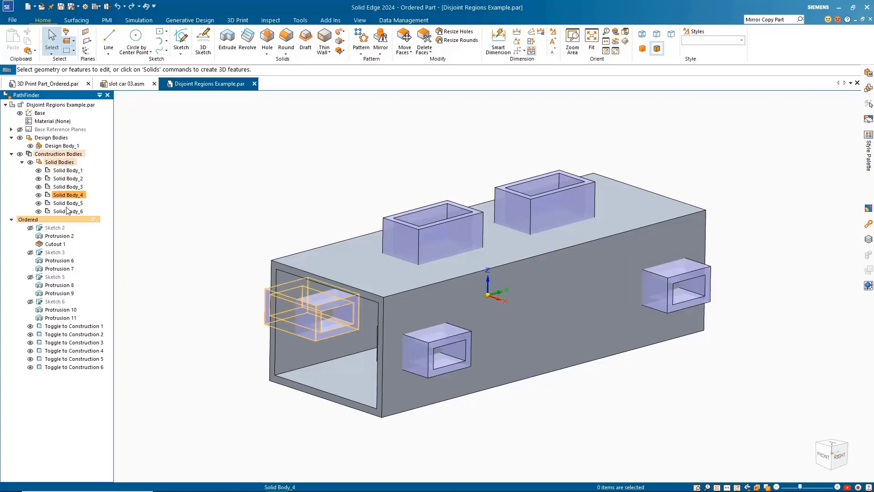
Step: Subtract Solid Body_1 from Design Body_1 as the target
{"action": "left_click", "coordinate": [343, 52]}
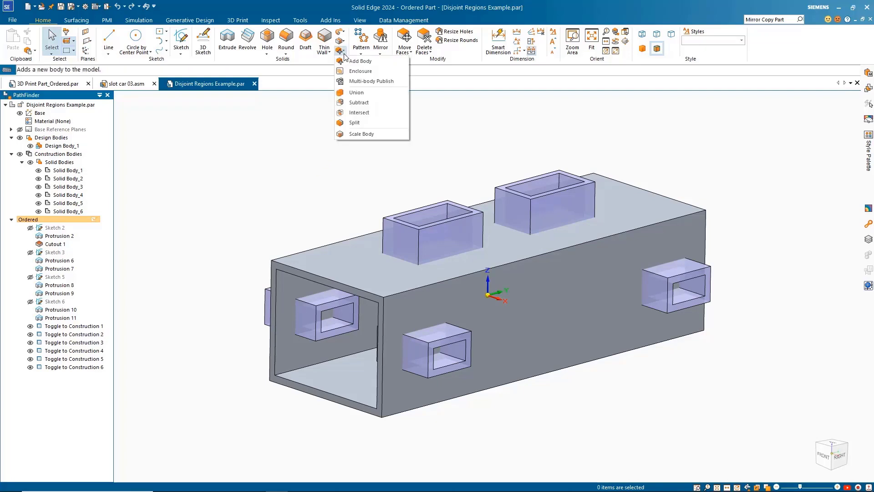
{"action": "left_click", "coordinate": [361, 102]}
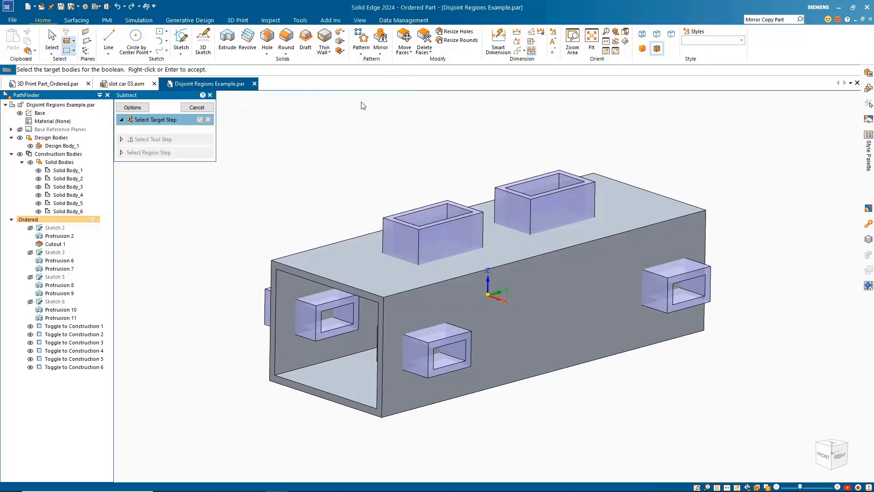
{"action": "left_click", "coordinate": [351, 253]}
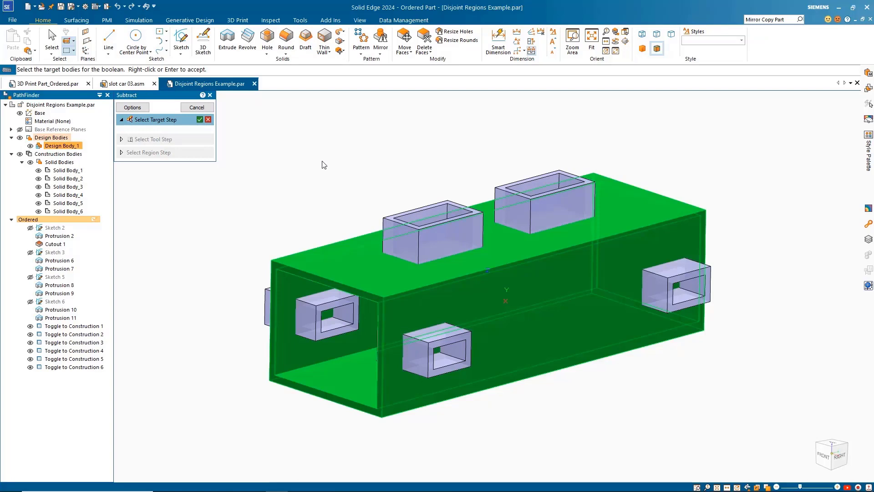
{"action": "key", "text": "Return"}
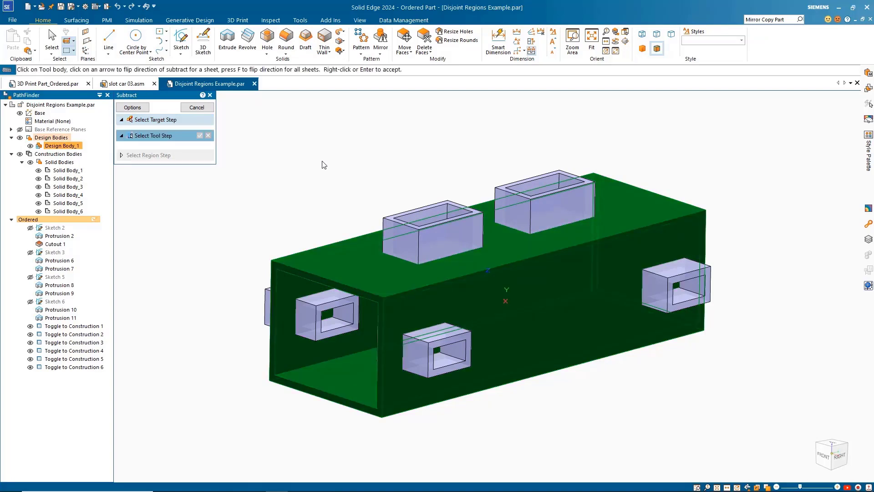
{"action": "left_click", "coordinate": [67, 171]}
{"action": "key", "text": "Return"}
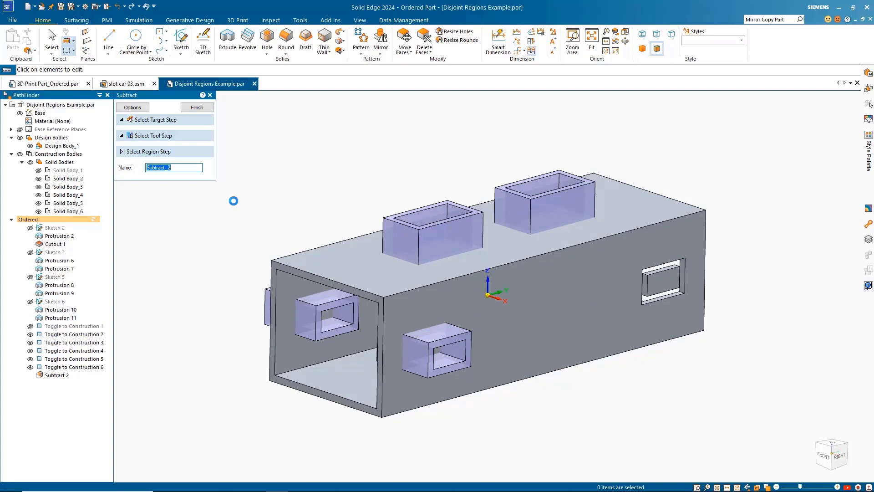
Step: Reopen the subtract's tool selection and add Solid Body_2 through Solid Body_6 as further tool bodies
{"action": "left_click", "coordinate": [80, 175]}
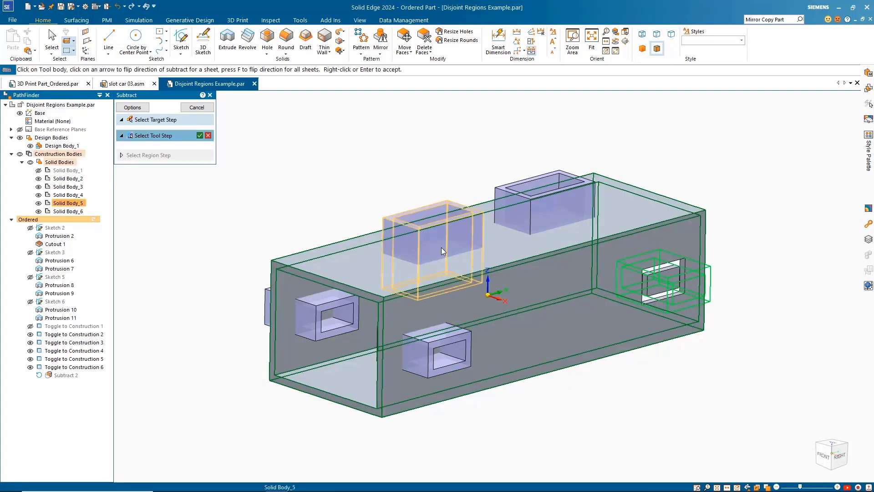
{"action": "left_click", "coordinate": [442, 251]}
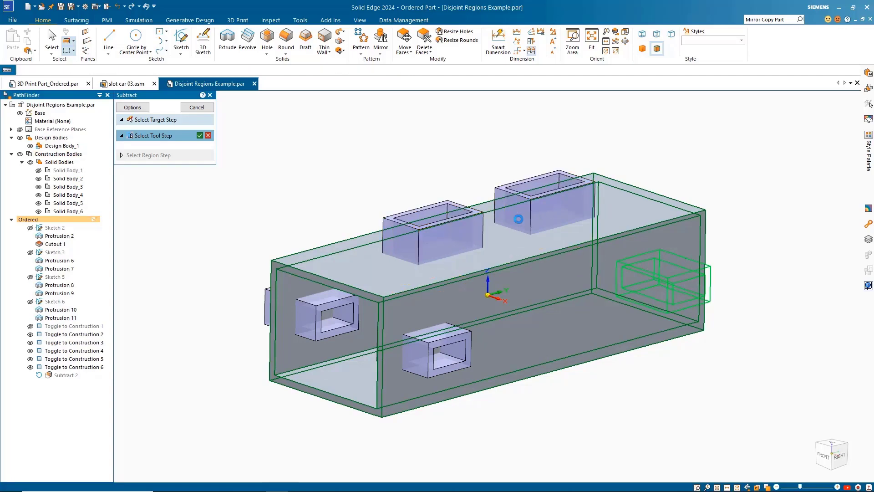
{"action": "left_click", "coordinate": [432, 236]}
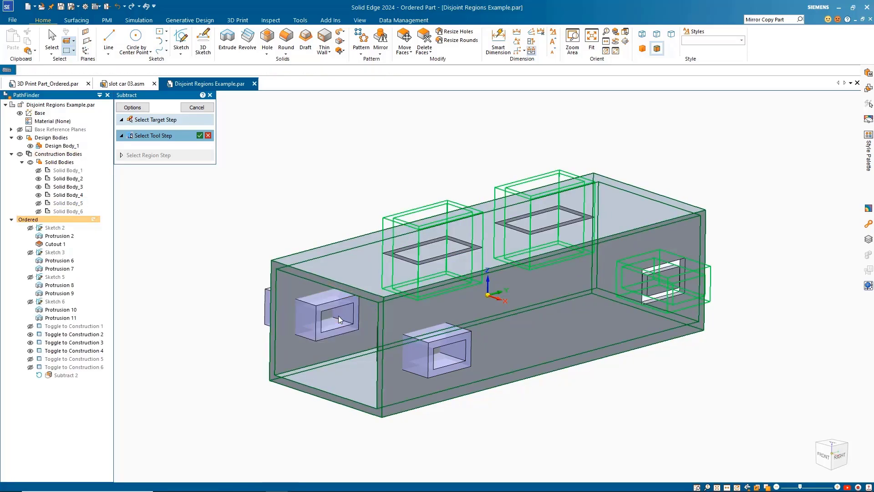
{"action": "left_click", "coordinate": [327, 314]}
{"action": "left_click", "coordinate": [451, 364]}
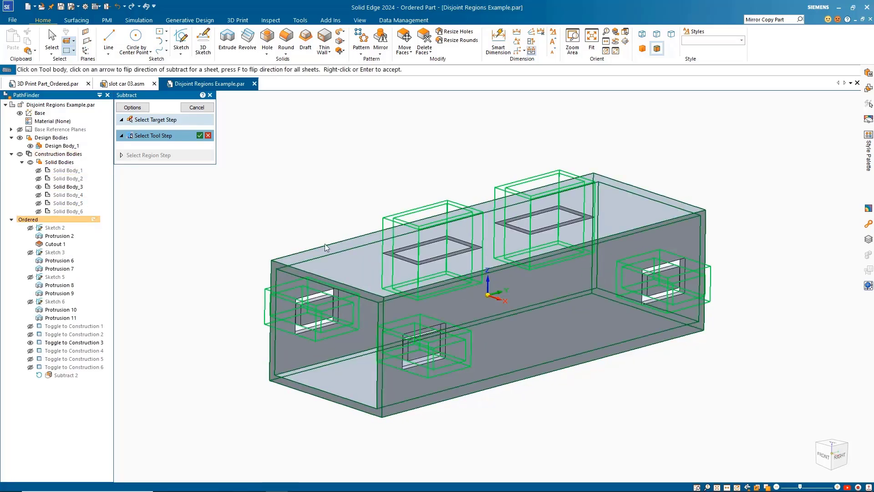
{"action": "left_click", "coordinate": [77, 187]}
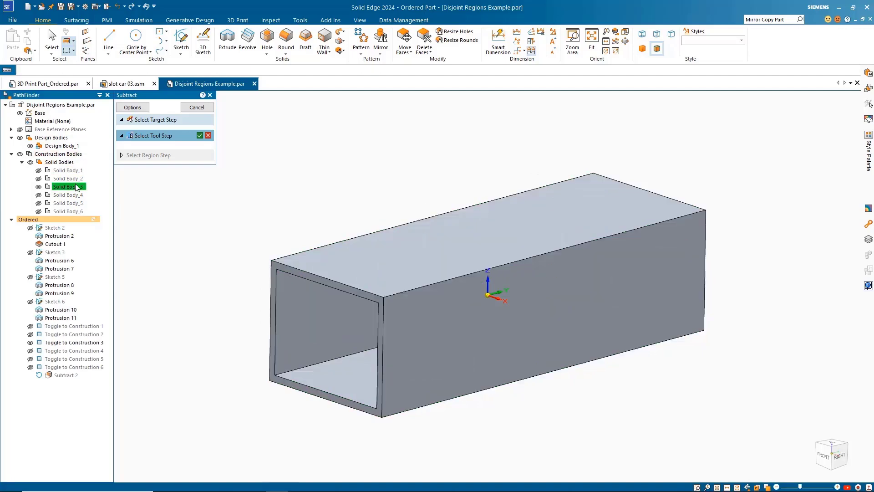
{"action": "right_click", "coordinate": [208, 210]}
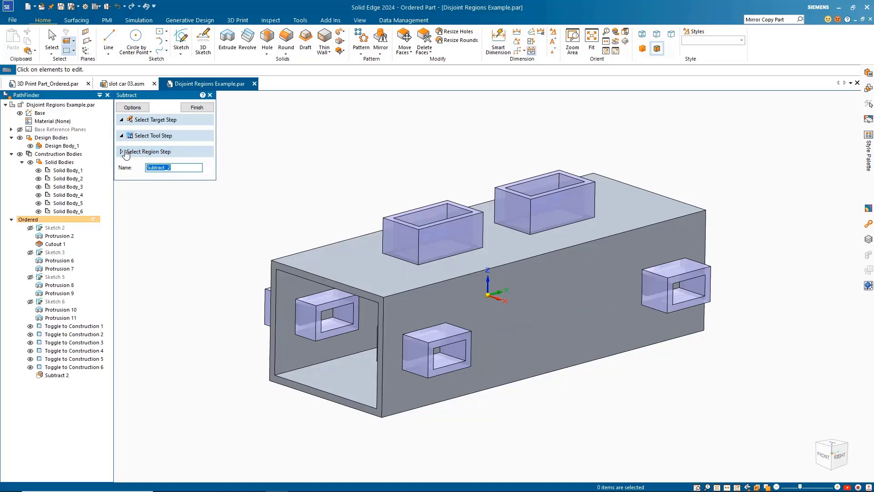
Step: In the subtract's region selection, mark all internal disjoint regions for removal and accept them
{"action": "left_click", "coordinate": [126, 152]}
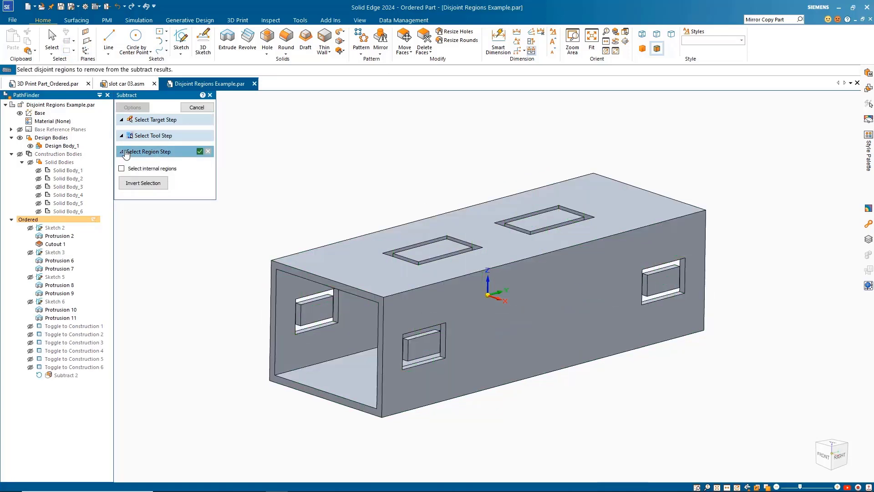
{"action": "left_click", "coordinate": [309, 310]}
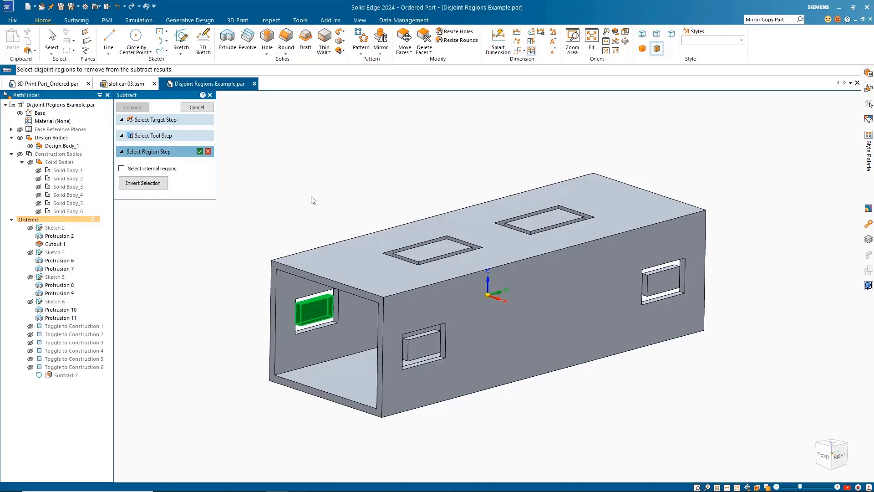
{"action": "left_click", "coordinate": [148, 169]}
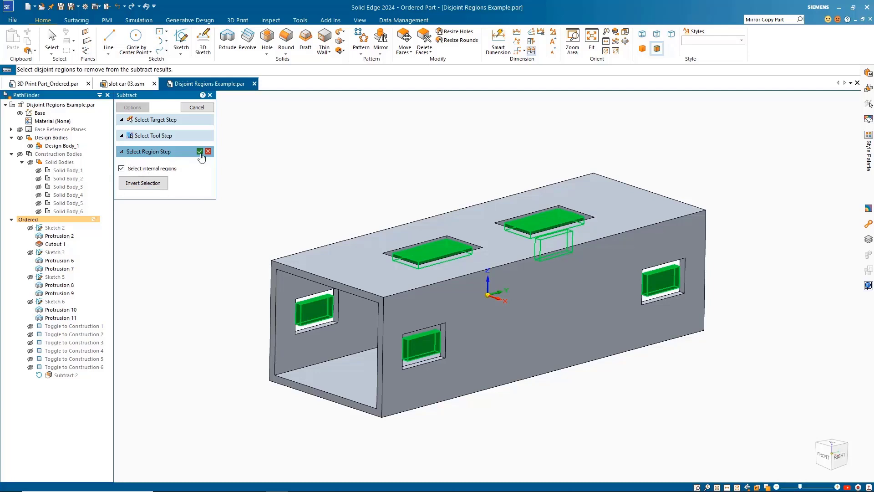
{"action": "left_click", "coordinate": [199, 152]}
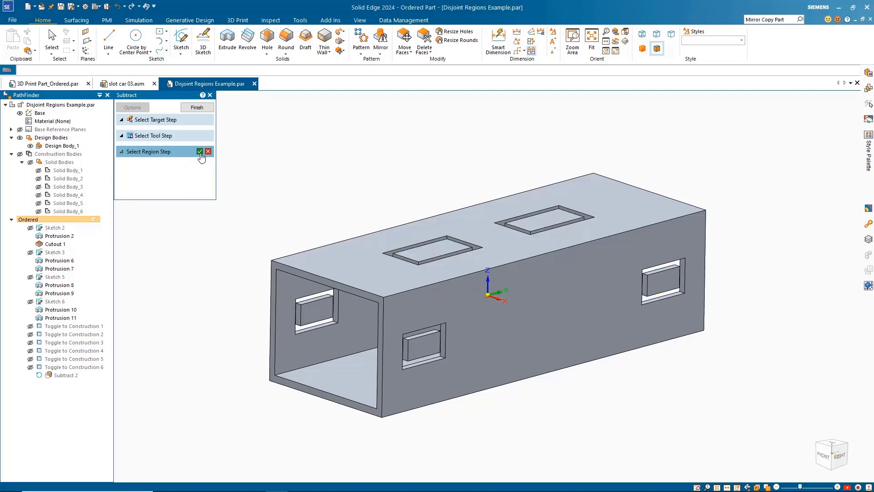
Step: Finish the subtract and hide the construction solid bodies
{"action": "left_click", "coordinate": [195, 107]}
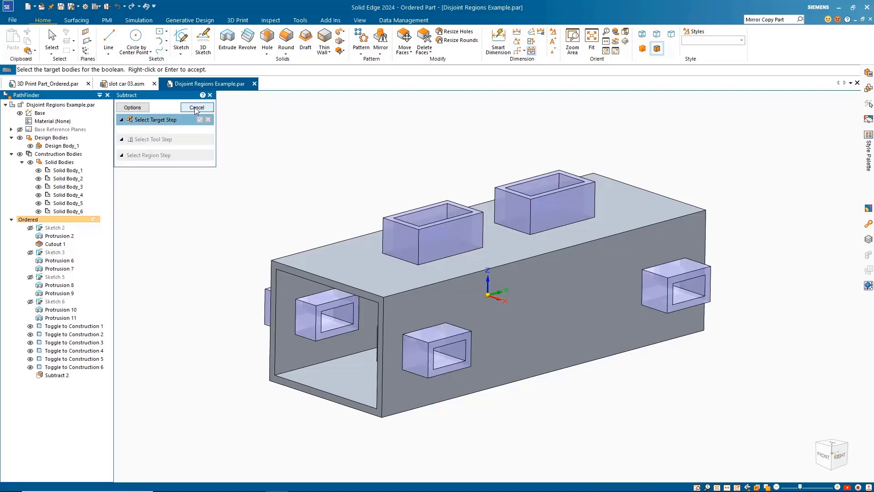
{"action": "left_click", "coordinate": [30, 162]}
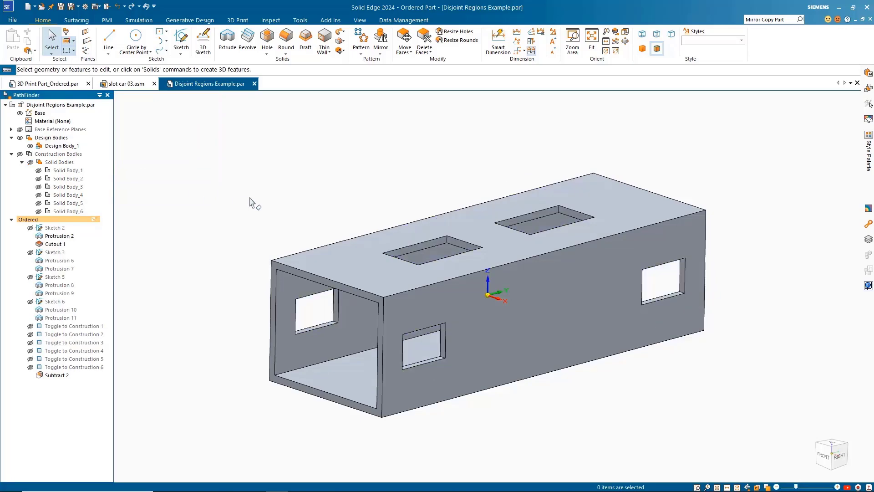
{"action": "middle_click_drag", "start_coordinate": [249, 198], "coordinate": [250, 198]}
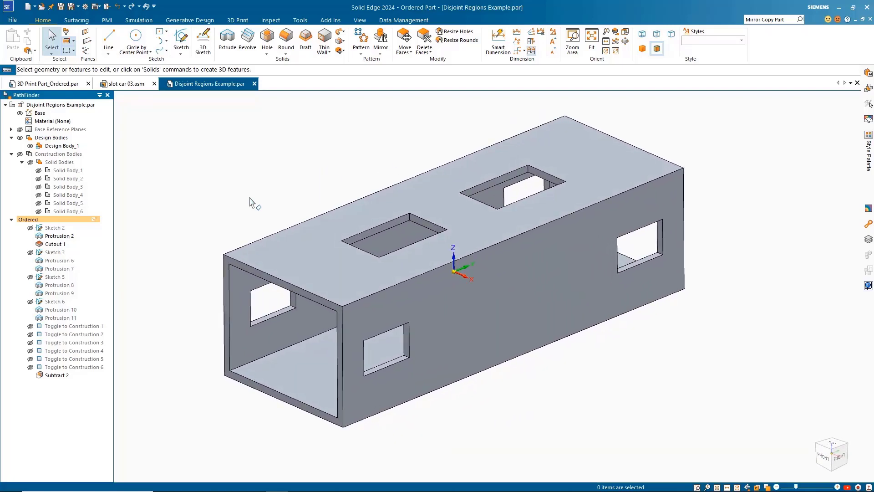
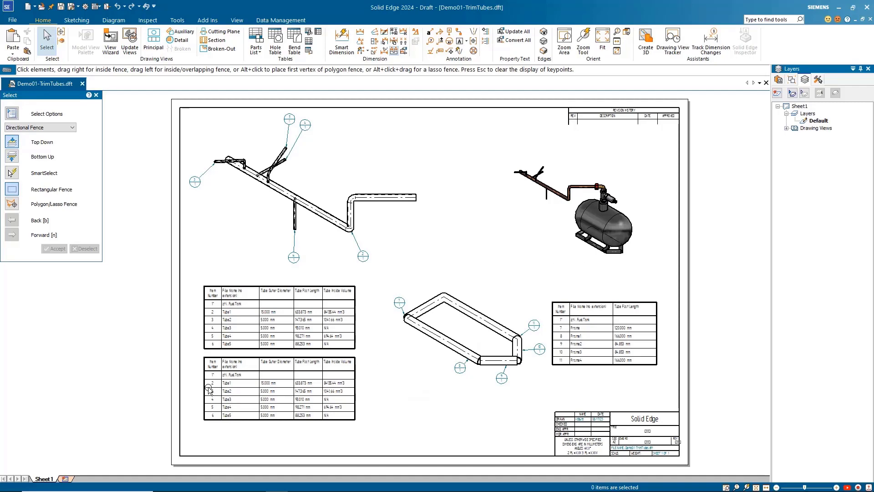
Step: Compare the tube parts list in Demo01-TrimTubes.dft with the matching table below it, checking tube flat lengths and inside volumes
{"action": "scroll", "coordinate": [182, 333], "scroll_direction": "up", "scroll_amount": 1}
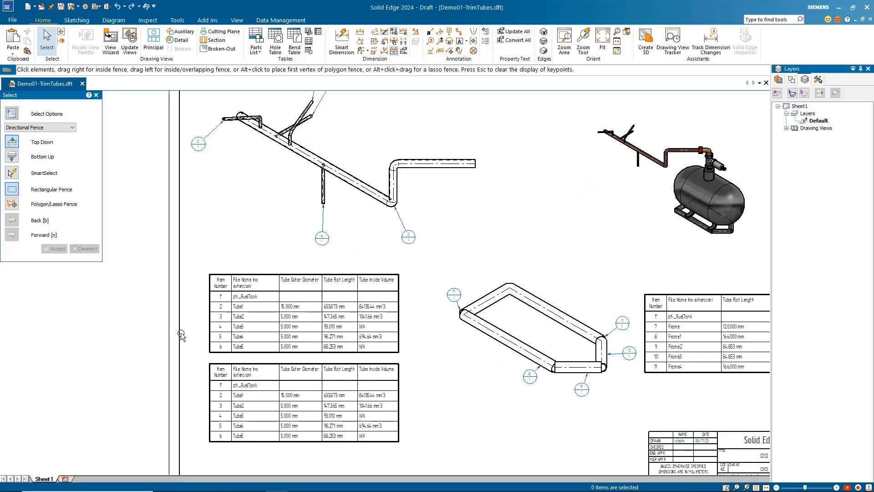
{"action": "scroll", "coordinate": [181, 332], "scroll_direction": "up", "scroll_amount": 1}
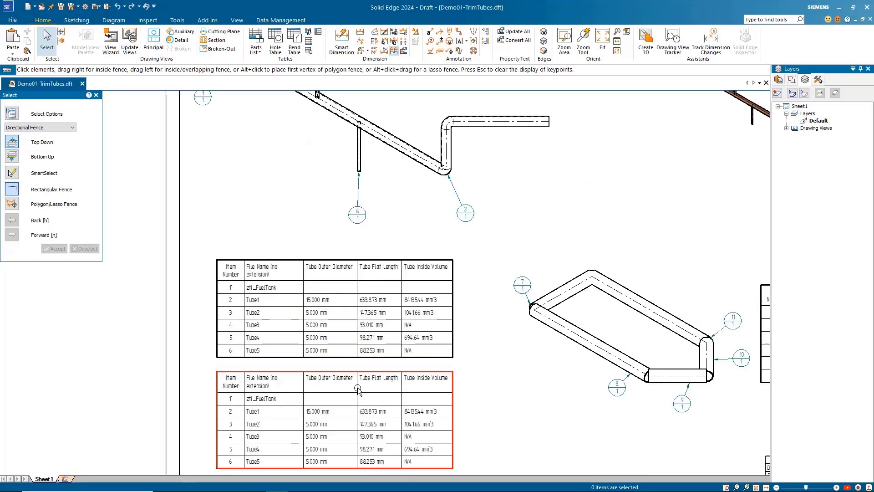
{"action": "left_click", "coordinate": [366, 372]}
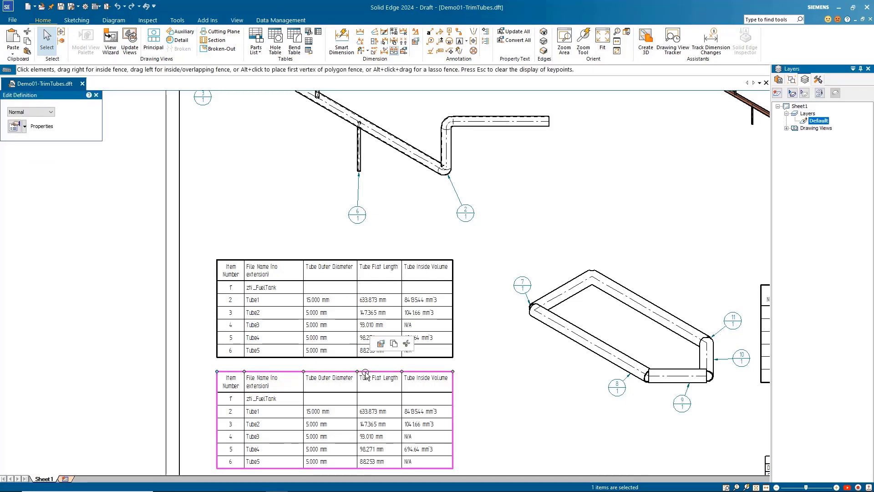
{"action": "left_click", "coordinate": [362, 279]}
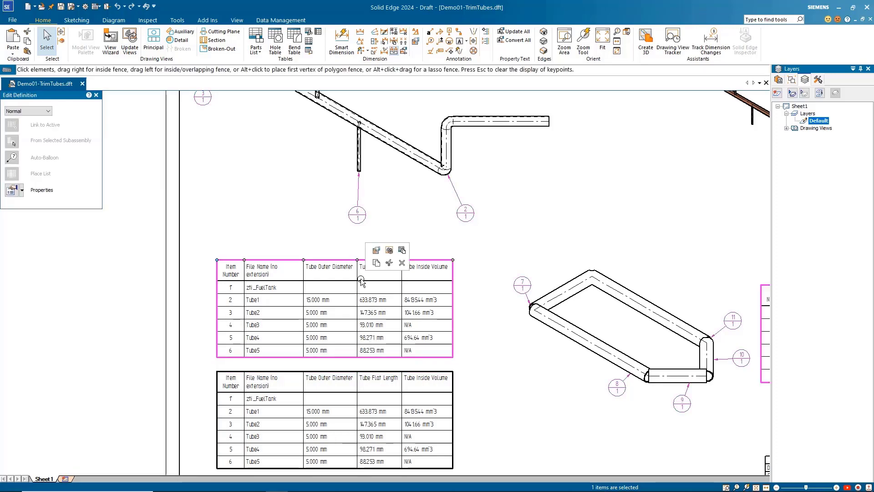
{"action": "left_click", "coordinate": [376, 376]}
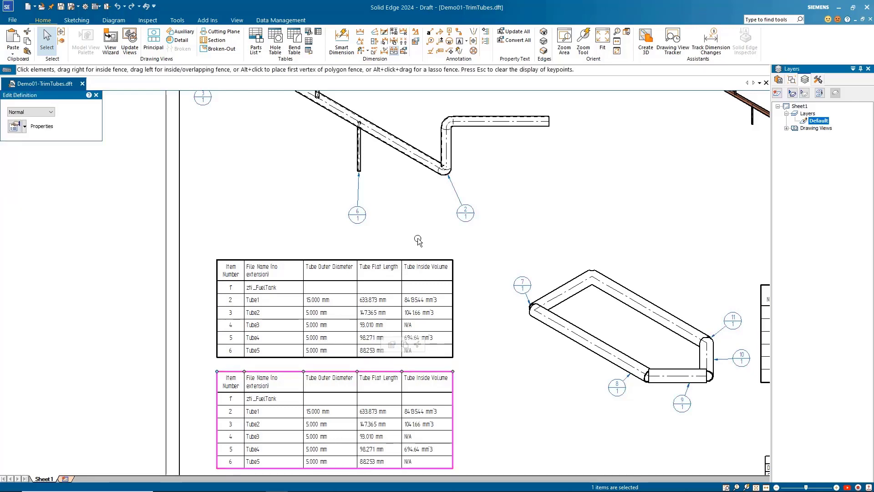
{"action": "scroll", "coordinate": [247, 255], "scroll_direction": "down", "scroll_amount": 2}
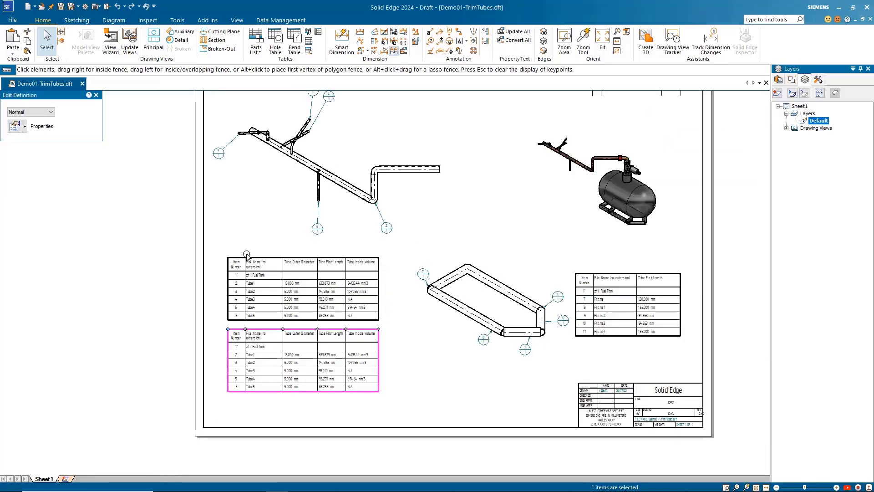
Step: Open Demo01-TrimTubes.asm from the shaded fuel tank drawing view and bring the tube junction into close view
{"action": "left_click", "coordinate": [603, 185]}
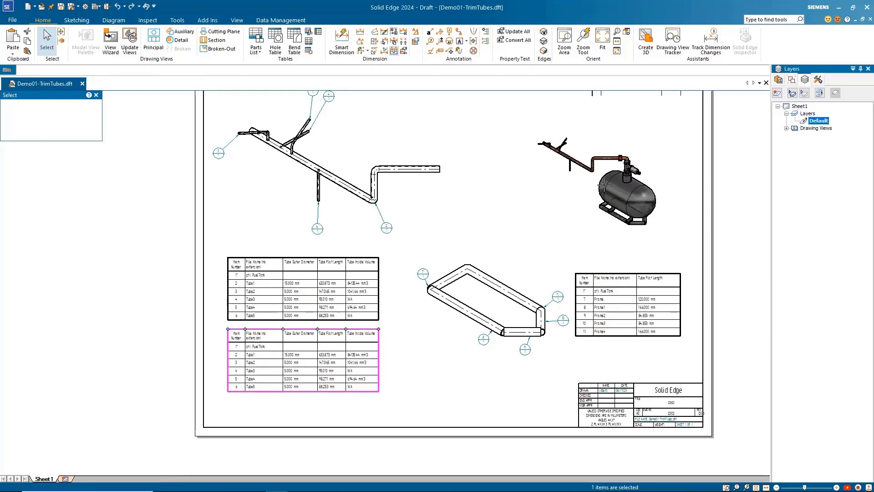
{"action": "double_click", "coordinate": [604, 185]}
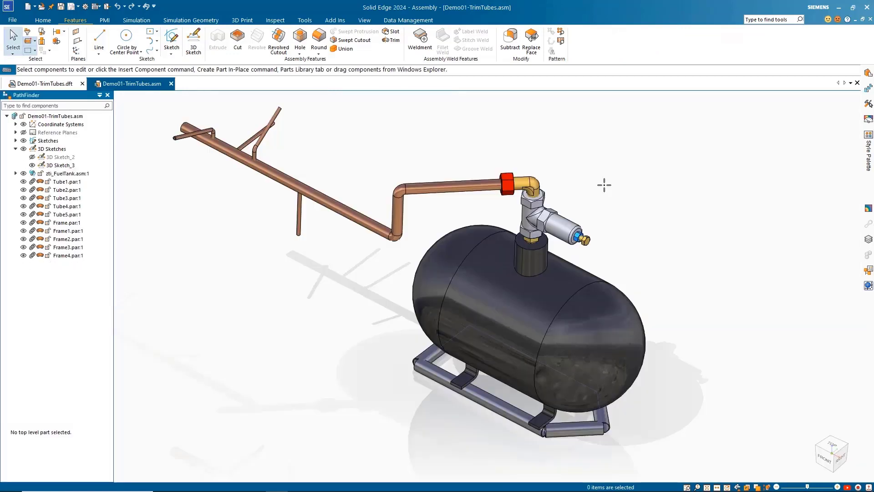
{"action": "middle_click_drag", "start_coordinate": [345, 314], "coordinate": [345, 314]}
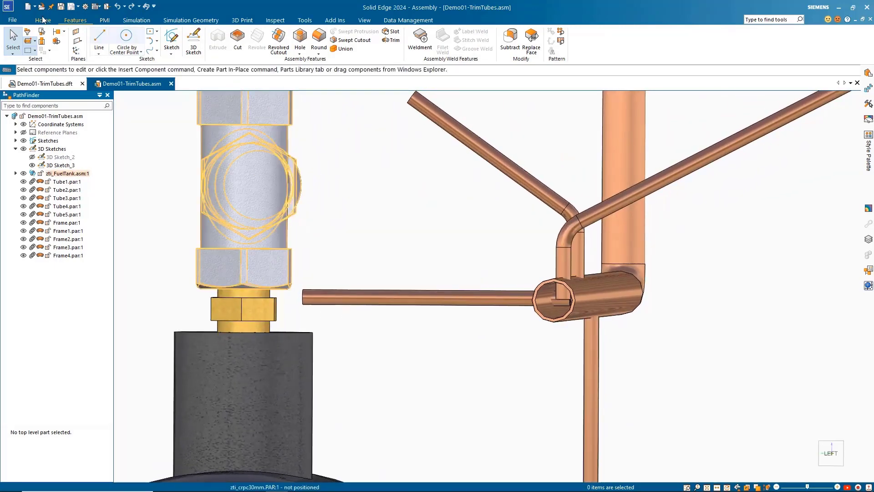
Step: Trim Tube2 against the primary tube Tube1, creating the trim as an assembly-driven part feature
{"action": "left_click", "coordinate": [393, 41]}
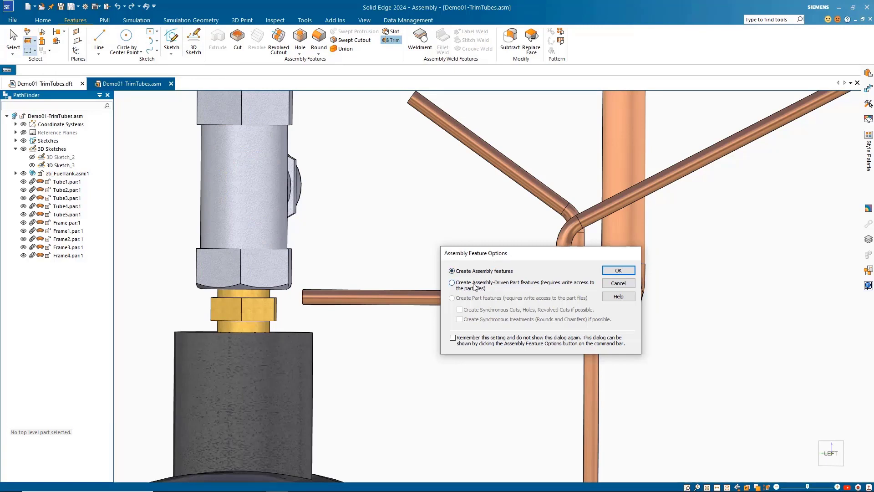
{"action": "left_click_drag", "start_coordinate": [512, 255], "coordinate": [306, 170]}
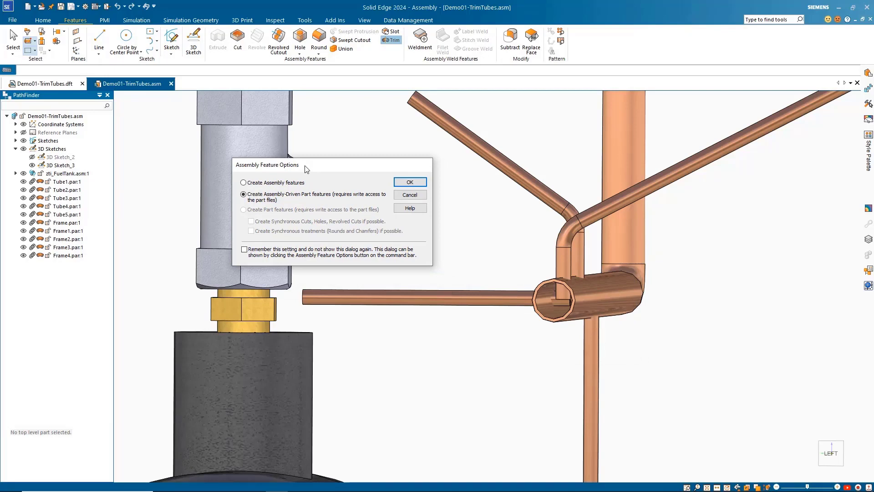
{"action": "left_click", "coordinate": [410, 183]}
{"action": "left_click", "coordinate": [576, 316]}
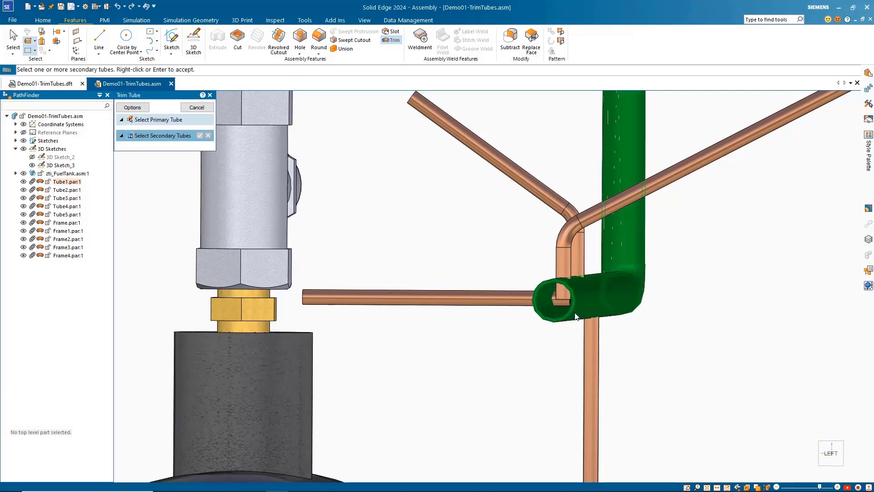
{"action": "left_click", "coordinate": [564, 264]}
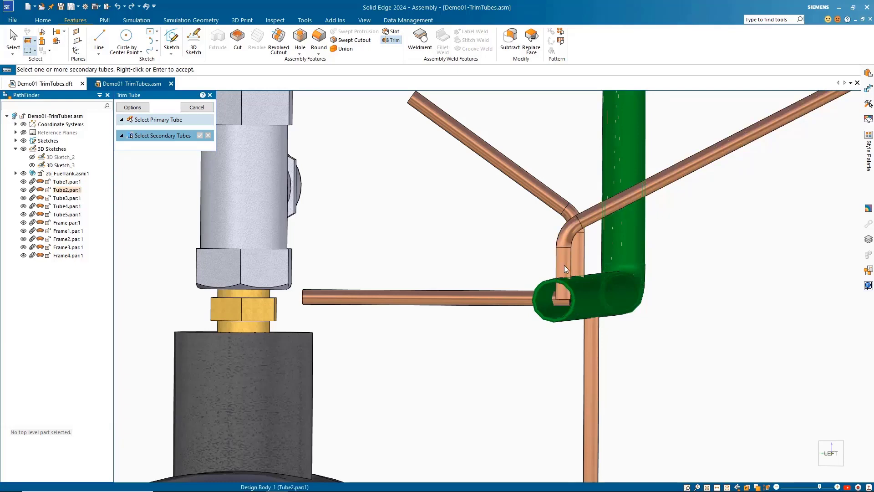
{"action": "right_click", "coordinate": [483, 333]}
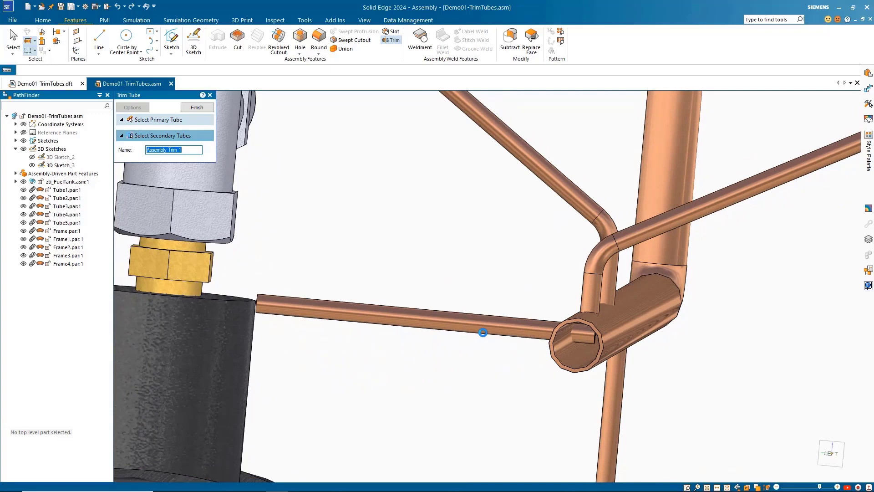
{"action": "left_click", "coordinate": [203, 109]}
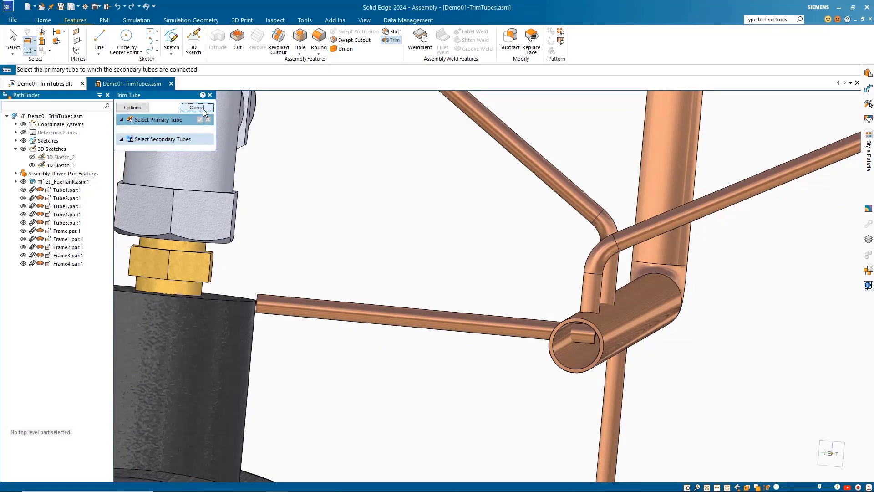
Step: Trim the secondary tubes Tube3, Tube4 and Tube5 against the primary tube Tube1 in one trim and end the command
{"action": "left_click", "coordinate": [627, 332]}
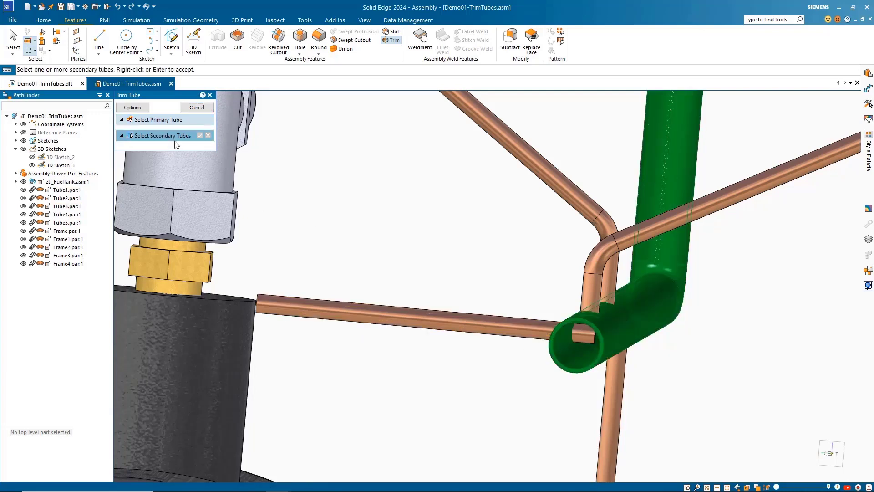
{"action": "left_click", "coordinate": [496, 334]}
{"action": "left_click", "coordinate": [608, 216]}
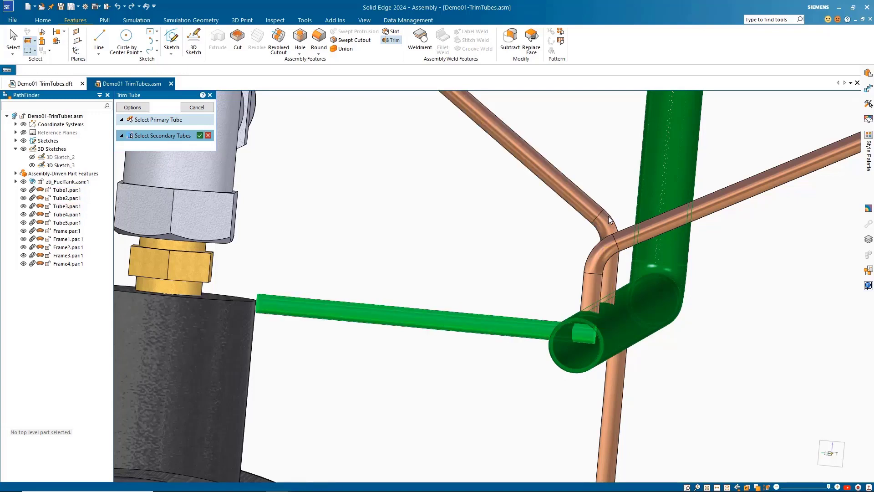
{"action": "left_click", "coordinate": [618, 389]}
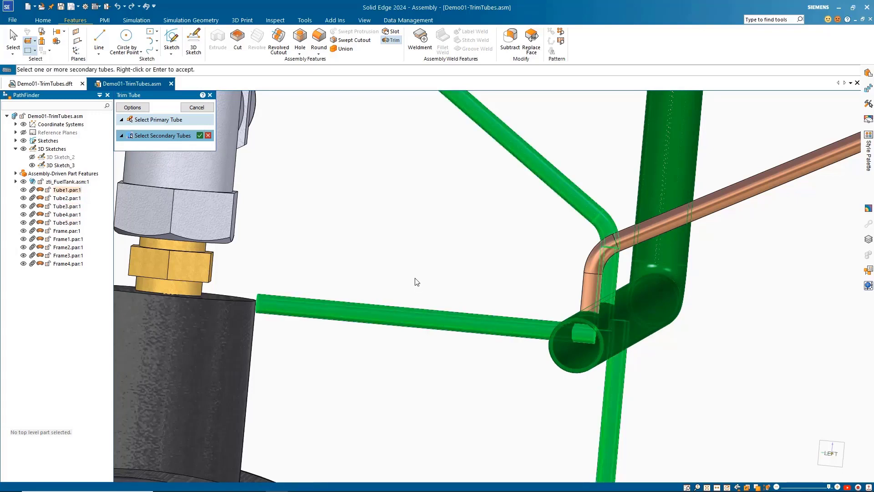
{"action": "right_click", "coordinate": [439, 235]}
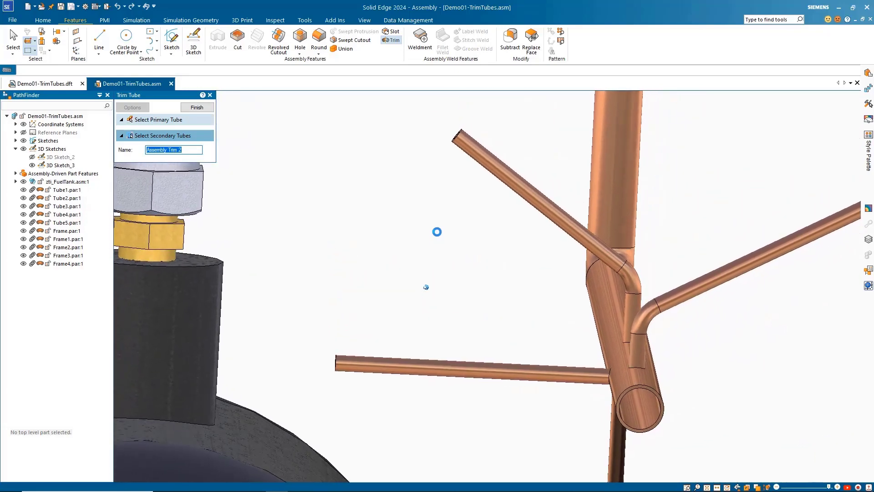
{"action": "left_click", "coordinate": [197, 107]}
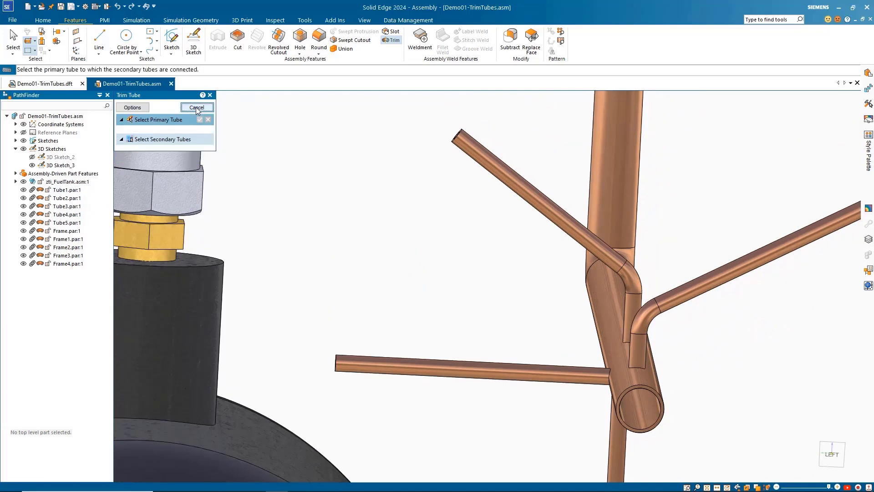
{"action": "left_click", "coordinate": [197, 107]}
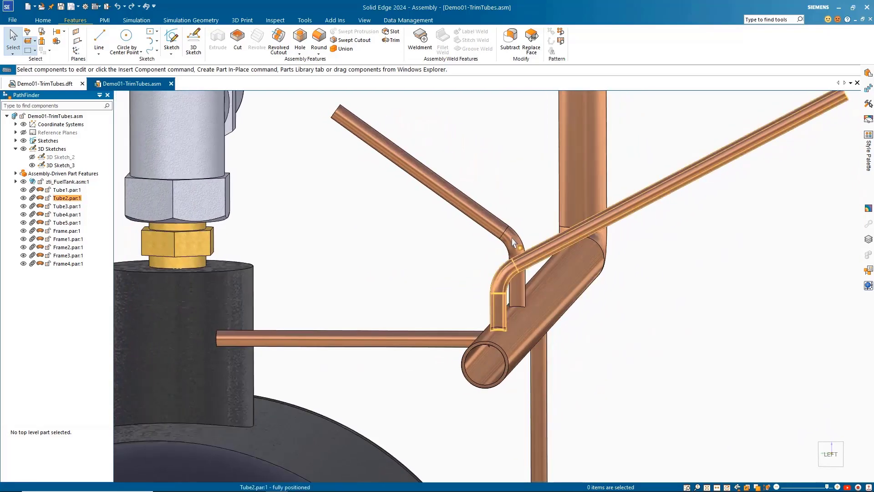
Step: Inspect the trimmed end of Tube2 in place with its inter-part copy hidden, and return to the assembly
{"action": "left_click", "coordinate": [505, 291]}
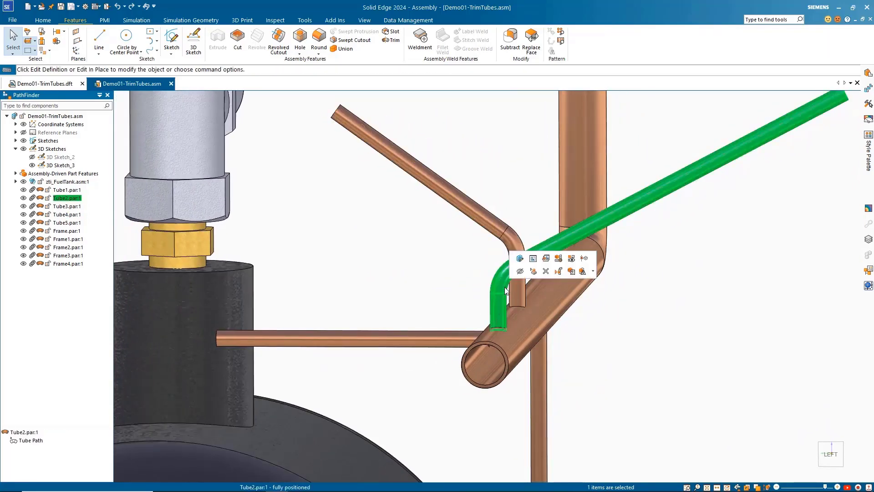
{"action": "left_click", "coordinate": [536, 261]}
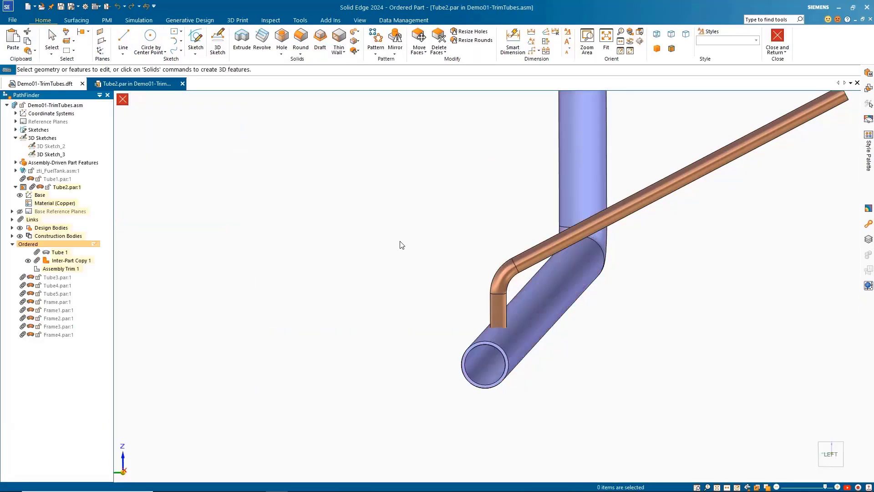
{"action": "middle_click_drag", "start_coordinate": [402, 245], "coordinate": [430, 300]}
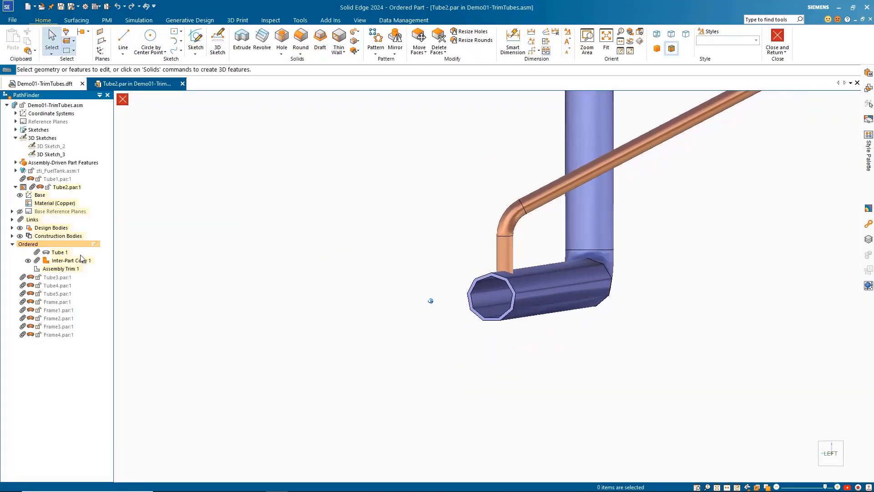
{"action": "left_click", "coordinate": [28, 261]}
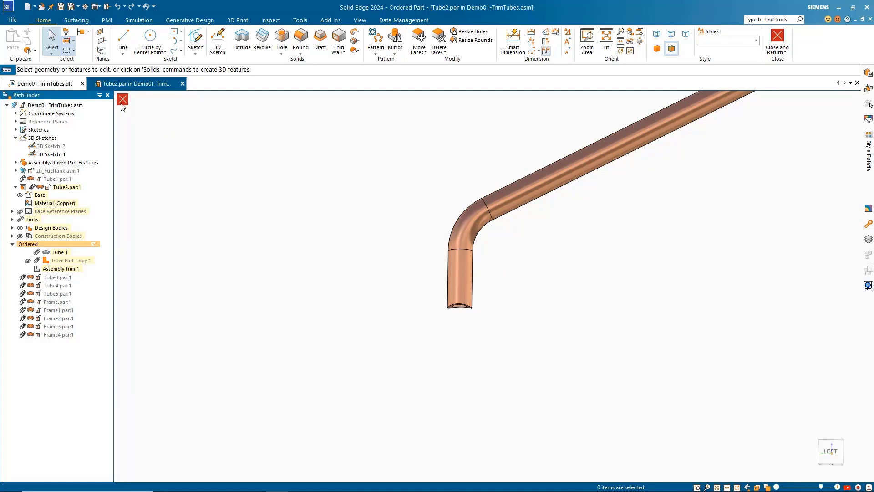
{"action": "left_click", "coordinate": [419, 50]}
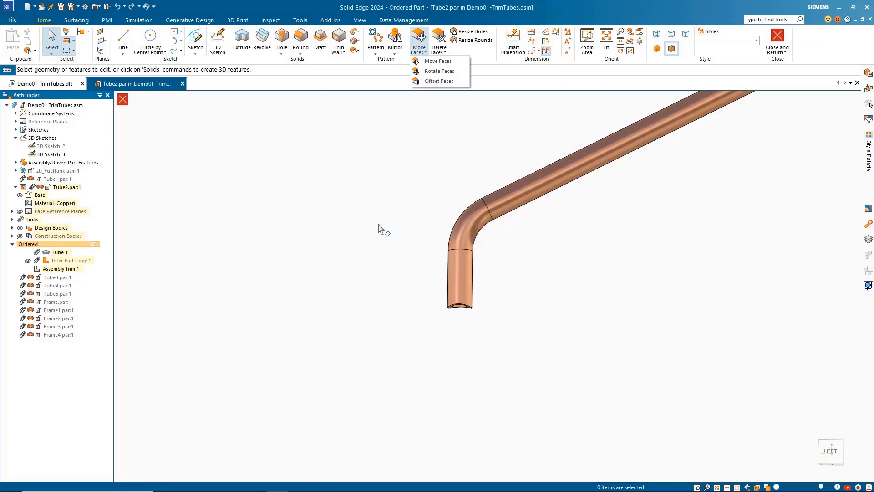
{"action": "left_click", "coordinate": [126, 103]}
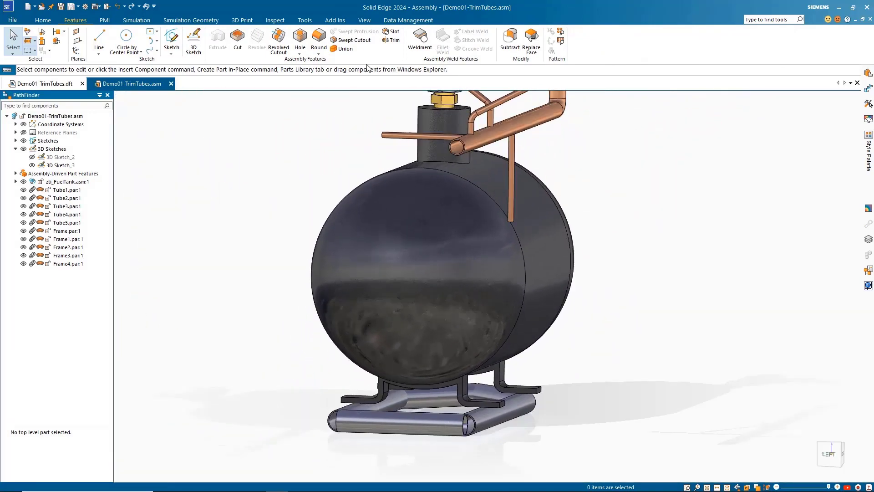
Step: Trim the long frame tubes Frame1 and Frame4 against the primary tube Frame, creating the trim as an assembly feature
{"action": "left_click", "coordinate": [394, 41]}
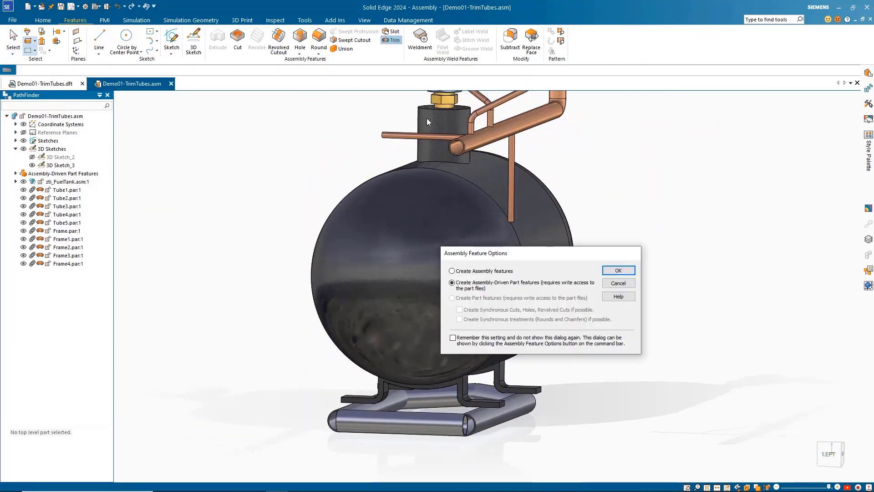
{"action": "left_click", "coordinate": [618, 271]}
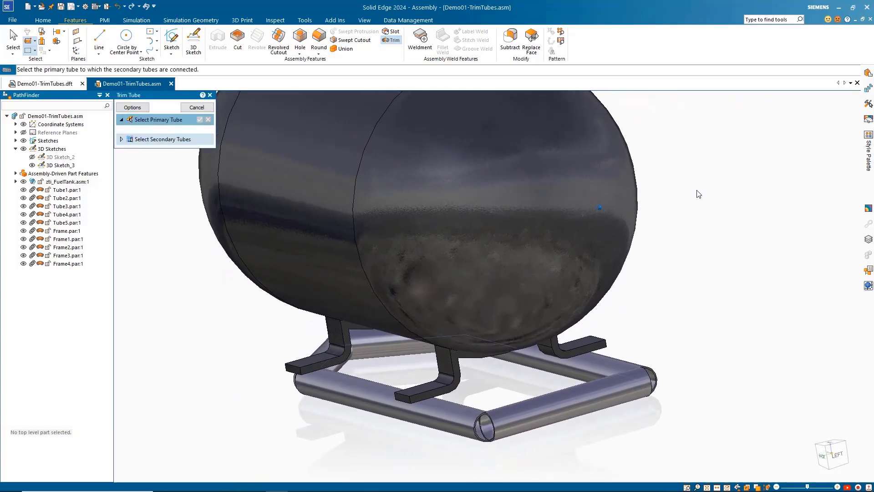
{"action": "left_click", "coordinate": [541, 411]}
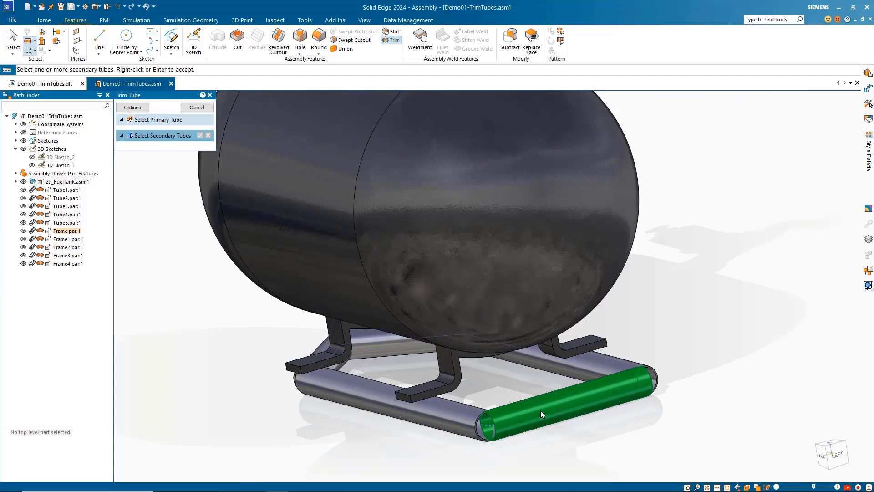
{"action": "left_click", "coordinate": [456, 421]}
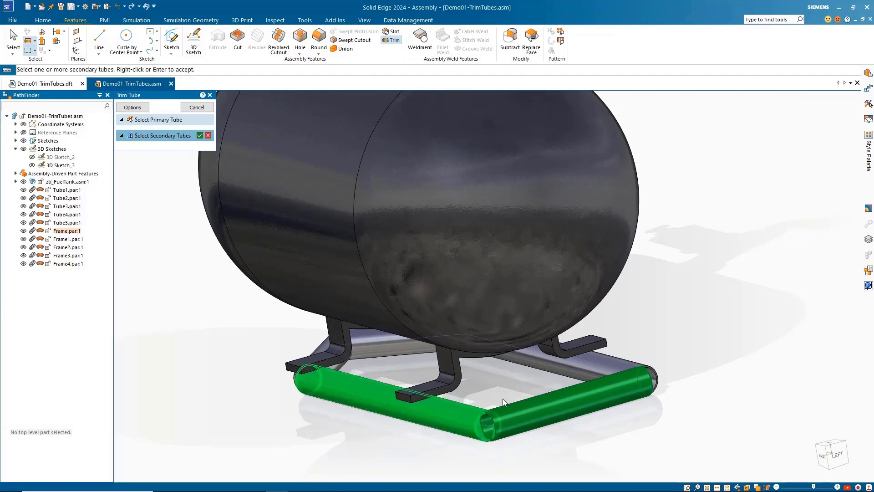
{"action": "left_click", "coordinate": [618, 368]}
{"action": "right_click", "coordinate": [691, 332]}
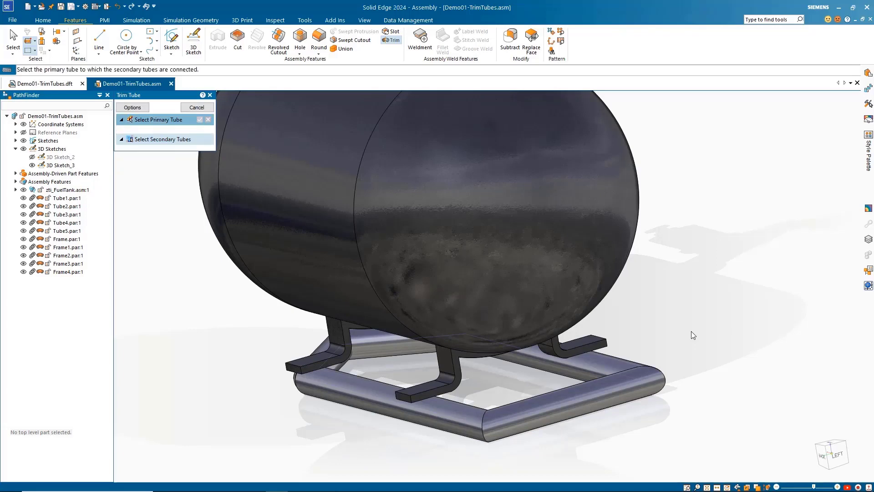
Step: Trim Frame3 against the primary tube Frame4 at the far end of the base frame
{"action": "middle_click_drag", "start_coordinate": [691, 334], "coordinate": [601, 381]}
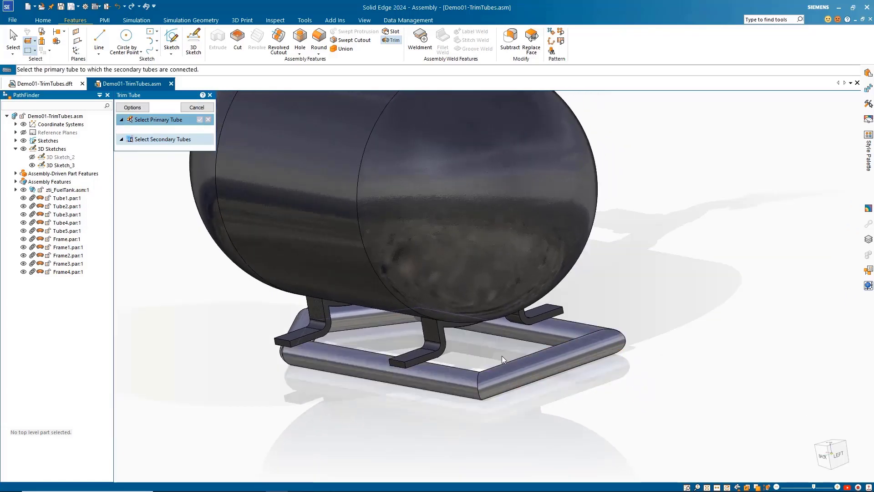
{"action": "middle_click_drag", "start_coordinate": [628, 258], "coordinate": [628, 258]}
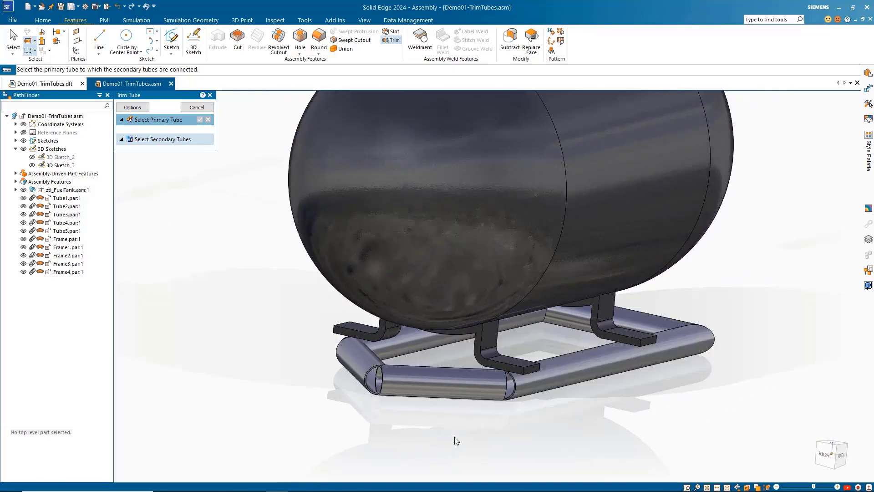
{"action": "left_click", "coordinate": [458, 389]}
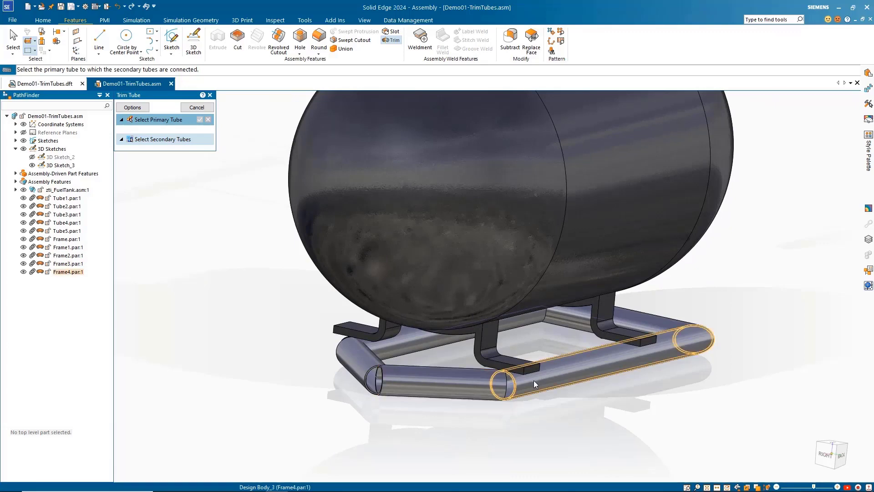
{"action": "left_click", "coordinate": [509, 398]}
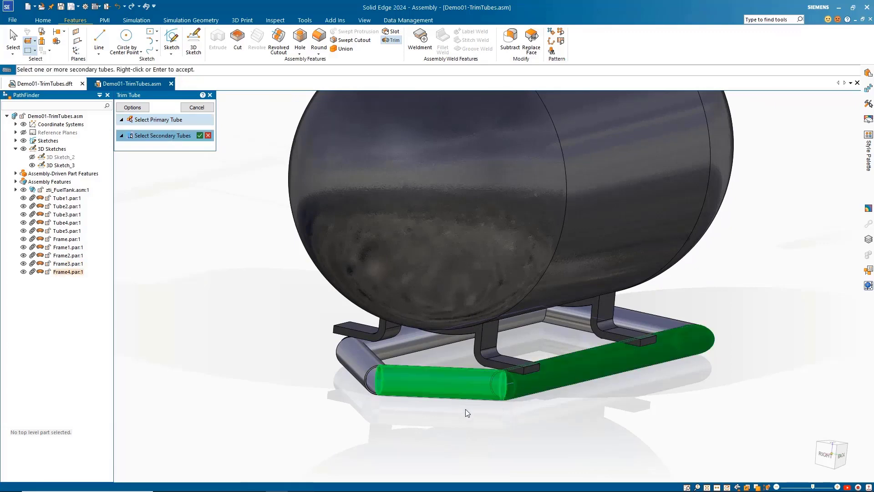
{"action": "right_click", "coordinate": [466, 423]}
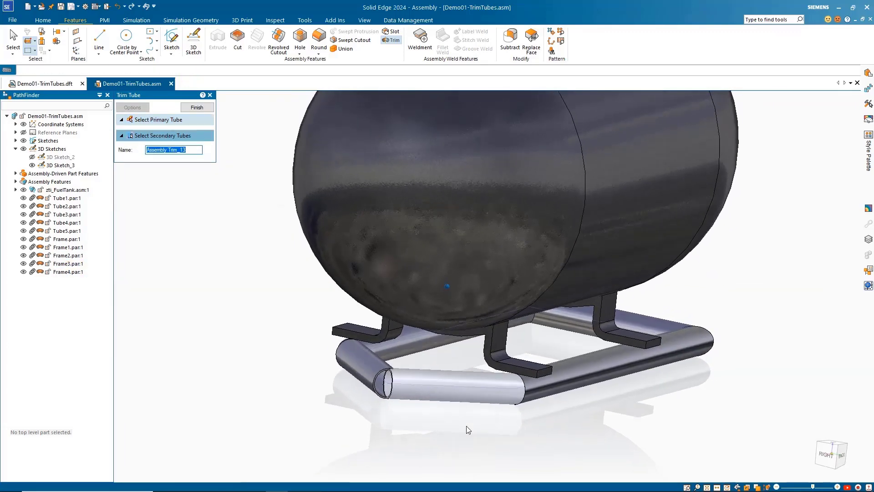
{"action": "right_click", "coordinate": [467, 425]}
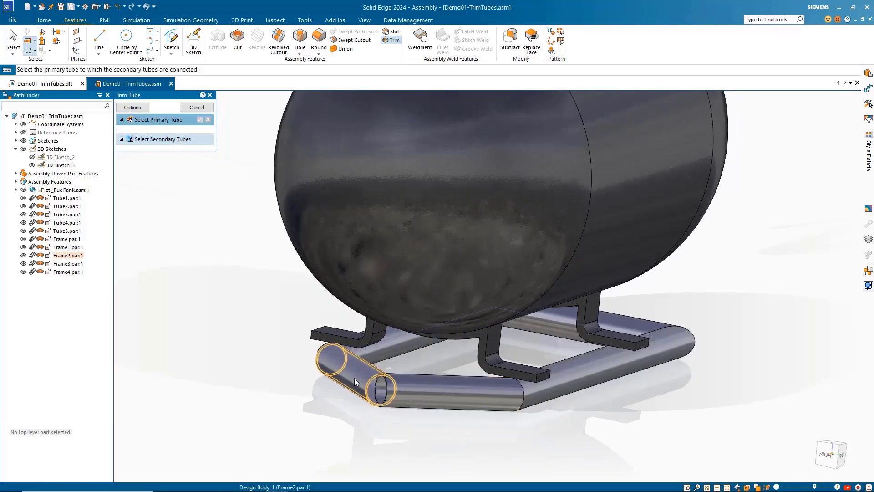
Step: Trim Frame1 and Frame3 against the primary tube Frame2 to complete the base frame's corners
{"action": "left_click", "coordinate": [354, 378]}
{"action": "left_click", "coordinate": [392, 346]}
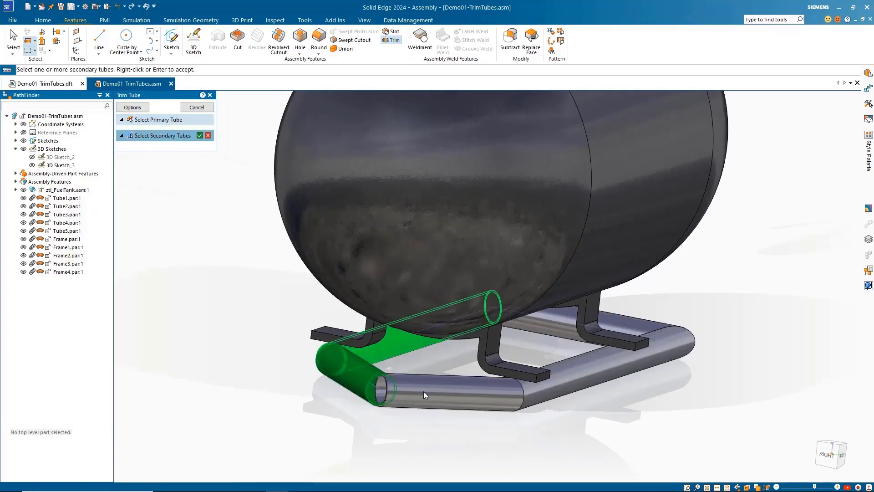
{"action": "right_click", "coordinate": [309, 414]}
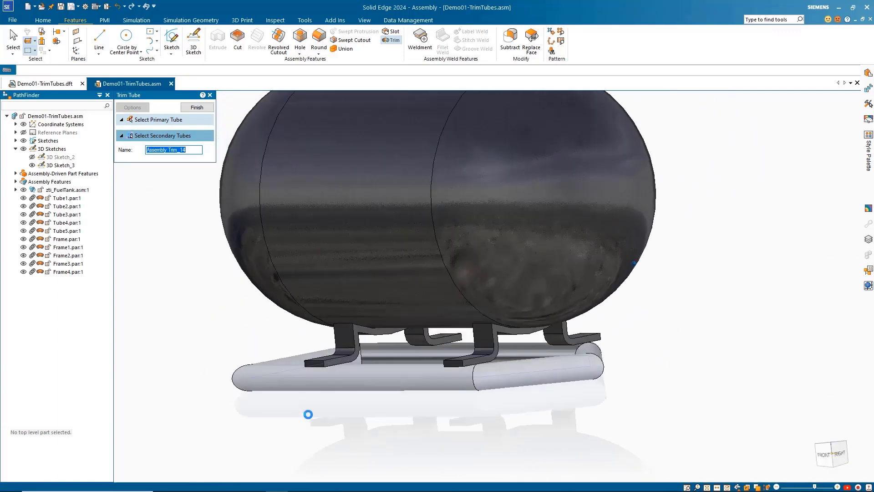
{"action": "left_click", "coordinate": [204, 107]}
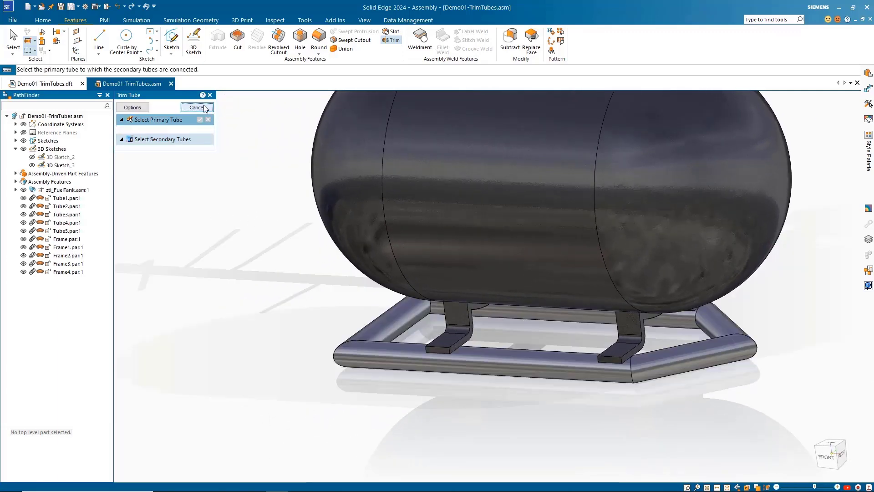
Step: Review the assembly-driven part trims and the assembly feature trims, checking Frame1's own feature list in place
{"action": "left_click", "coordinate": [16, 174]}
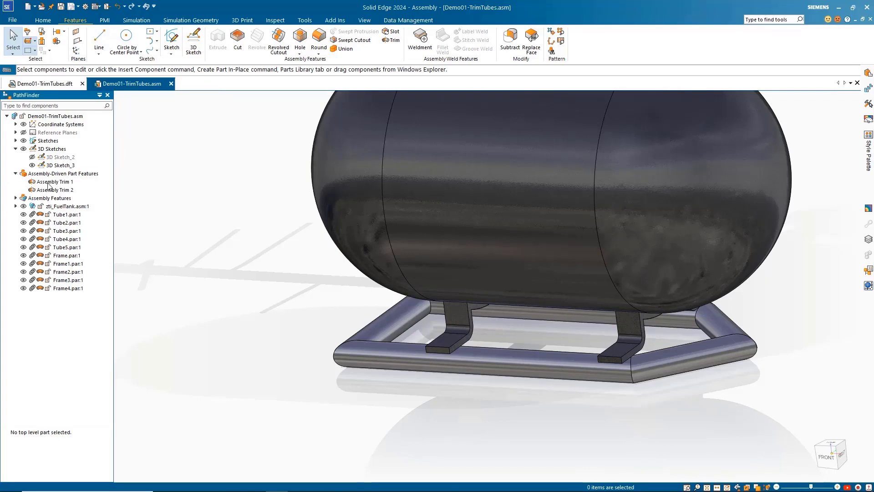
{"action": "left_click", "coordinate": [16, 198]}
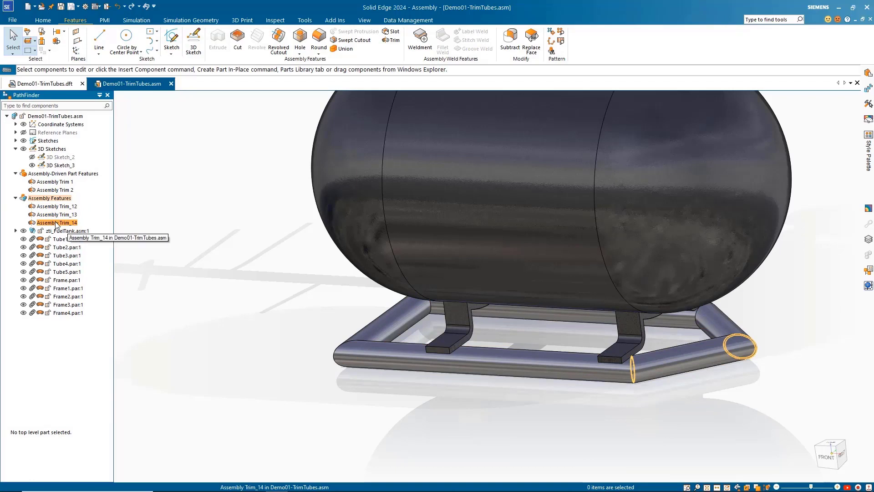
{"action": "left_click", "coordinate": [404, 364]}
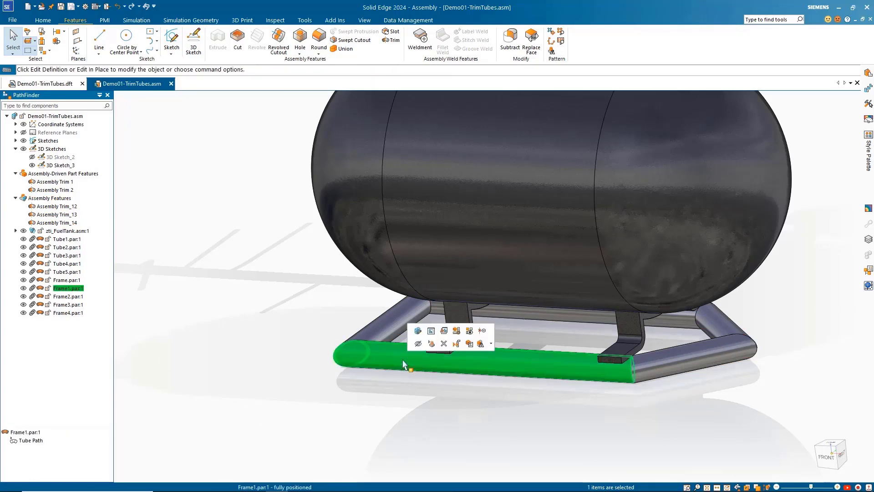
{"action": "left_click", "coordinate": [433, 332]}
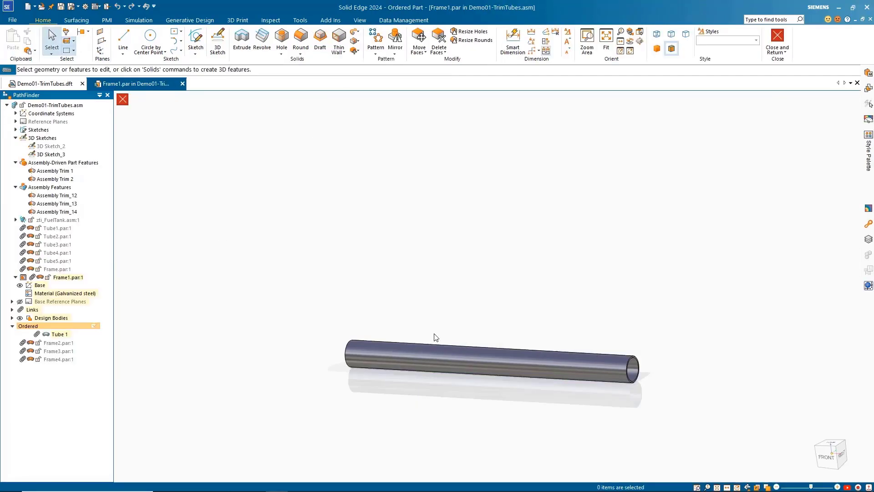
{"action": "left_click", "coordinate": [123, 104]}
{"action": "left_click", "coordinate": [123, 101]}
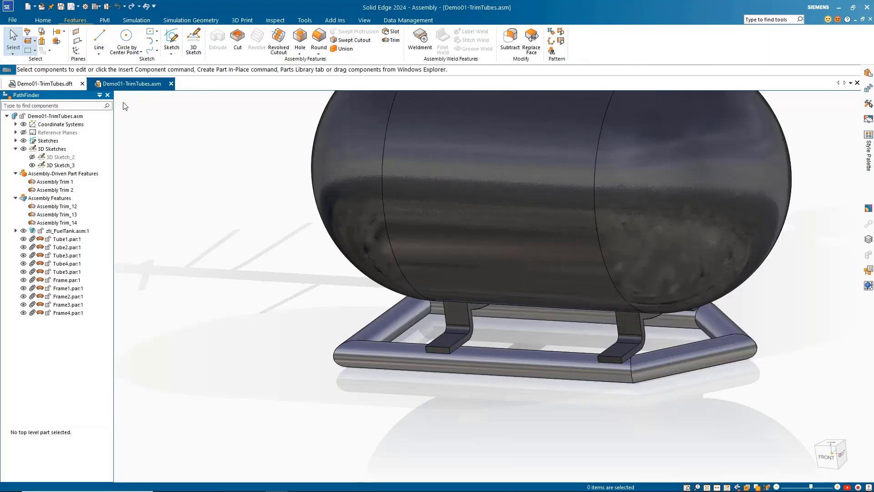
Step: Switch to Demo01-TrimTubes.dft and update the drawing views and the out-of-date tube parts list
{"action": "left_click", "coordinate": [59, 86]}
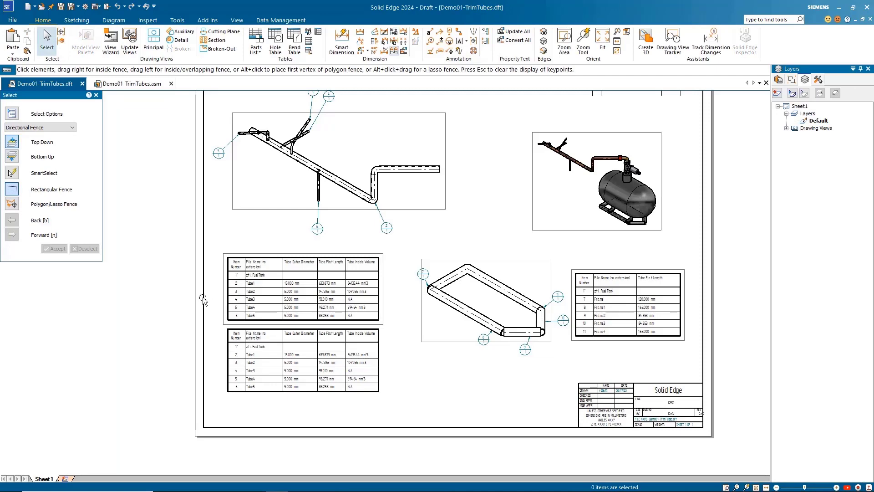
{"action": "scroll", "coordinate": [201, 293], "scroll_direction": "up", "scroll_amount": 4}
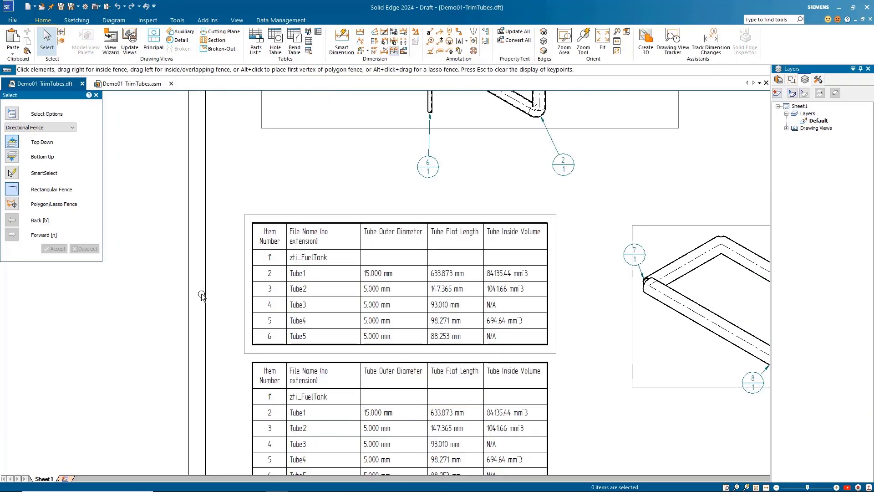
{"action": "scroll", "coordinate": [201, 293], "scroll_direction": "down", "scroll_amount": 2}
{"action": "scroll", "coordinate": [310, 460], "scroll_direction": "up", "scroll_amount": 2}
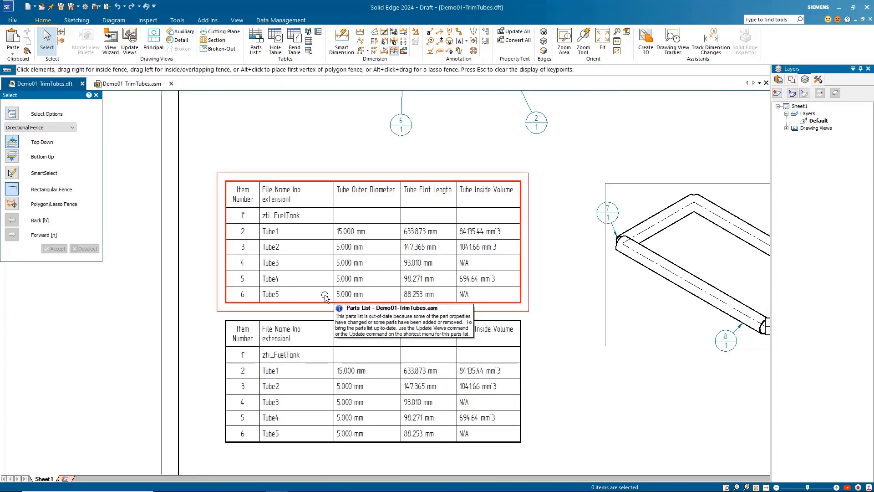
{"action": "left_click", "coordinate": [131, 45]}
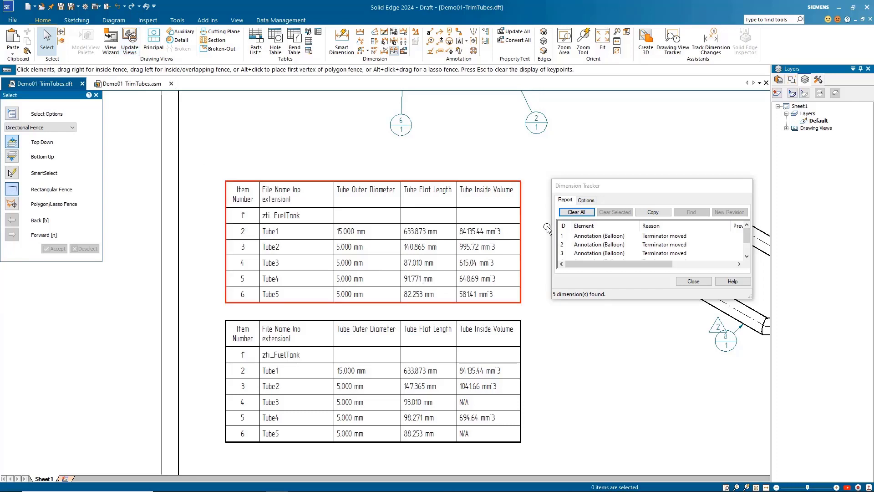
Step: Clear all tracked dimension and annotation changes from the Dimension Tracker and close it
{"action": "left_click", "coordinate": [577, 212]}
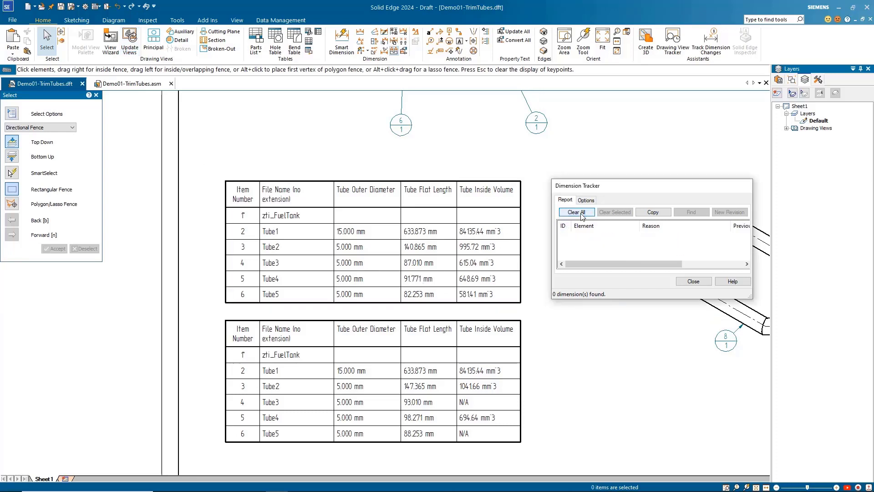
{"action": "left_click", "coordinate": [702, 283]}
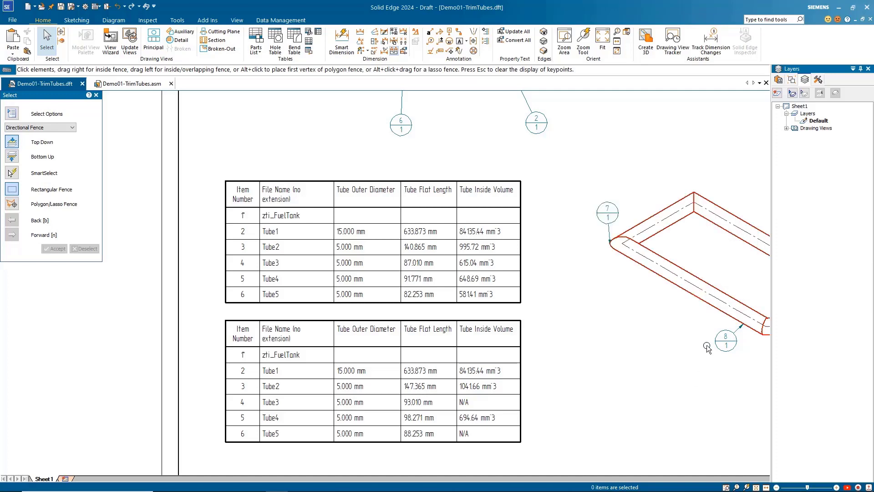
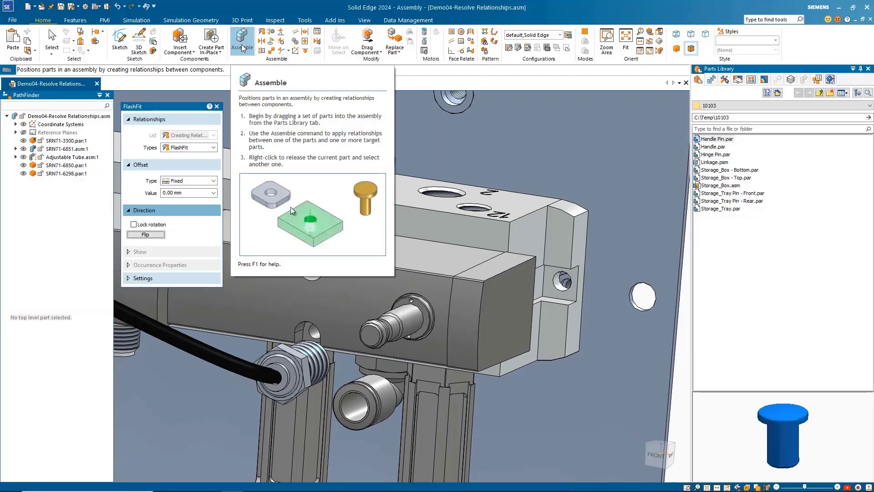
Step: In Demo04-Resolve Relationships.asm, axially align the valve SRN71-6851.asm's end mounting hole with SRN71-6298.par and examine the conflicting relationships
{"action": "left_click", "coordinate": [243, 48]}
{"action": "left_click", "coordinate": [562, 287]}
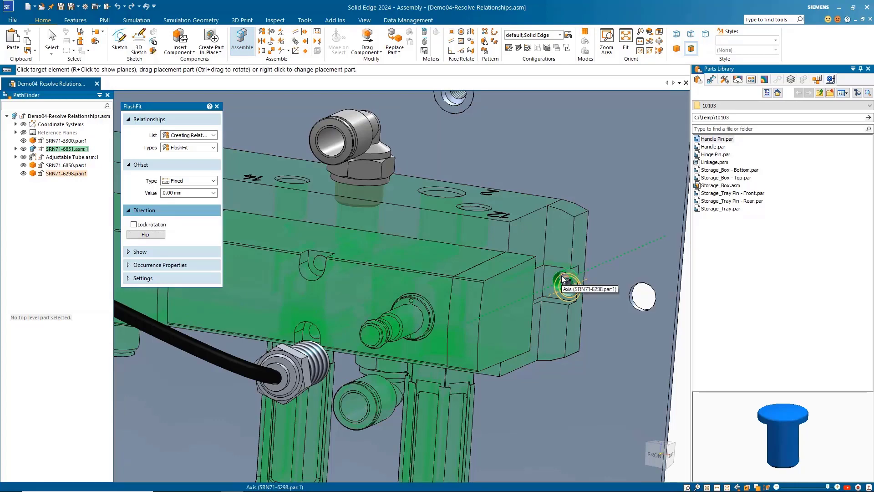
{"action": "key", "text": "Left"}
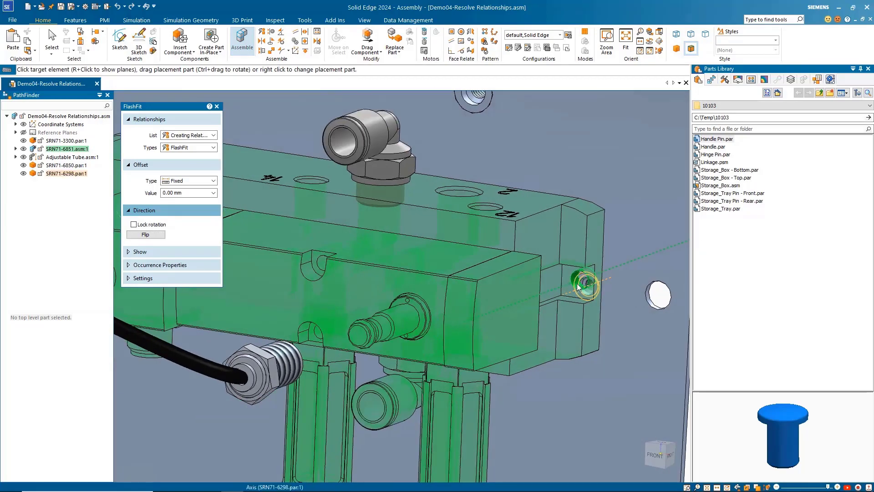
{"action": "left_click", "coordinate": [585, 281]}
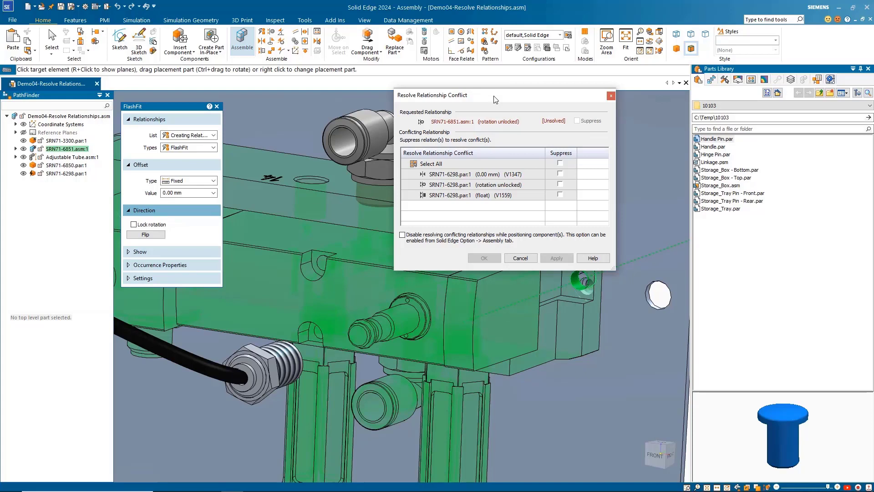
{"action": "mouse_move", "coordinate": [495, 100]}
{"action": "left_mouse_down"}
{"action": "mouse_move", "coordinate": [459, 83]}
{"action": "mouse_move", "coordinate": [494, 84]}
{"action": "left_mouse_up"}
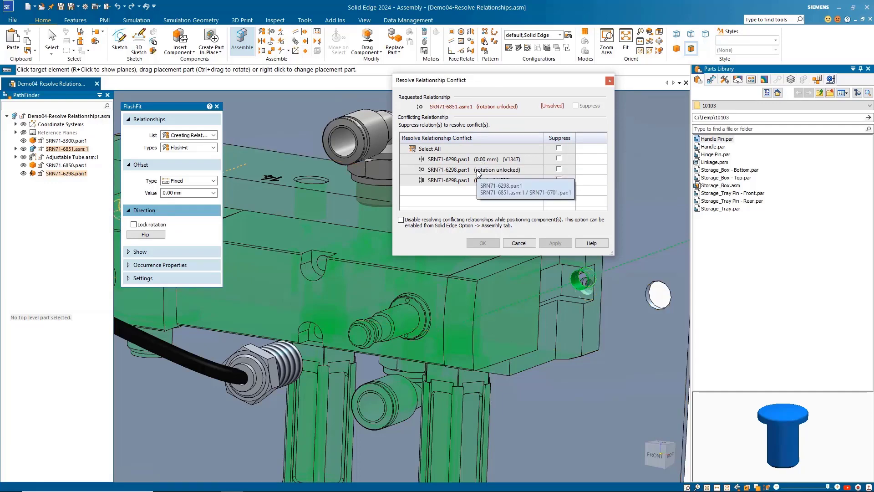
{"action": "scroll", "coordinate": [590, 320], "scroll_direction": "down", "scroll_amount": 4}
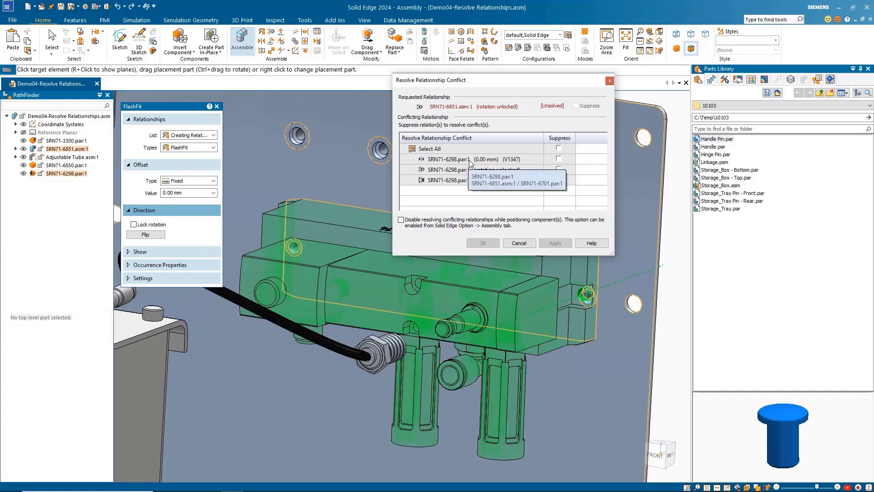
Step: Try resolving the conflict by suppressing the 0.00 mm relationship V1347, and alternatively the rotation-unlocked relationship to SRN71-6298.par
{"action": "left_click", "coordinate": [558, 159]}
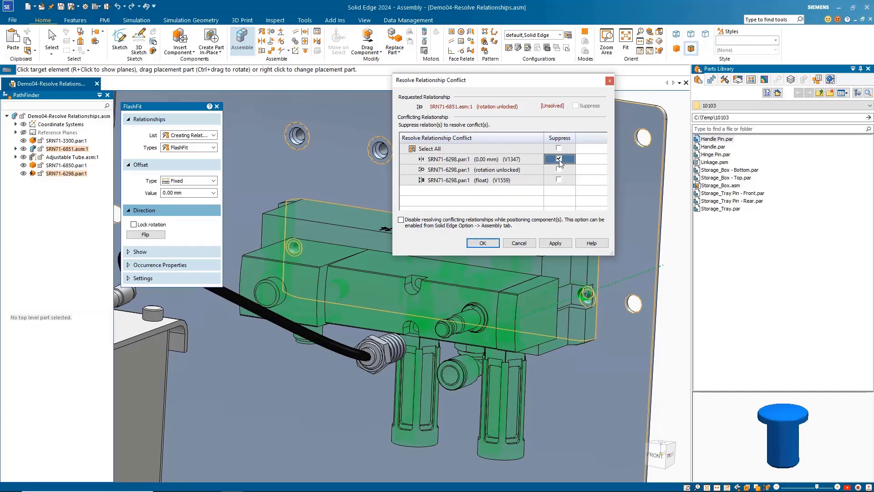
{"action": "left_click", "coordinate": [555, 243]}
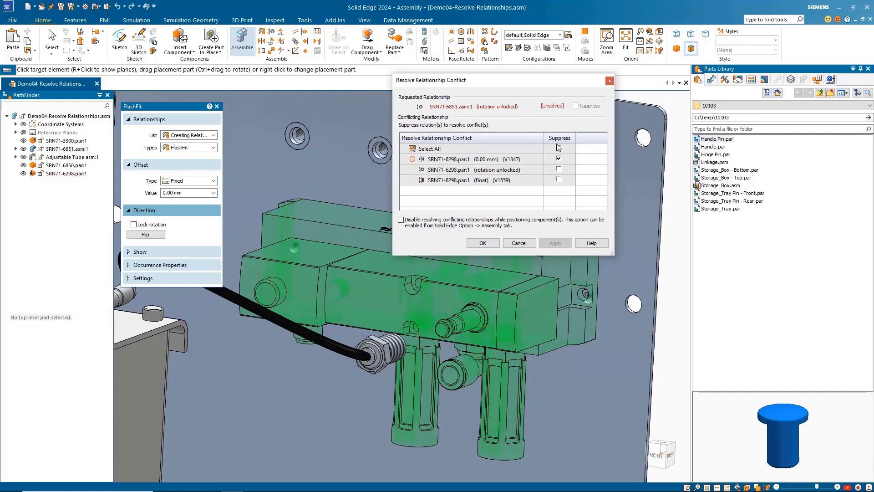
{"action": "left_click", "coordinate": [559, 159]}
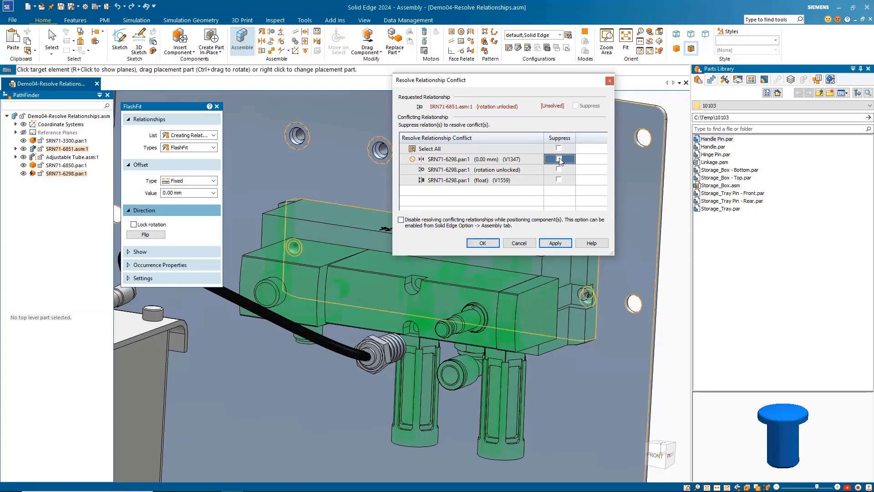
{"action": "left_click", "coordinate": [556, 244]}
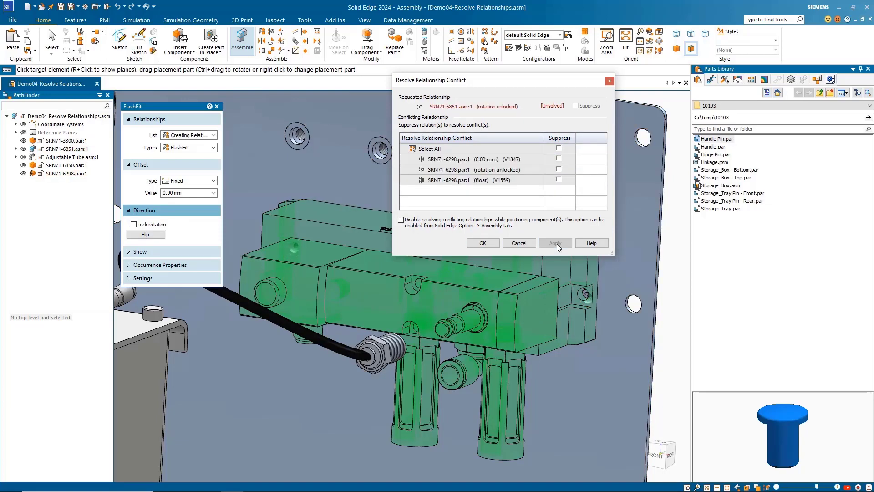
{"action": "left_click", "coordinate": [559, 169]}
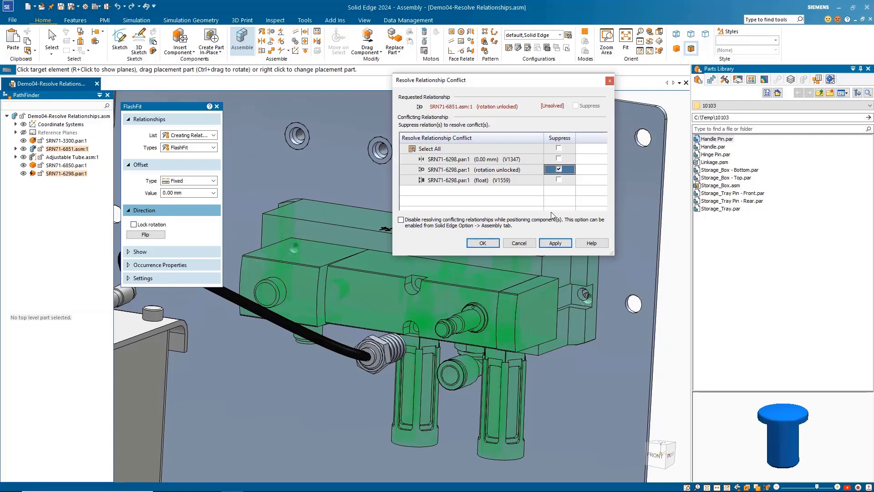
{"action": "left_click", "coordinate": [556, 243]}
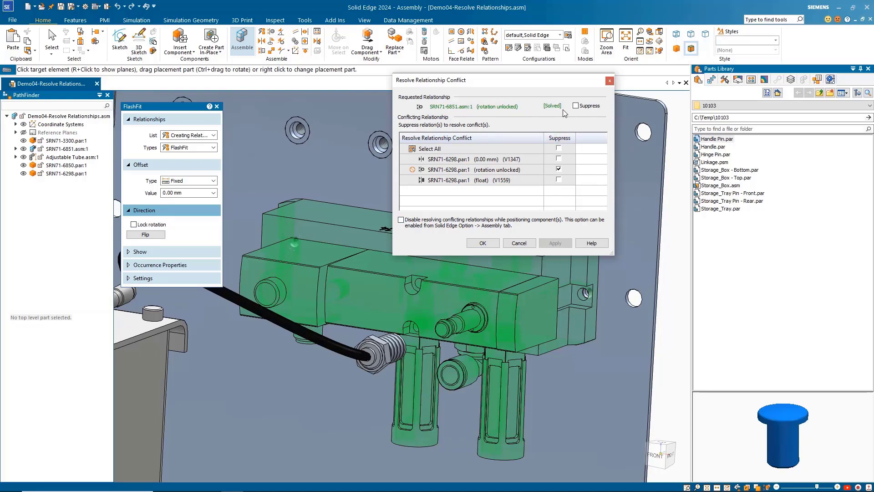
Step: Suppress the float relationship V1559 instead of the rotation-unlocked one, accept the resolution, and check the plate SRN71-6298.par's relationships
{"action": "left_click", "coordinate": [558, 169]}
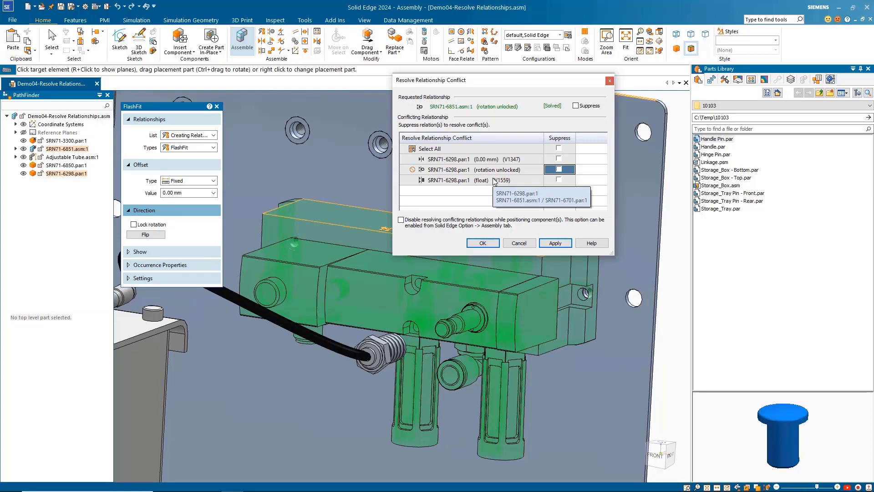
{"action": "left_click", "coordinate": [559, 180]}
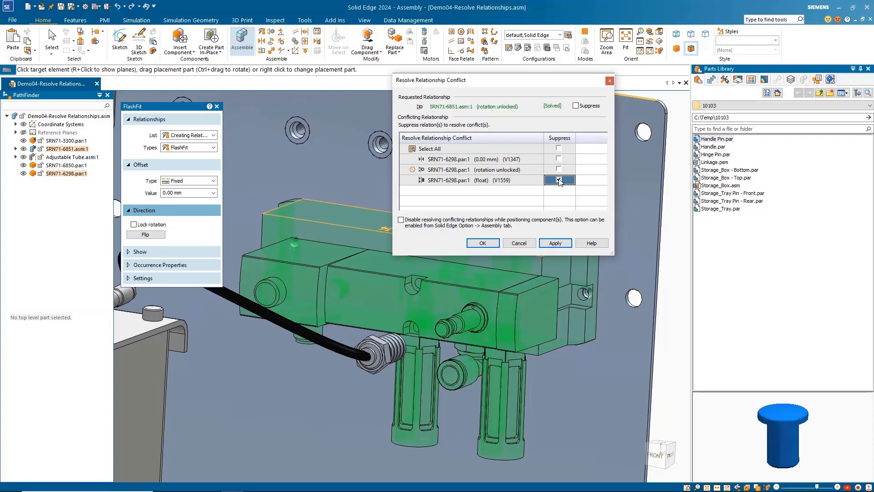
{"action": "left_click", "coordinate": [556, 242]}
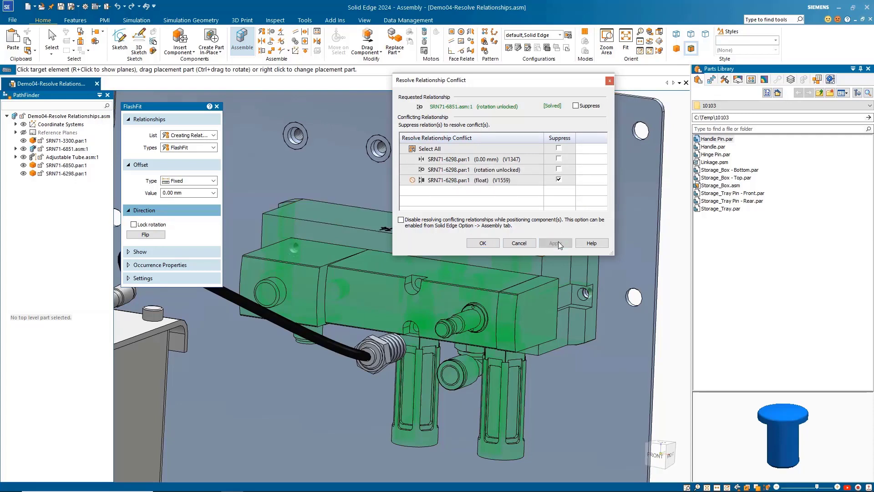
{"action": "left_click", "coordinate": [483, 244]}
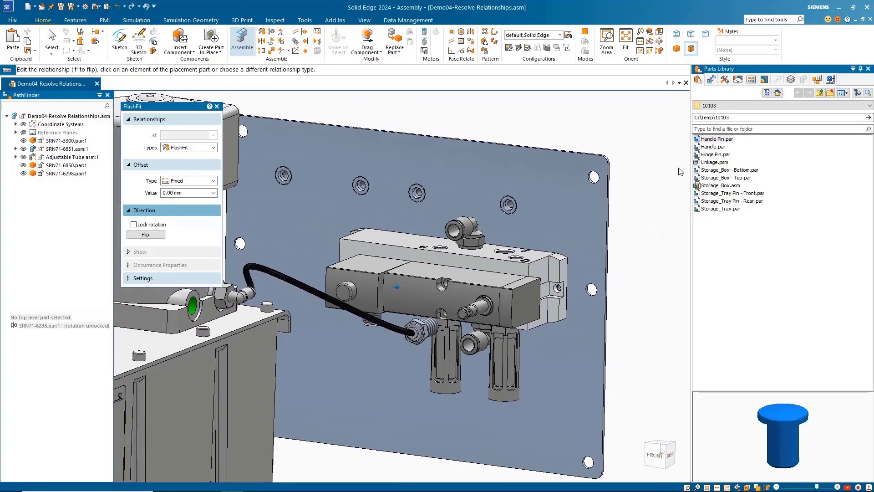
{"action": "left_click", "coordinate": [591, 203]}
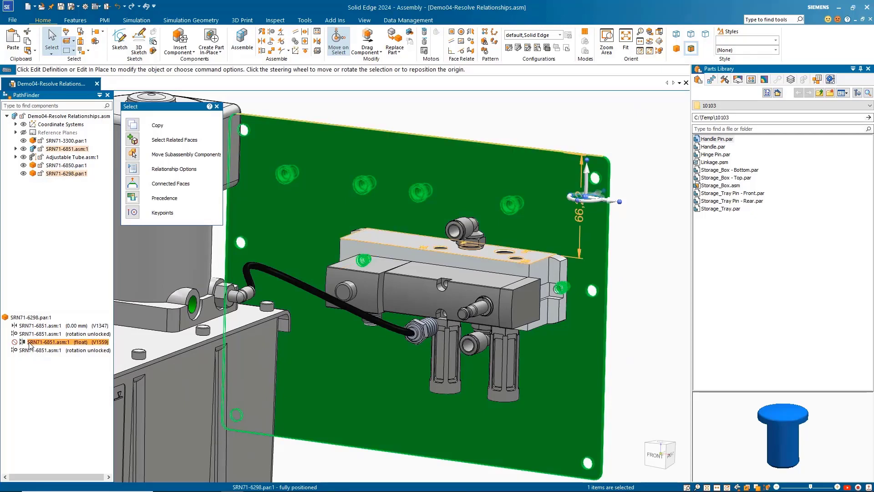
{"action": "left_click", "coordinate": [654, 288]}
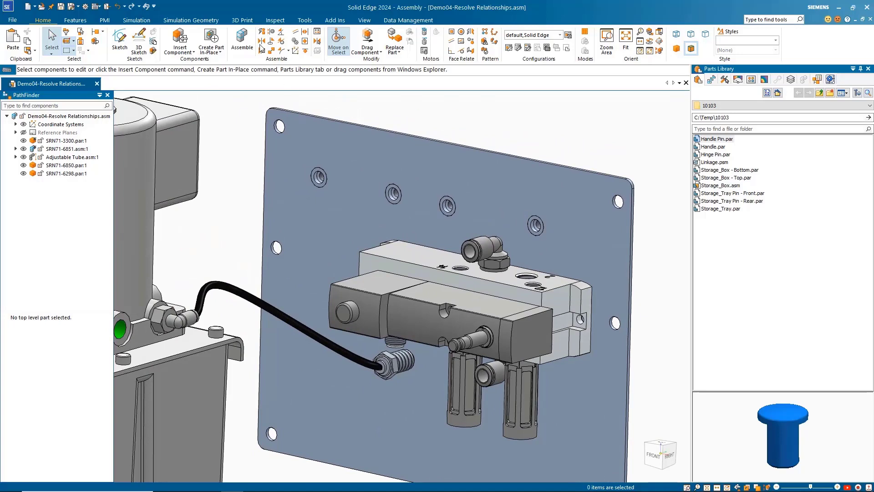
Step: Axially align the Adjustable Tube's free-end fitting with elbow SRN71-6850.par, suppressing its conflicting rotation-unlocked relationship to SRN71-6851.asm
{"action": "left_click", "coordinate": [242, 40]}
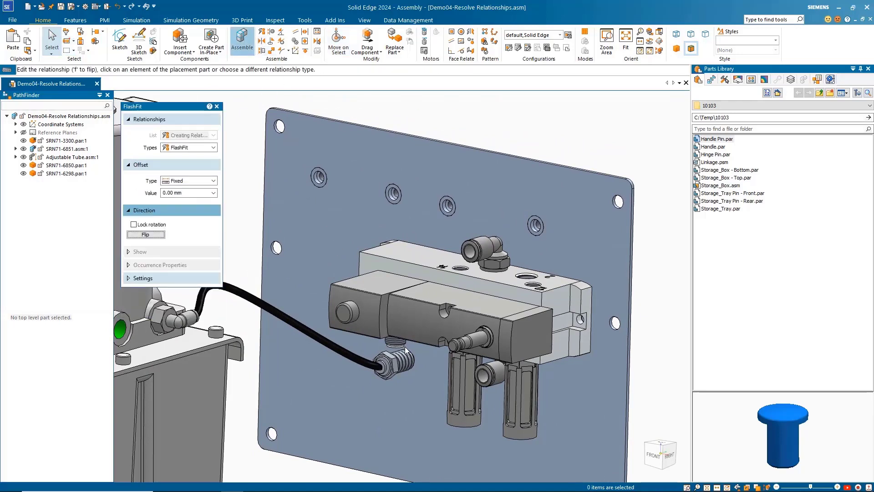
{"action": "left_click", "coordinate": [408, 362]}
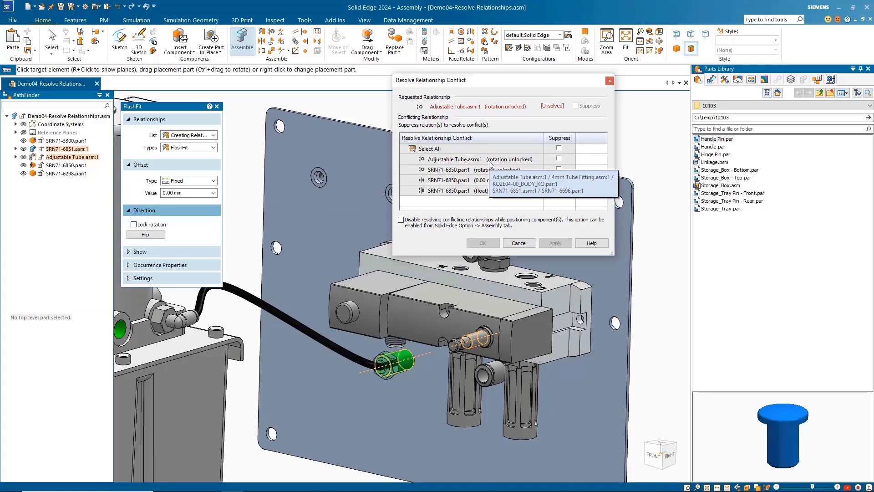
{"action": "left_click", "coordinate": [559, 158]}
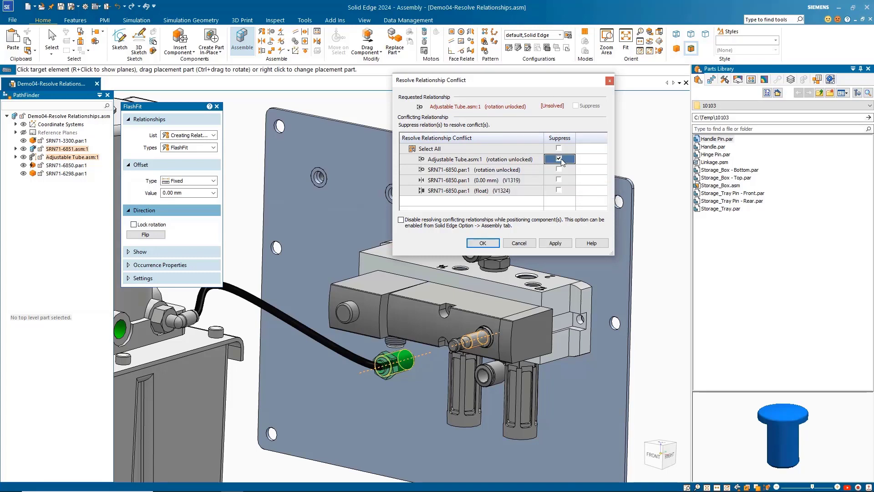
{"action": "left_click", "coordinate": [555, 245]}
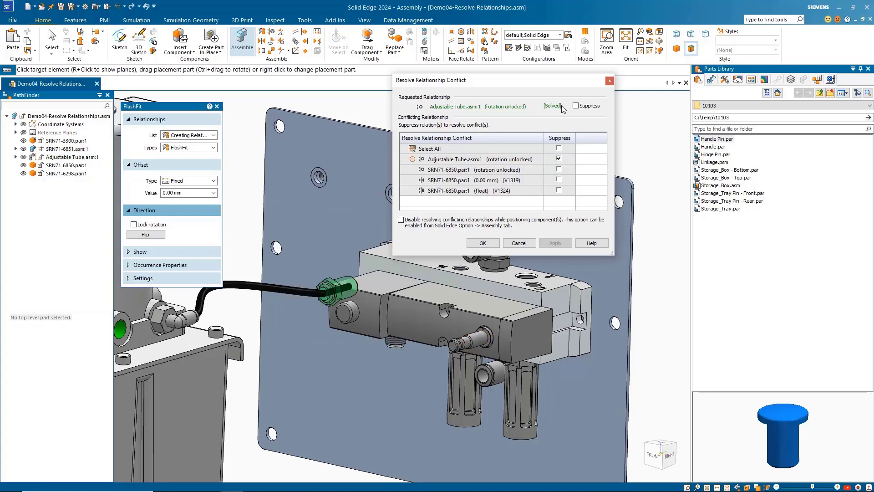
{"action": "left_click", "coordinate": [478, 245]}
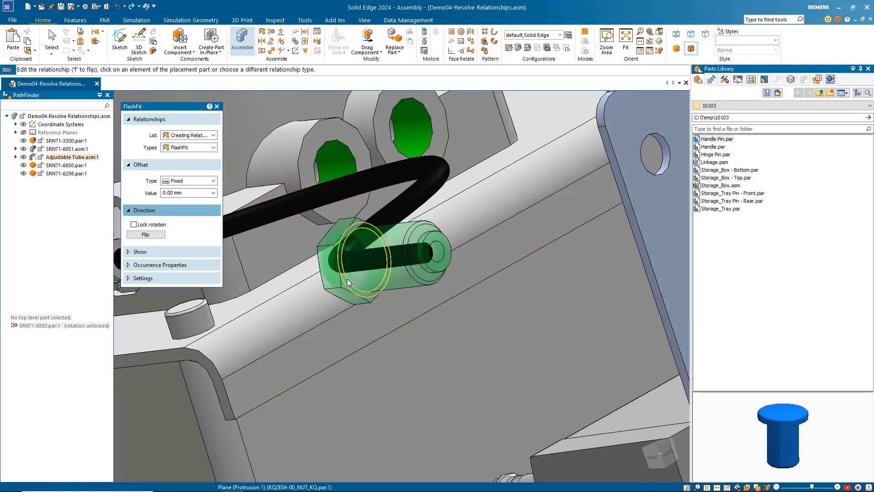
Step: Mate the tube fitting nut's face to the elbow SRN71-6850.par's end face with a 0.00 mm offset and finish assembling
{"action": "left_click", "coordinate": [347, 278]}
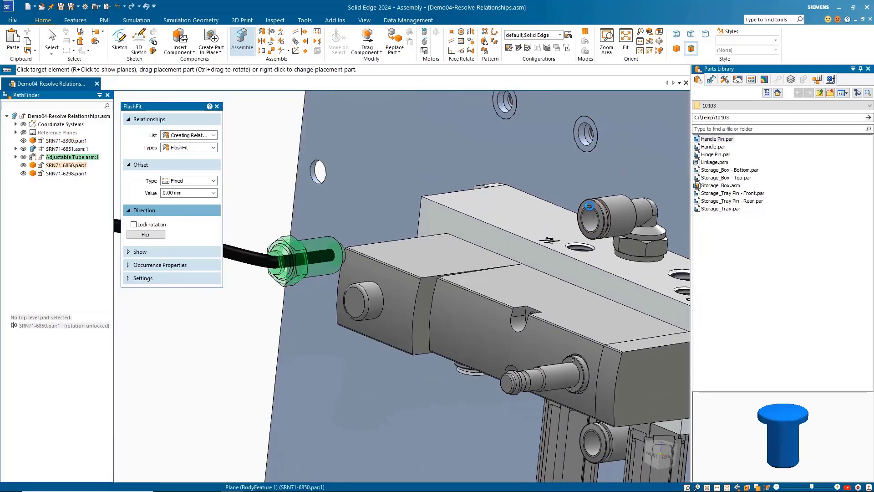
{"action": "left_click", "coordinate": [589, 206]}
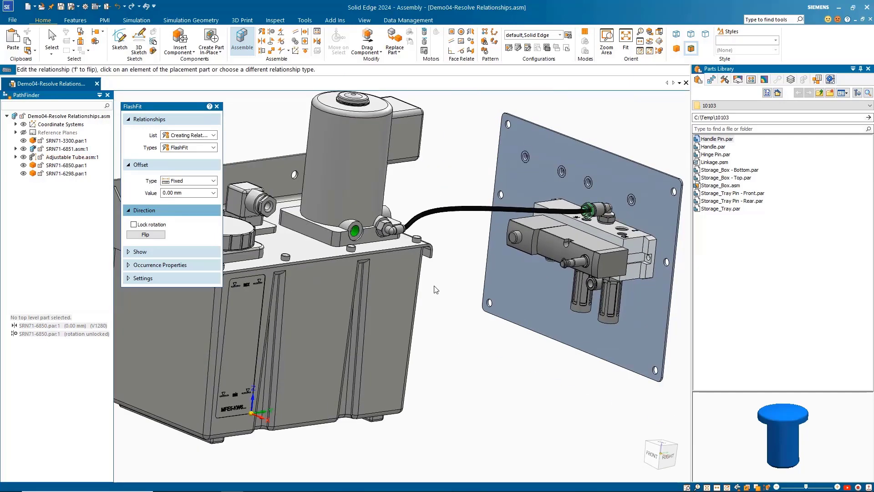
{"action": "left_click", "coordinate": [216, 106]}
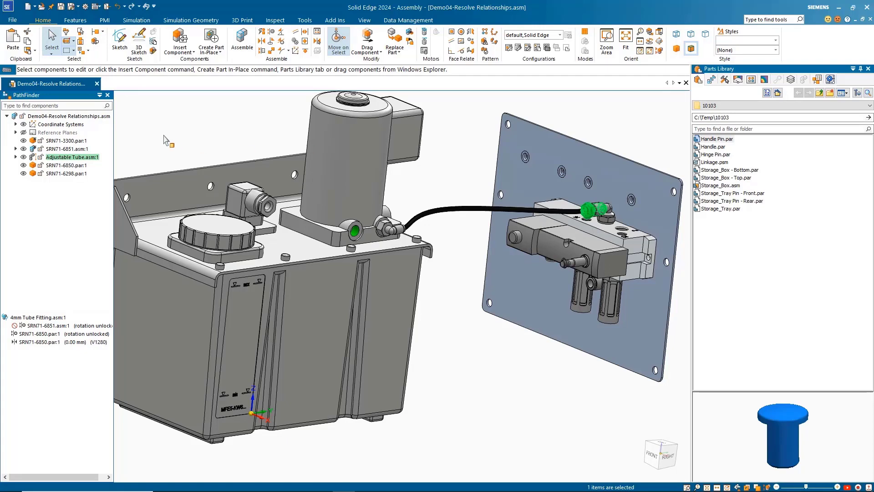
Step: Clear the pinned documents from the recent documents list
{"action": "left_click", "coordinate": [51, 10]}
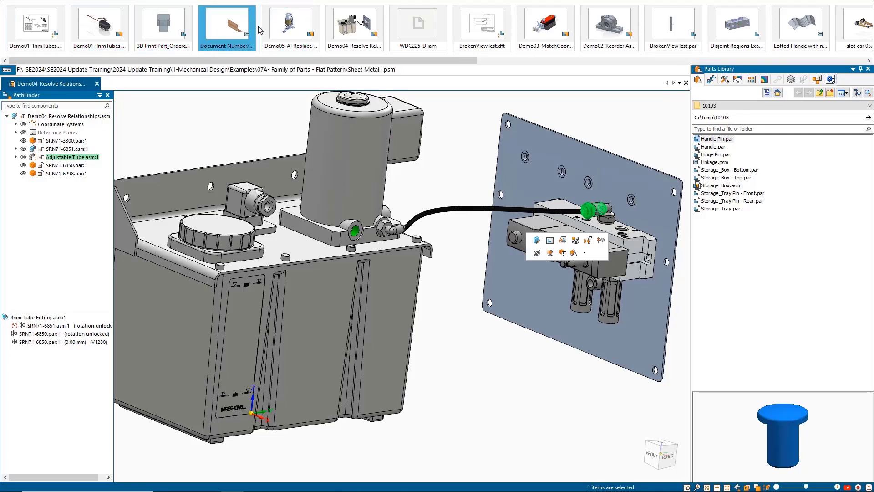
{"action": "right_click", "coordinate": [222, 36]}
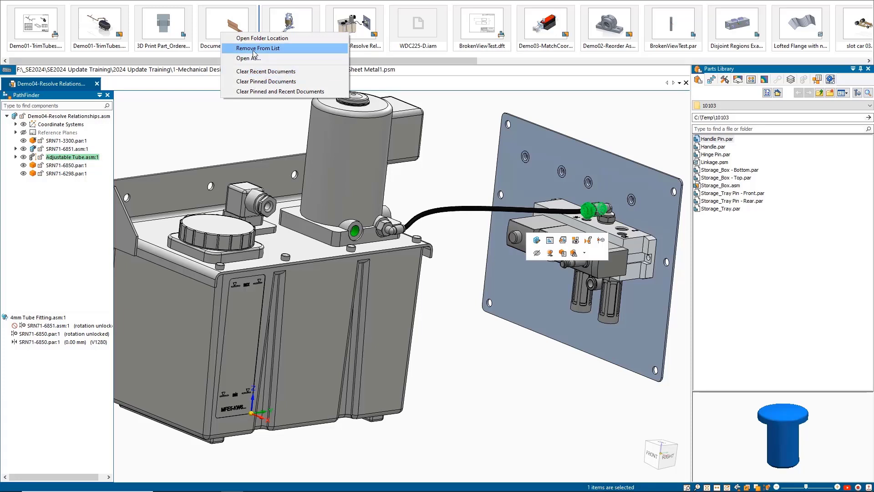
{"action": "left_click", "coordinate": [251, 82]}
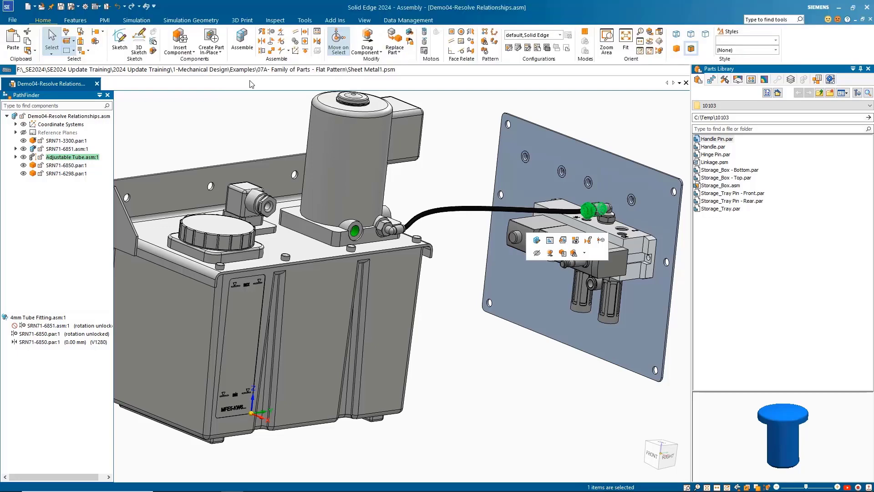
Step: Start replacing the front socket-head screw SRN71-6906.par:3 on the slotted bracket plate with SRN71-6552.par
{"action": "mouse_move", "coordinate": [53, 8]}
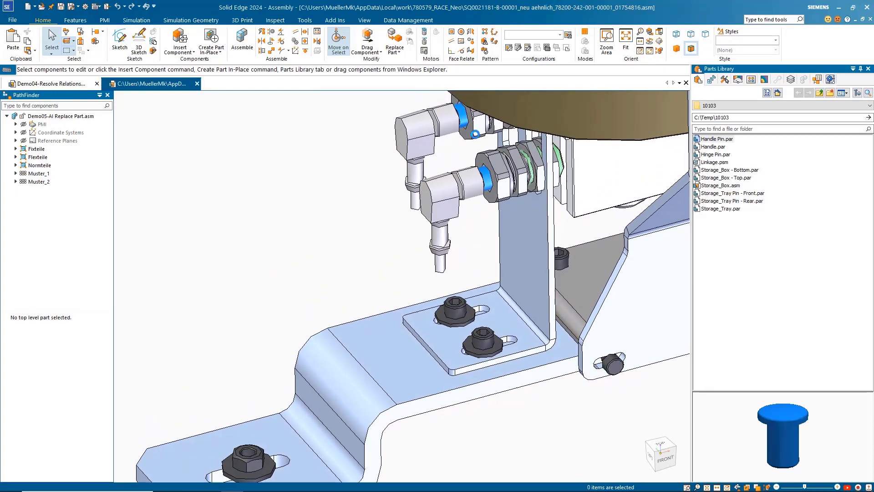
{"action": "left_click", "coordinate": [485, 342]}
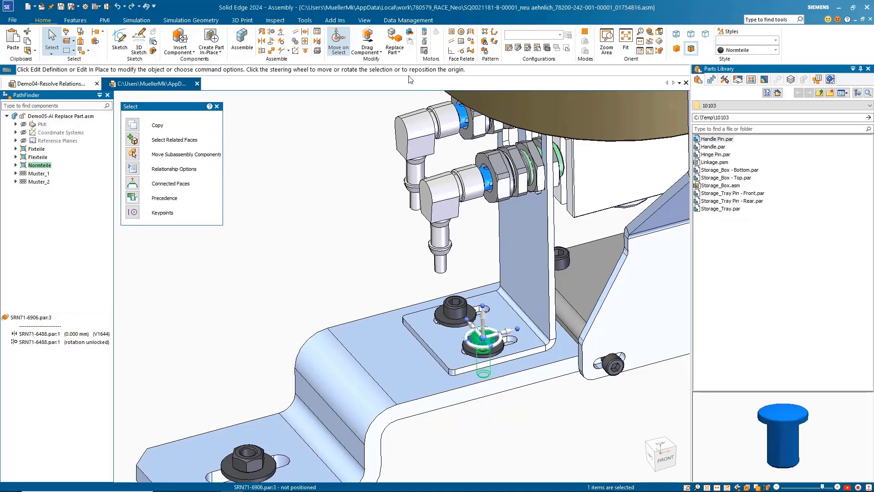
{"action": "left_click", "coordinate": [396, 42]}
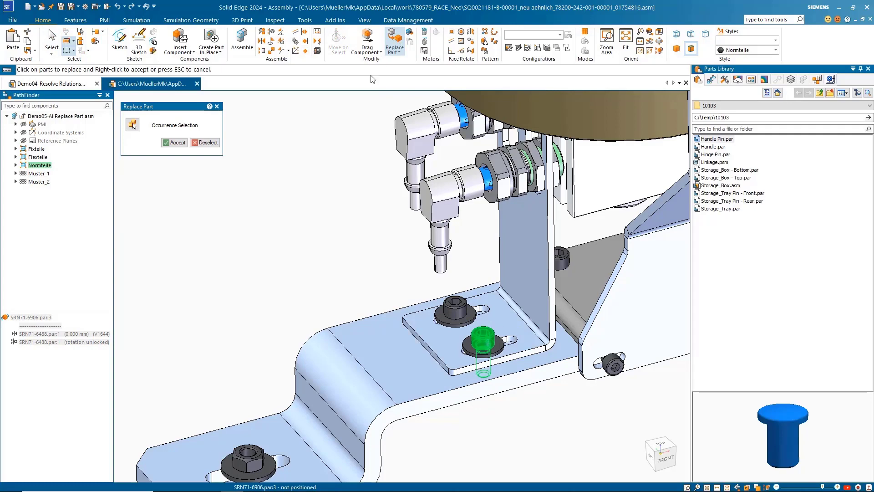
{"action": "right_click", "coordinate": [281, 201]}
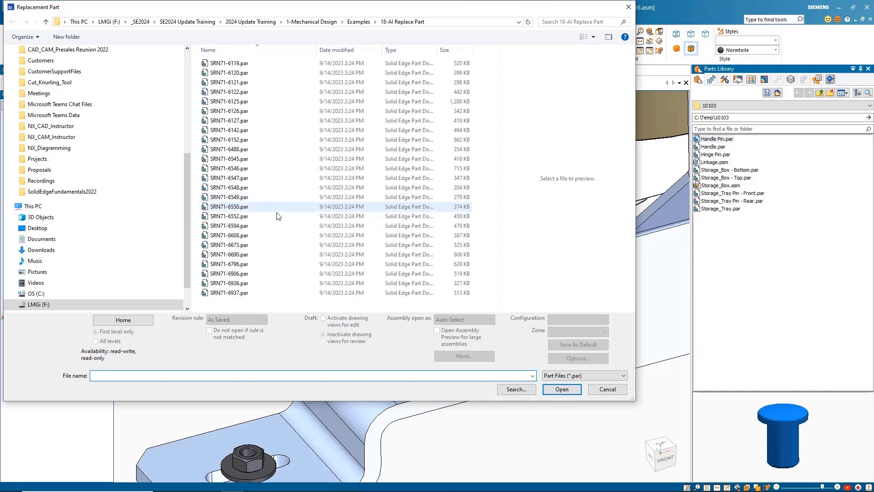
{"action": "left_click", "coordinate": [230, 215]}
{"action": "left_click", "coordinate": [562, 389]}
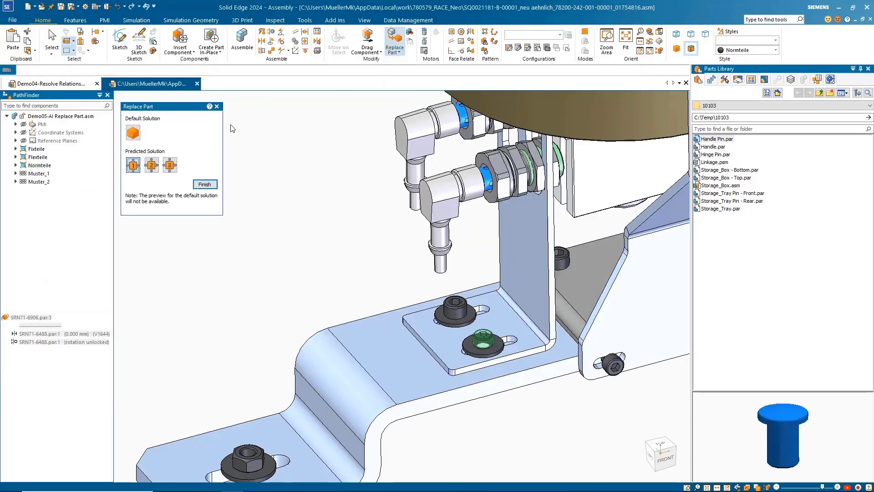
Step: Preview predicted solutions 2 and 3 for the replacement screw, and finish the replacement with predicted solution 1
{"action": "left_click_drag", "start_coordinate": [182, 113], "coordinate": [261, 118]}
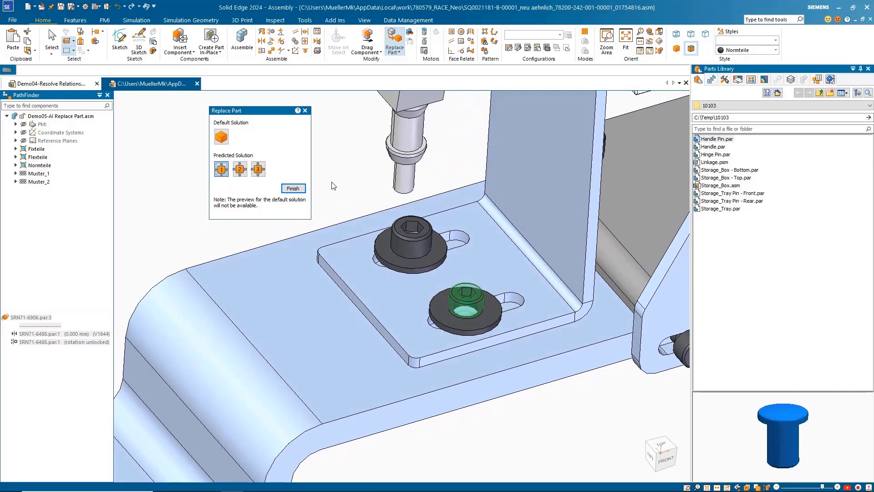
{"action": "left_click", "coordinate": [240, 169]}
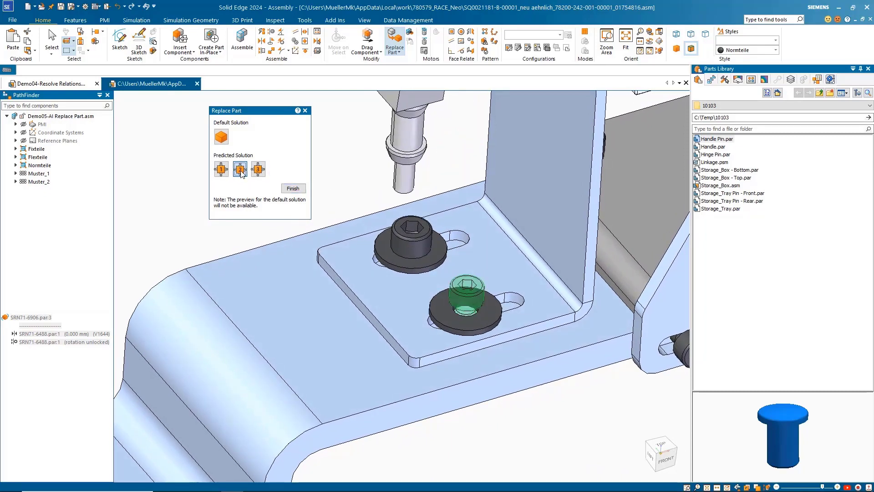
{"action": "left_click", "coordinate": [259, 173]}
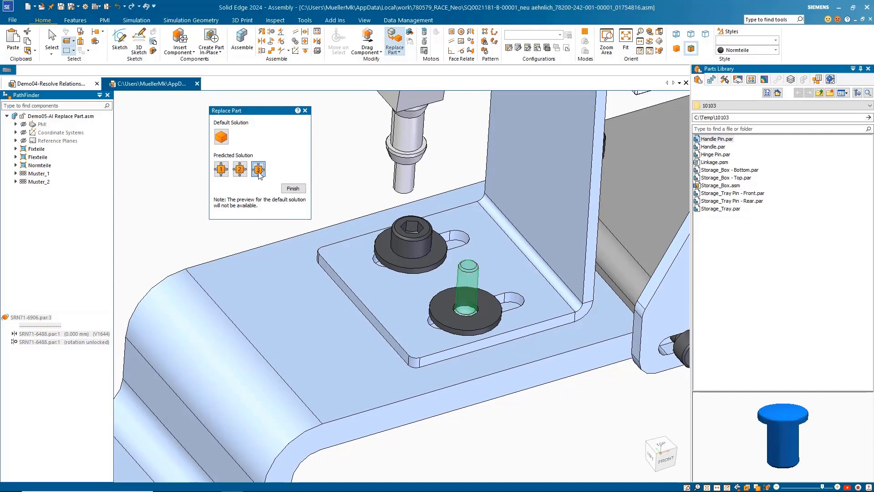
{"action": "left_click", "coordinate": [221, 172]}
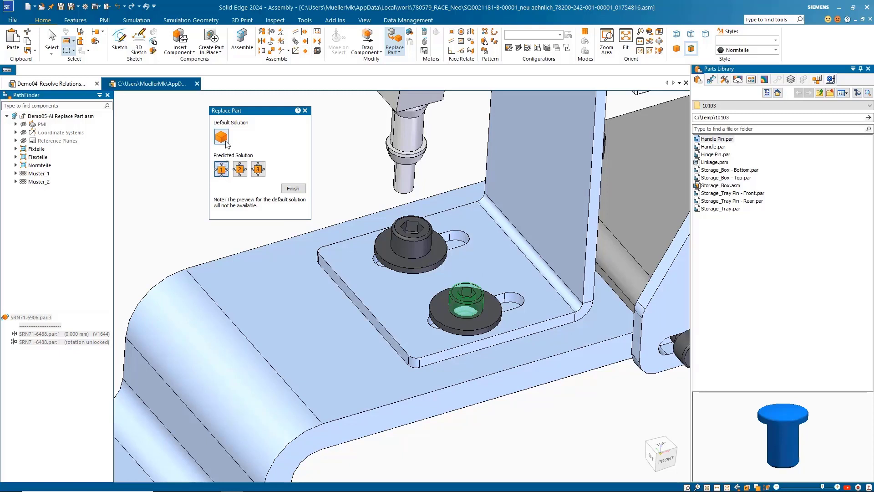
{"action": "left_click", "coordinate": [293, 188]}
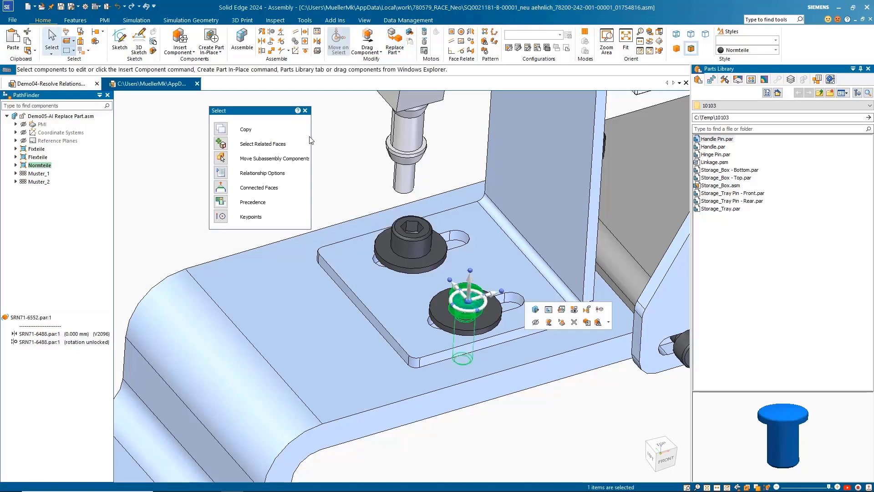
{"action": "left_click", "coordinate": [365, 151]}
Step: Replace the hex nut SRN71-6608.par:2 on the bracket's lower slot with SRN71-6142.par, using predicted solution 2
{"action": "scroll", "coordinate": [365, 150], "scroll_direction": "down", "scroll_amount": 3}
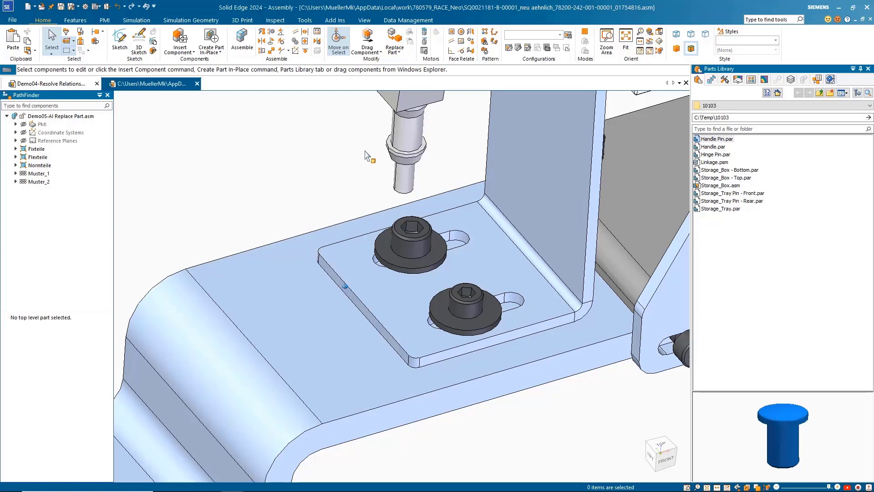
{"action": "scroll", "coordinate": [365, 151], "scroll_direction": "up", "scroll_amount": 2}
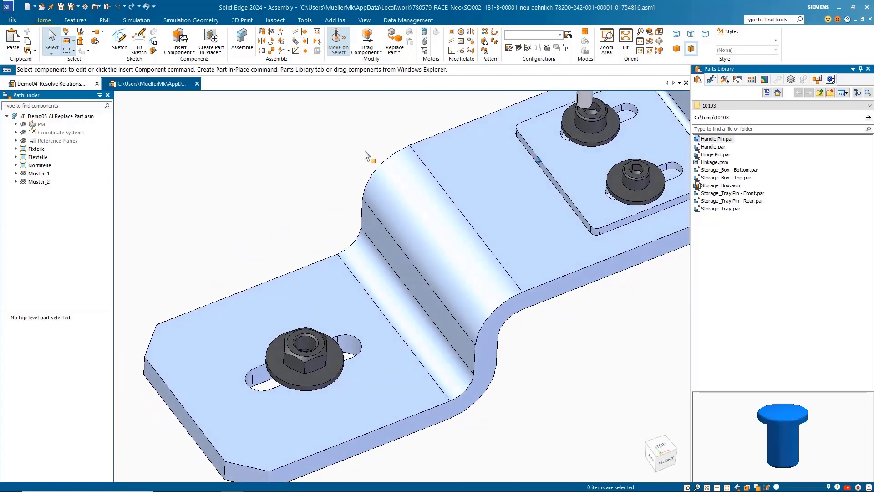
{"action": "left_click", "coordinate": [320, 360]}
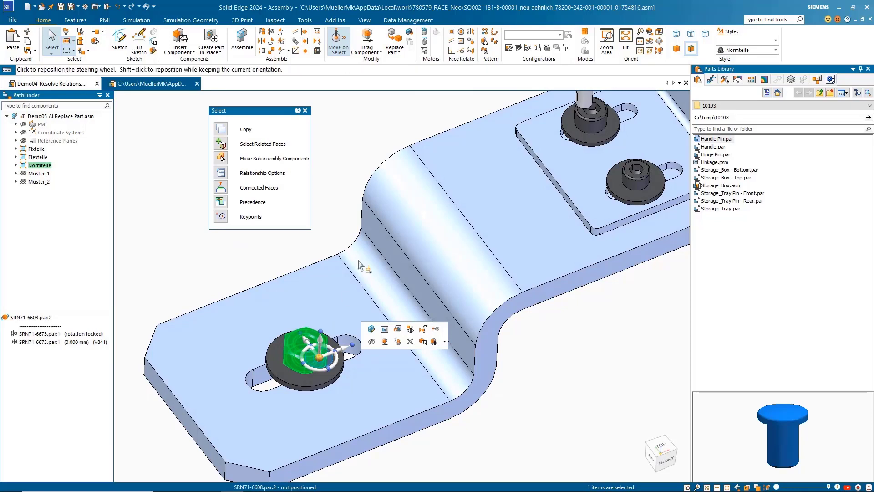
{"action": "left_click", "coordinate": [394, 36]}
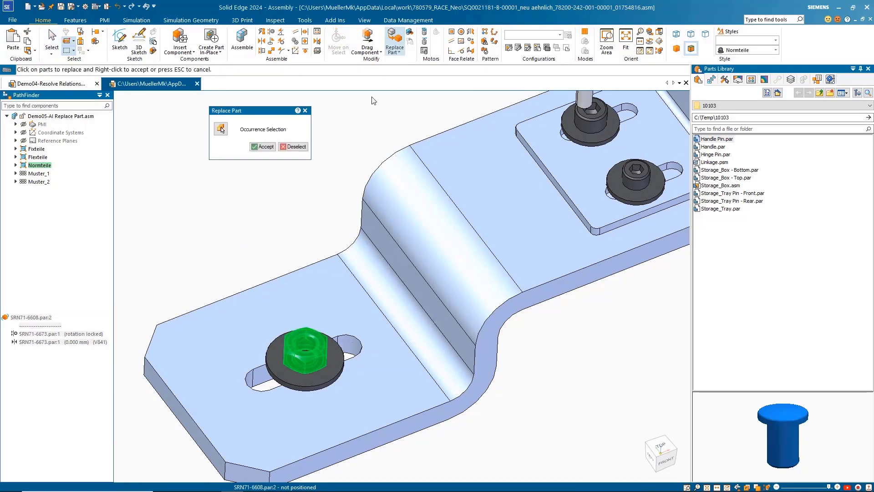
{"action": "right_click", "coordinate": [359, 141]}
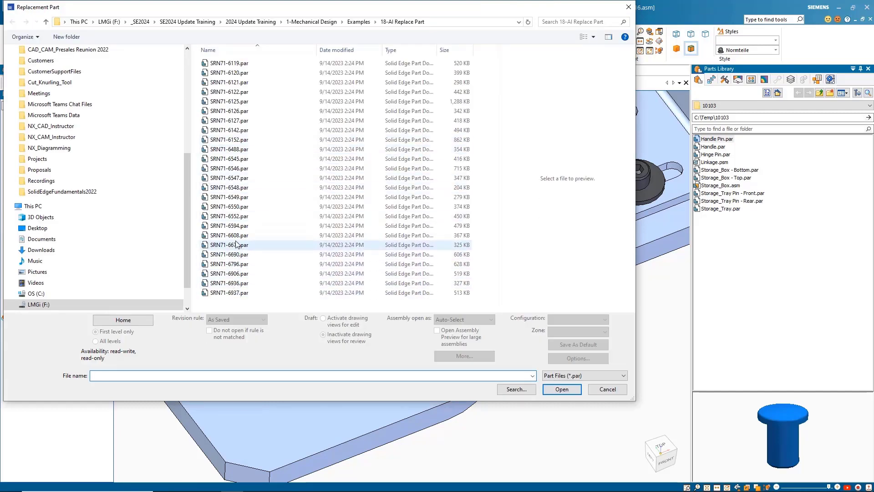
{"action": "left_click", "coordinate": [231, 131]}
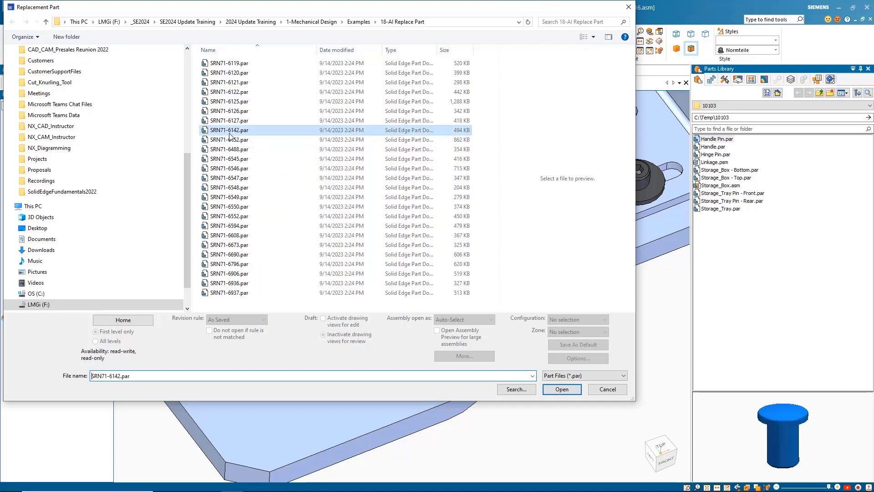
{"action": "left_click", "coordinate": [562, 390]}
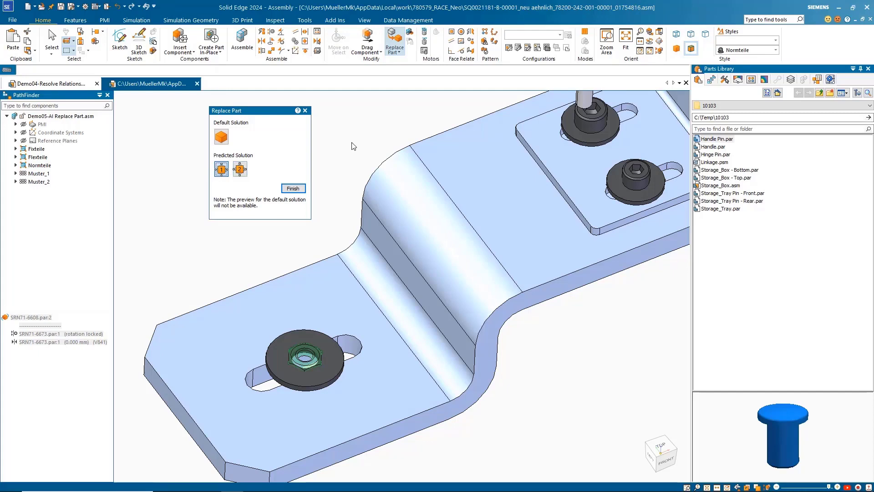
{"action": "left_click", "coordinate": [241, 170]}
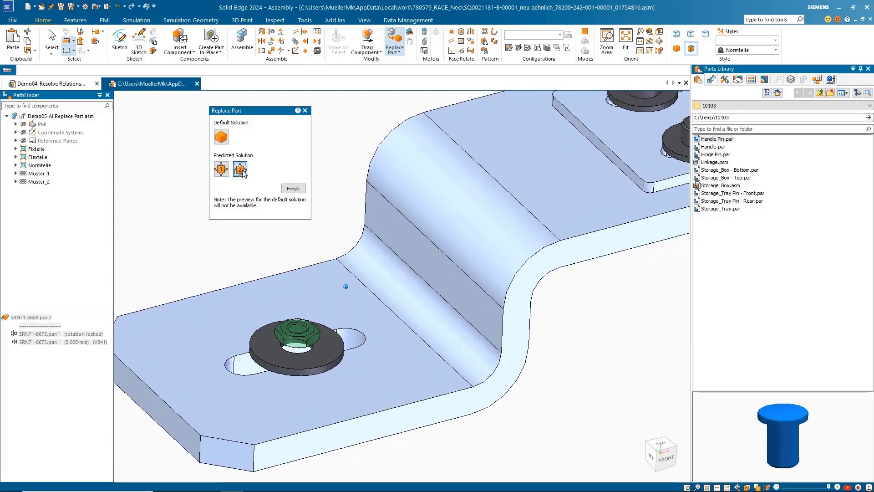
{"action": "left_click", "coordinate": [293, 188]}
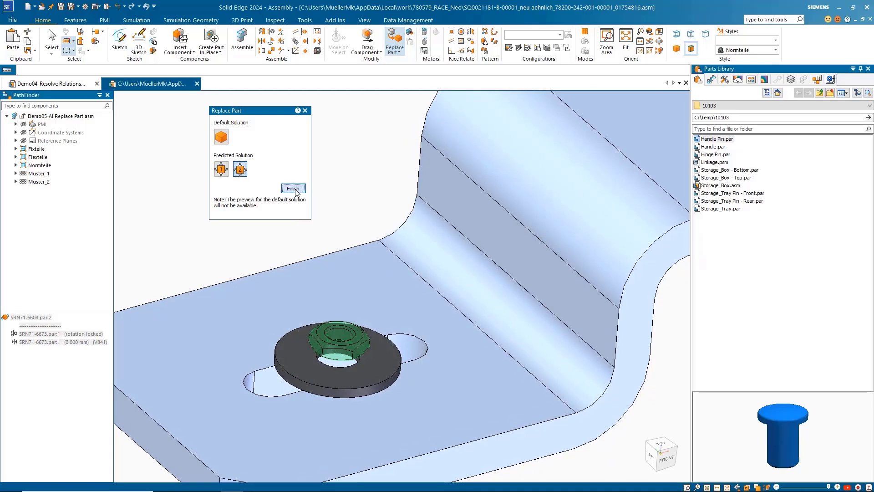
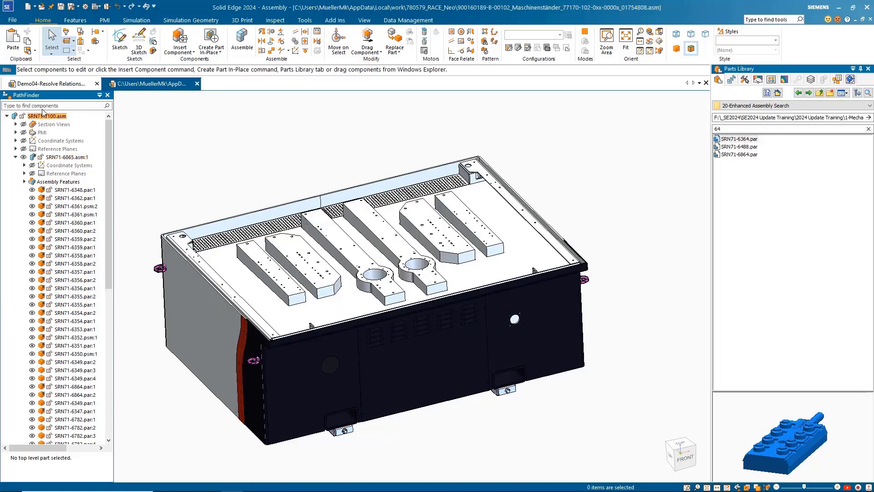
Step: Search the assembly's component tree for 67 and review the matching components along the tree
{"action": "left_click", "coordinate": [45, 105]}
{"action": "type", "text": "67"}
{"action": "key", "text": "Return"}
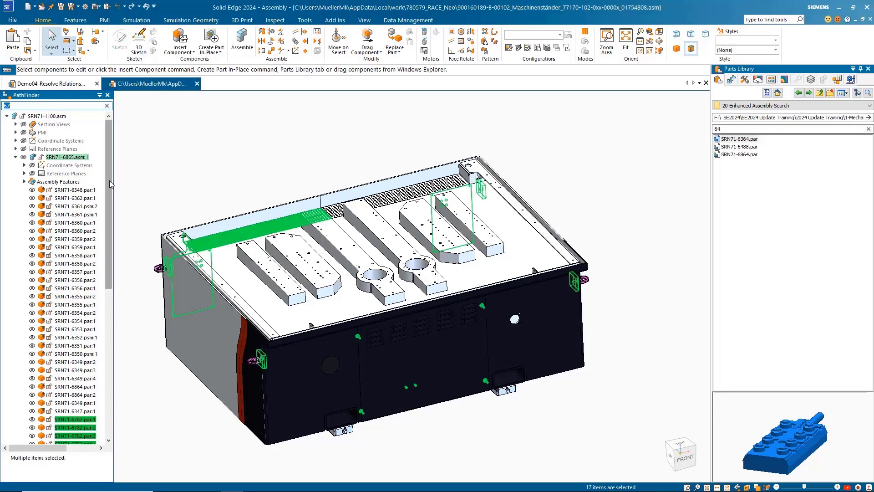
{"action": "left_click_drag", "start_coordinate": [109, 180], "coordinate": [118, 300]}
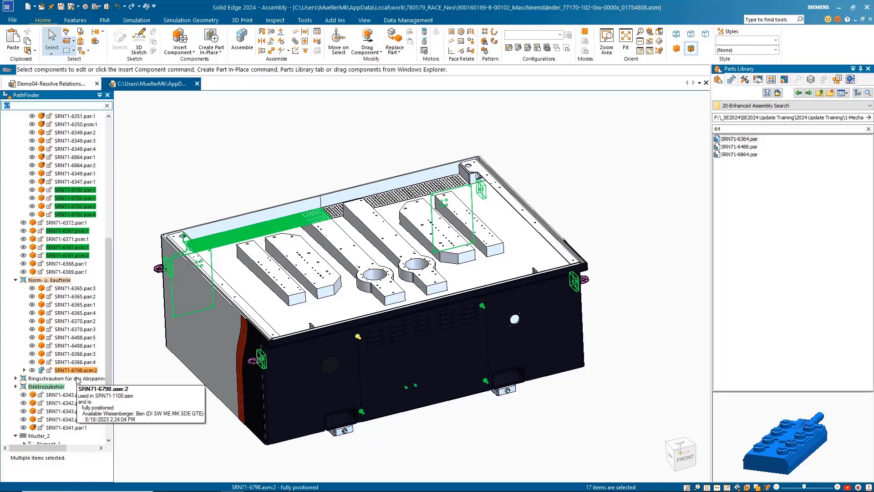
{"action": "left_click_drag", "start_coordinate": [109, 350], "coordinate": [122, 166]}
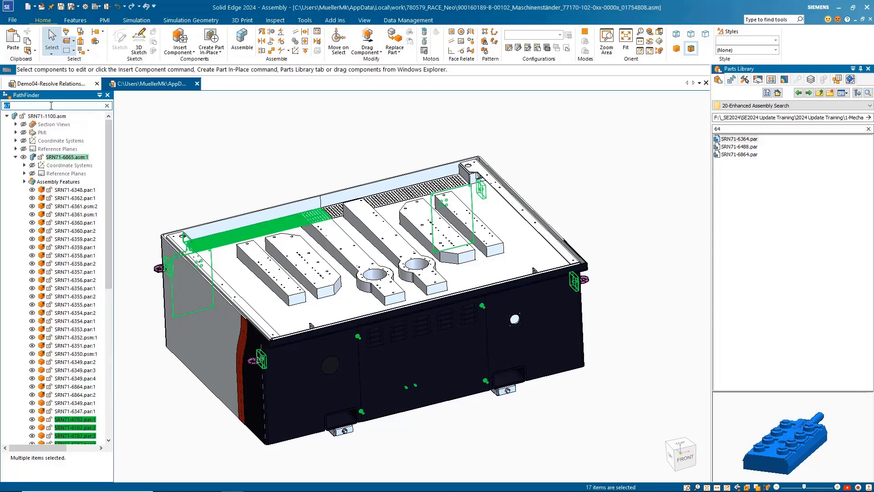
Step: Search the component tree with the wildcard term 67*, and change the search to 63
{"action": "type", "text": "67"}
{"action": "type", "text": "*"}
{"action": "key", "text": "Return"}
{"action": "type", "text": "7"}
{"action": "type", "text": "6"}
{"action": "type", "text": "3"}
{"action": "key", "text": "Return"}
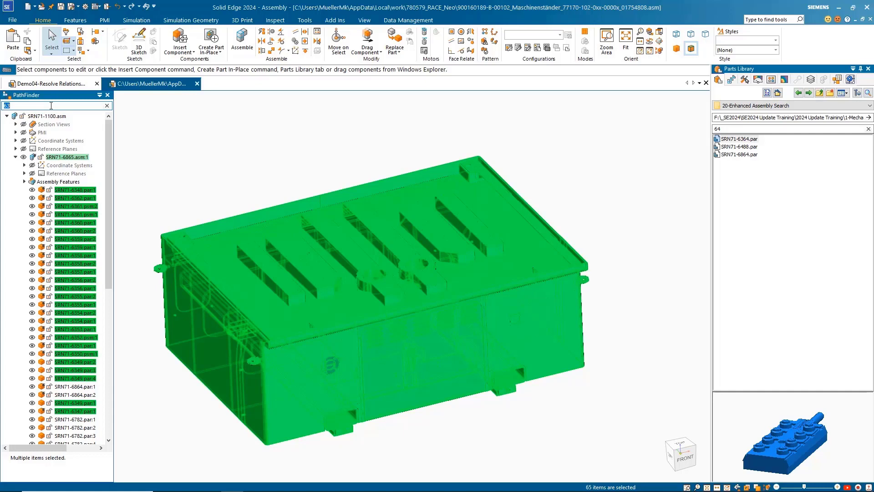
Step: Search the component tree for 63*5 and check the matches down to the expanded Muster_4 pattern
{"action": "left_click", "coordinate": [51, 105]}
{"action": "type", "text": "*5"}
{"action": "key", "text": "Return"}
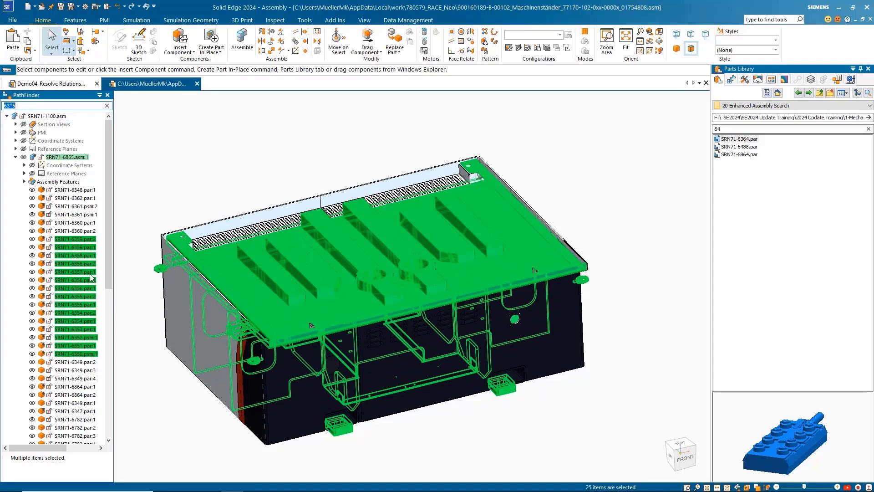
{"action": "left_click_drag", "start_coordinate": [108, 270], "coordinate": [108, 424]}
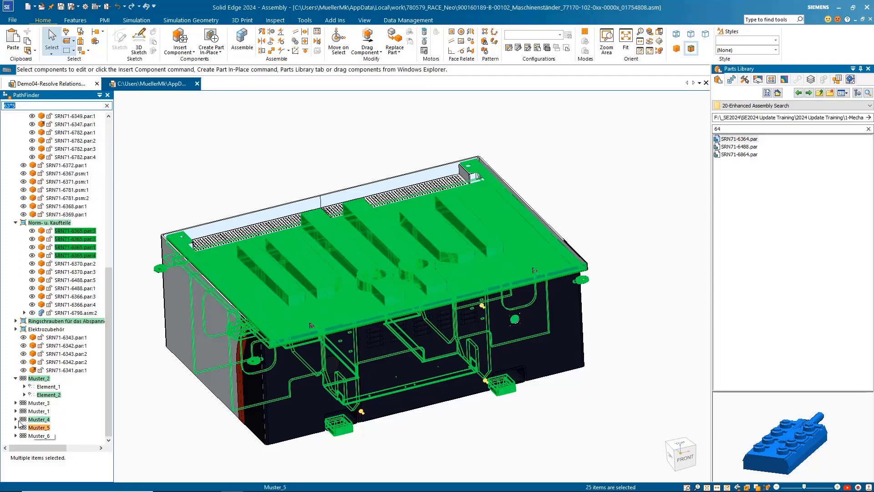
{"action": "left_click", "coordinate": [16, 420]}
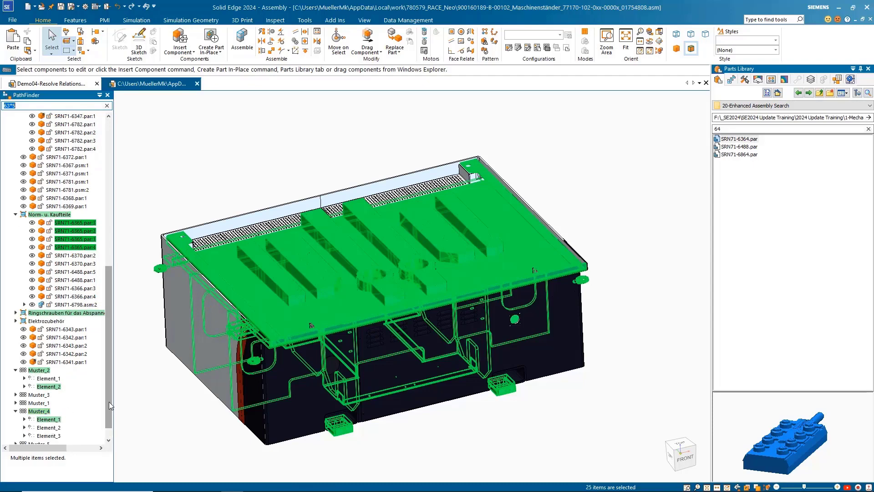
{"action": "scroll", "coordinate": [109, 405], "scroll_direction": "down", "scroll_amount": 1}
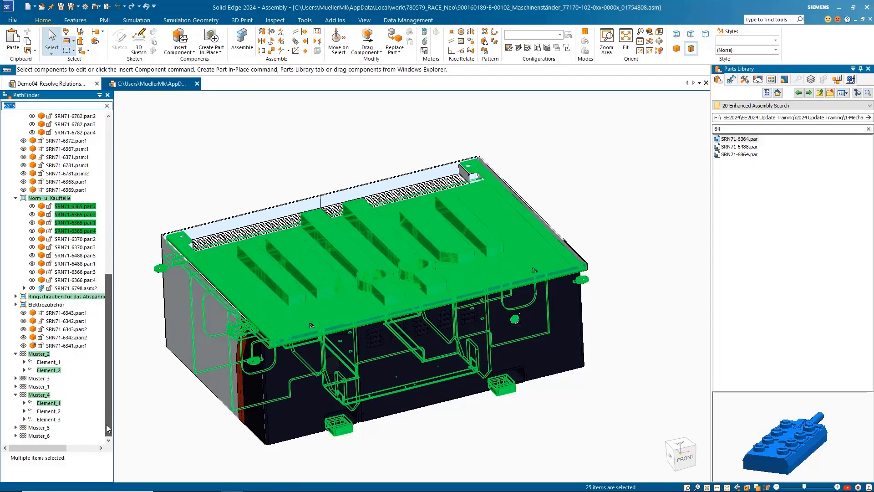
Step: Isolate the components found by the 63*5 search, and exit the isolated view to restore the full assembly
{"action": "right_click", "coordinate": [382, 131]}
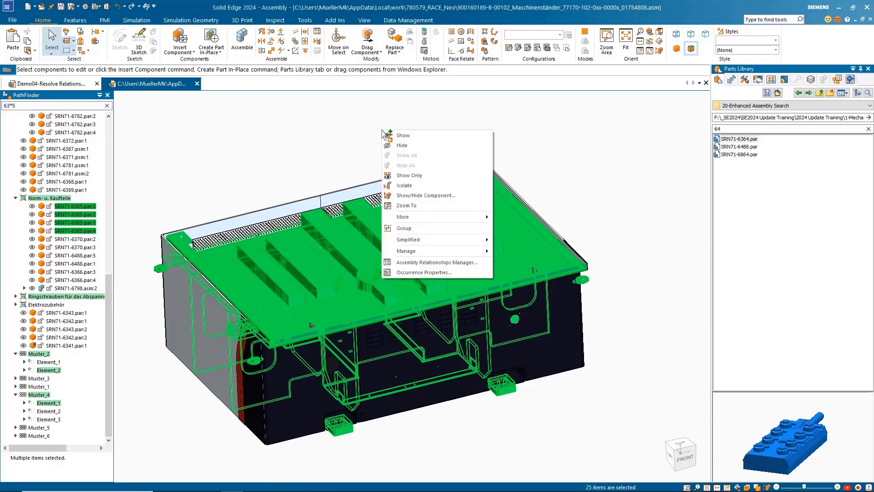
{"action": "left_click", "coordinate": [406, 186]}
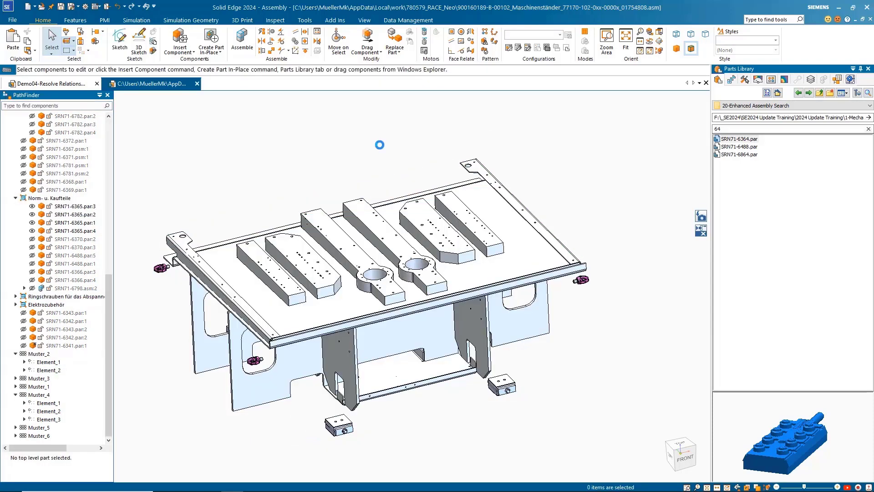
{"action": "left_click", "coordinate": [702, 217]}
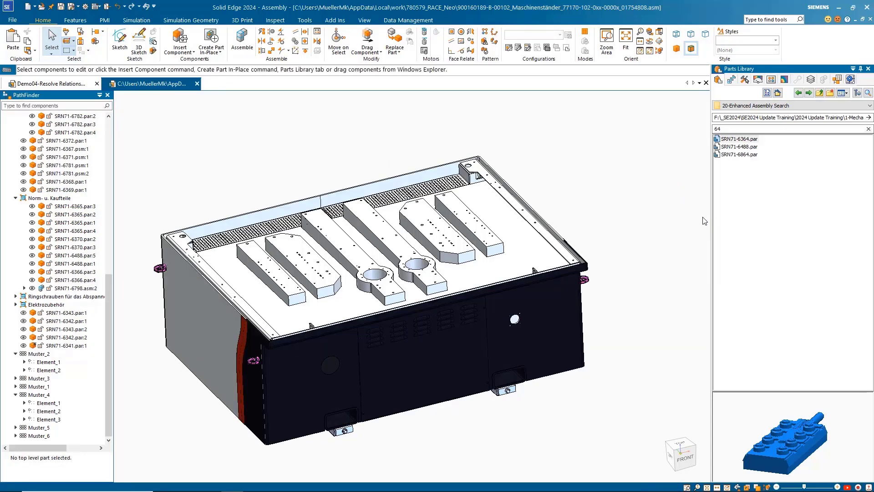
Step: Search the component tree for sheet metal parts matching 637*.psm and review the tree for matches
{"action": "left_click", "coordinate": [73, 106]}
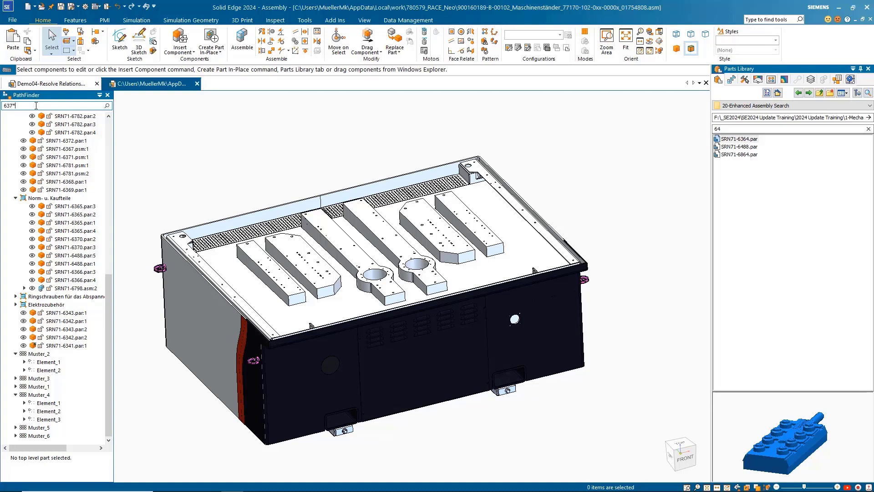
{"action": "type", "text": "sm"}
{"action": "key", "text": "Return"}
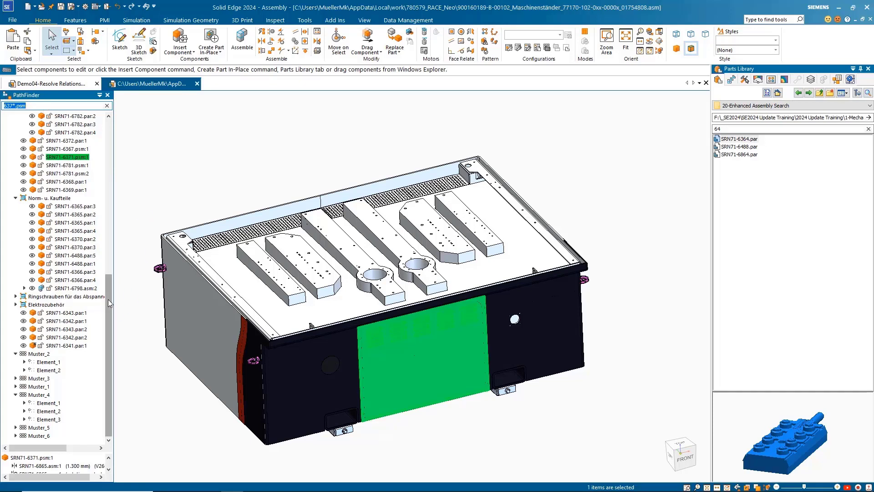
{"action": "left_click_drag", "start_coordinate": [108, 299], "coordinate": [122, 153]}
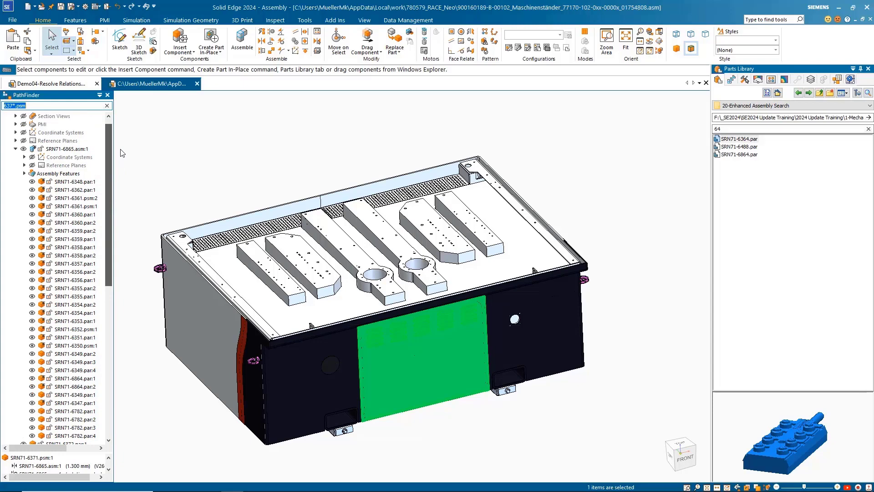
Step: Shorten the component tree search to 637* and run it, then clear the search and the selection
{"action": "left_click", "coordinate": [77, 105]}
{"action": "key", "text": "BackSpace"}
{"action": "key", "text": "BackSpace"}
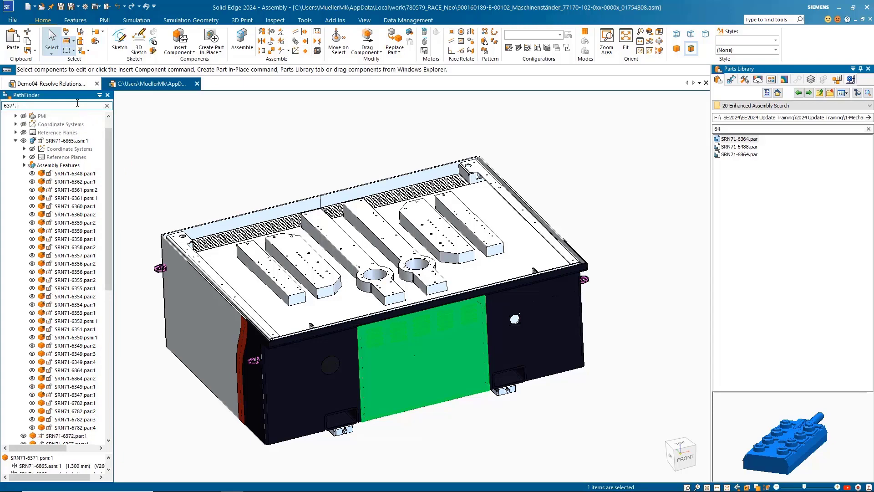
{"action": "key", "text": "Return"}
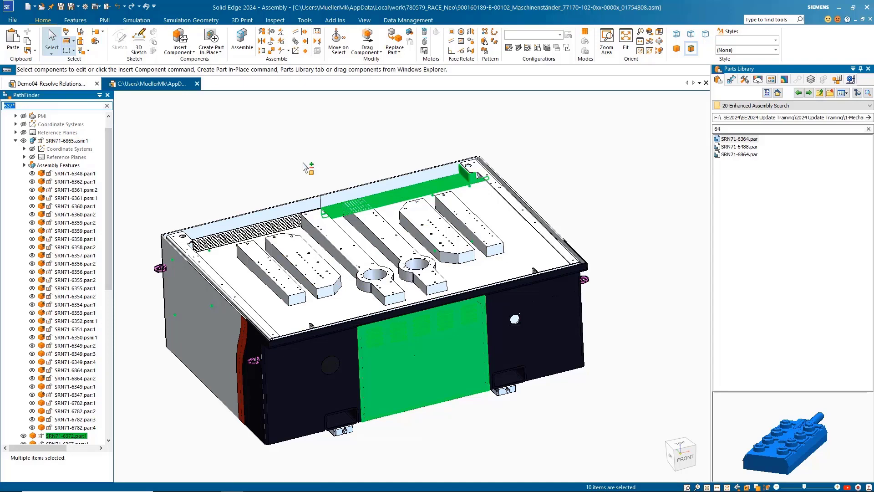
{"action": "key", "text": "Escape"}
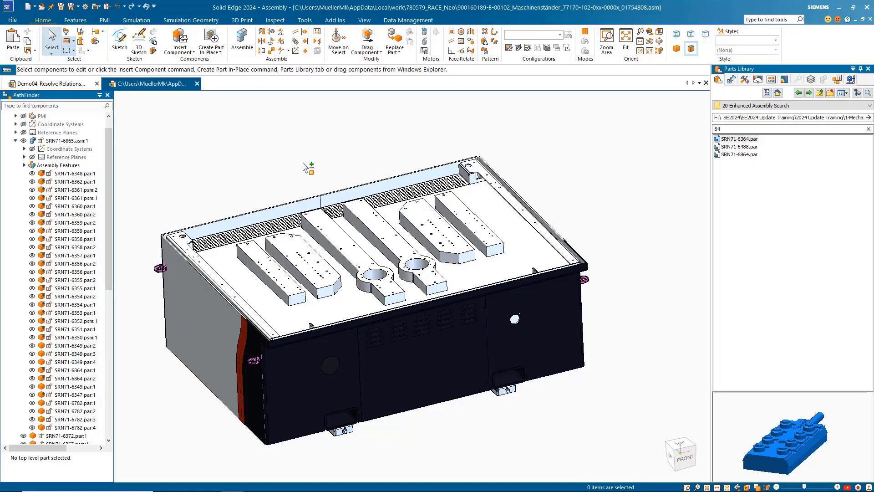
Step: Search the component tree for 71, refine the search to names ending in 71 with #71, and deselect the matches
{"action": "left_click", "coordinate": [52, 106]}
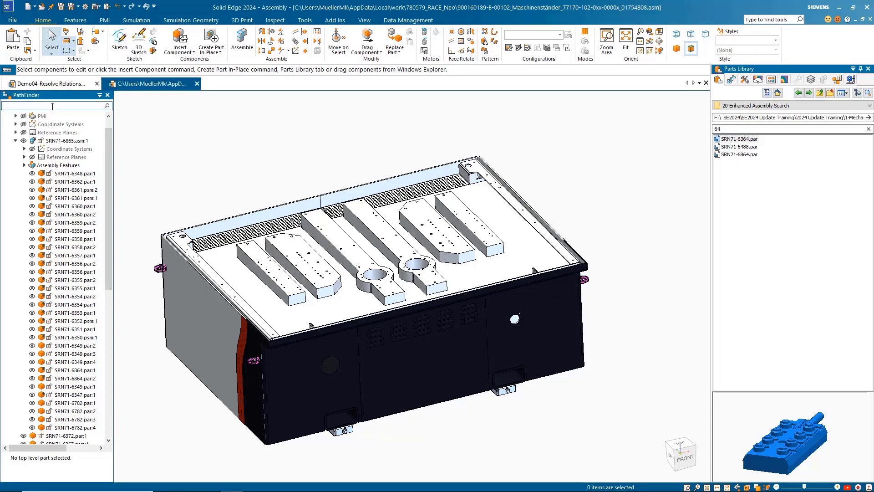
{"action": "type", "text": "71"}
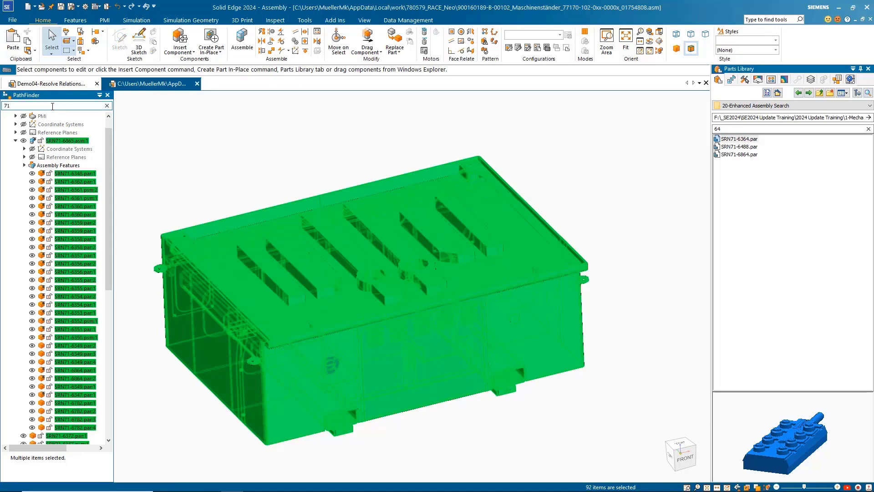
{"action": "type", "text": "#"}
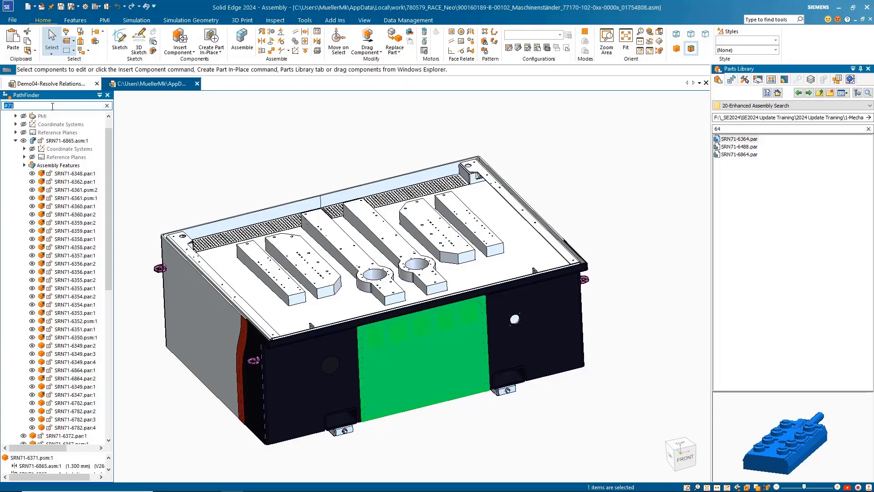
{"action": "left_click", "coordinate": [305, 132]}
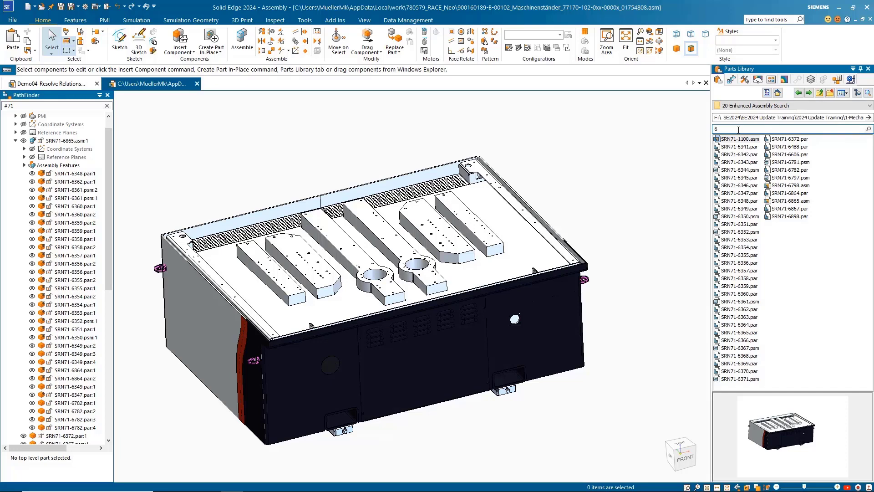
Step: Search the Parts Library for 64, and refine the search to file names ending in 64 with #64
{"action": "type", "text": "4"}
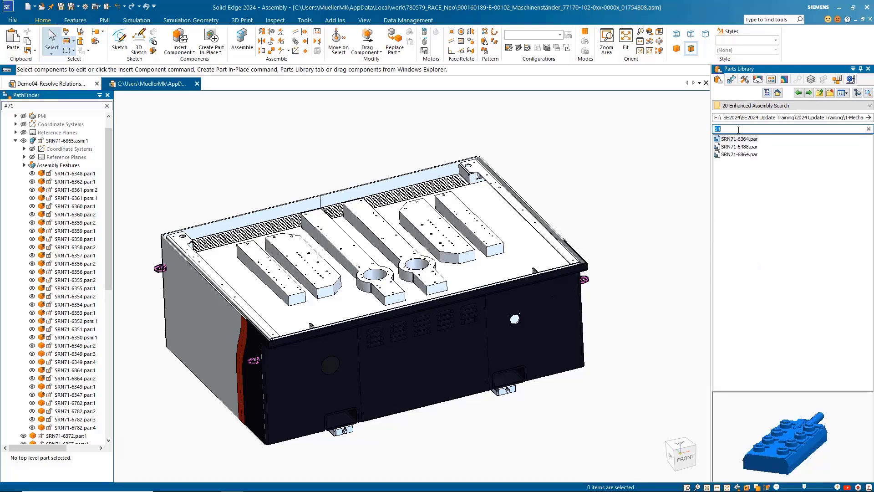
{"action": "key", "text": "Home"}
{"action": "type", "text": "*"}
{"action": "key", "text": "Home"}
{"action": "type", "text": "#"}
{"action": "key", "text": "Return"}
Step: Widen the Parts Library, cut its path back to the 20-Enhanced Assembly Search folder, and choose the suggested SRN71-6364.par for placement
{"action": "left_click", "coordinate": [824, 118]}
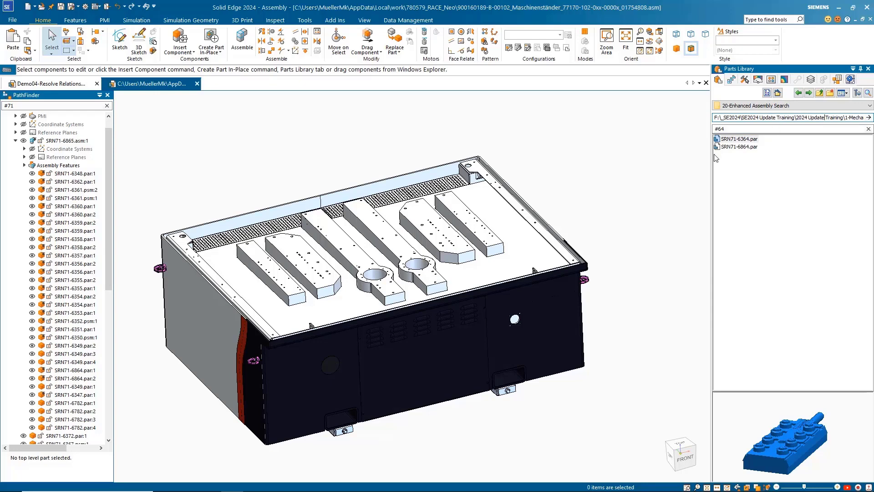
{"action": "left_click_drag", "start_coordinate": [712, 158], "coordinate": [514, 162]}
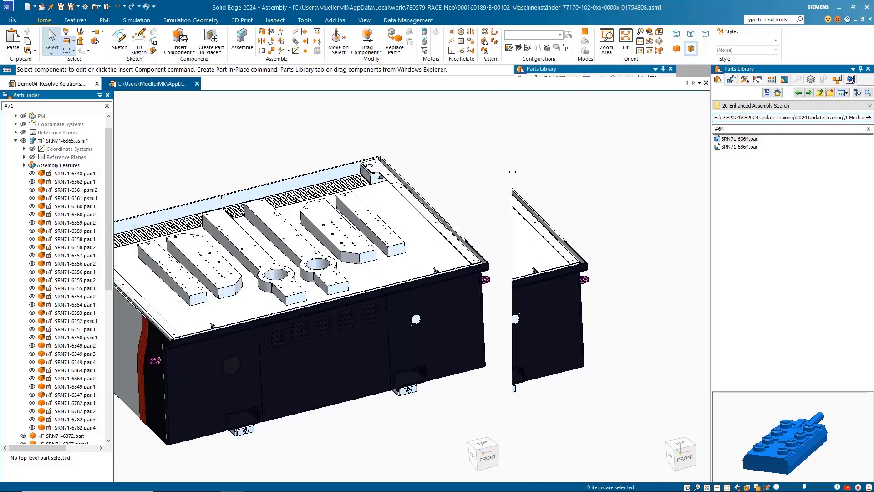
{"action": "left_click", "coordinate": [835, 117]}
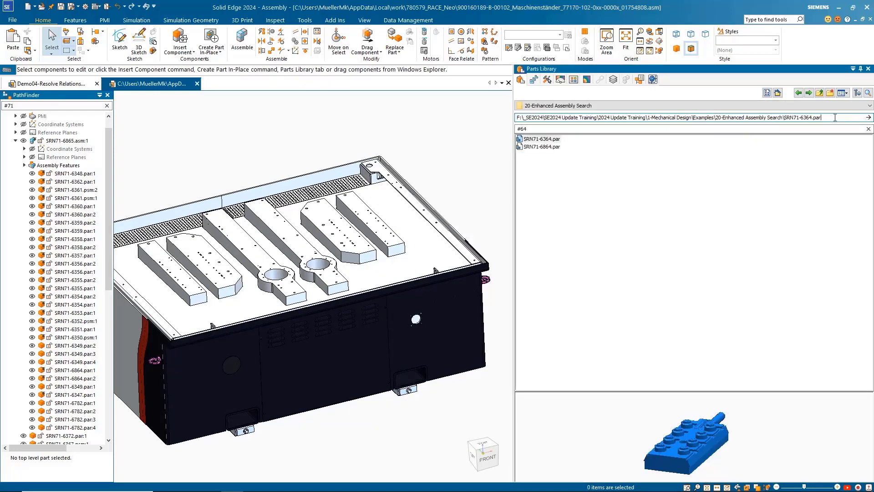
{"action": "key", "text": "BackSpace"}
{"action": "key", "text": "BackSpace"}
{"action": "key", "text": "BackSpace"}
{"action": "key", "text": "BackSpace"}
{"action": "key", "text": "BackSpace"}
{"action": "key", "text": "BackSpace"}
{"action": "key", "text": "BackSpace"}
{"action": "key", "text": "BackSpace"}
{"action": "key", "text": "BackSpace"}
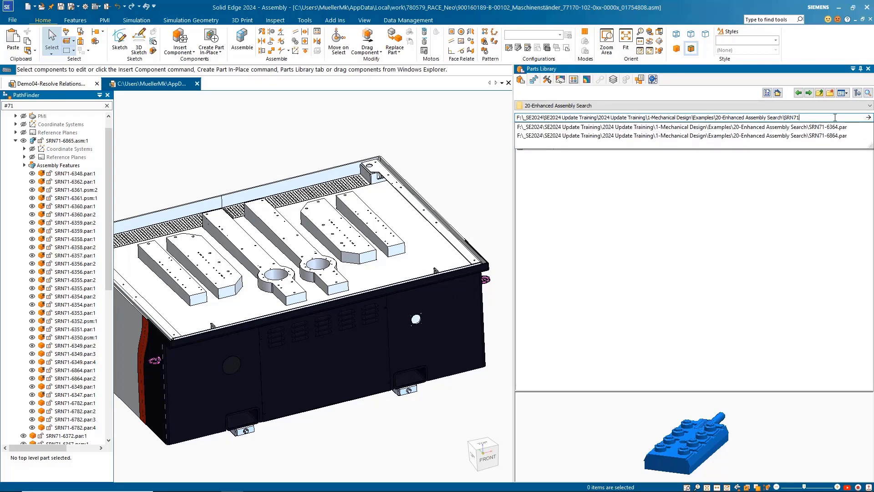
{"action": "key", "text": "BackSpace"}
{"action": "key", "text": "BackSpace"}
{"action": "key", "text": "BackSpace"}
{"action": "key", "text": "BackSpace"}
{"action": "key", "text": "BackSpace"}
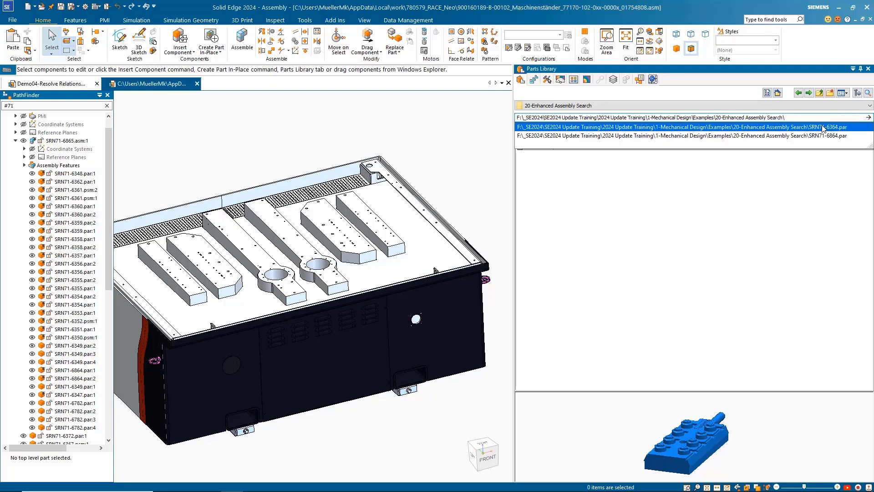
{"action": "left_click", "coordinate": [823, 127]}
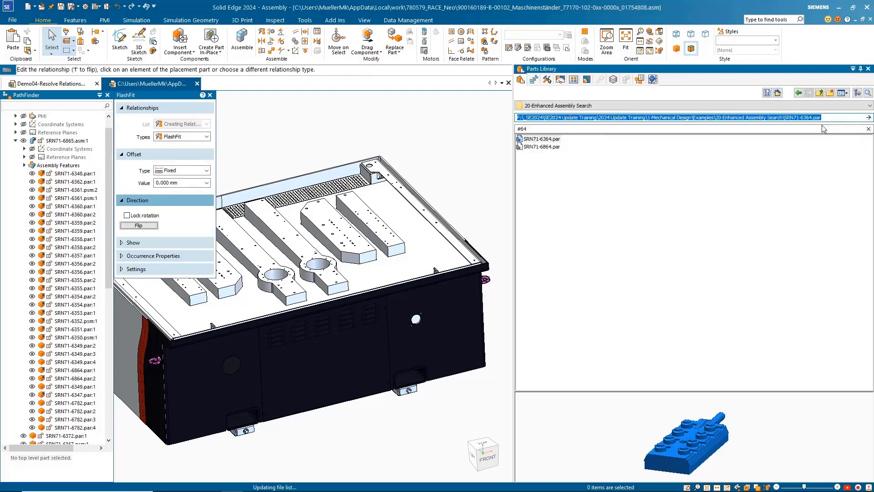